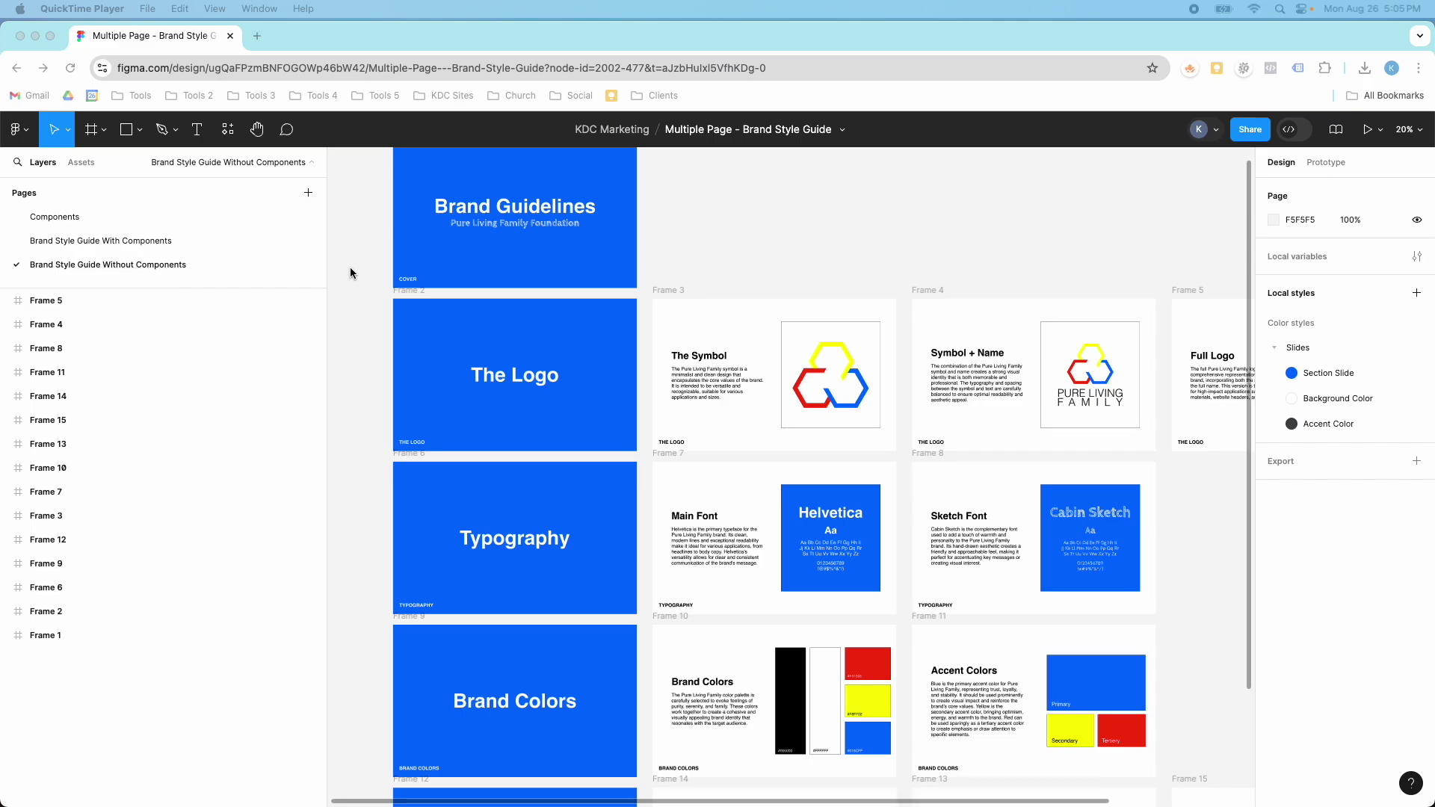
Pan around the canvas to review the Brand Style Guide slide frames
scroll(374, 292, up, 3)
scroll(411, 322, down, 3)
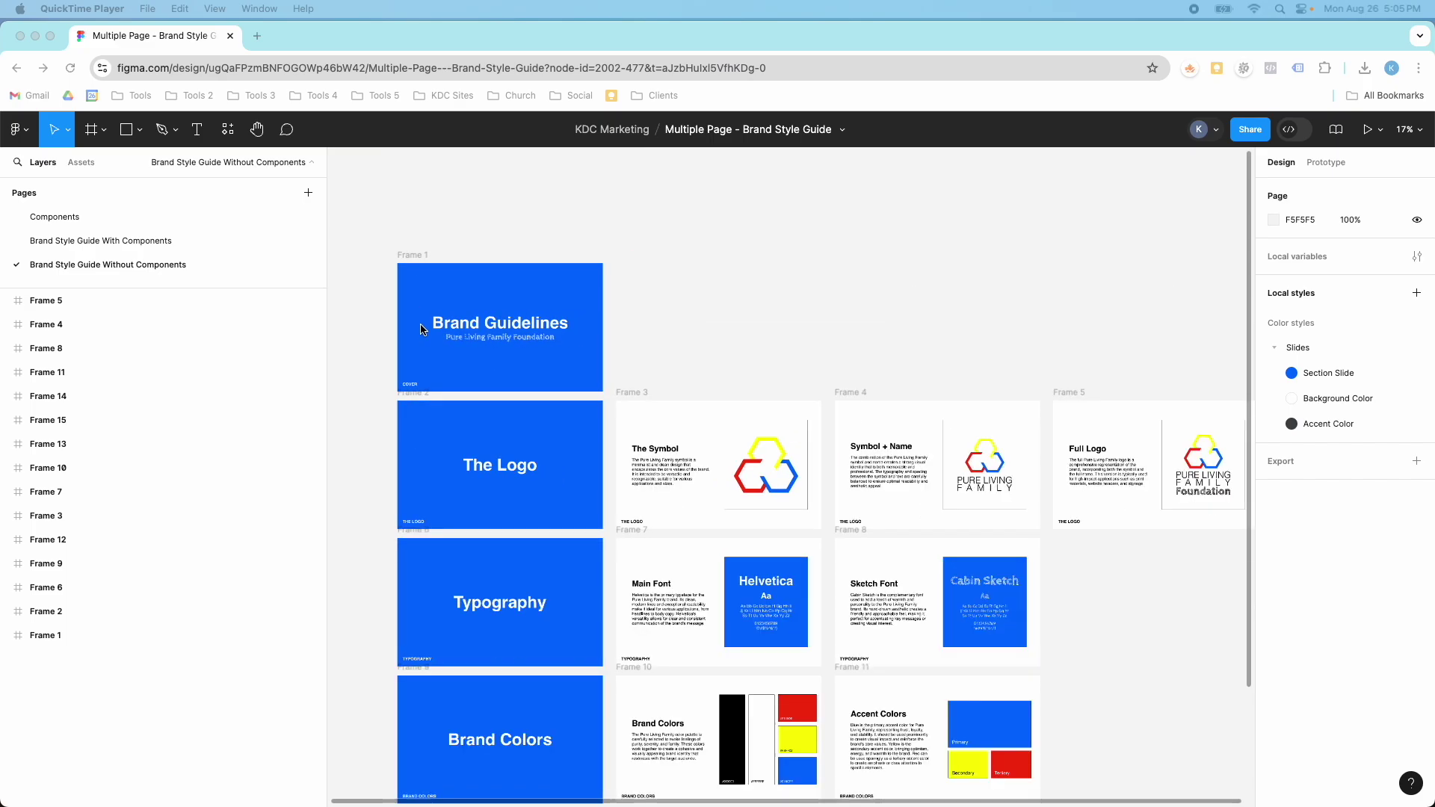
scroll(423, 329, up, 1)
scroll(438, 330, down, 2)
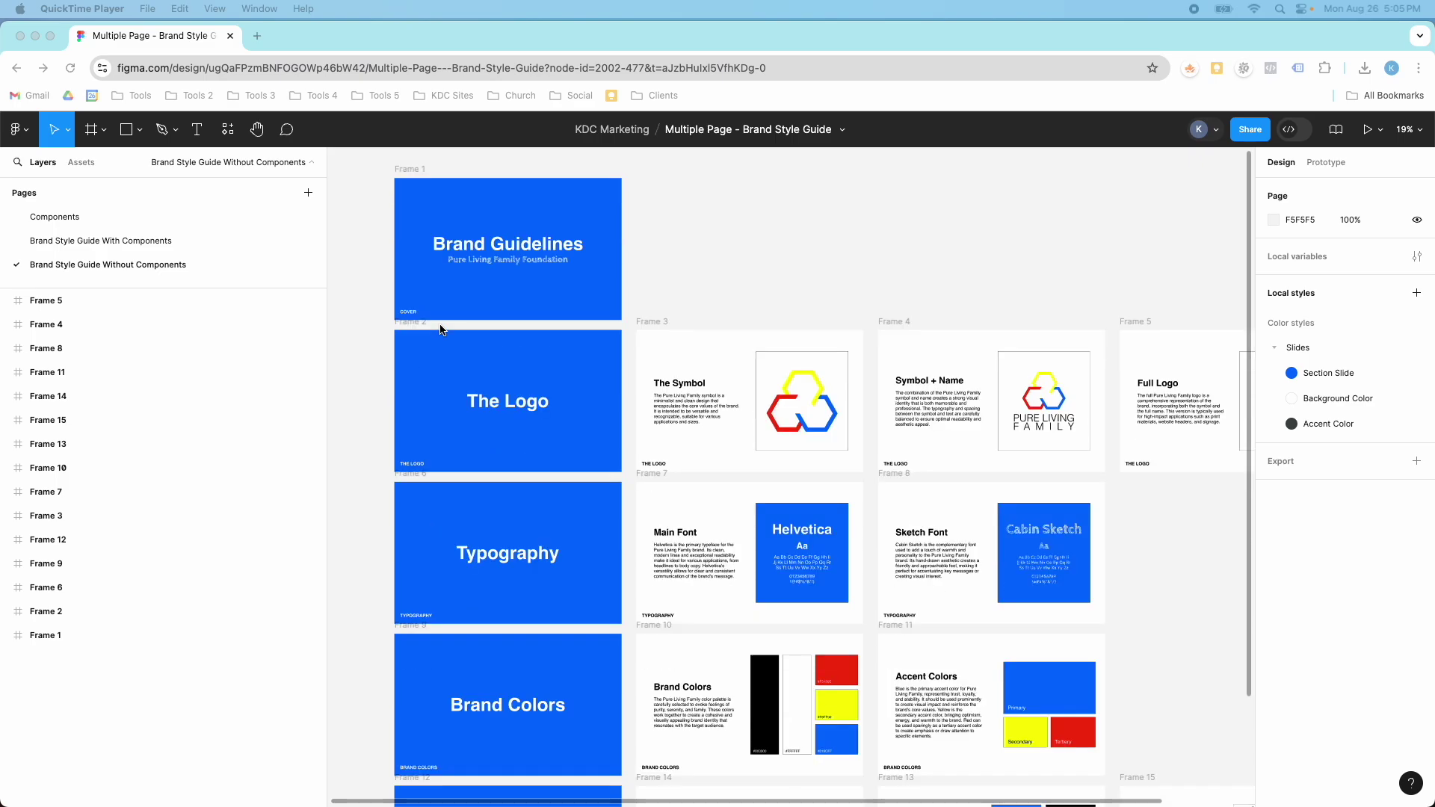
scroll(440, 329, up, 2)
scroll(440, 328, up, 3)
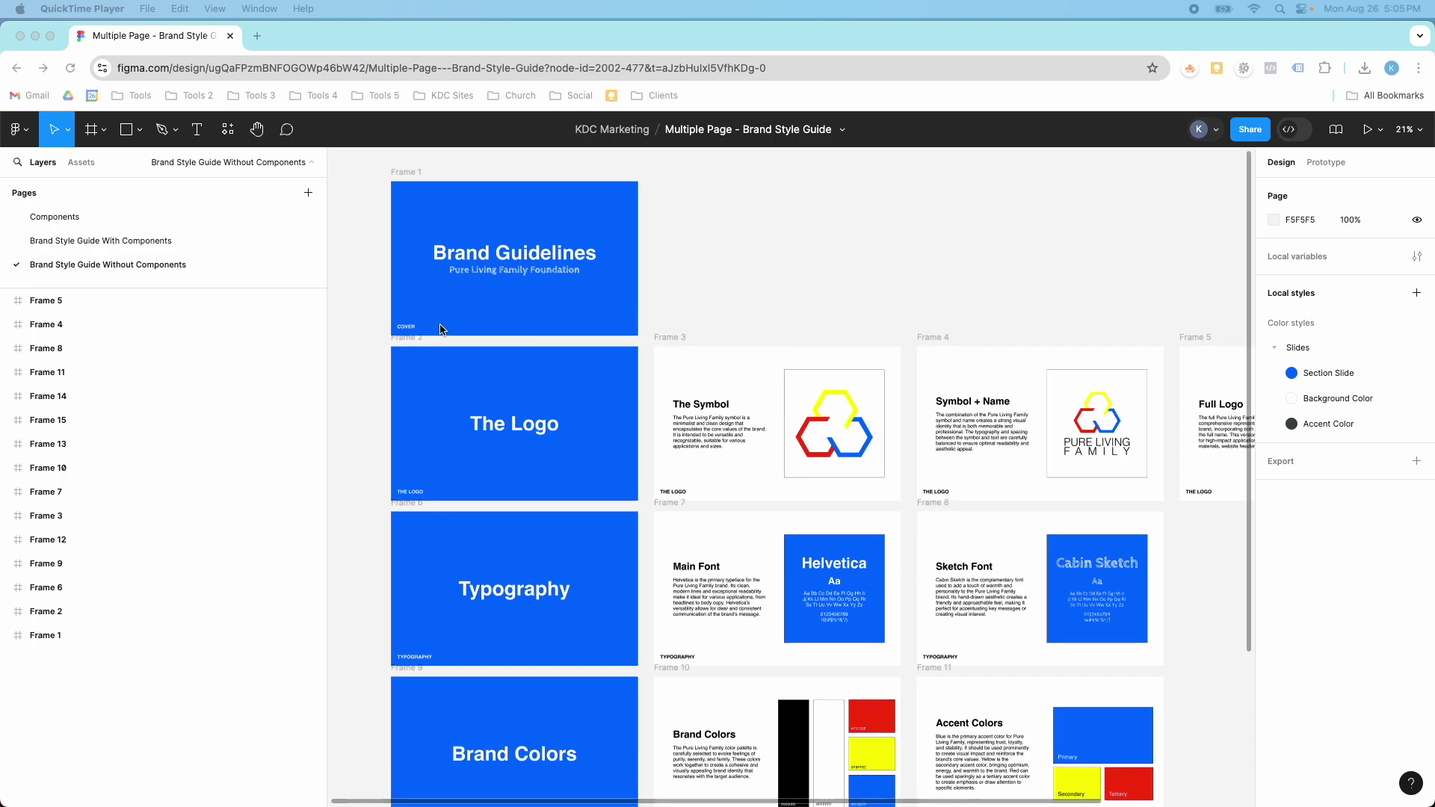
scroll(440, 329, up, 1)
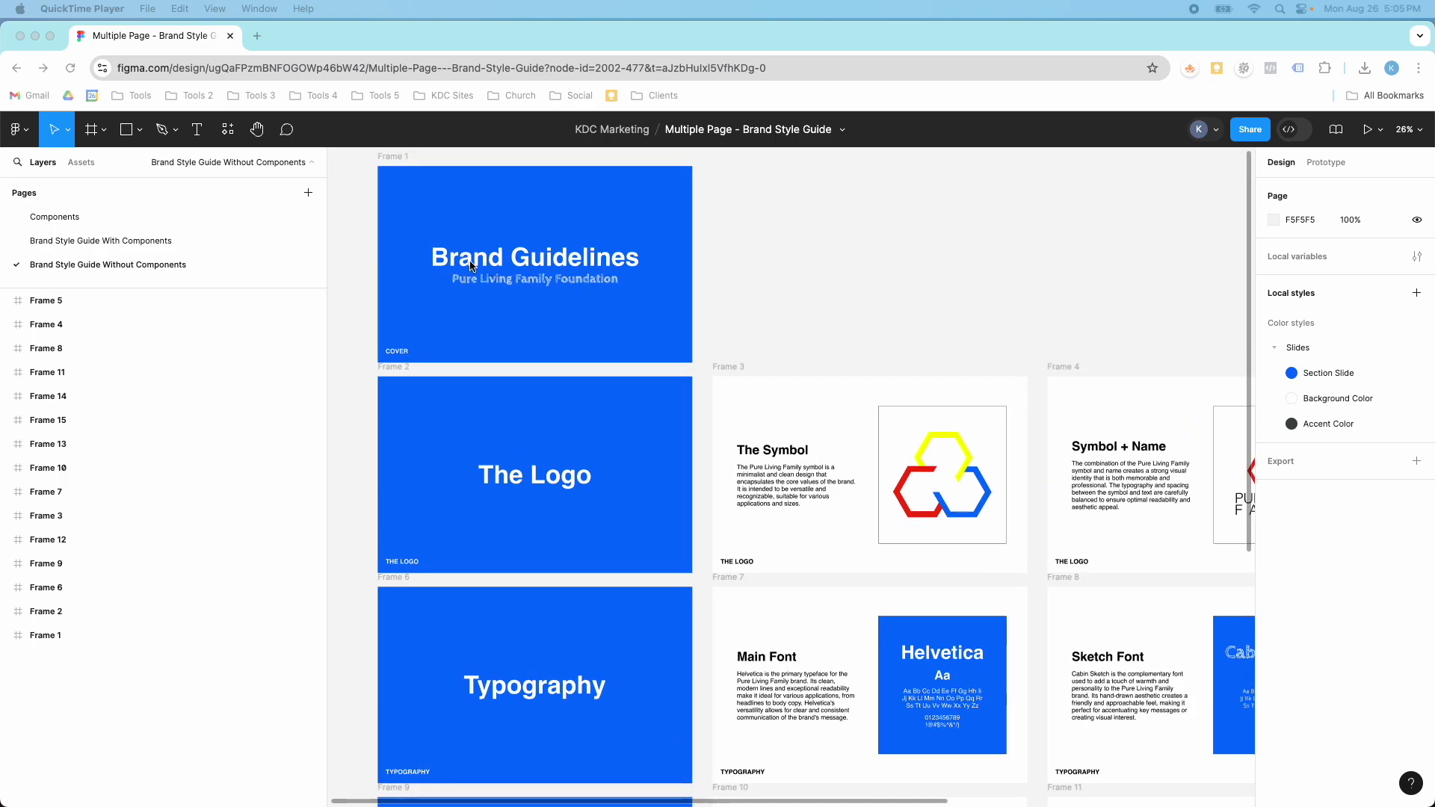
scroll(482, 291, down, 2)
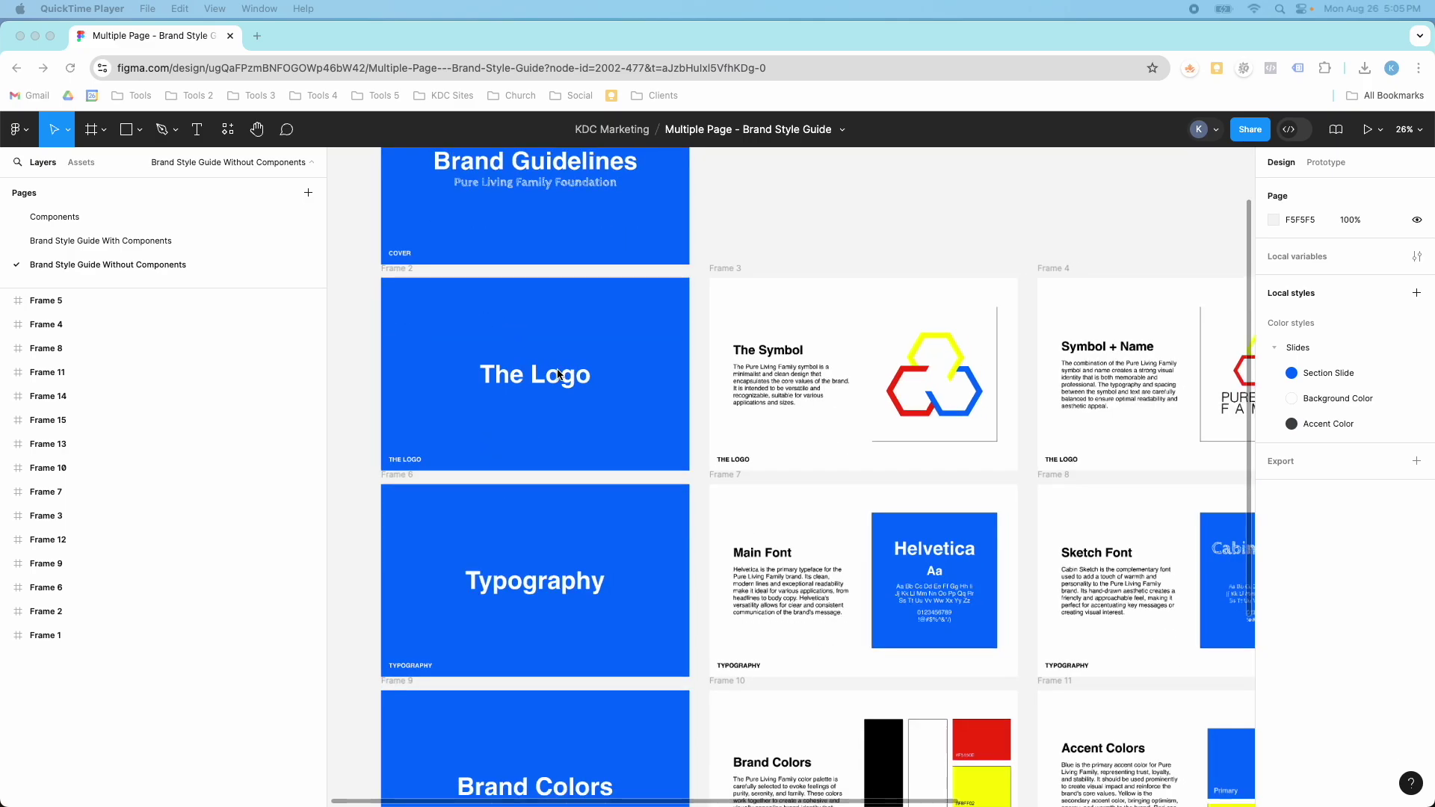
scroll(559, 373, down, 2)
scroll(693, 409, right, 3)
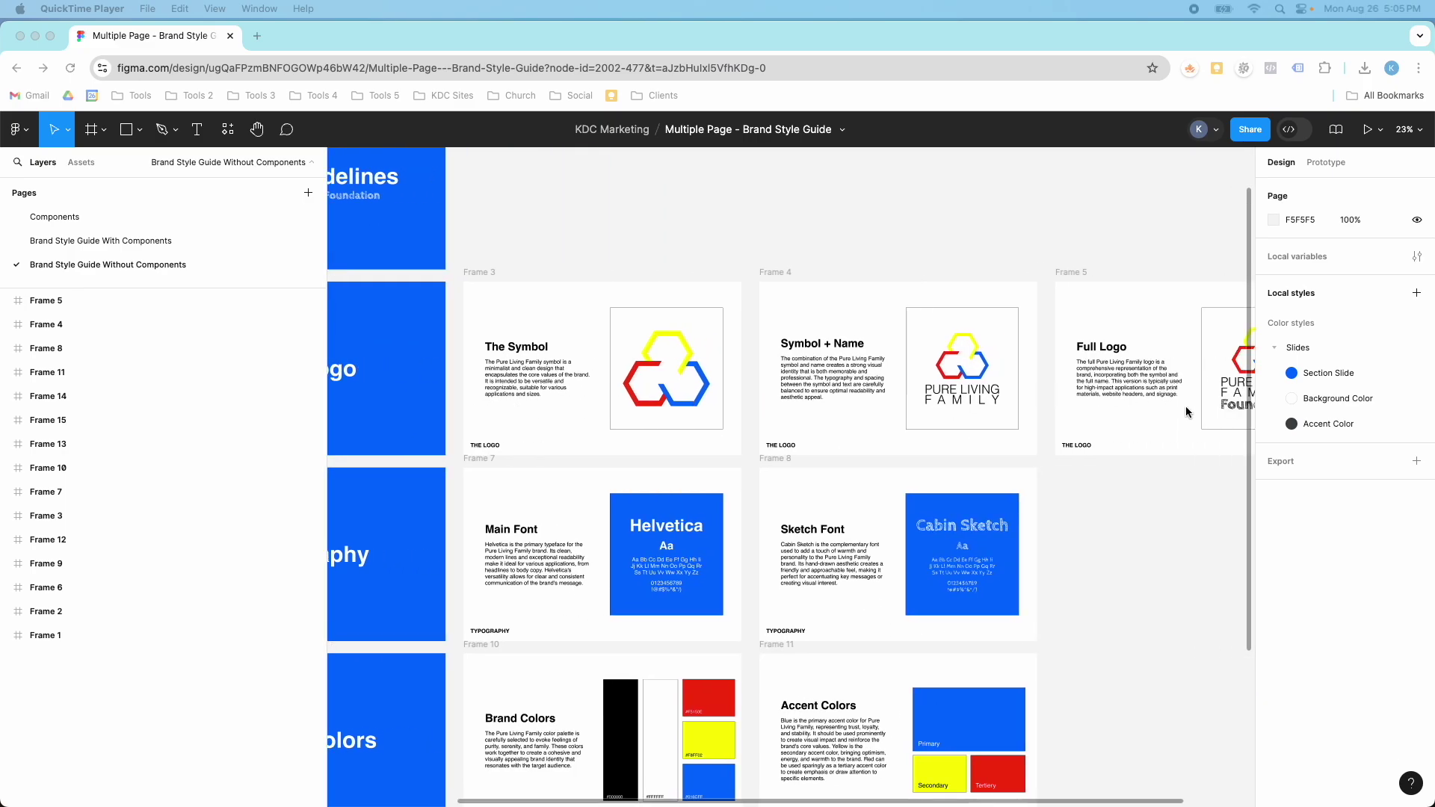
scroll(1185, 410, right, 3)
scroll(1185, 410, left, 5)
scroll(1098, 430, down, 2)
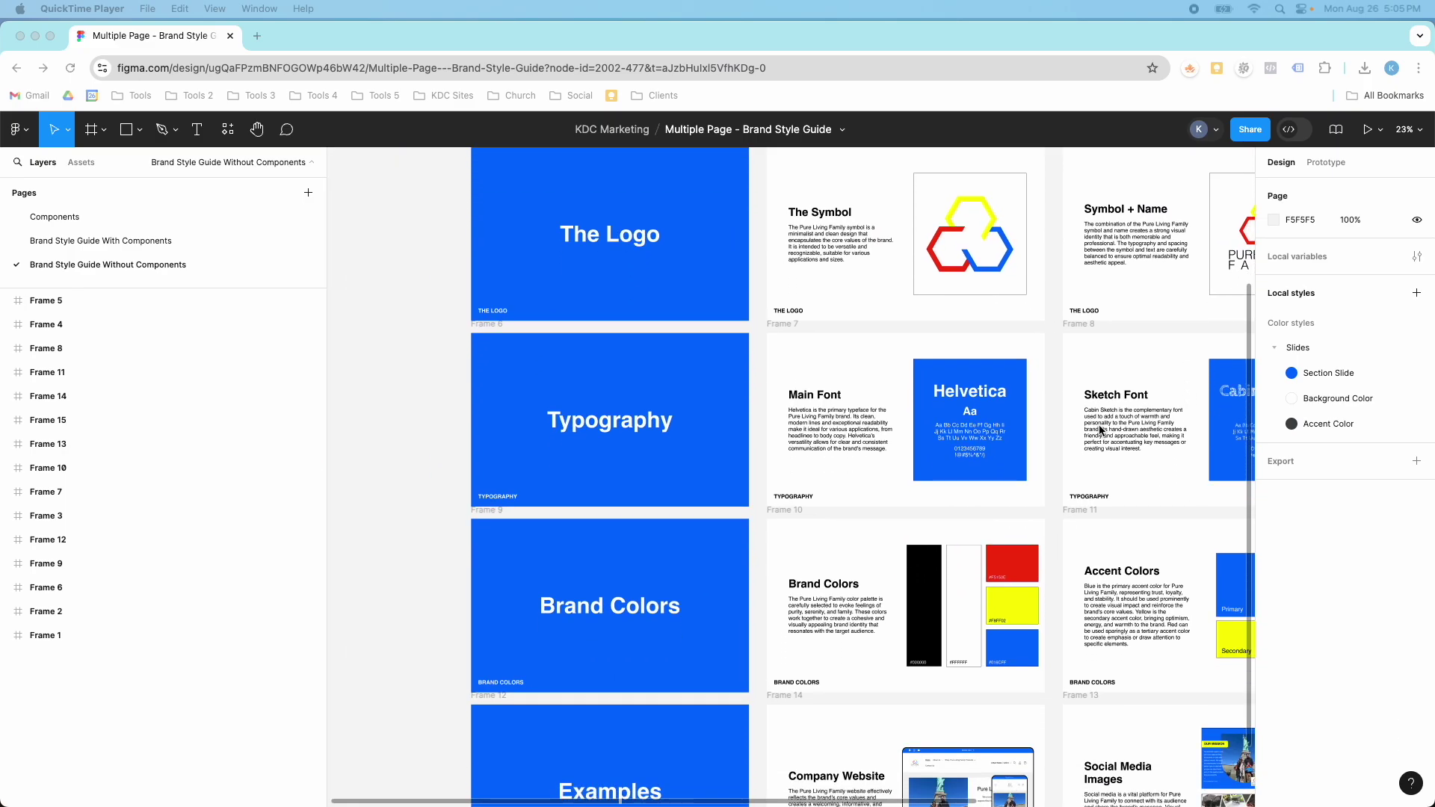
scroll(1098, 425, right, 3)
scroll(1047, 423, down, 1)
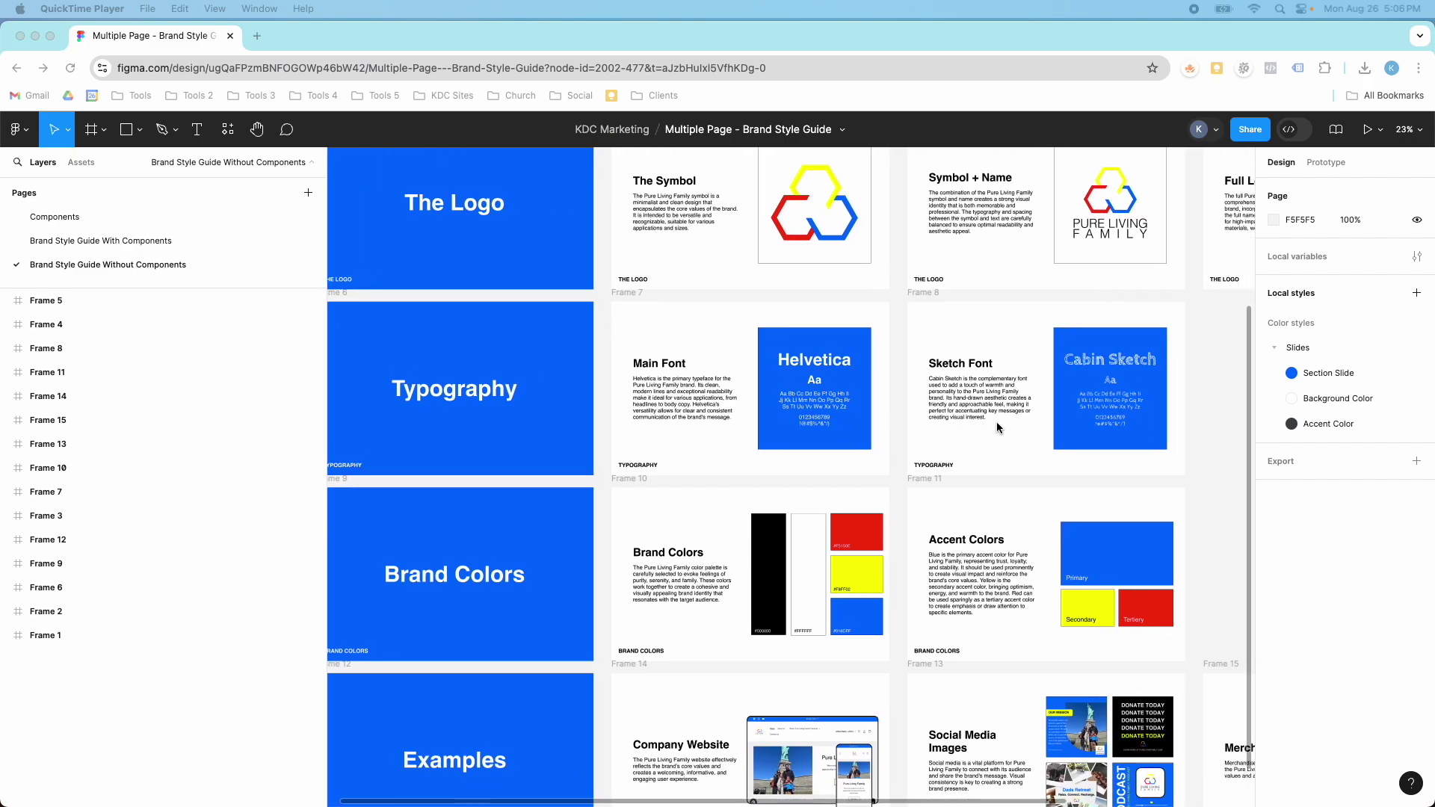
scroll(997, 427, up, 2)
scroll(997, 426, left, 2)
scroll(997, 427, down, 1)
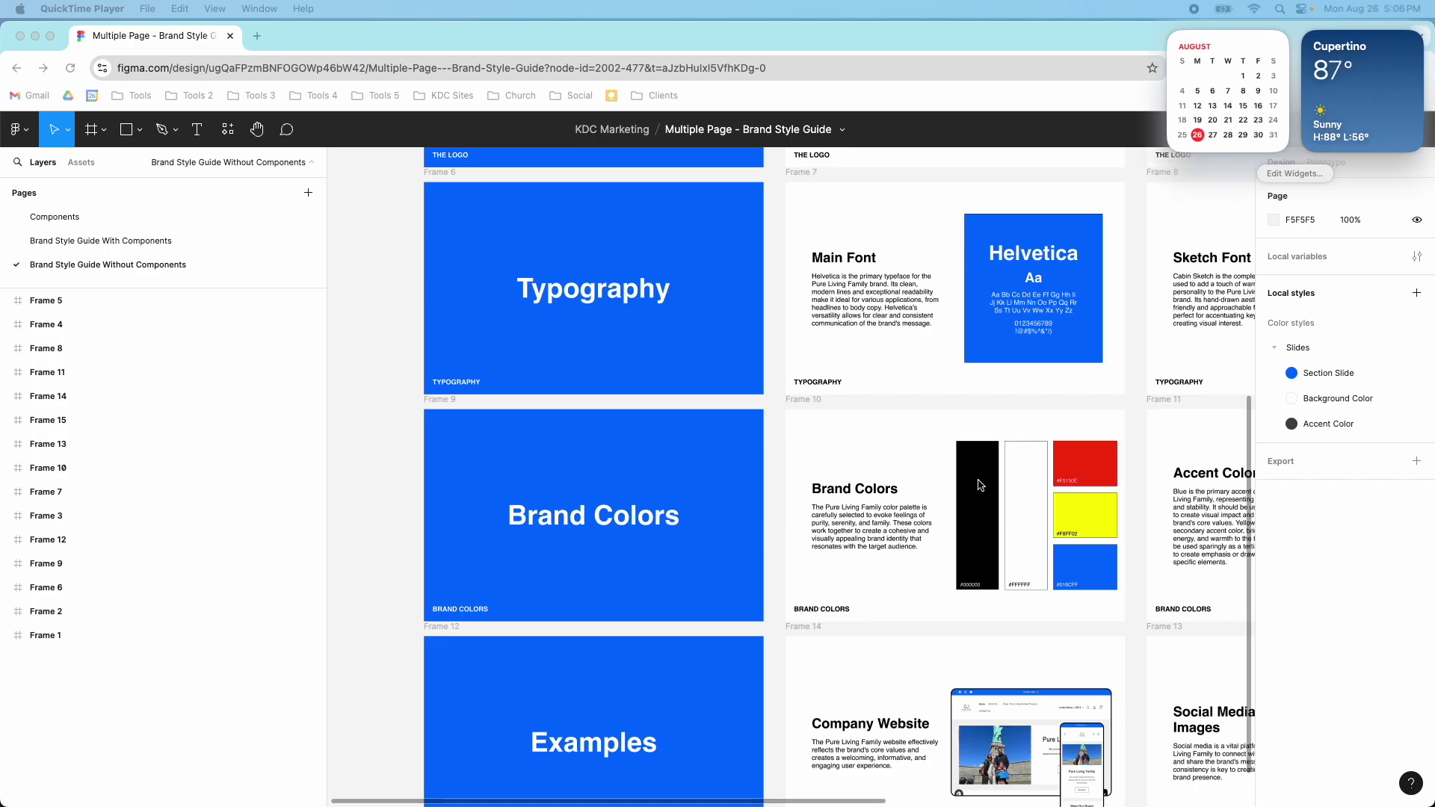
scroll(980, 485, right, 4)
scroll(980, 486, down, 1)
scroll(907, 501, right, 2)
scroll(907, 501, up, 1)
scroll(907, 502, left, 5)
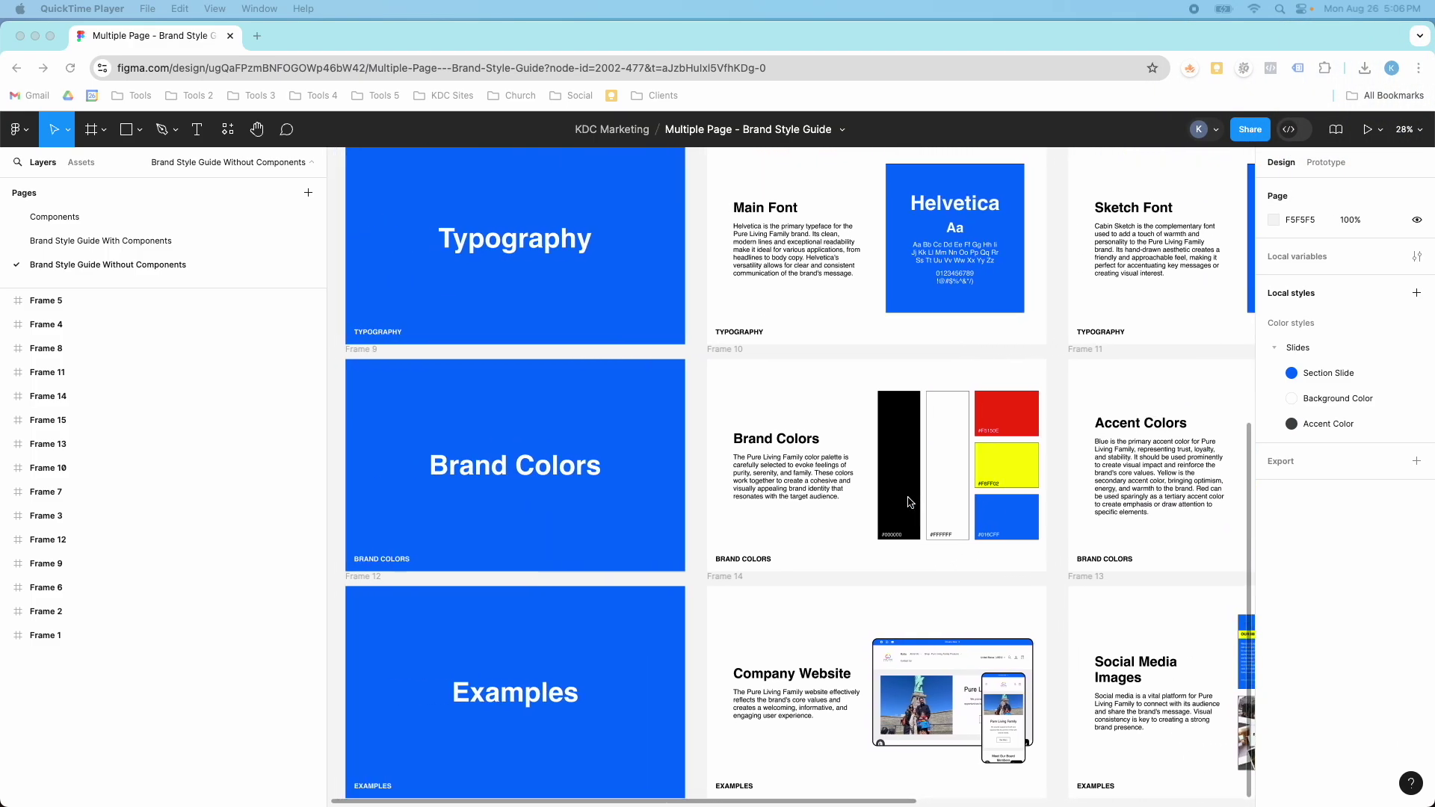
scroll(908, 500, left, 2)
scroll(909, 501, down, 3)
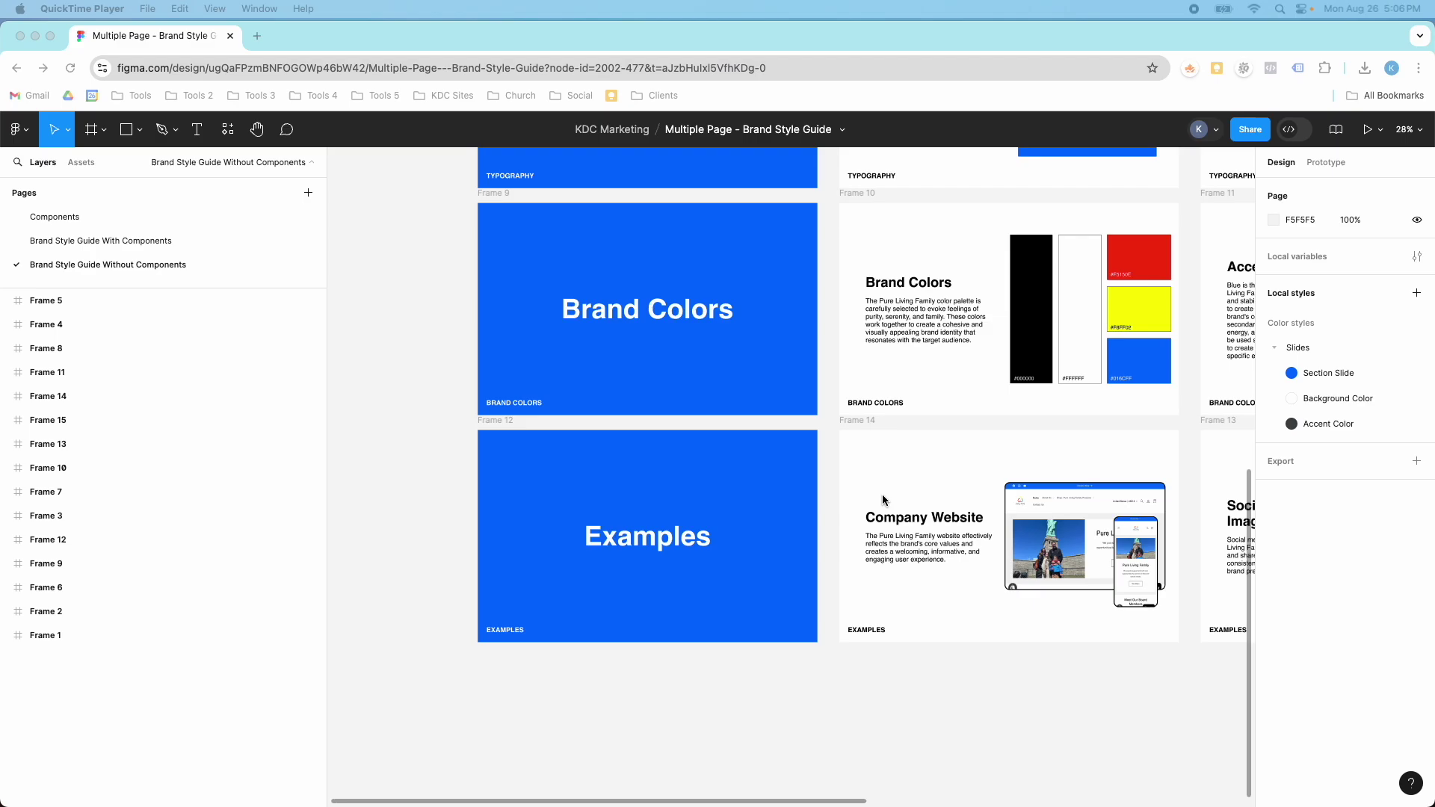
scroll(882, 497, right, 6)
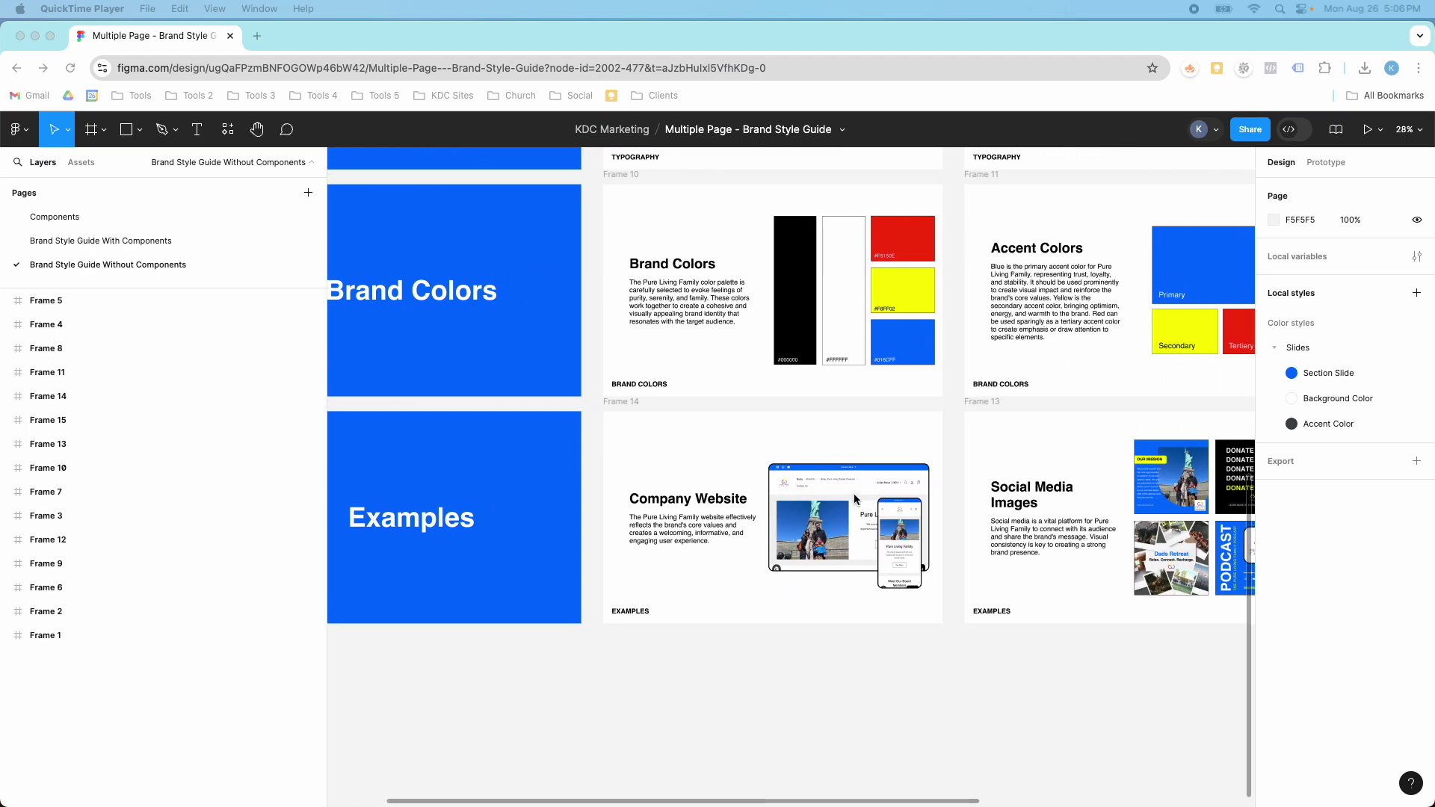
scroll(856, 499, right, 10)
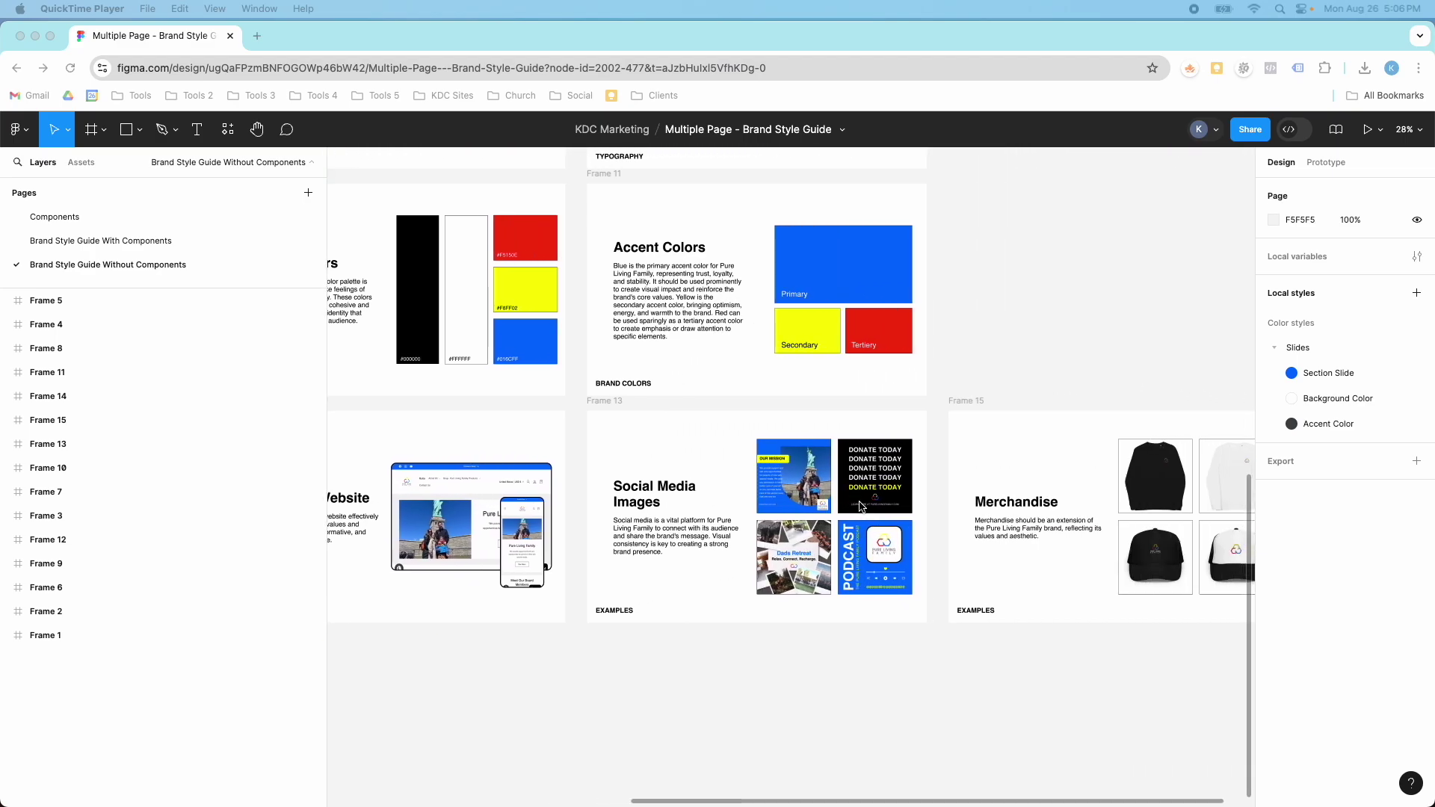
scroll(860, 506, right, 8)
scroll(767, 511, left, 20)
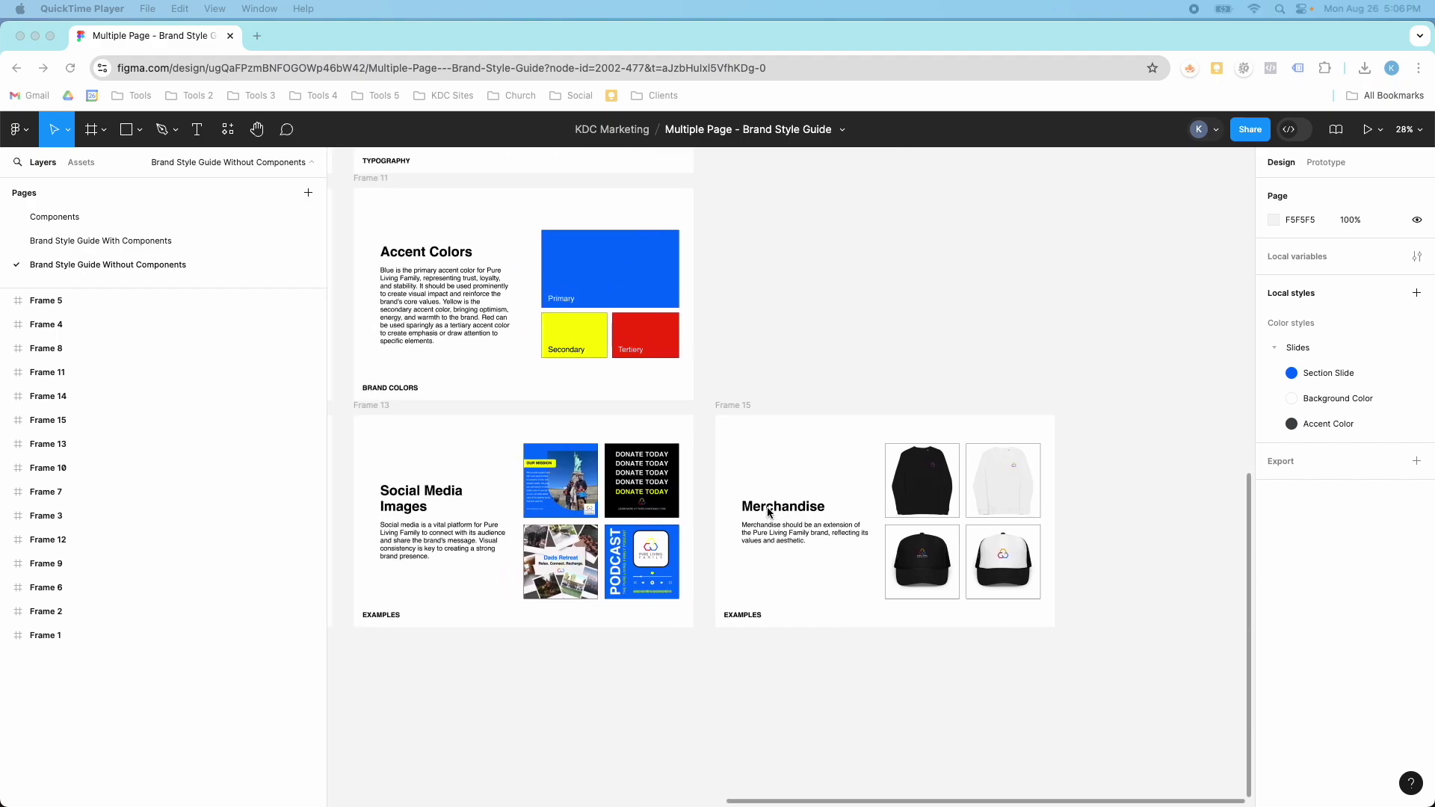
scroll(768, 511, up, 9)
scroll(767, 511, up, 8)
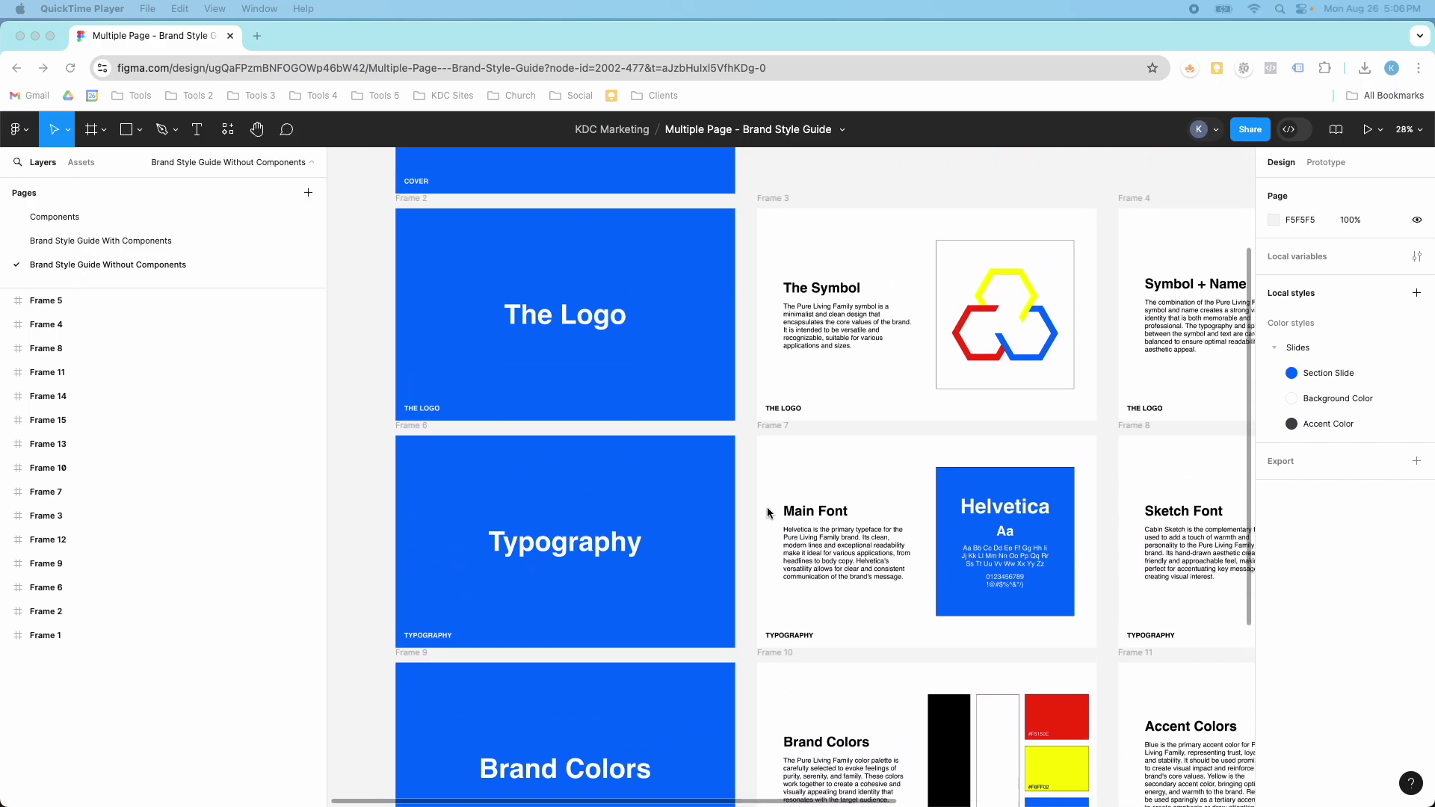
scroll(771, 528, up, 1)
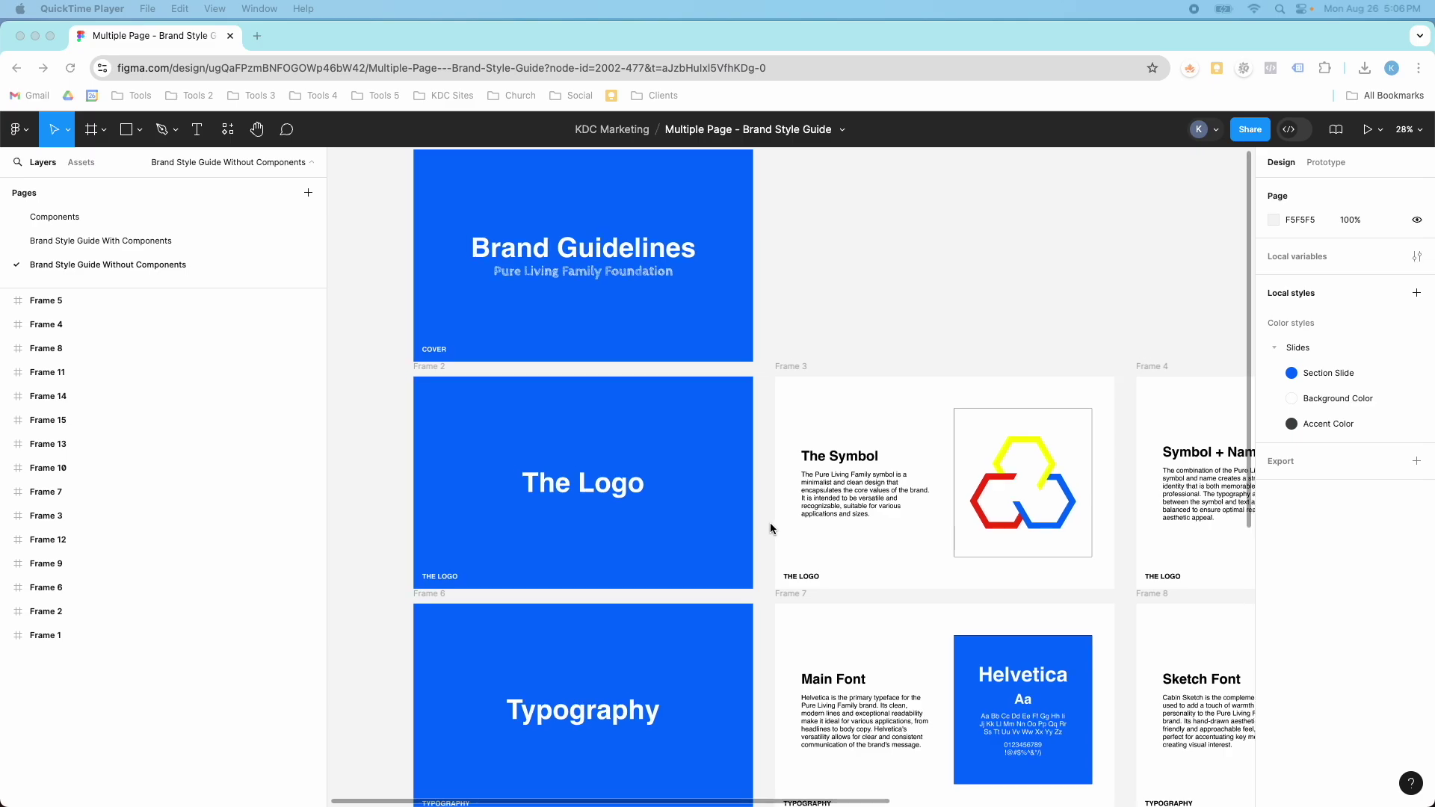
scroll(770, 528, up, 2)
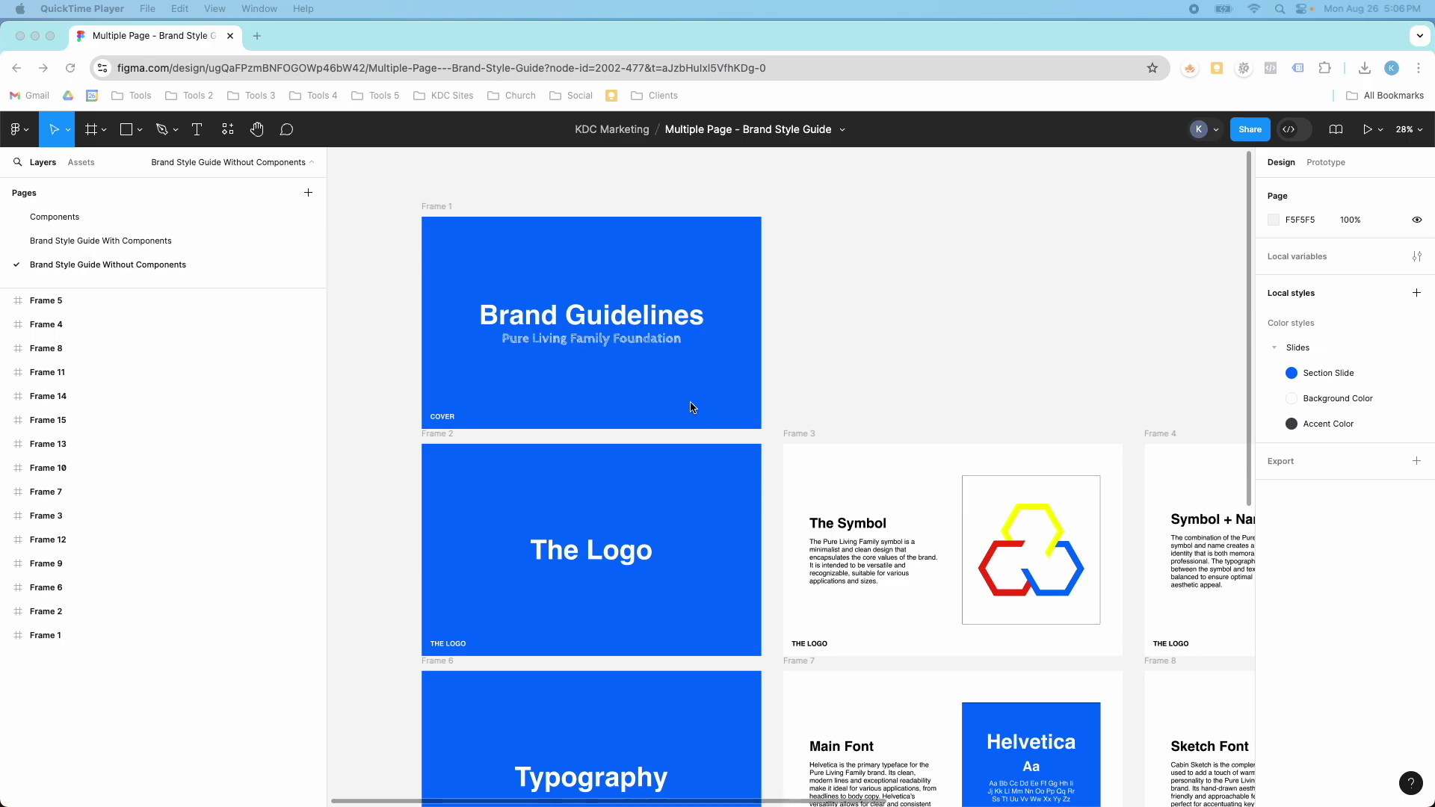
scroll(632, 436, down, 4)
scroll(632, 436, up, 3)
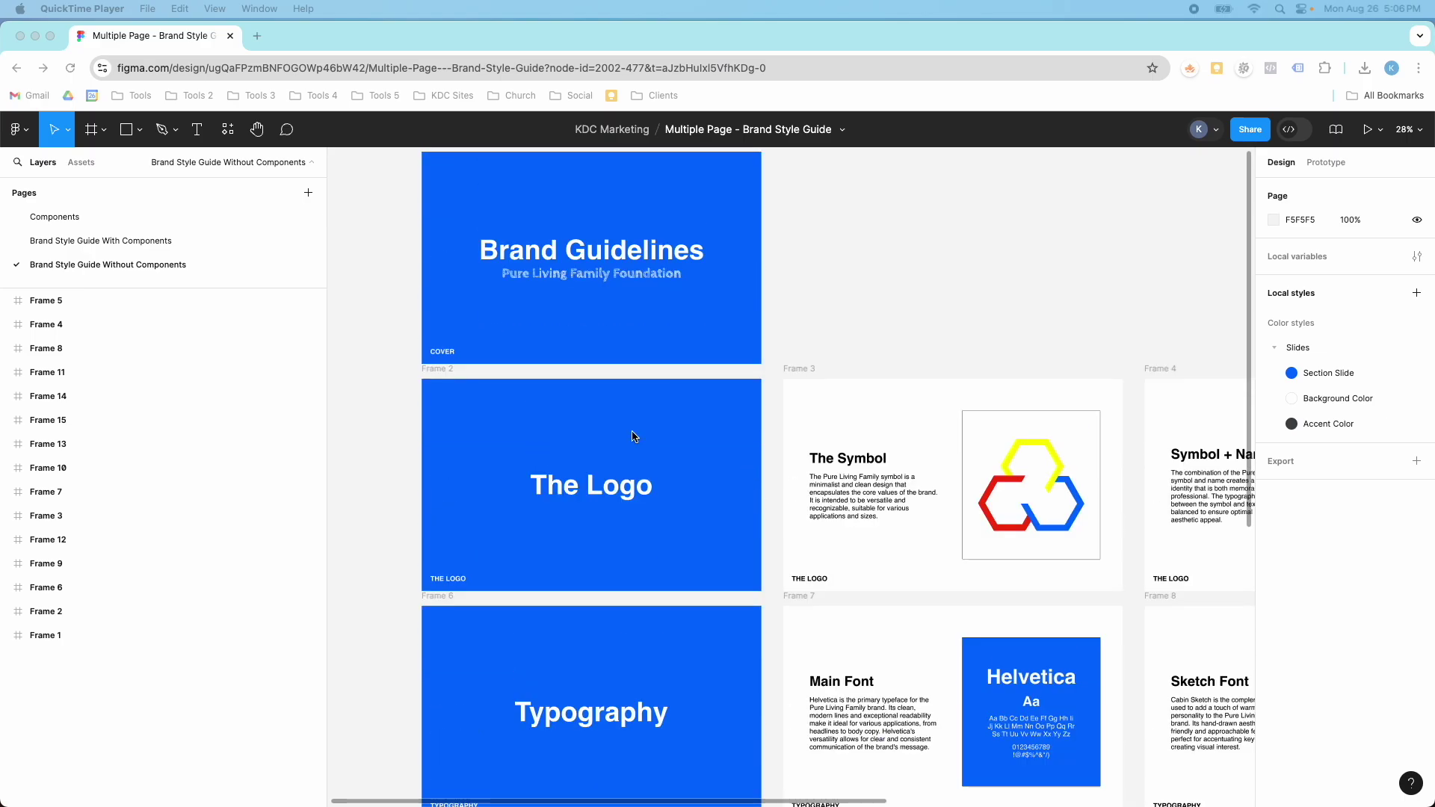
Present the slides full-screen from The Logo through Typography and fonts to Brand Colors, then exit
click(1362, 134)
click(1367, 132)
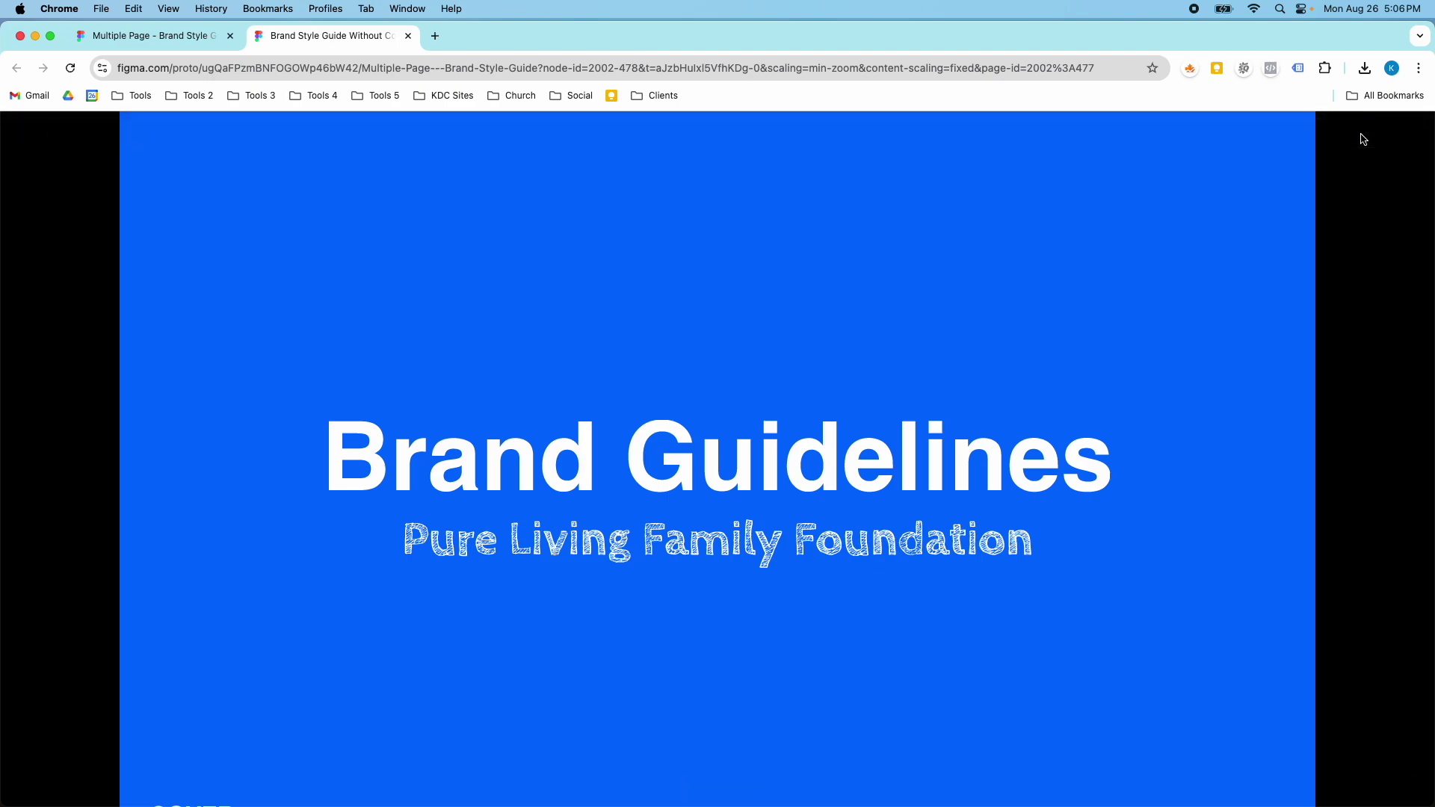
mouse_move(1235, 312)
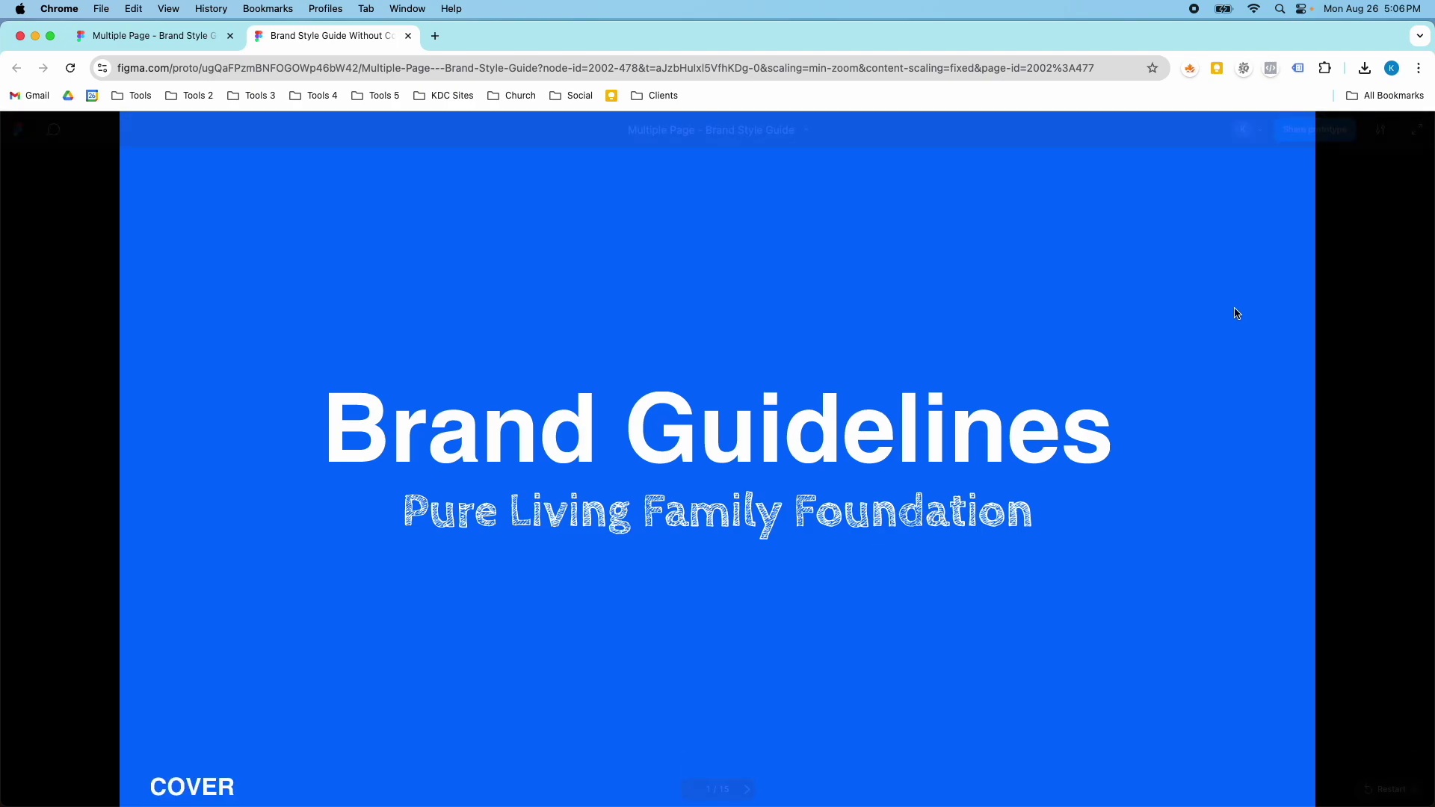
key(Right)
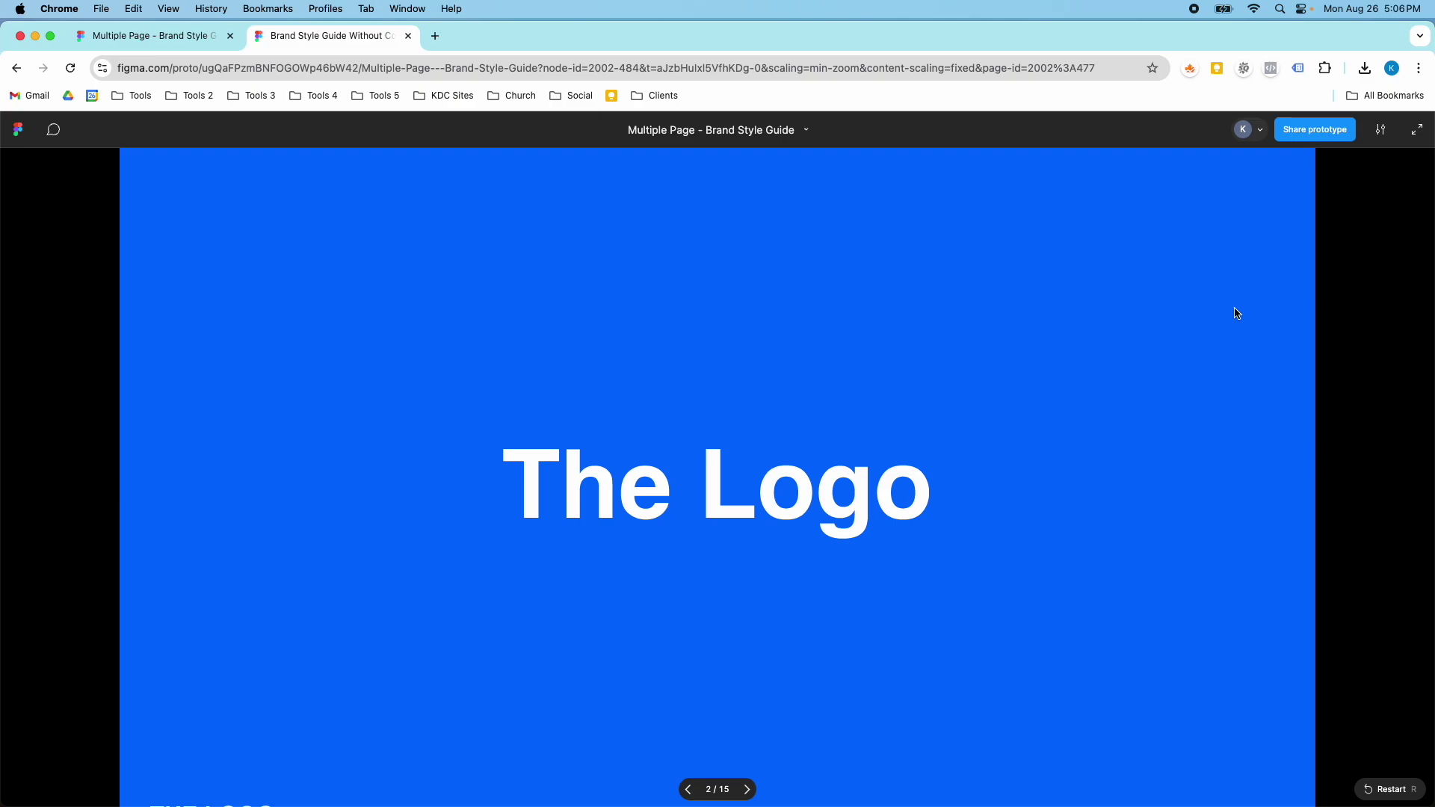
key(Right)
scroll(1234, 312, down, 2)
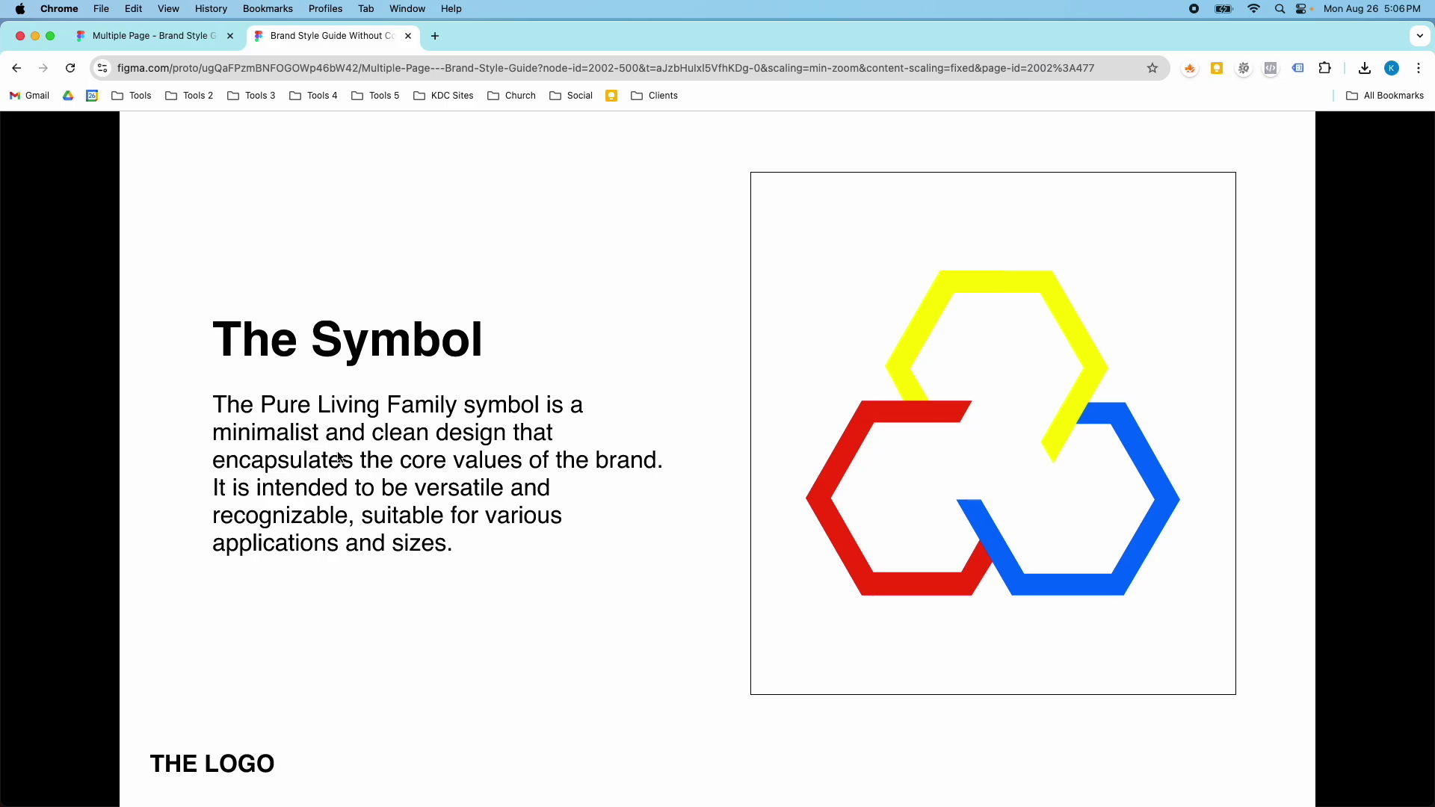
key(Right)
key(Right)
key(Right)
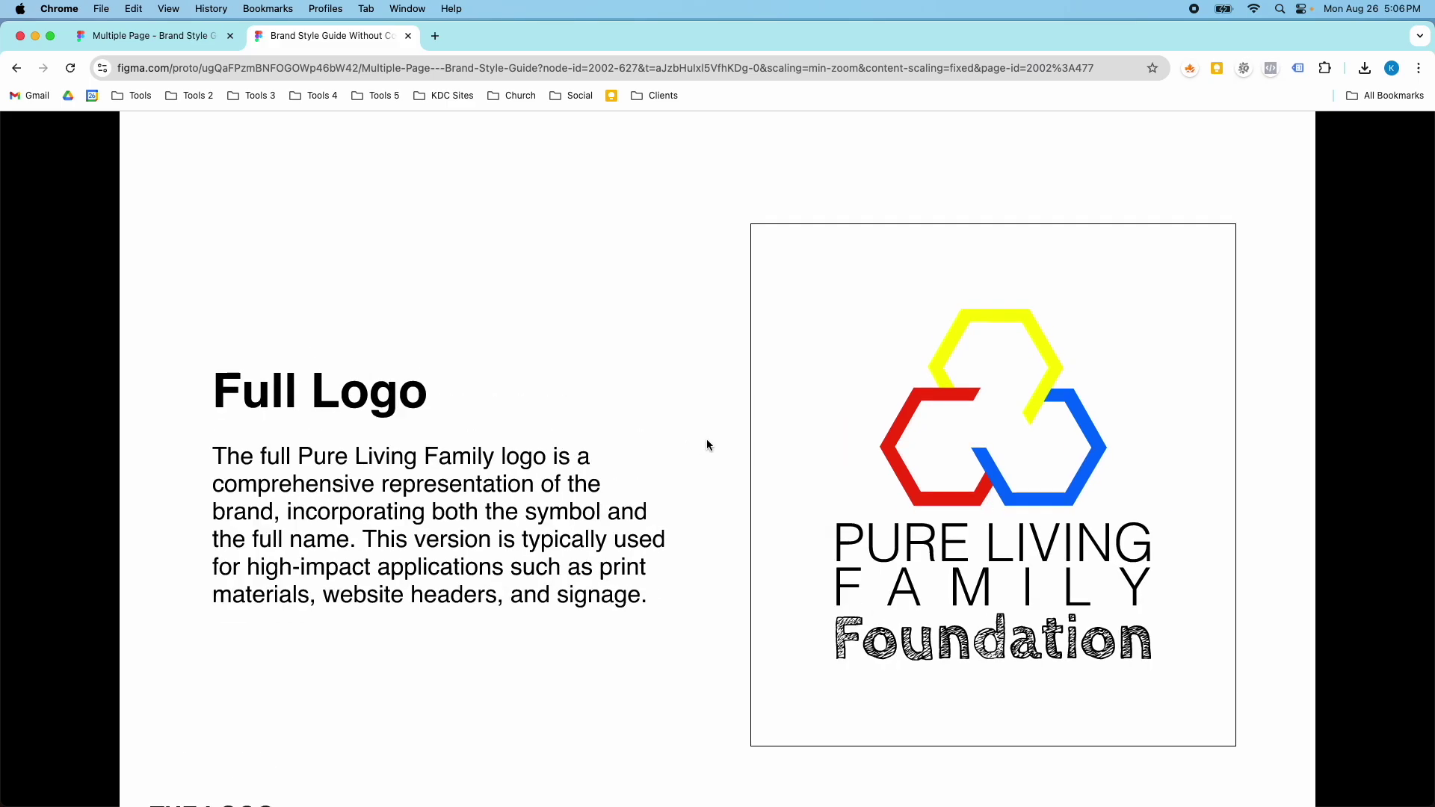
key(Right)
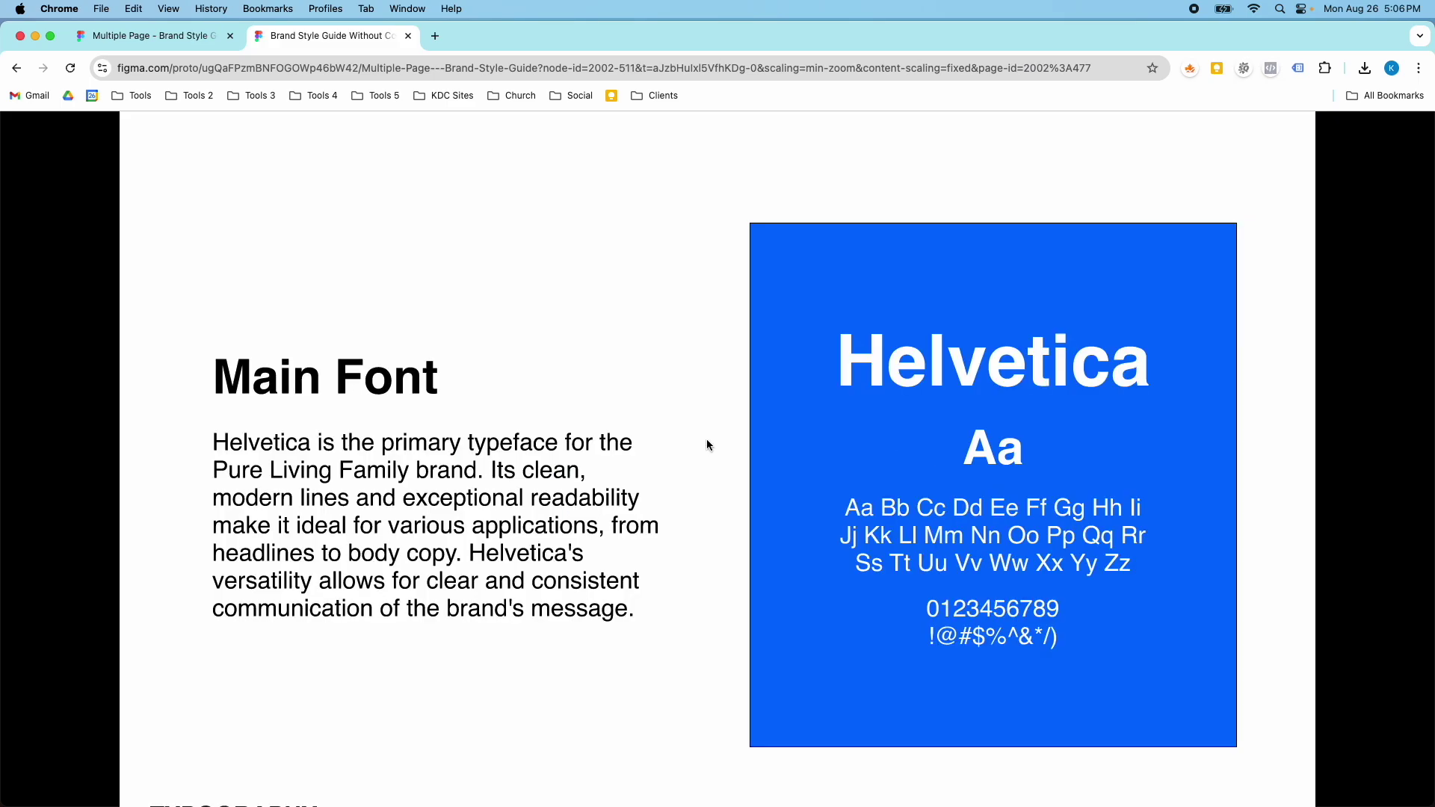
scroll(747, 493, down, 1)
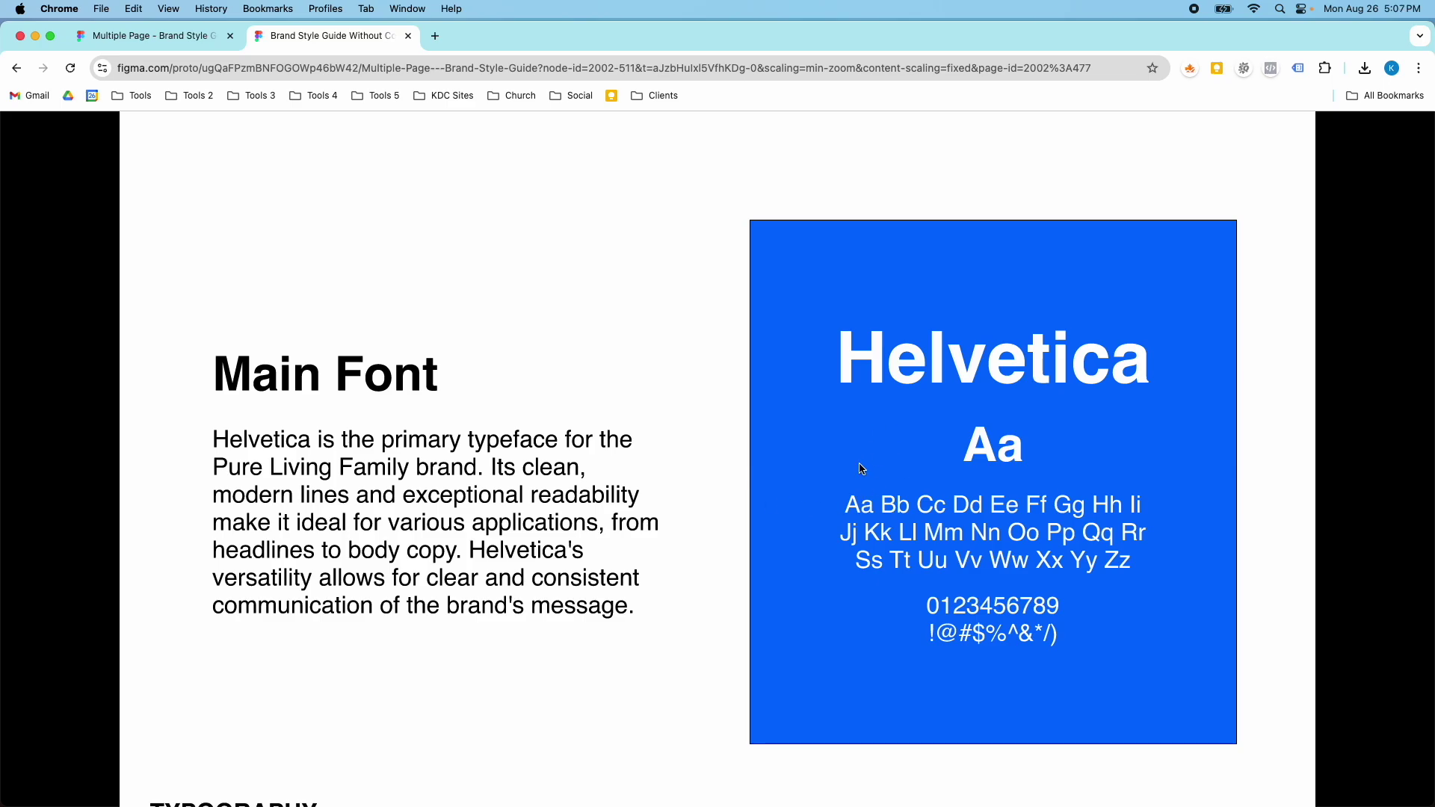
key(Right)
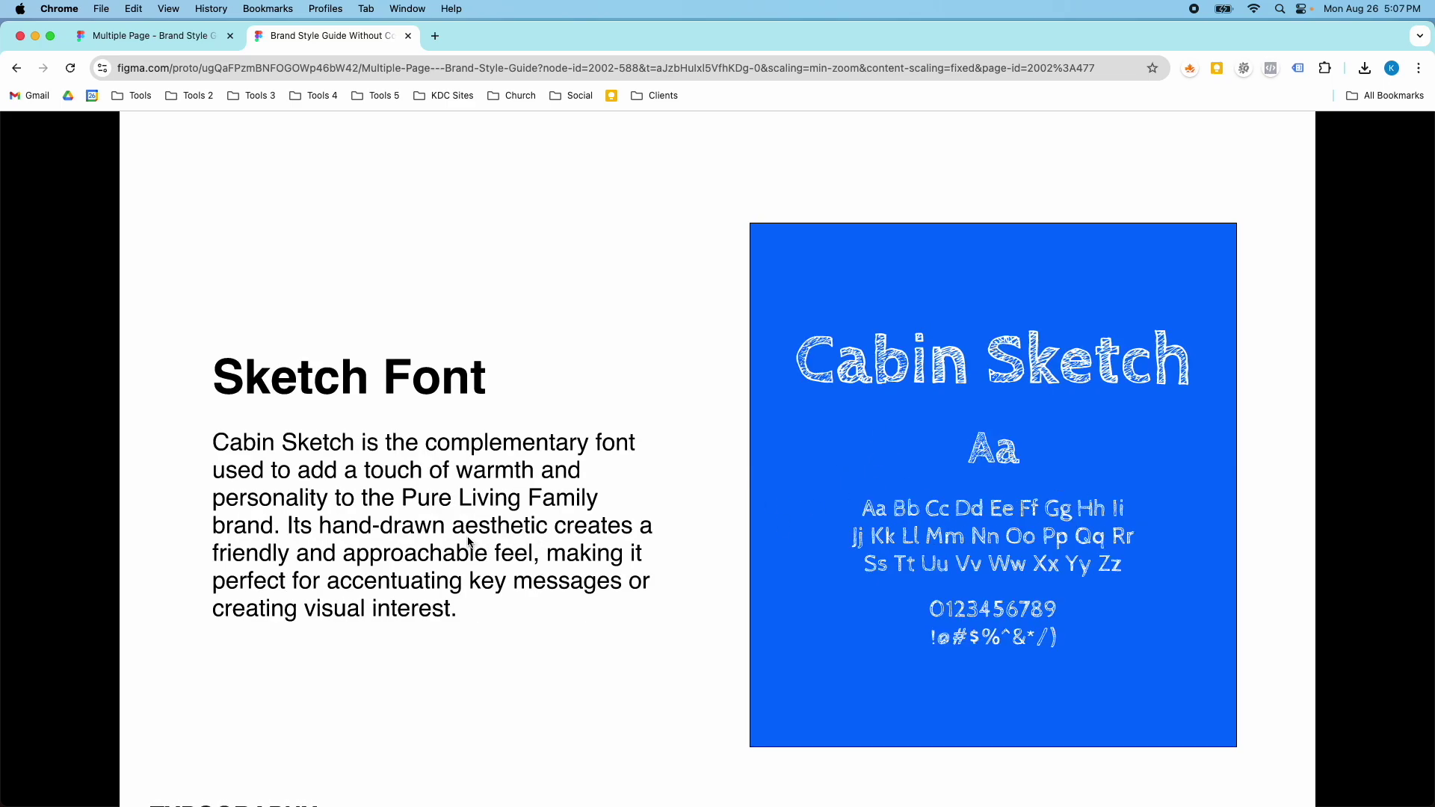
key(Right)
key(Right)
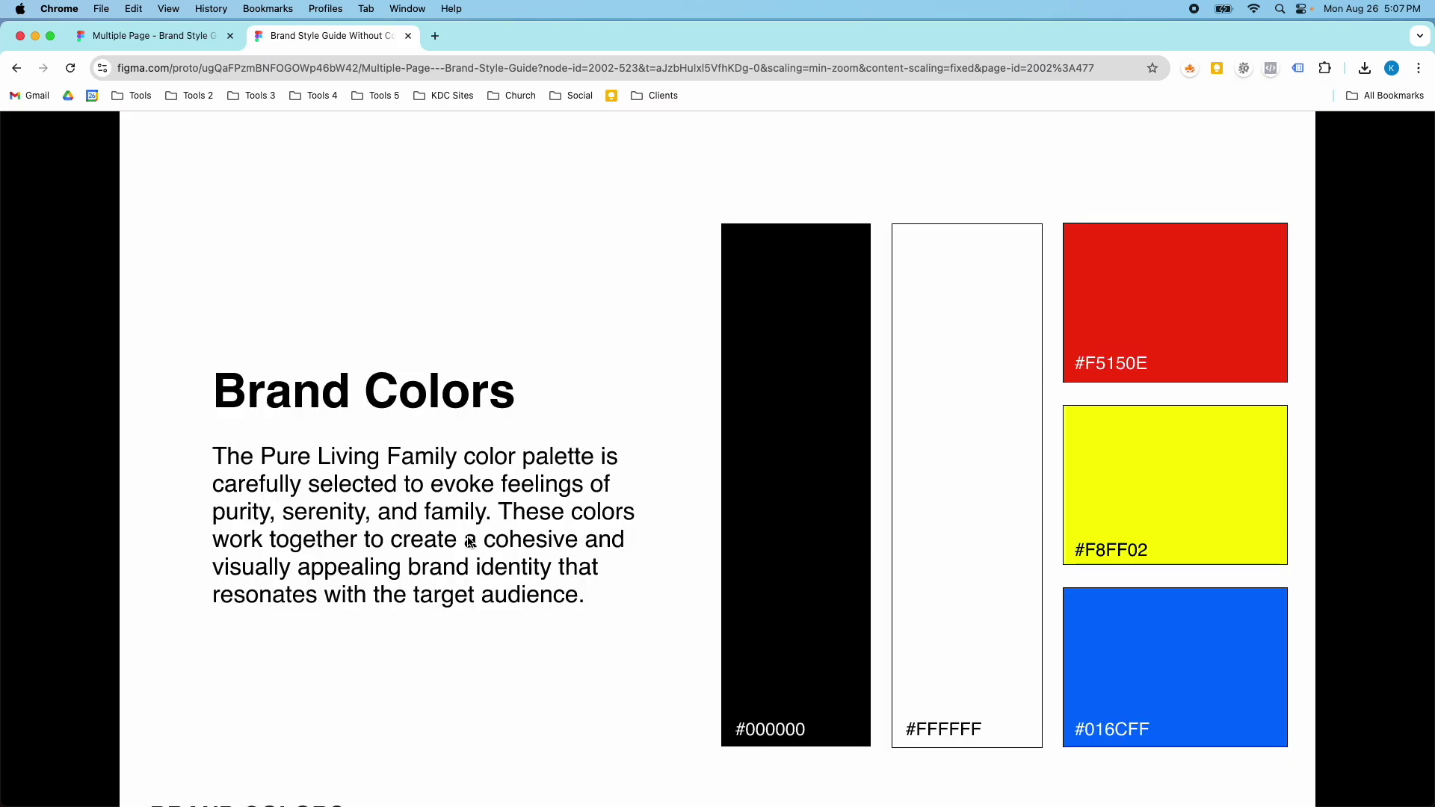
click(408, 36)
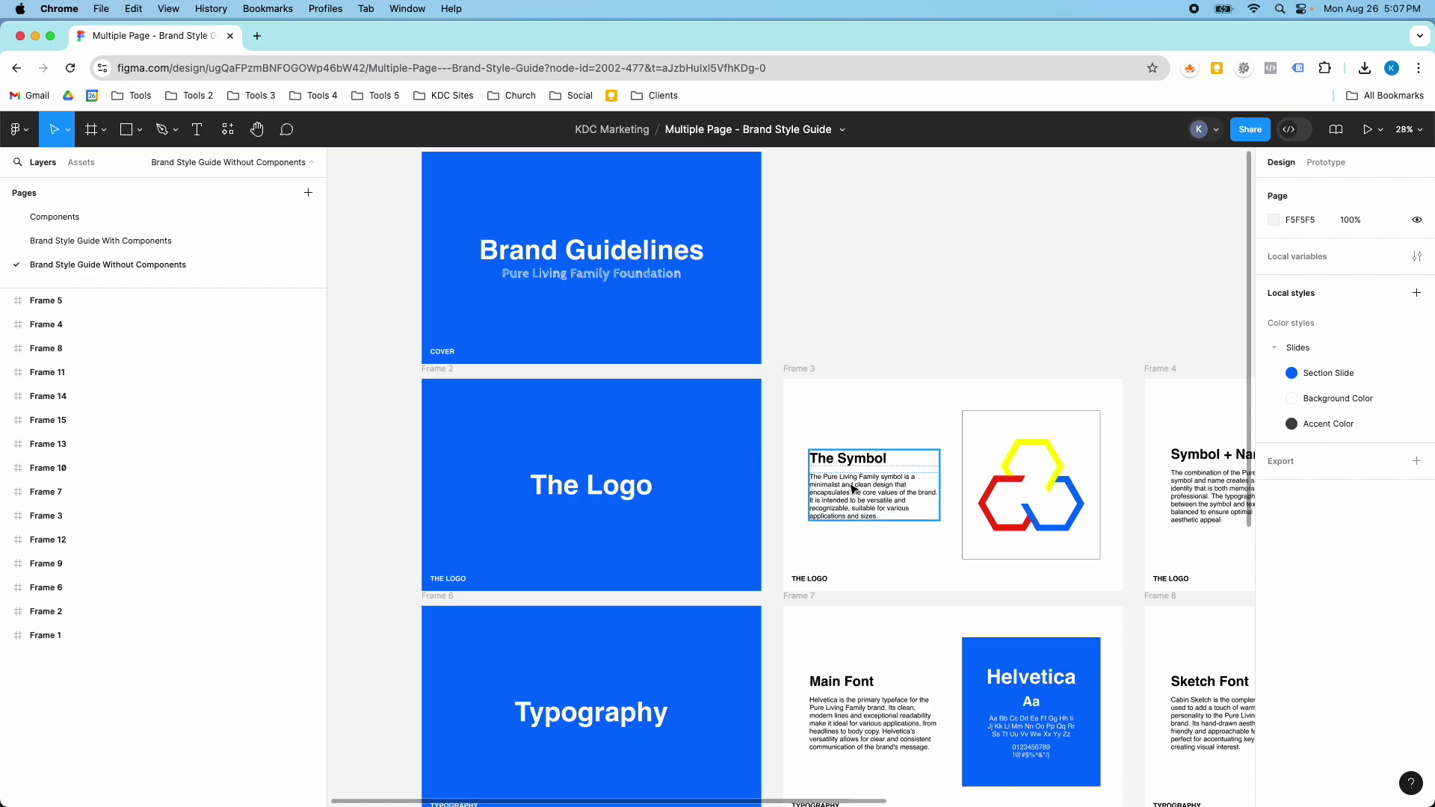
Pan across the design canvas again to inspect all the slide frames
scroll(853, 489, up, 5)
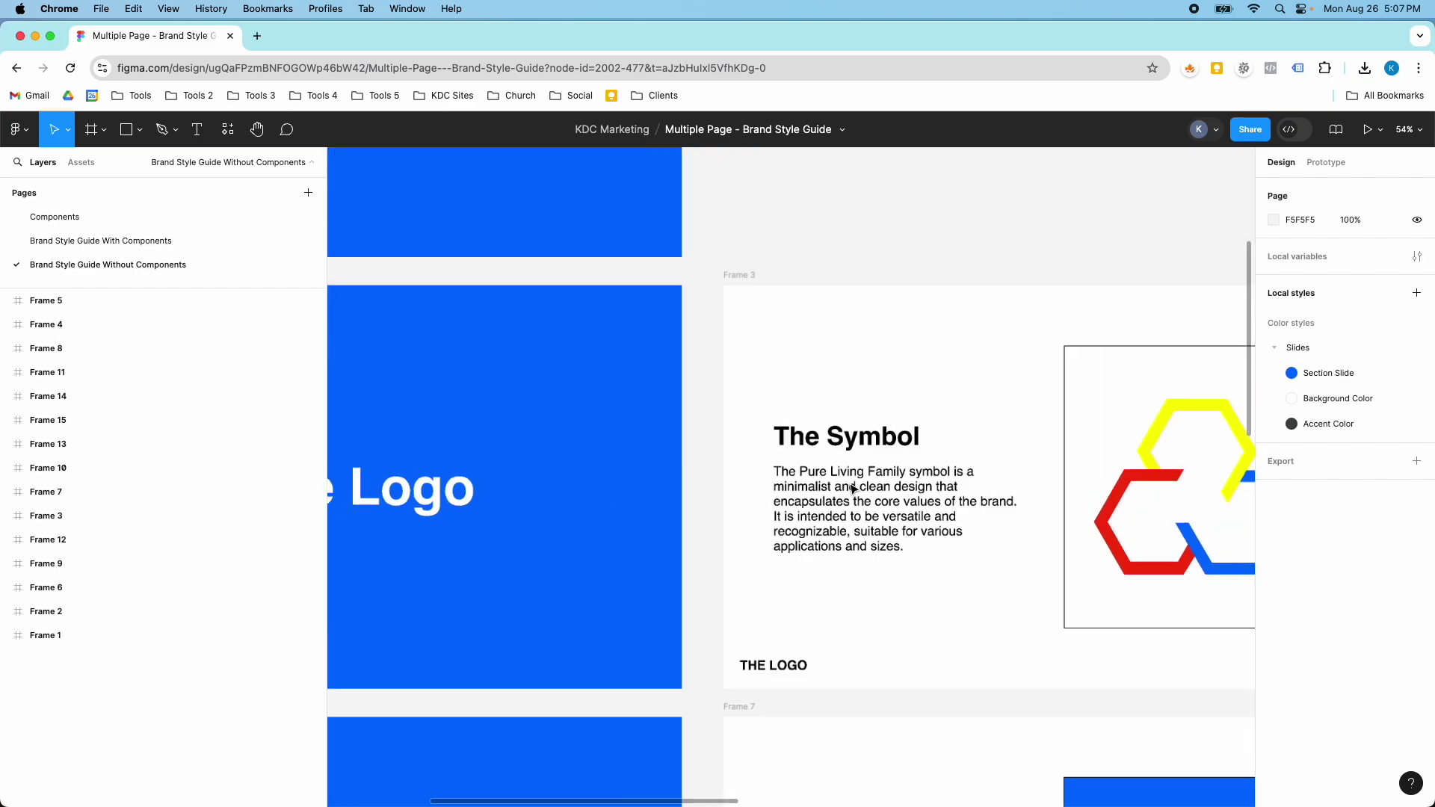
scroll(853, 489, down, 5)
scroll(853, 489, up, 5)
scroll(853, 489, down, 1)
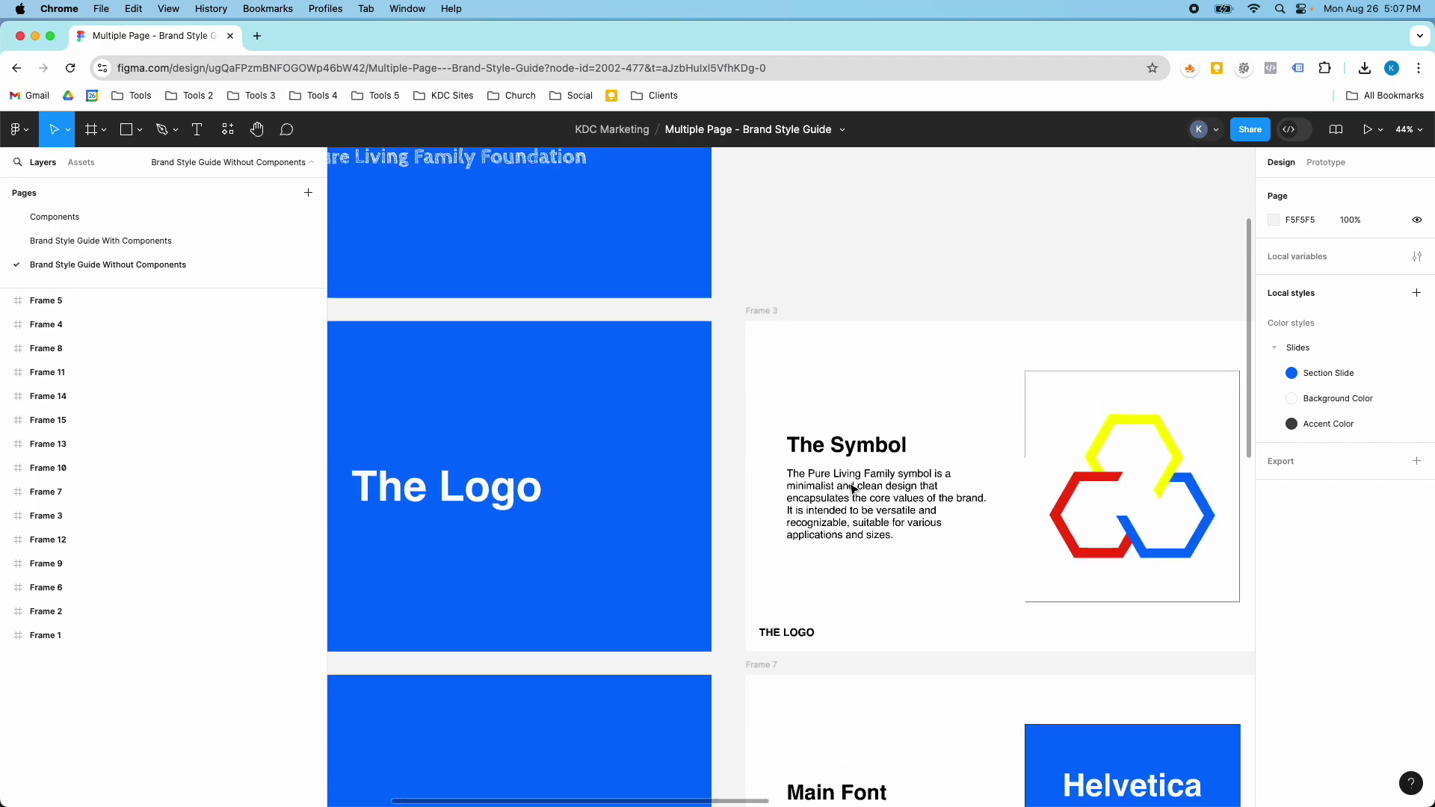
scroll(853, 489, right, 5)
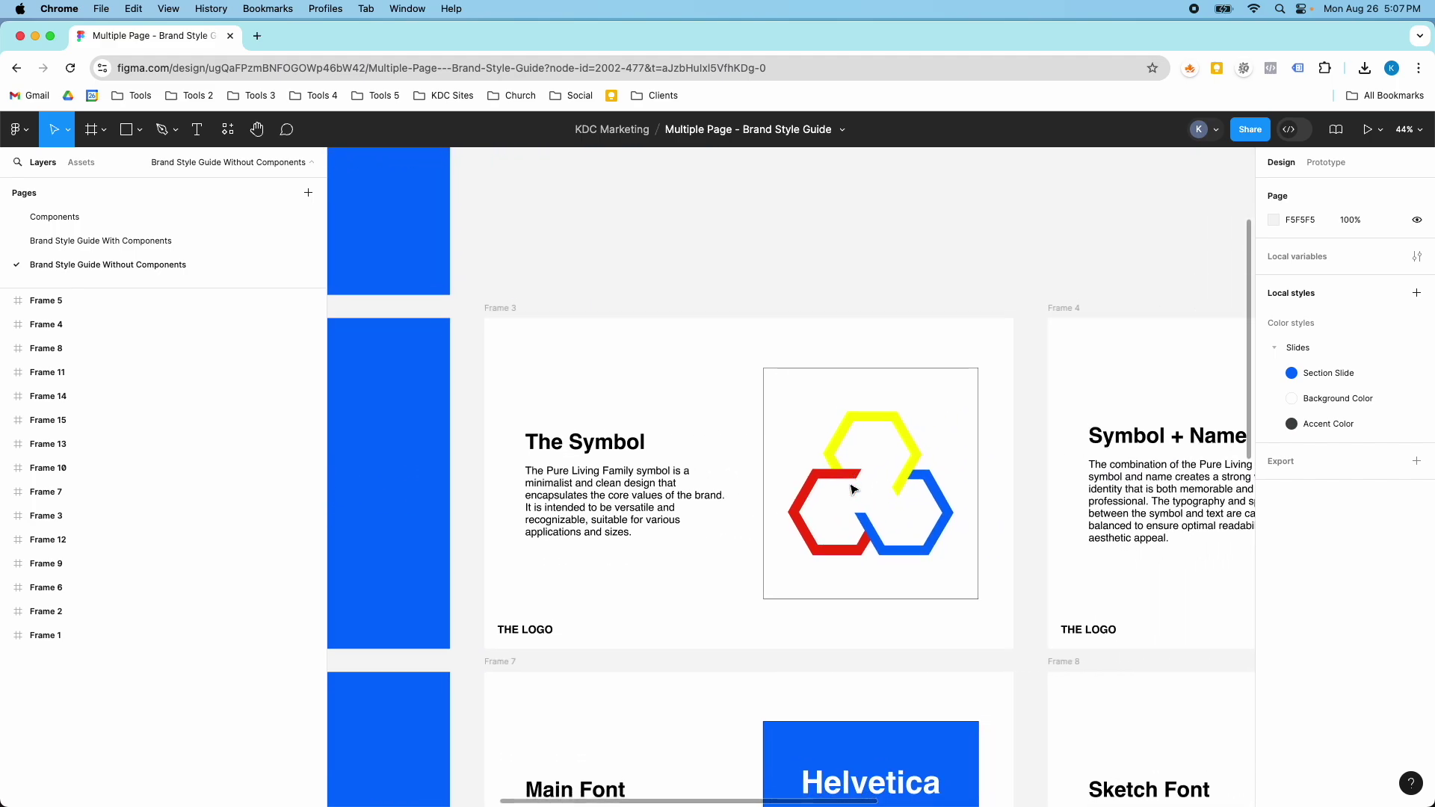
scroll(852, 489, right, 3)
scroll(853, 488, down, 1)
scroll(853, 489, right, 2)
scroll(853, 489, down, 1)
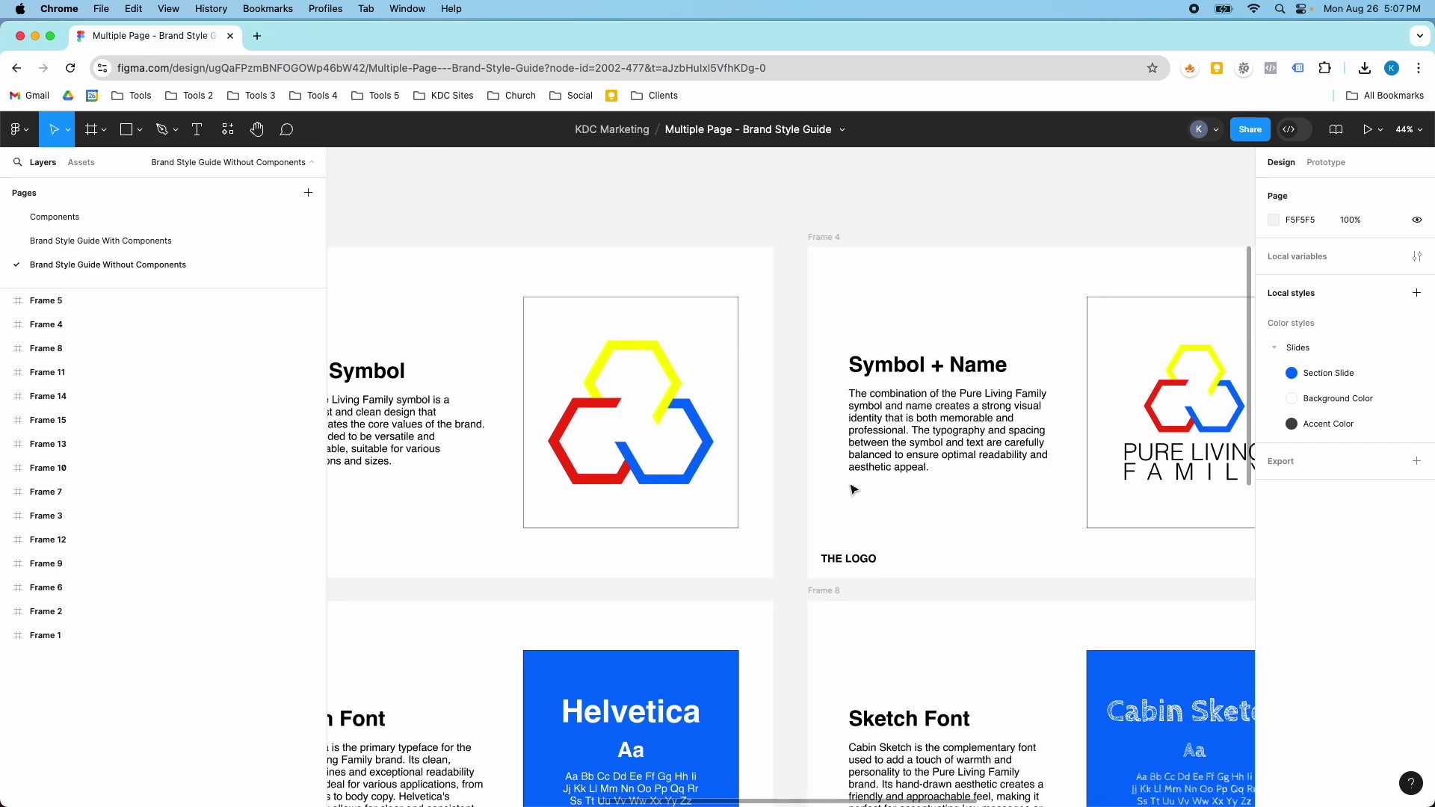
scroll(928, 459, right, 5)
scroll(928, 459, down, 1)
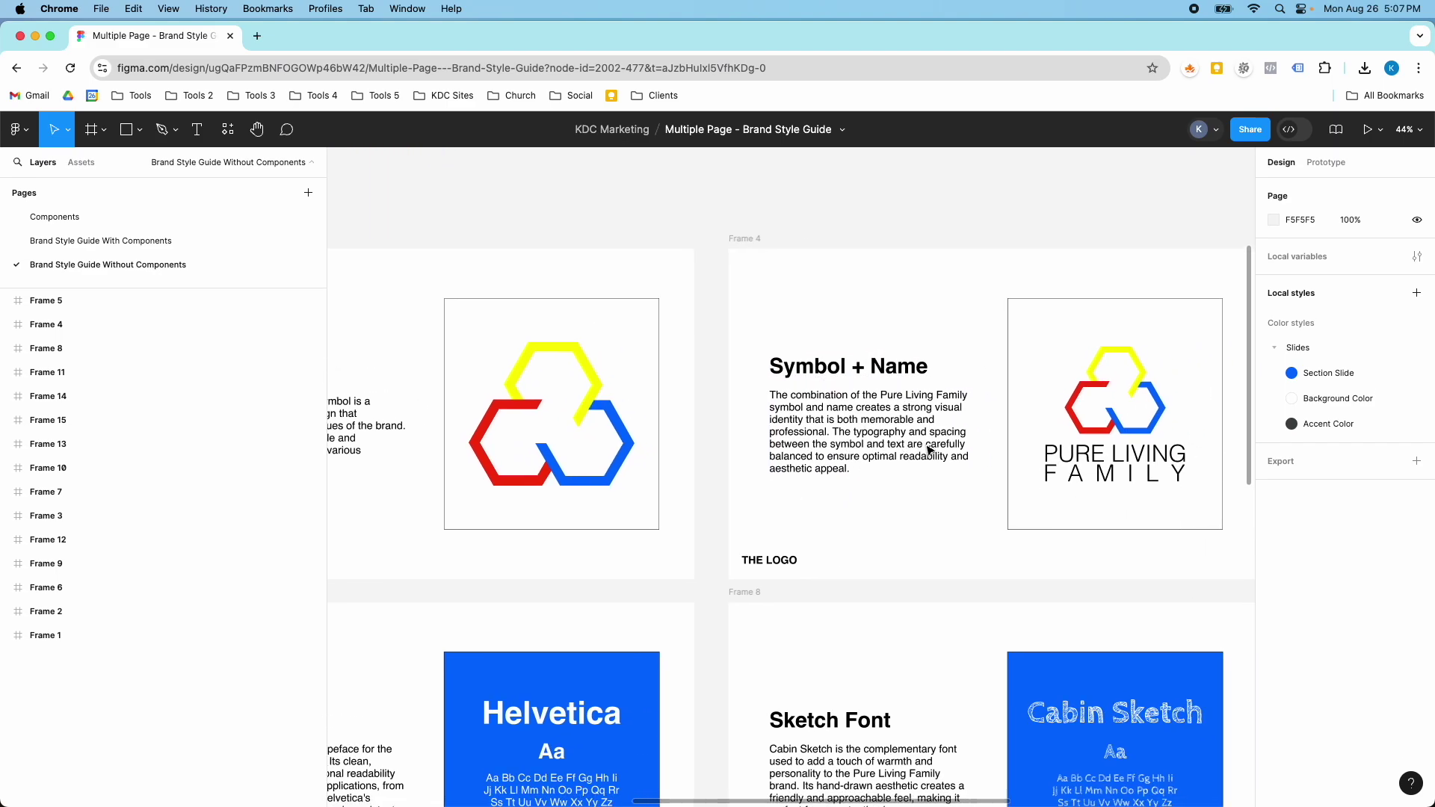
scroll(927, 451, right, 5)
scroll(927, 450, up, 1)
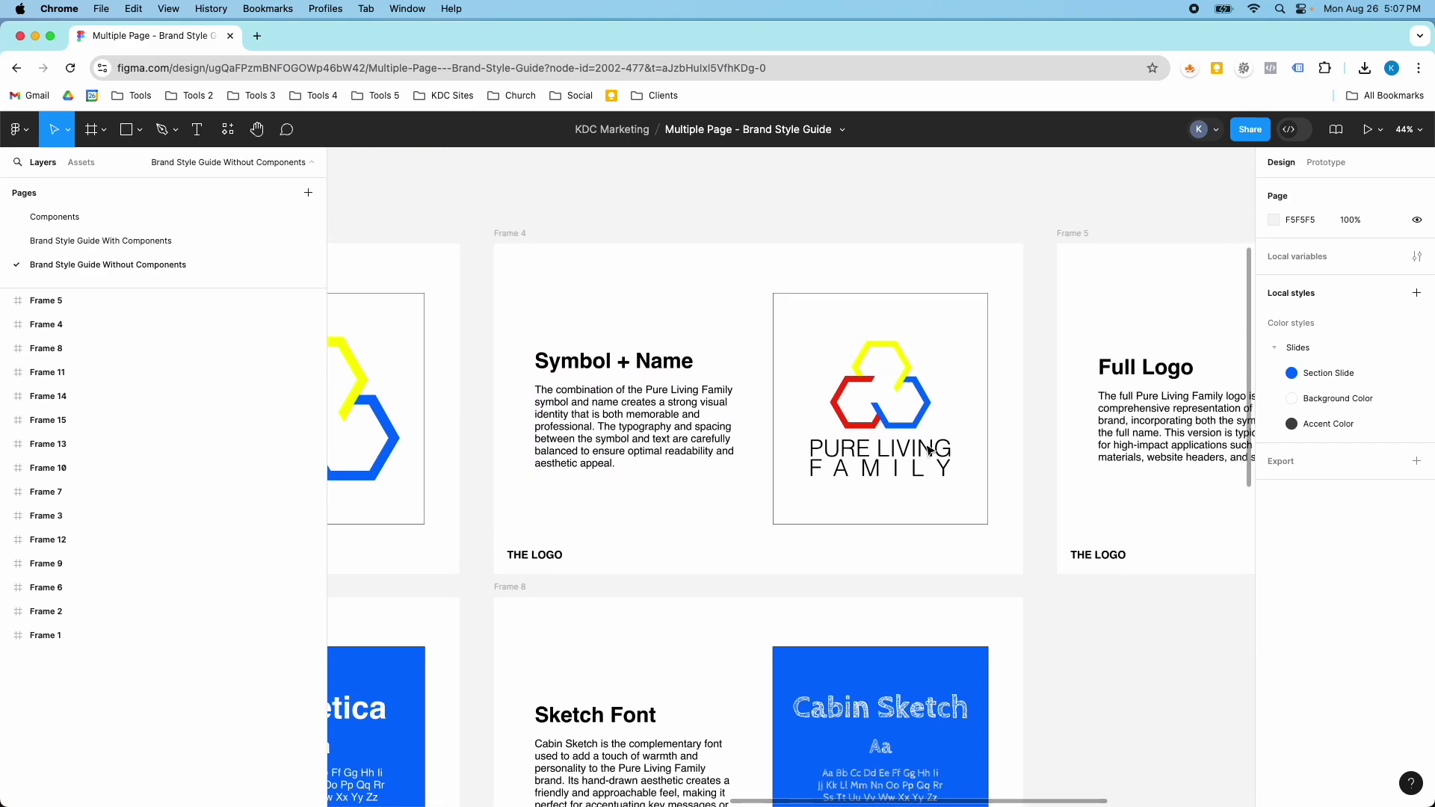
scroll(660, 404, left, 9)
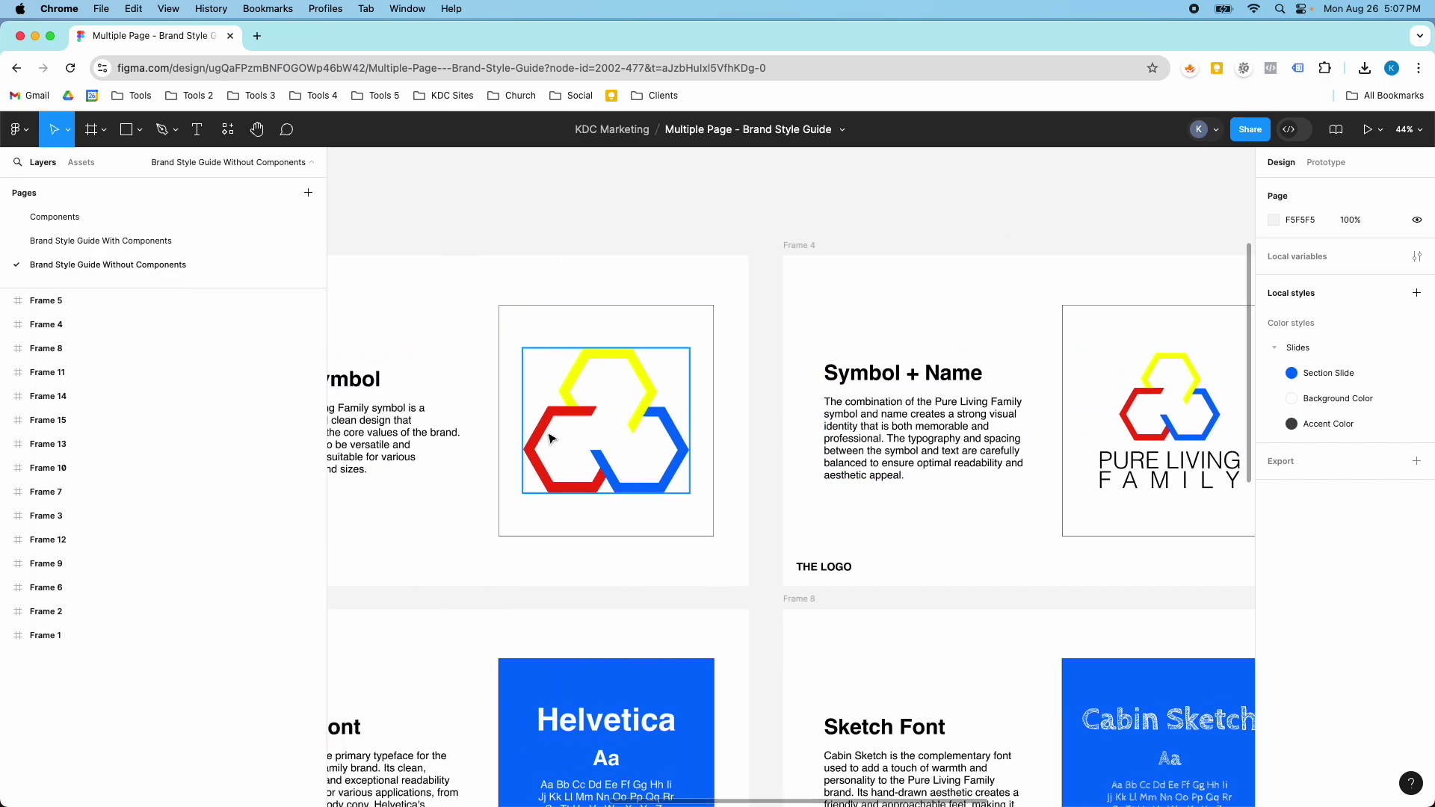
scroll(655, 454, right, 16)
scroll(613, 434, up, 1)
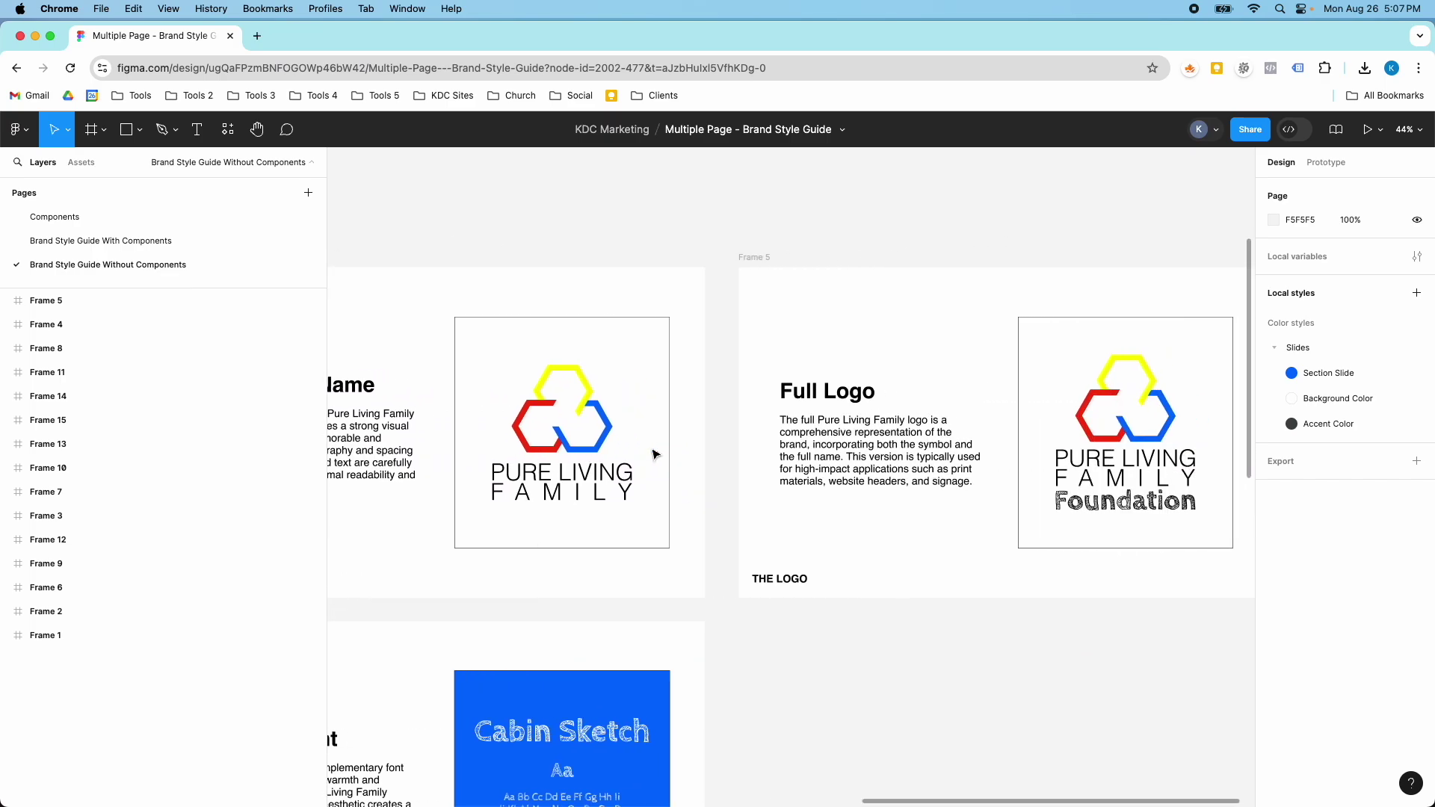
scroll(817, 479, right, 5)
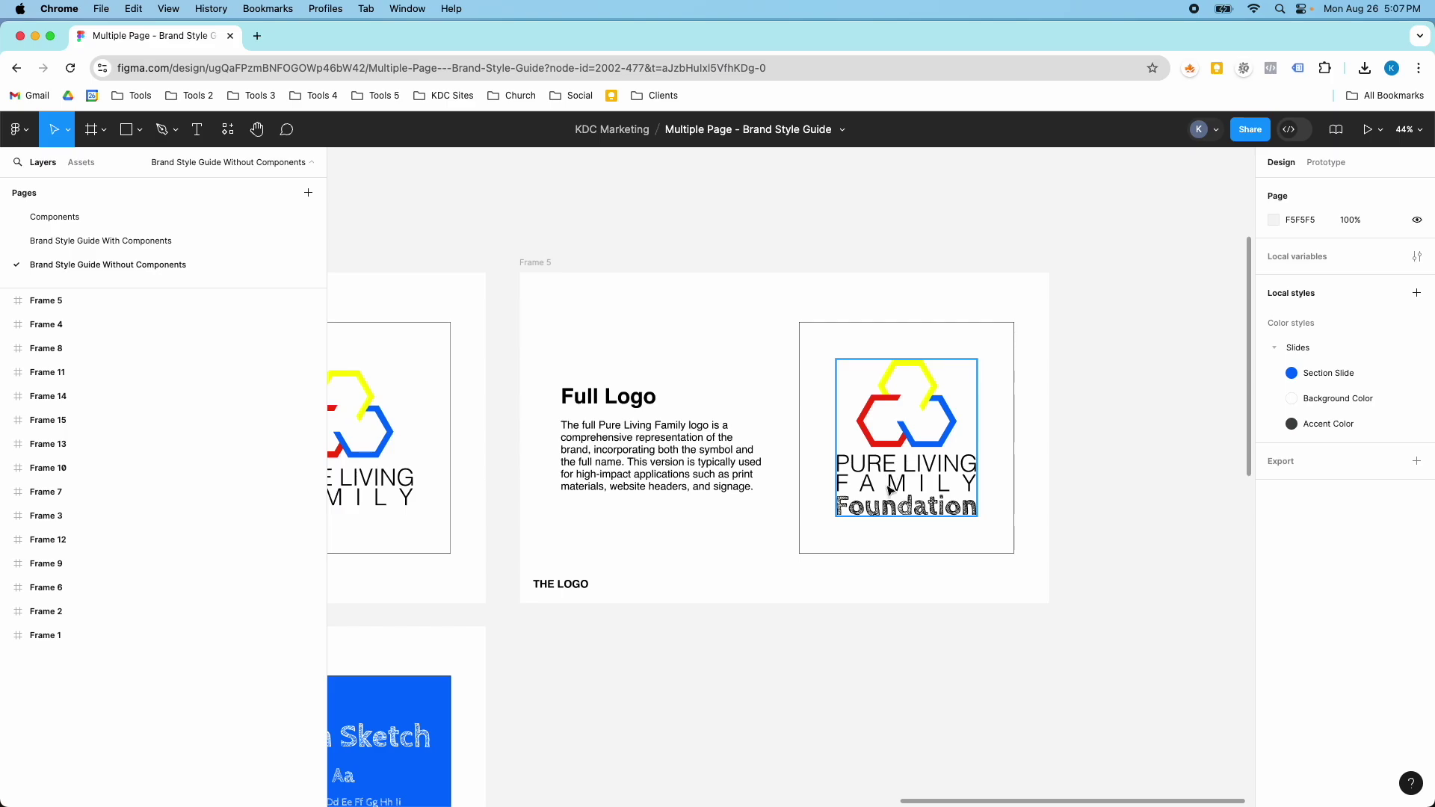
scroll(791, 509, left, 12)
scroll(791, 511, down, 5)
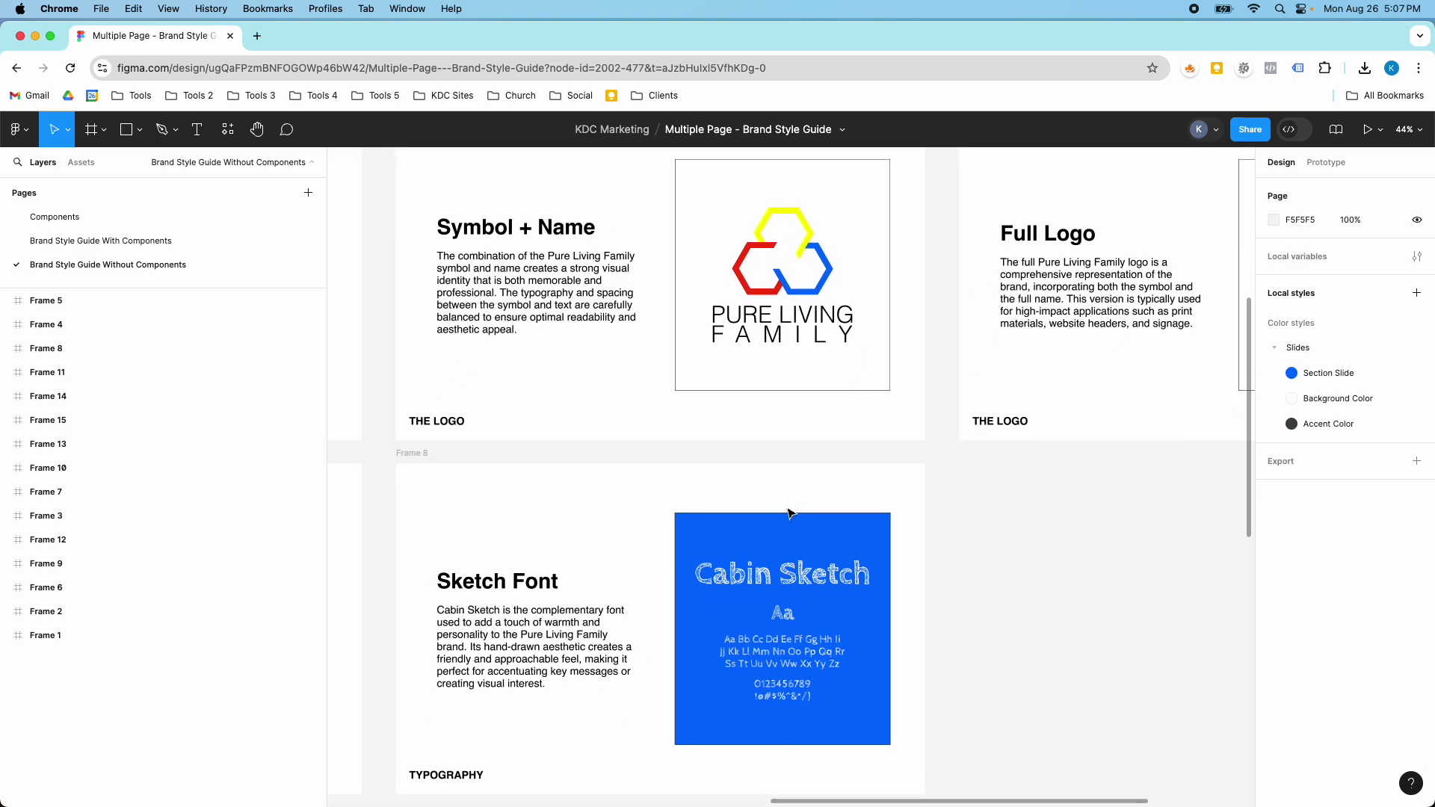
scroll(791, 512, down, 8)
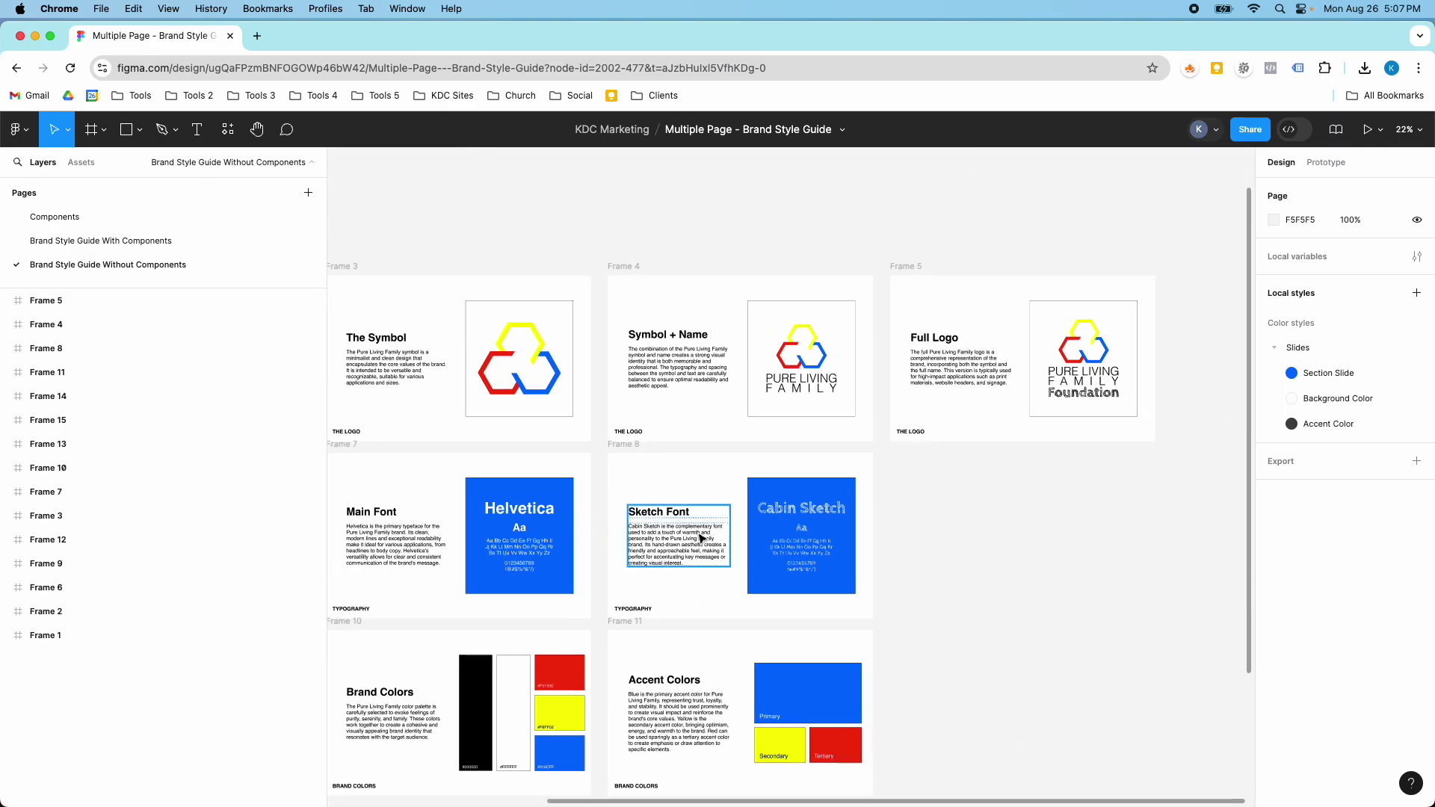
scroll(703, 538, up, 2)
scroll(703, 538, left, 5)
scroll(702, 538, down, 3)
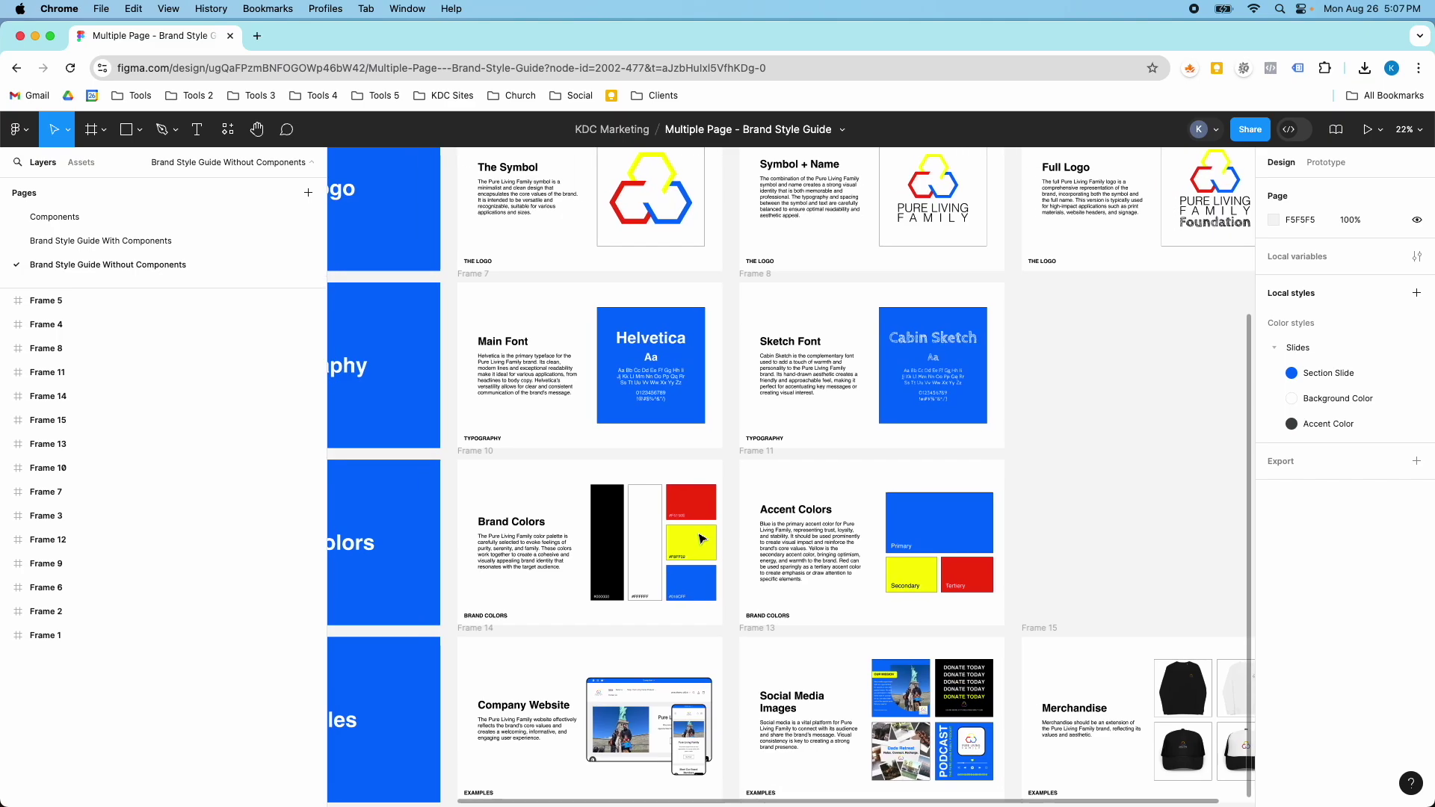
scroll(699, 538, left, 4)
scroll(699, 538, down, 2)
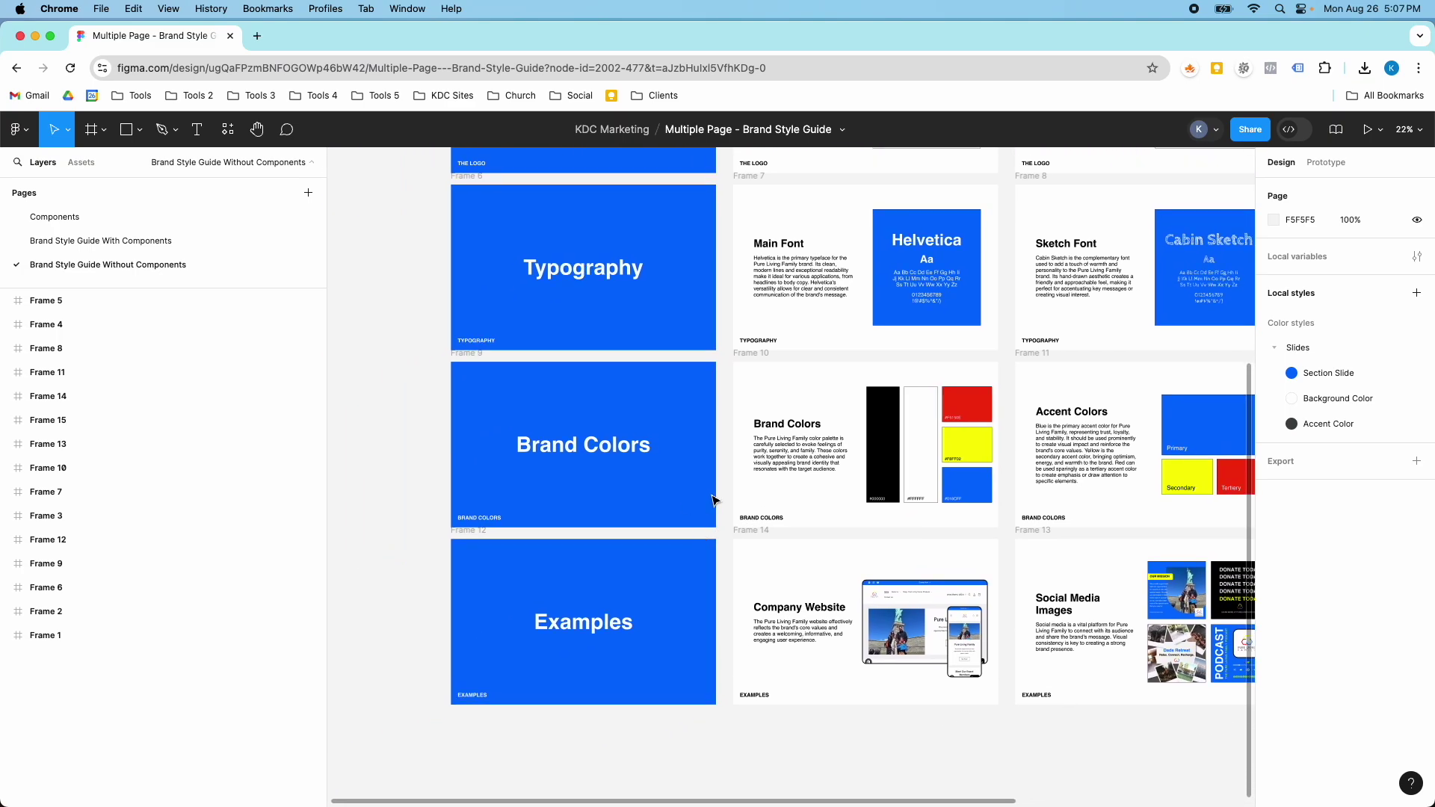
scroll(711, 500, right, 4)
scroll(711, 500, up, 2)
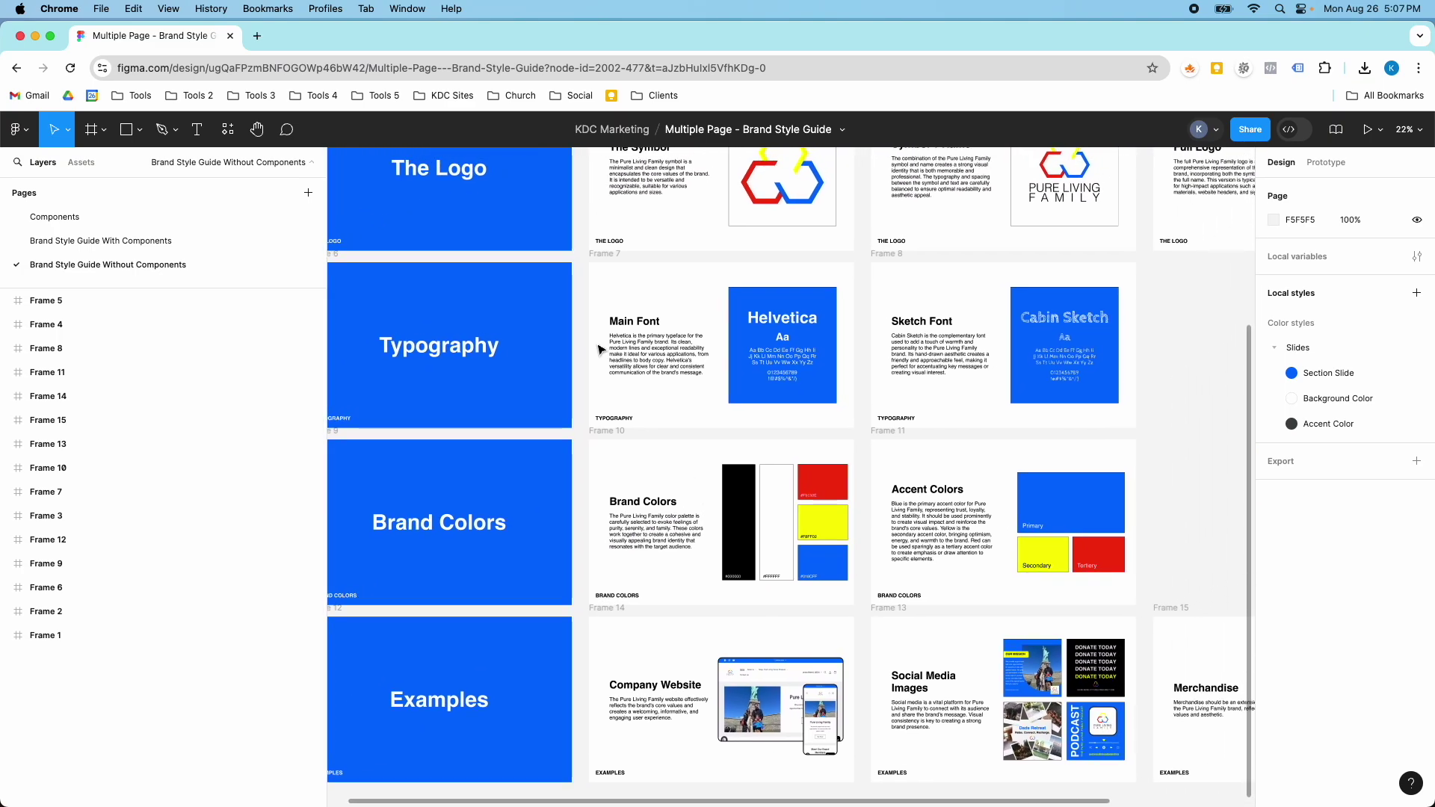
scroll(439, 396, up, 5)
scroll(440, 396, left, 2)
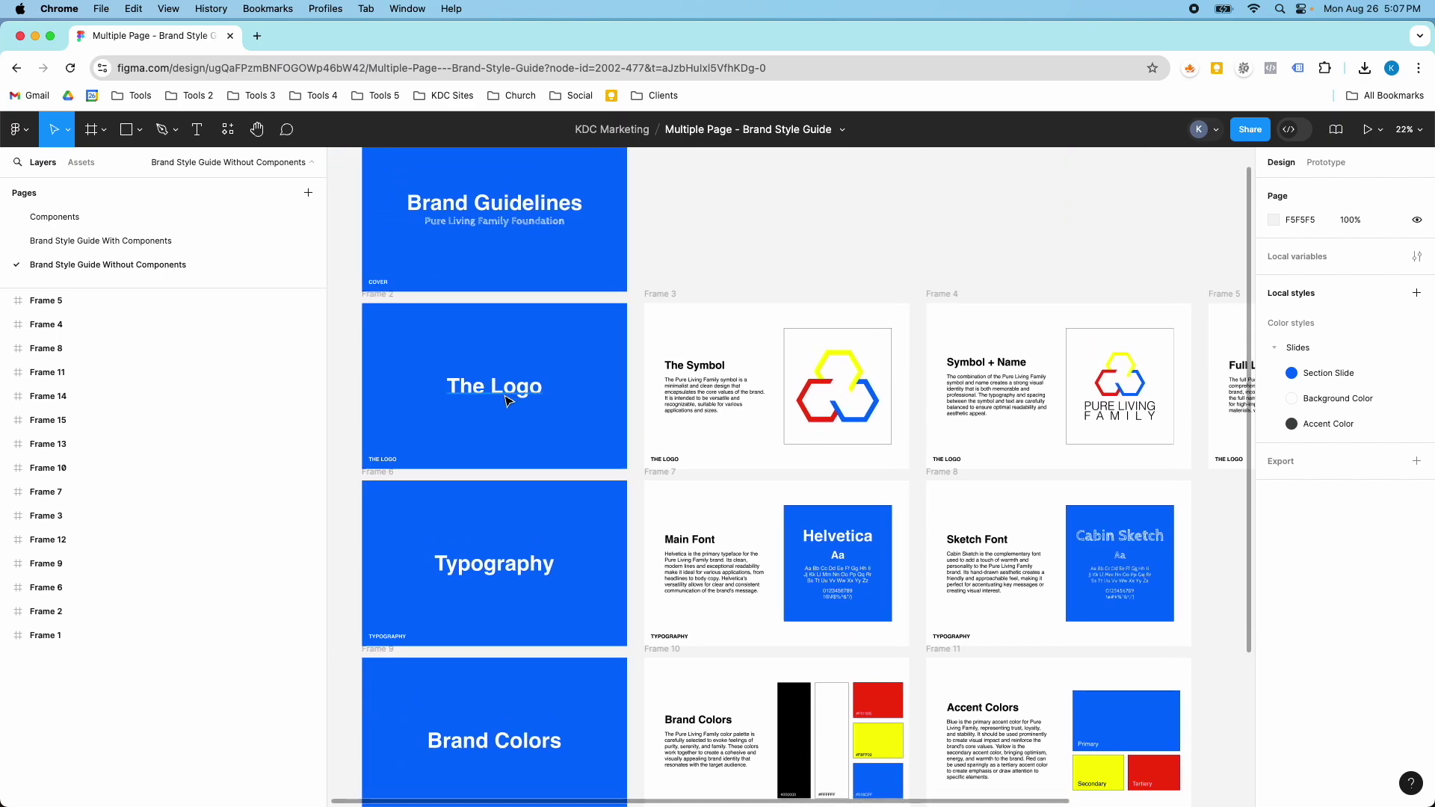
scroll(628, 400, right, 3)
scroll(628, 400, down, 1)
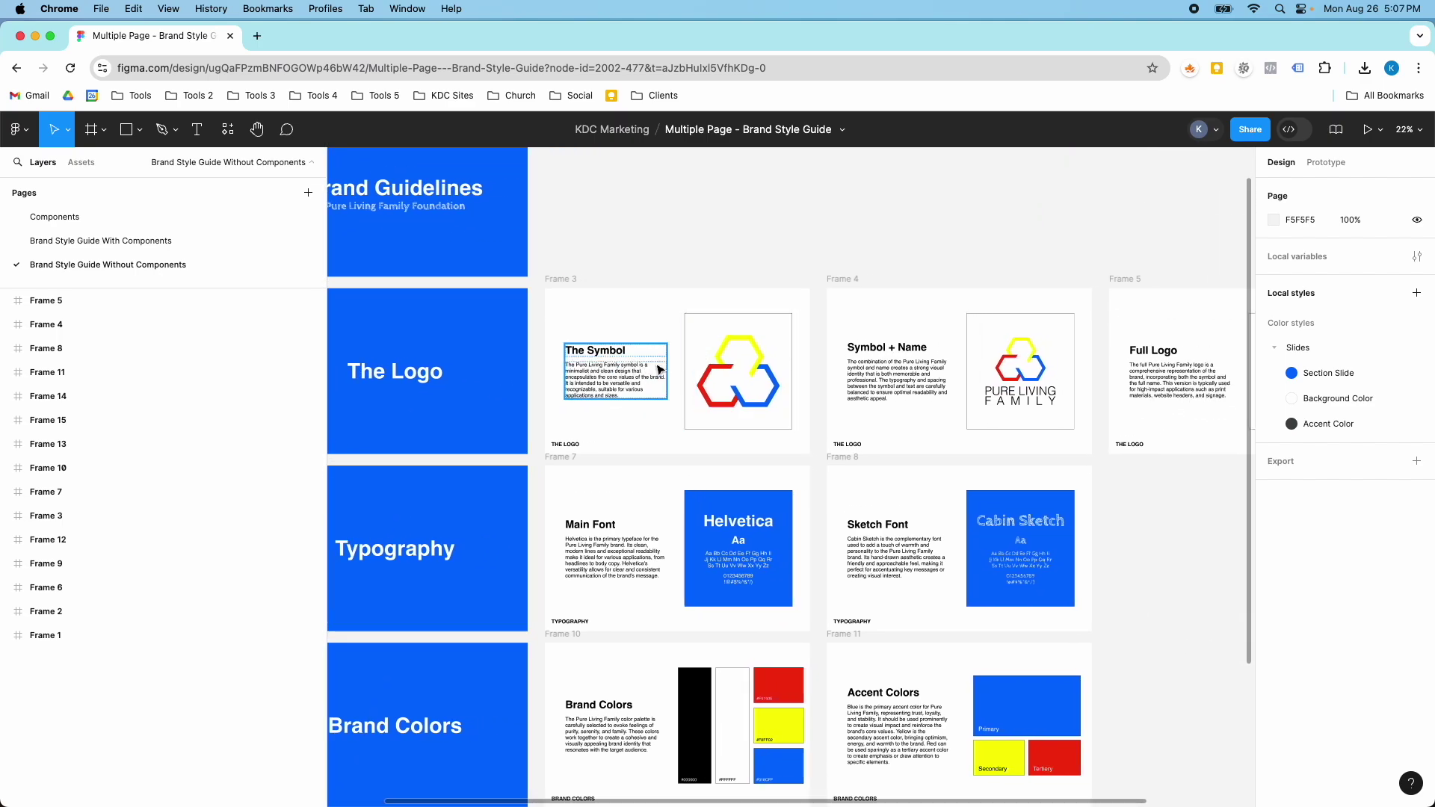
scroll(706, 396, up, 5)
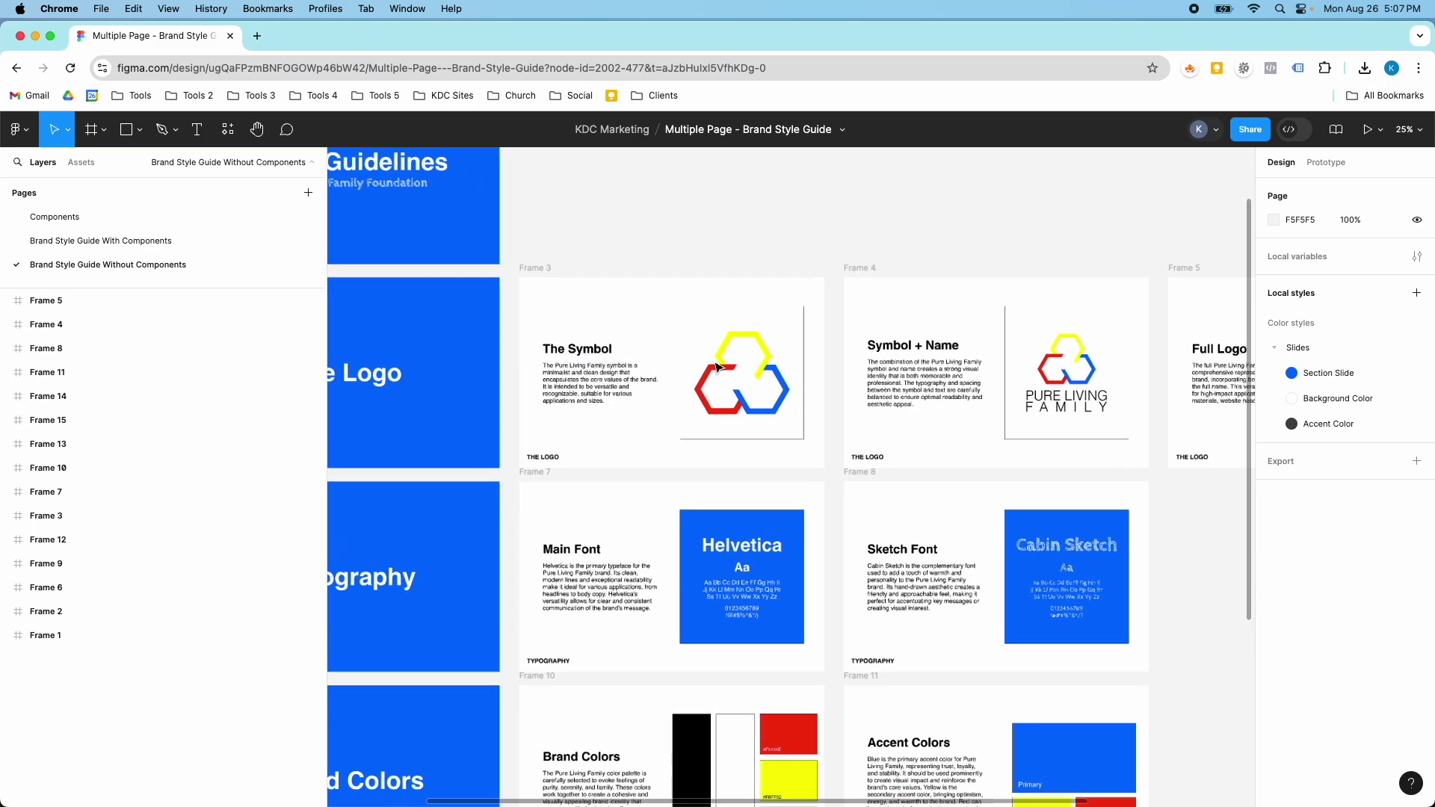
scroll(747, 318, right, 5)
scroll(747, 318, down, 2)
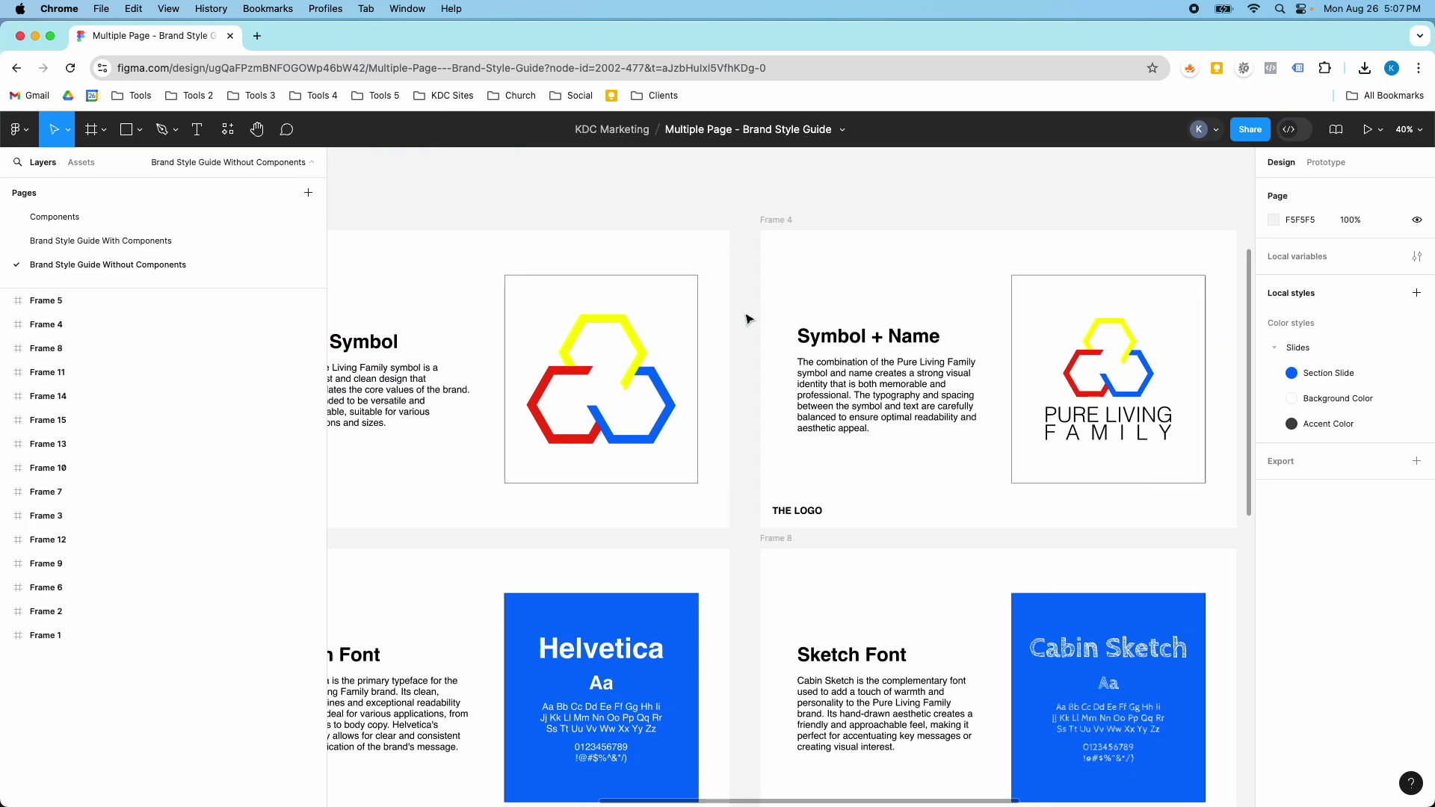
scroll(856, 317, down, 6)
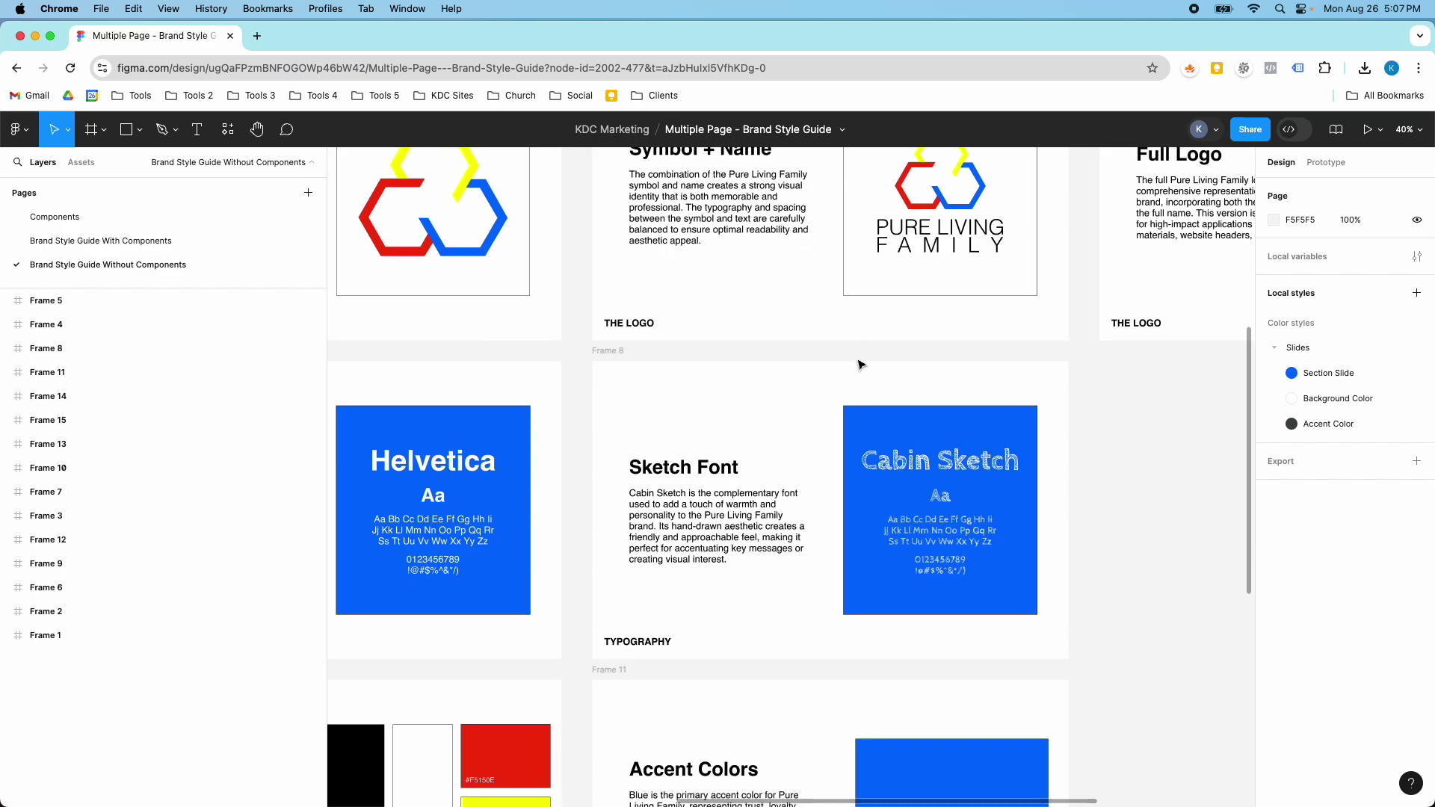
scroll(846, 449, down, 2)
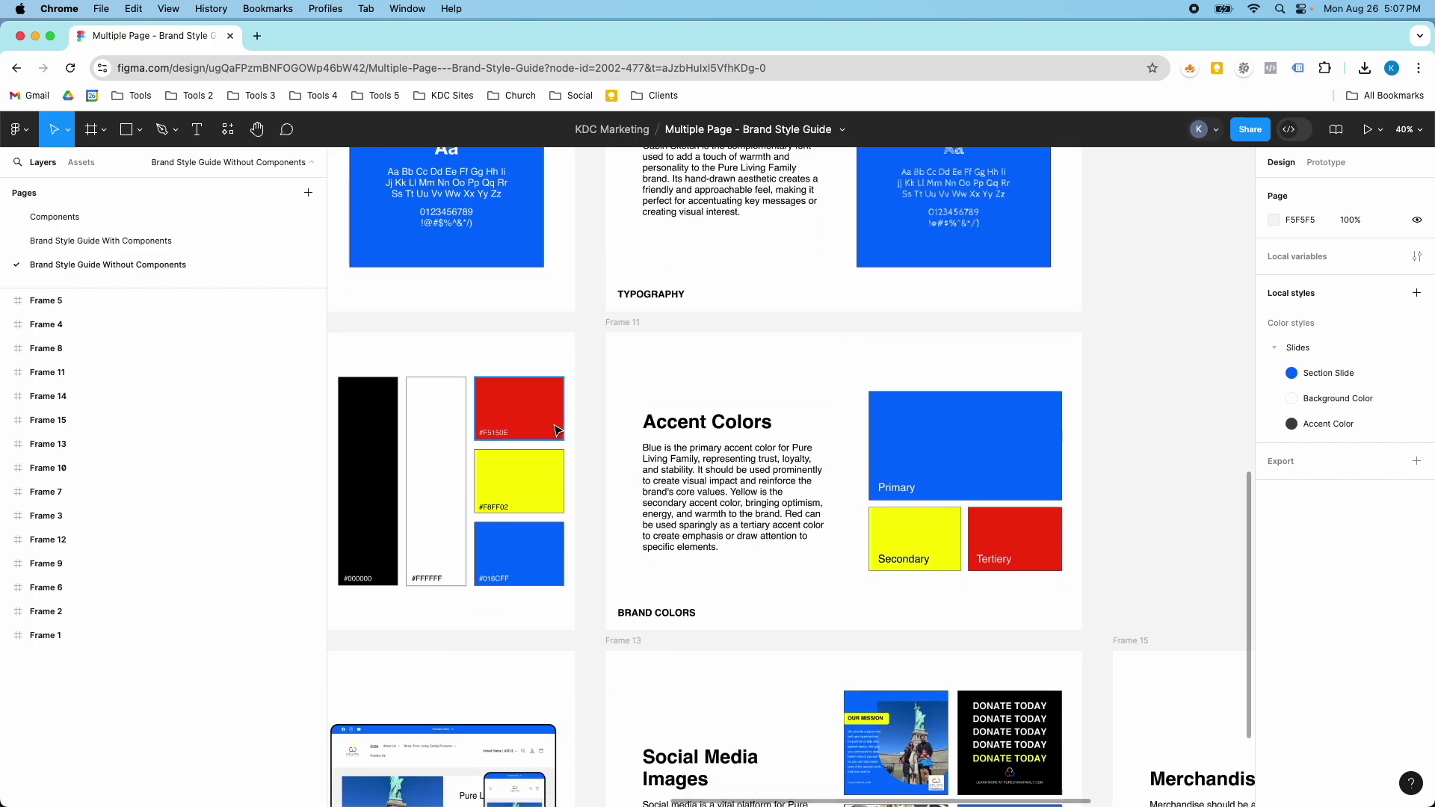
ctrl+scroll(418, 388, up, 10)
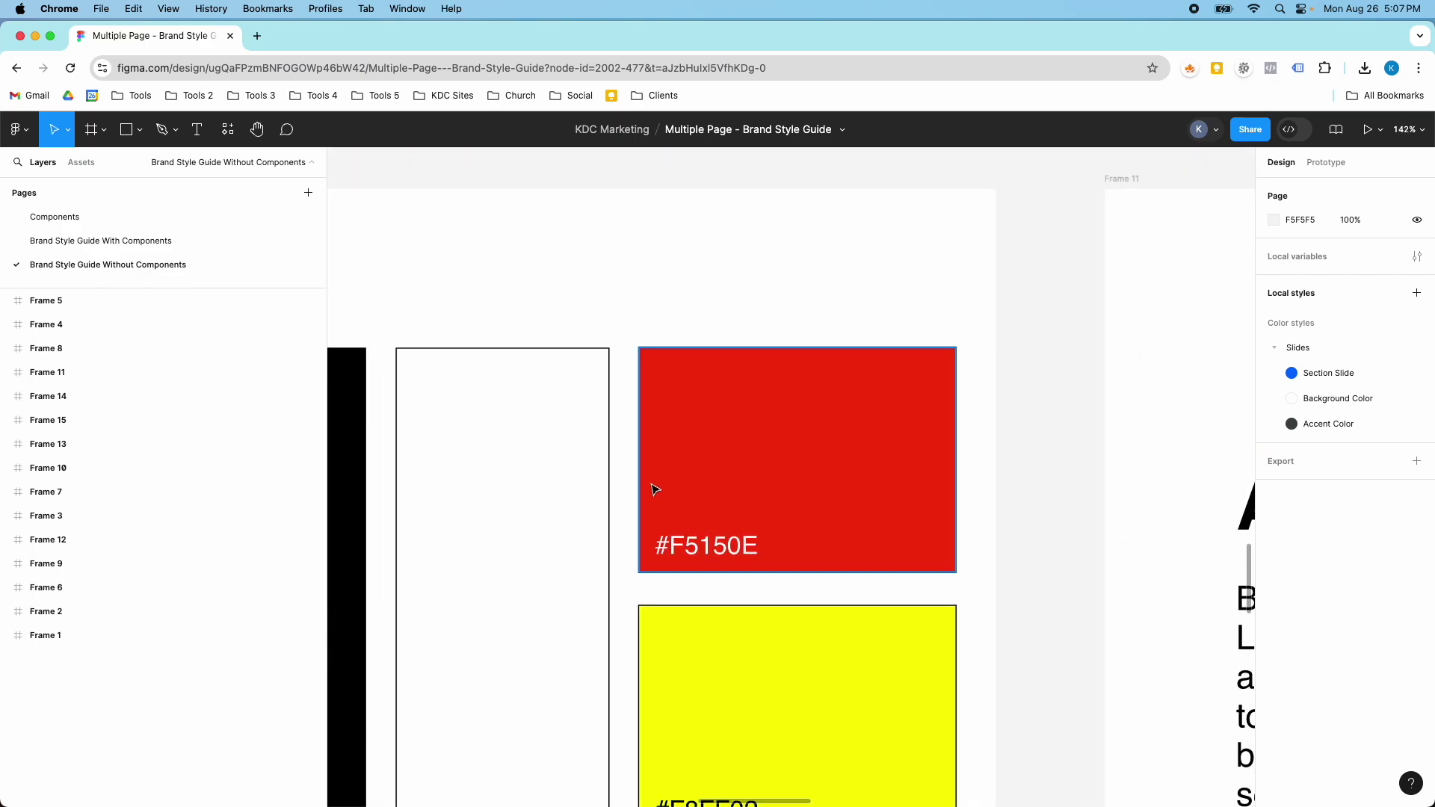
scroll(653, 489, down, 6)
ctrl+scroll(653, 490, down, 1)
ctrl+scroll(653, 490, down, 10)
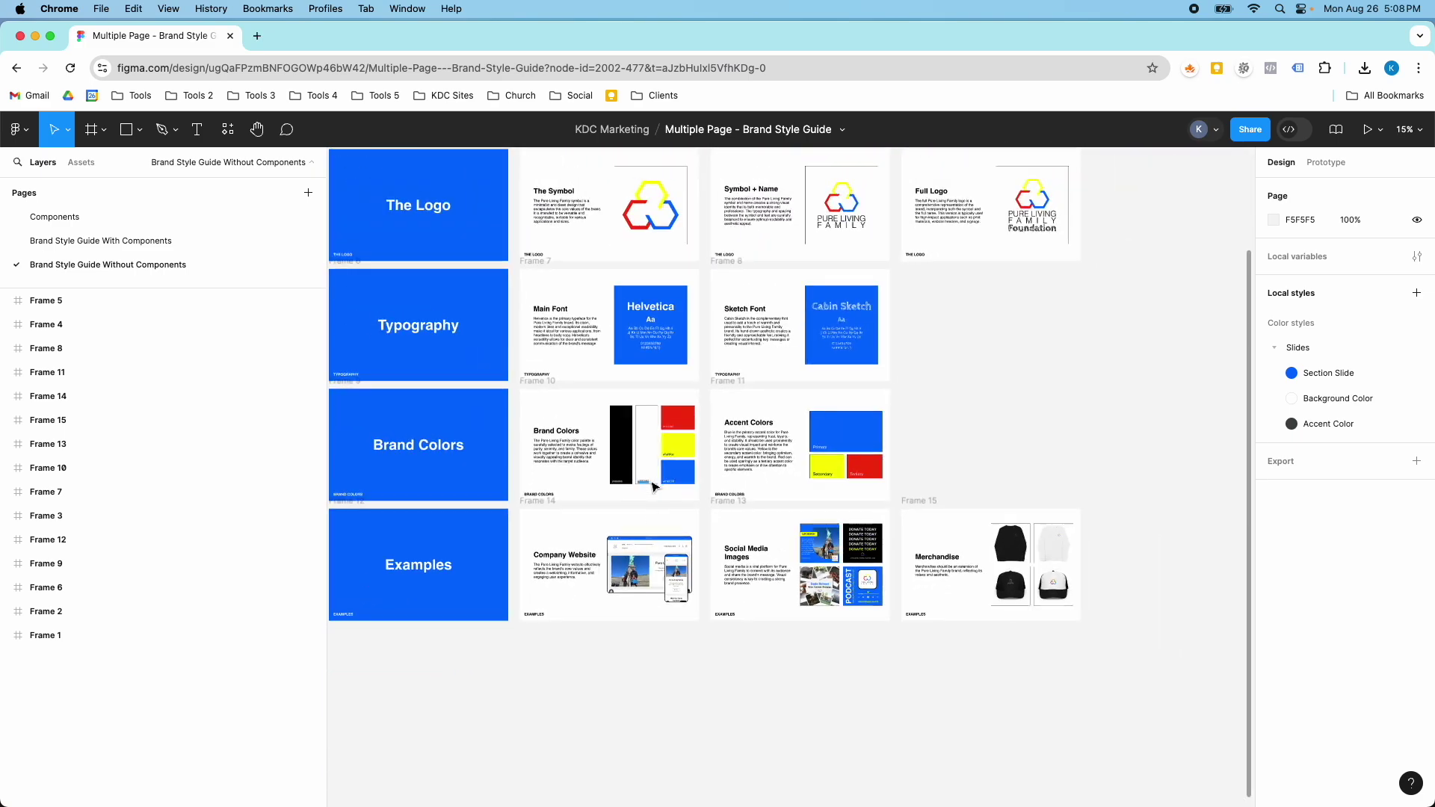
scroll(835, 375, up, 3)
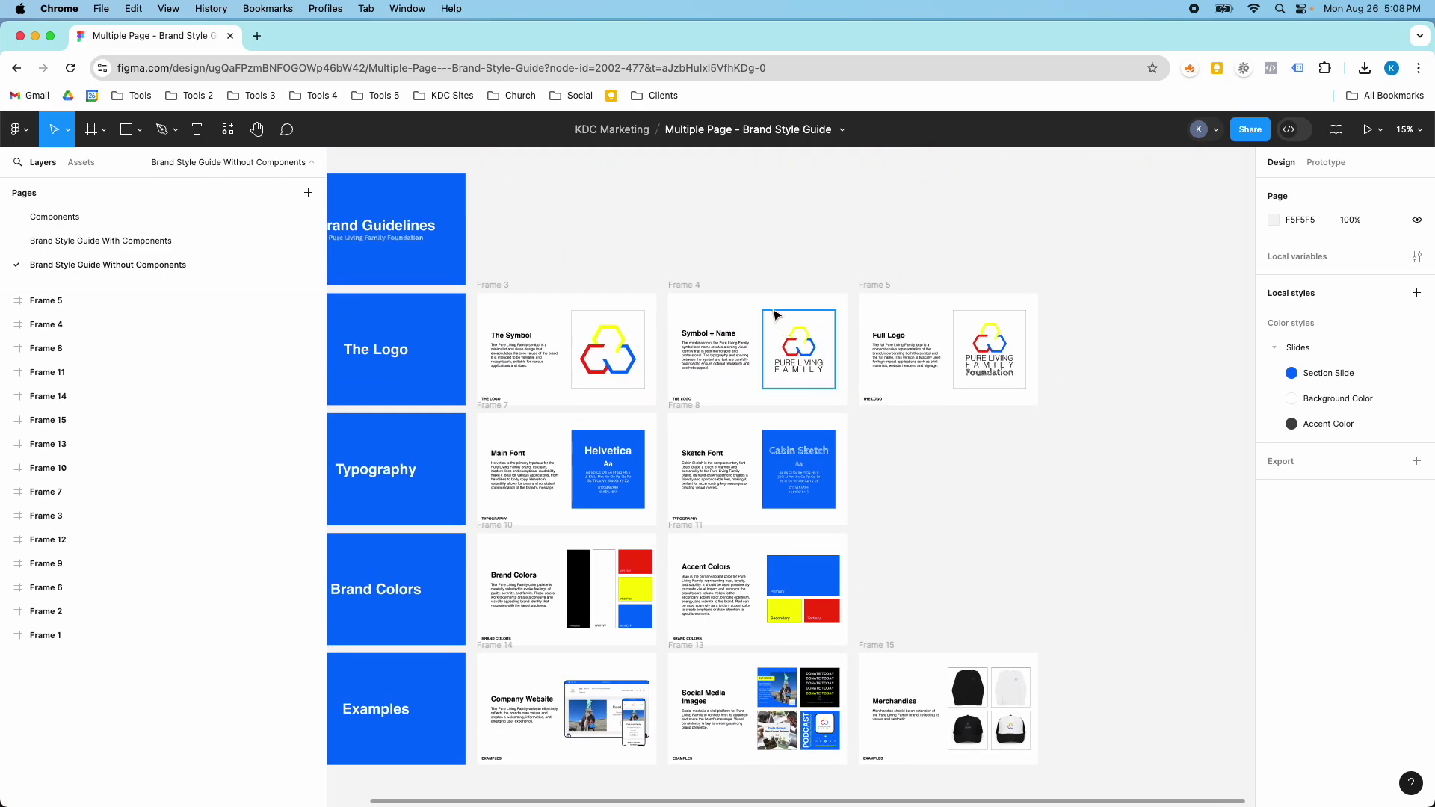
ctrl+scroll(796, 460, up, 15)
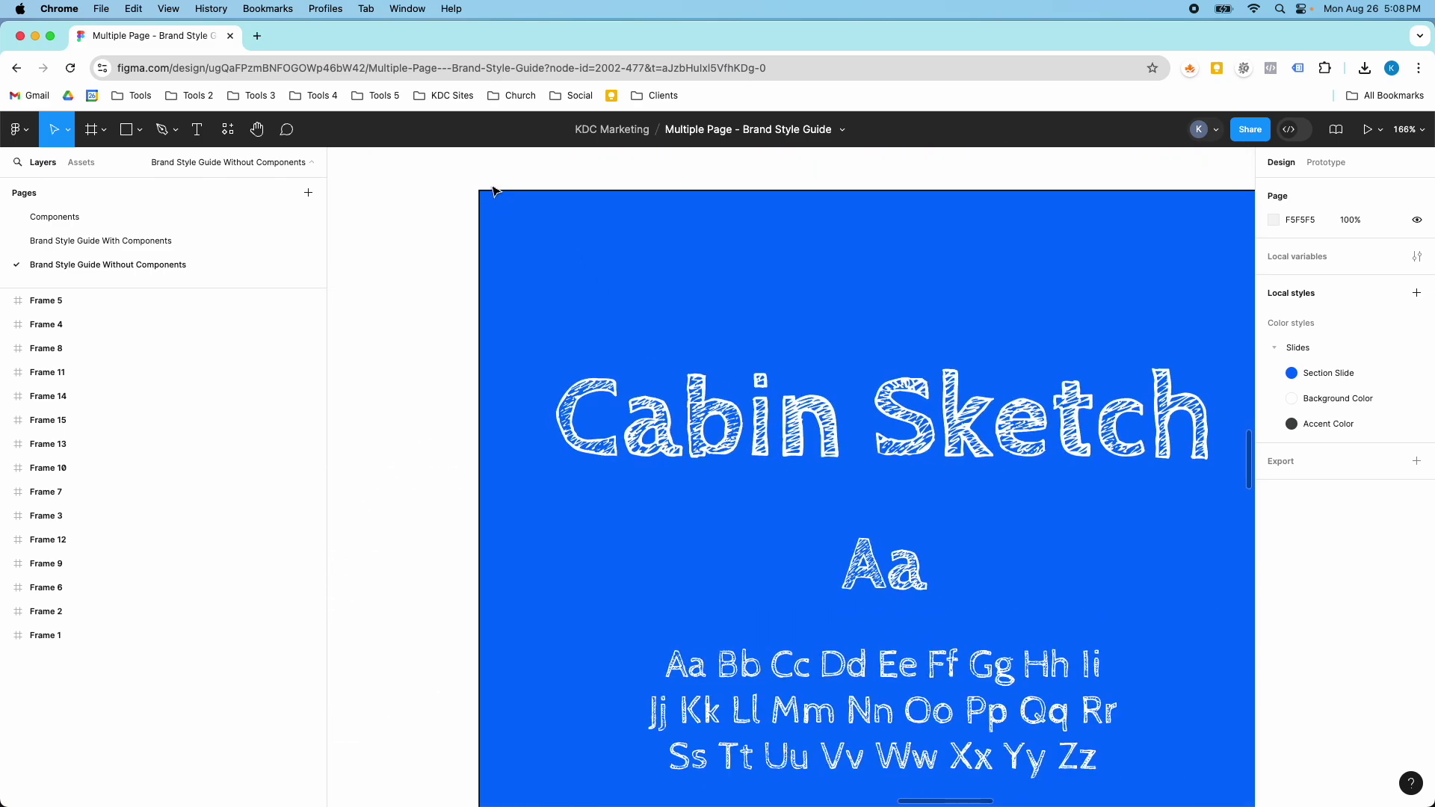
ctrl+scroll(499, 332, down, 4)
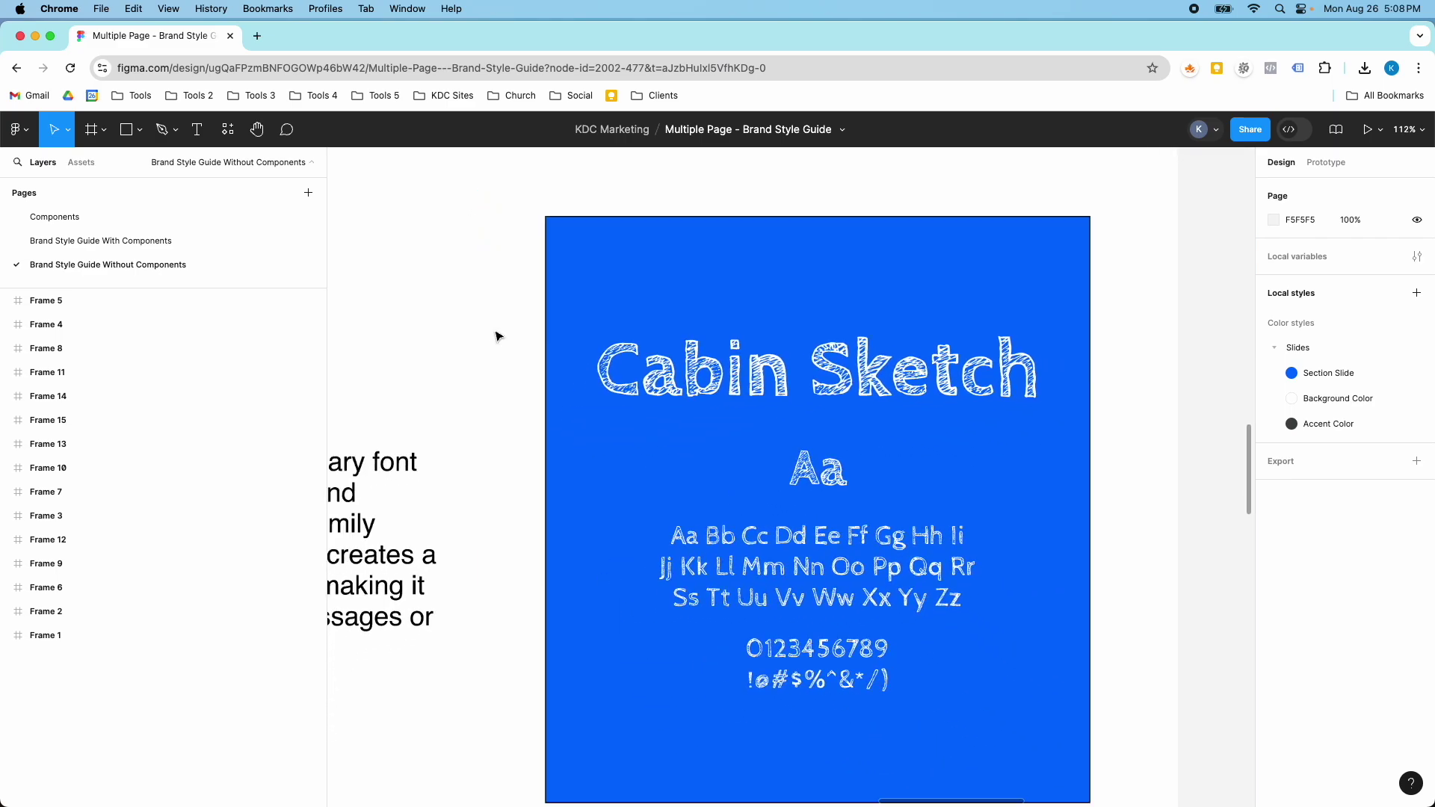
ctrl+scroll(497, 336, down, 8)
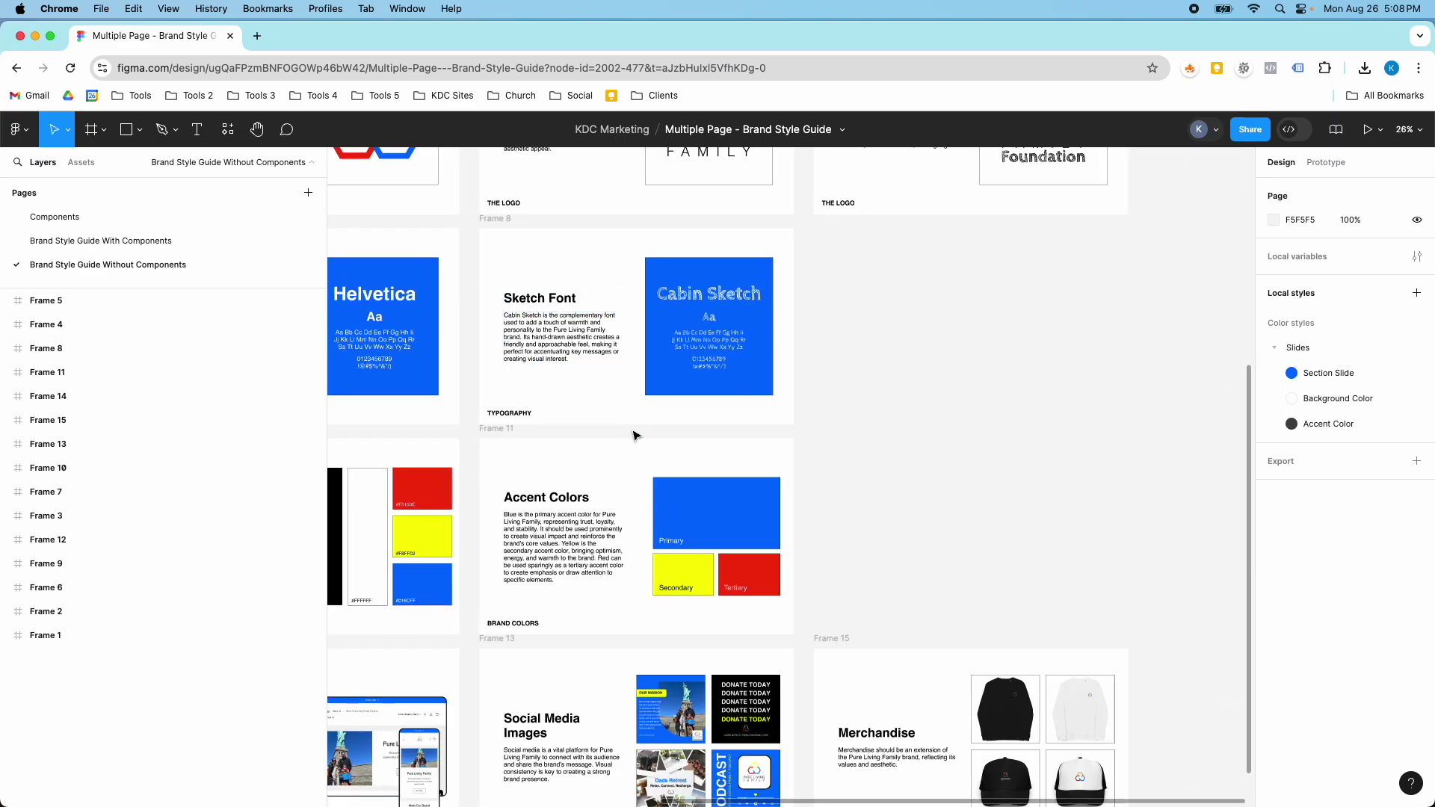
scroll(634, 436, down, 3)
scroll(634, 436, up, 2)
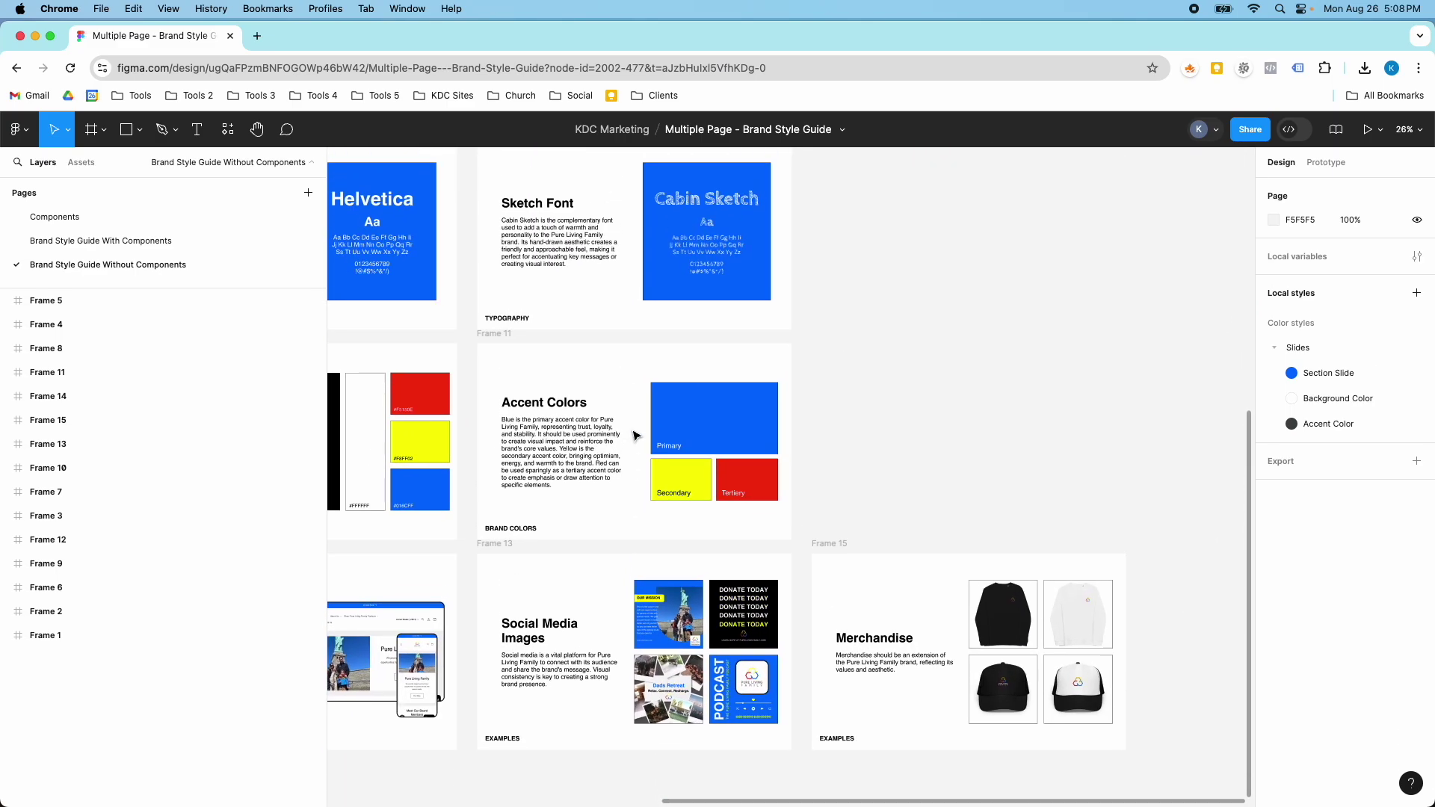
scroll(667, 527, down, 2)
ctrl+scroll(668, 523, up, 8)
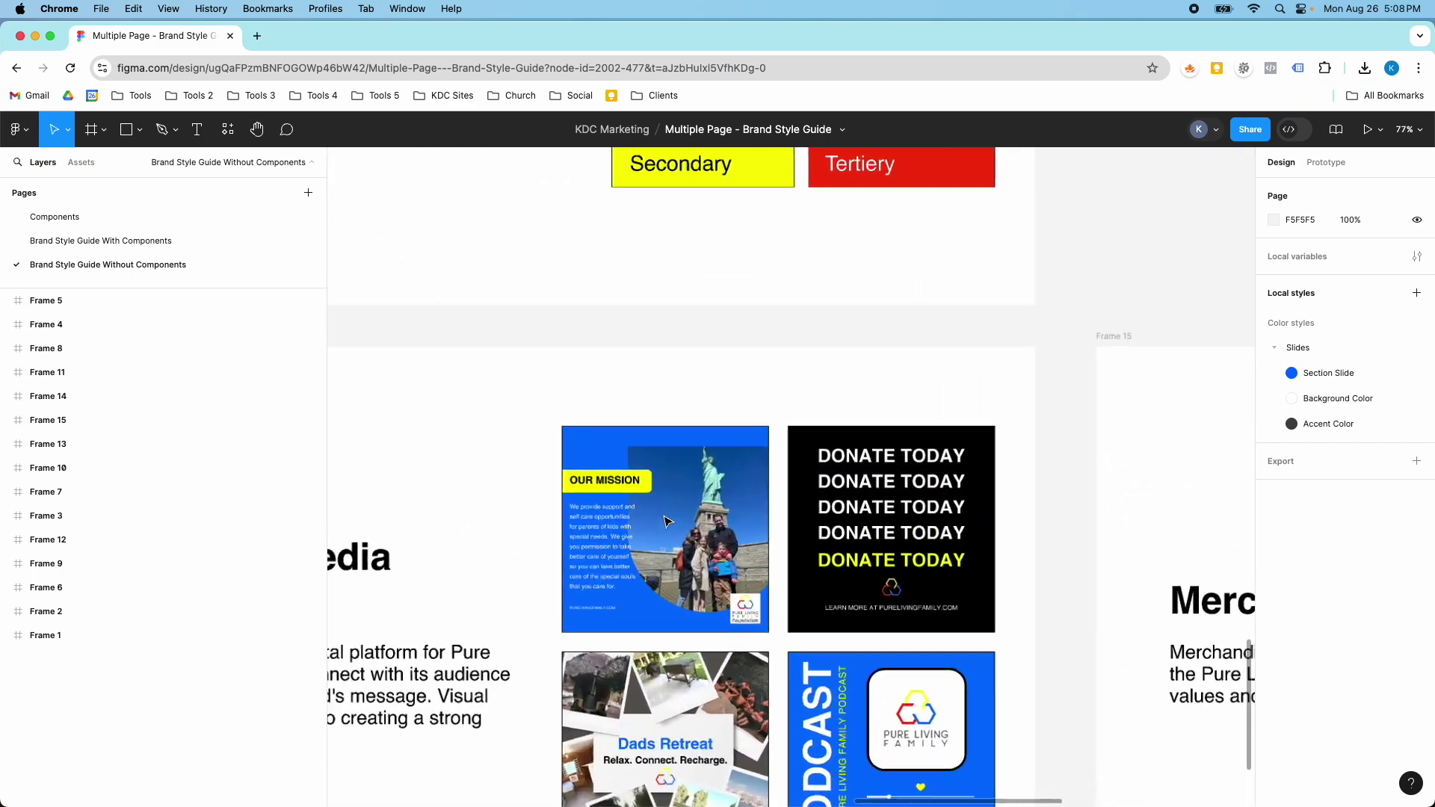
ctrl+scroll(668, 521, up, 3)
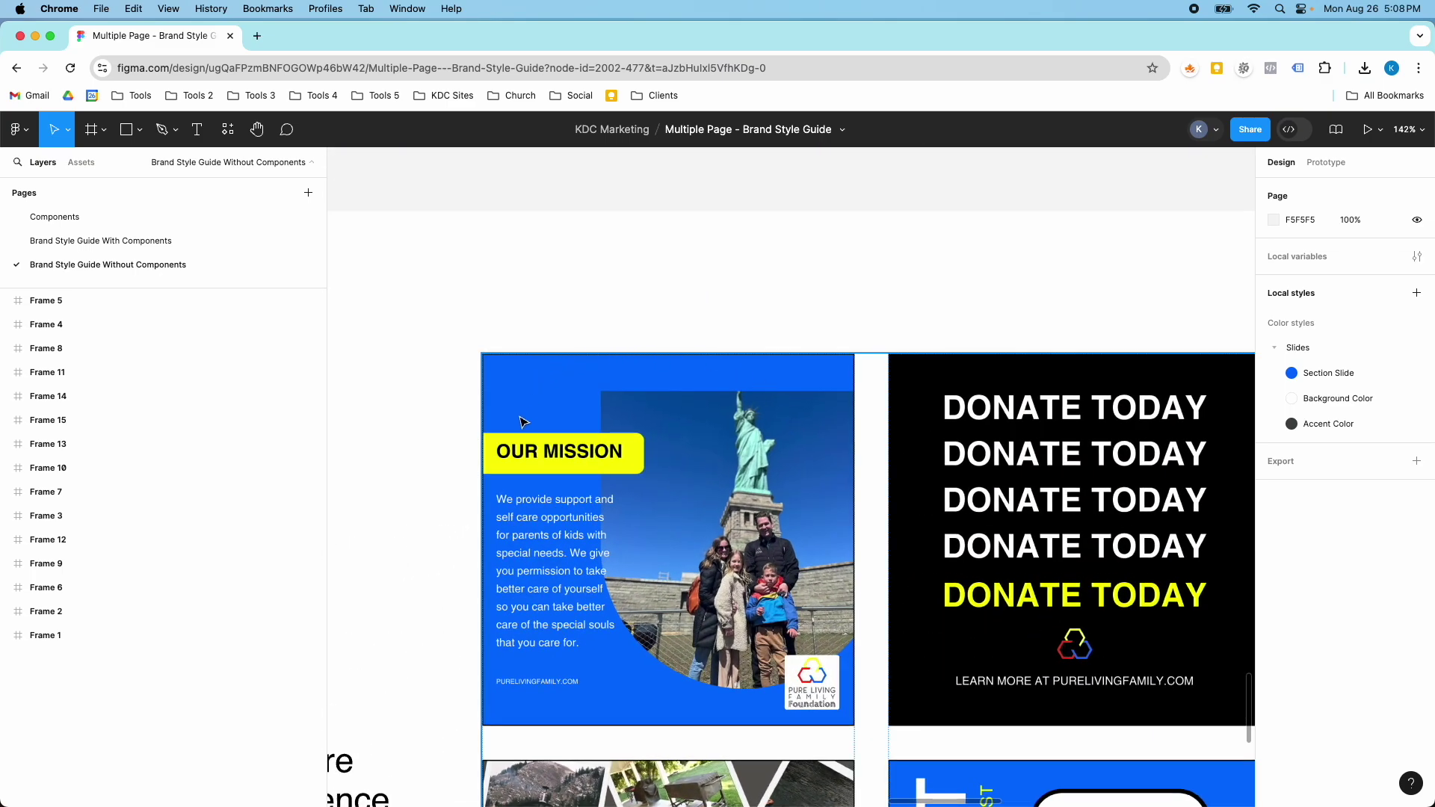
scroll(1041, 510, down, 5)
ctrl+scroll(850, 532, down, 3)
ctrl+scroll(850, 533, down, 6)
scroll(848, 529, right, 5)
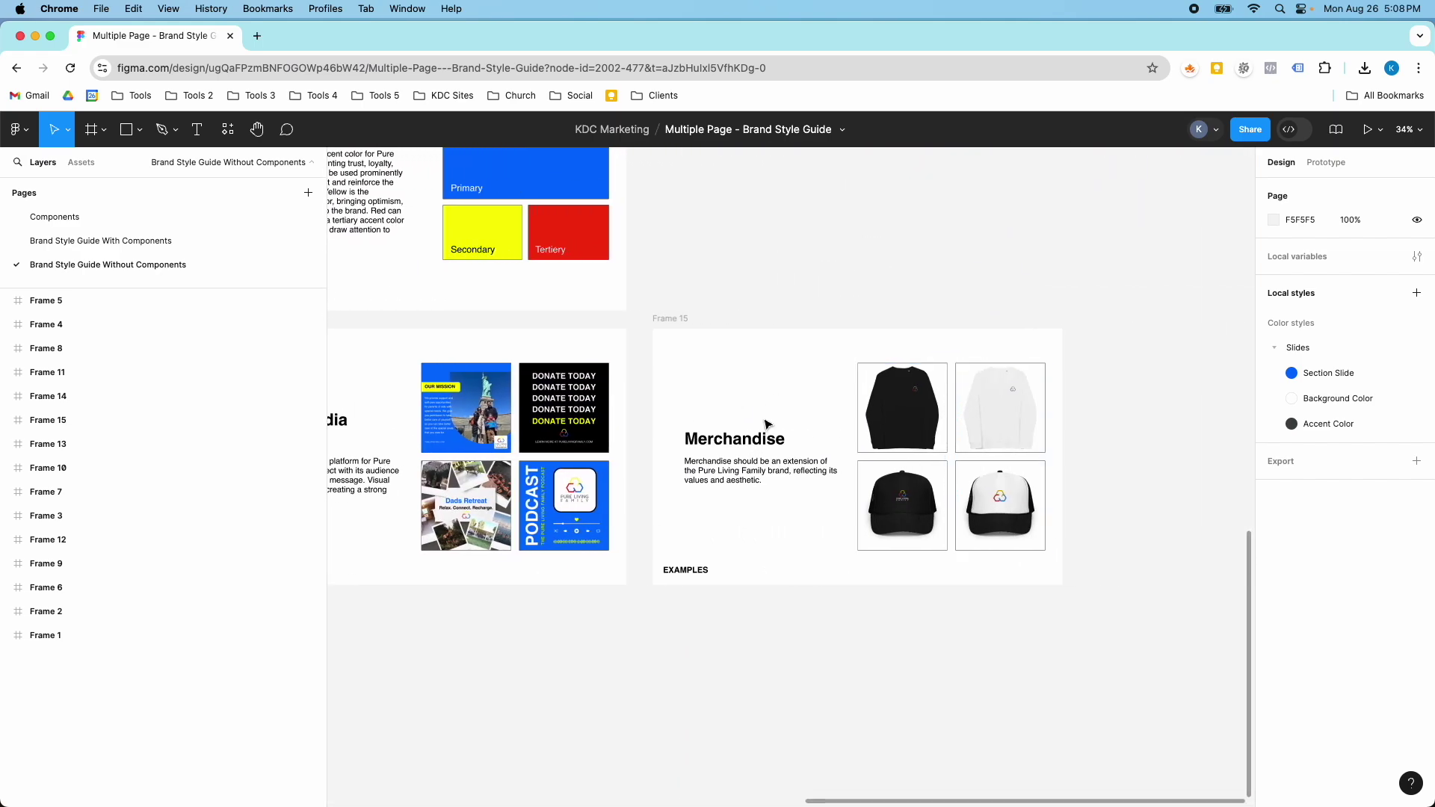
scroll(768, 426, left, 10)
scroll(766, 423, left, 3)
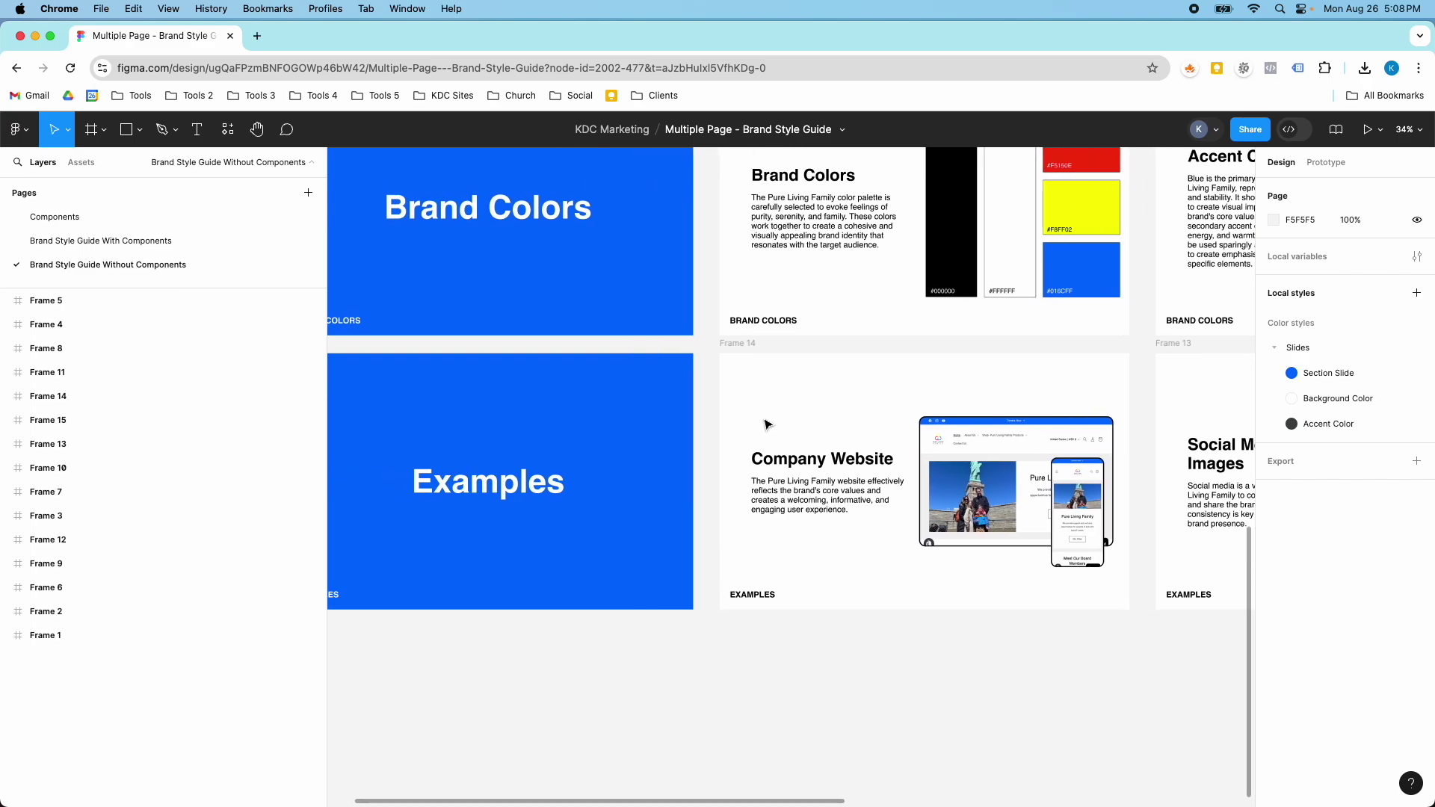
ctrl+scroll(767, 423, down, 6)
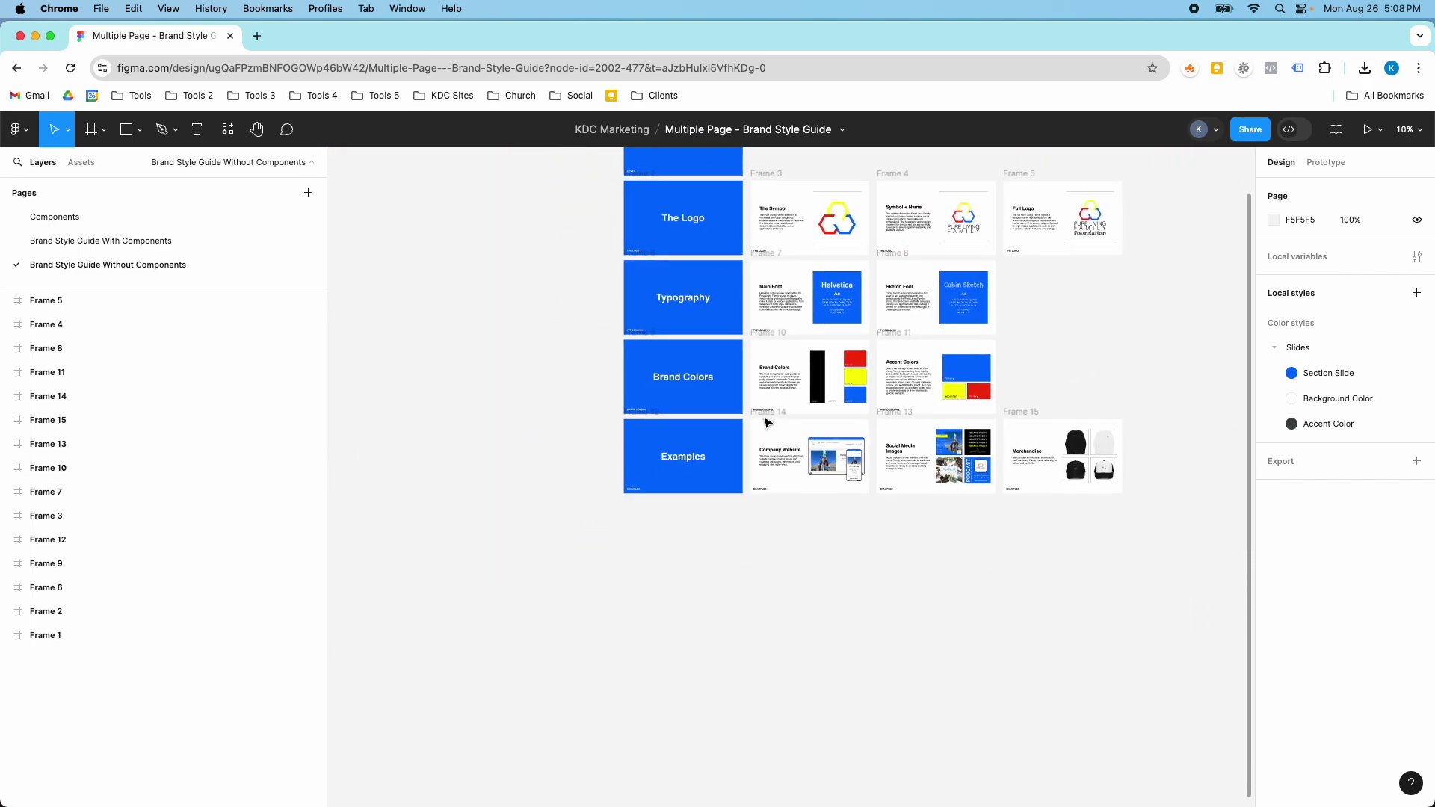
scroll(766, 423, up, 3)
ctrl+scroll(751, 434, down, 1)
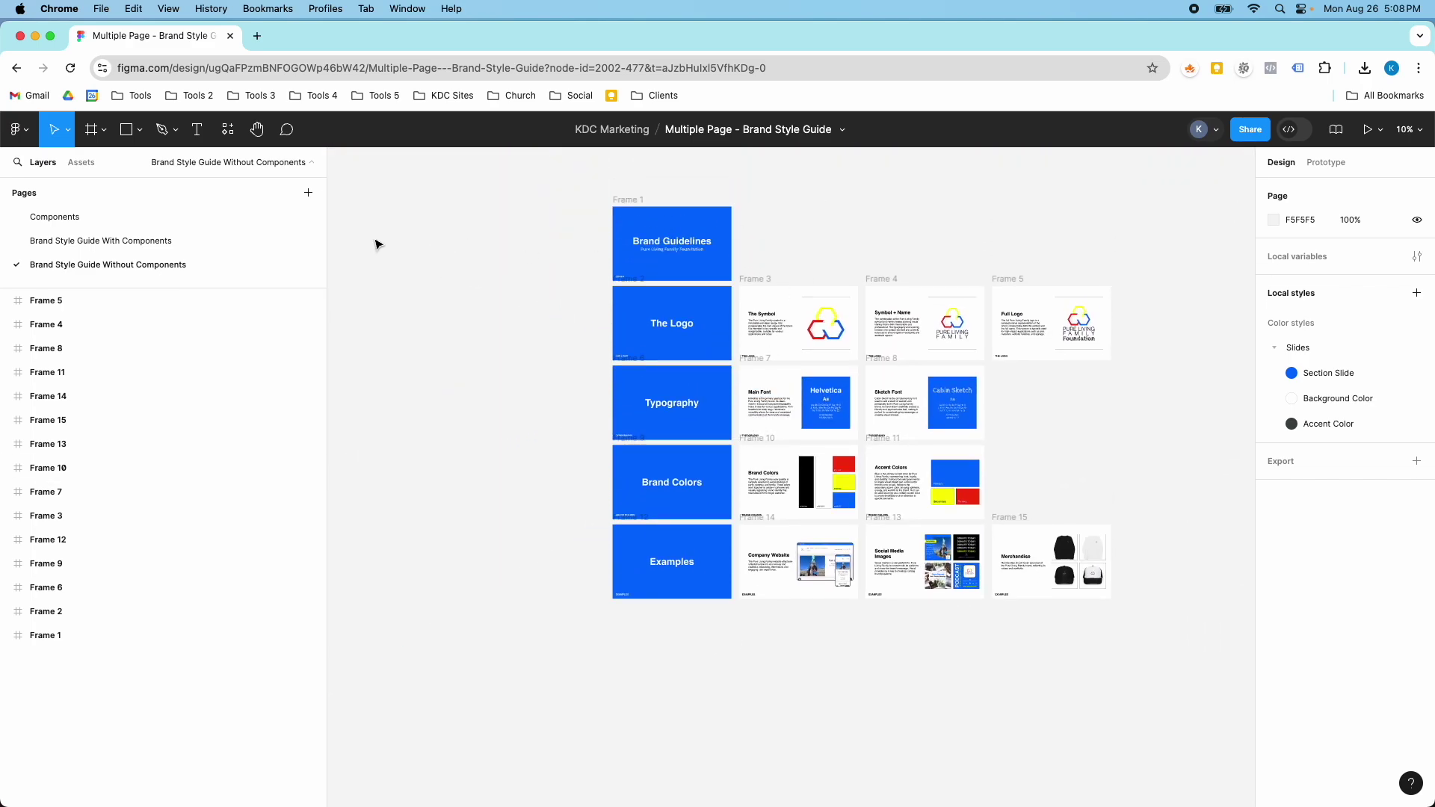
Export all frames to 'Multiple Page - Brand Style Guide.pdf' and open the downloaded file
click(18, 130)
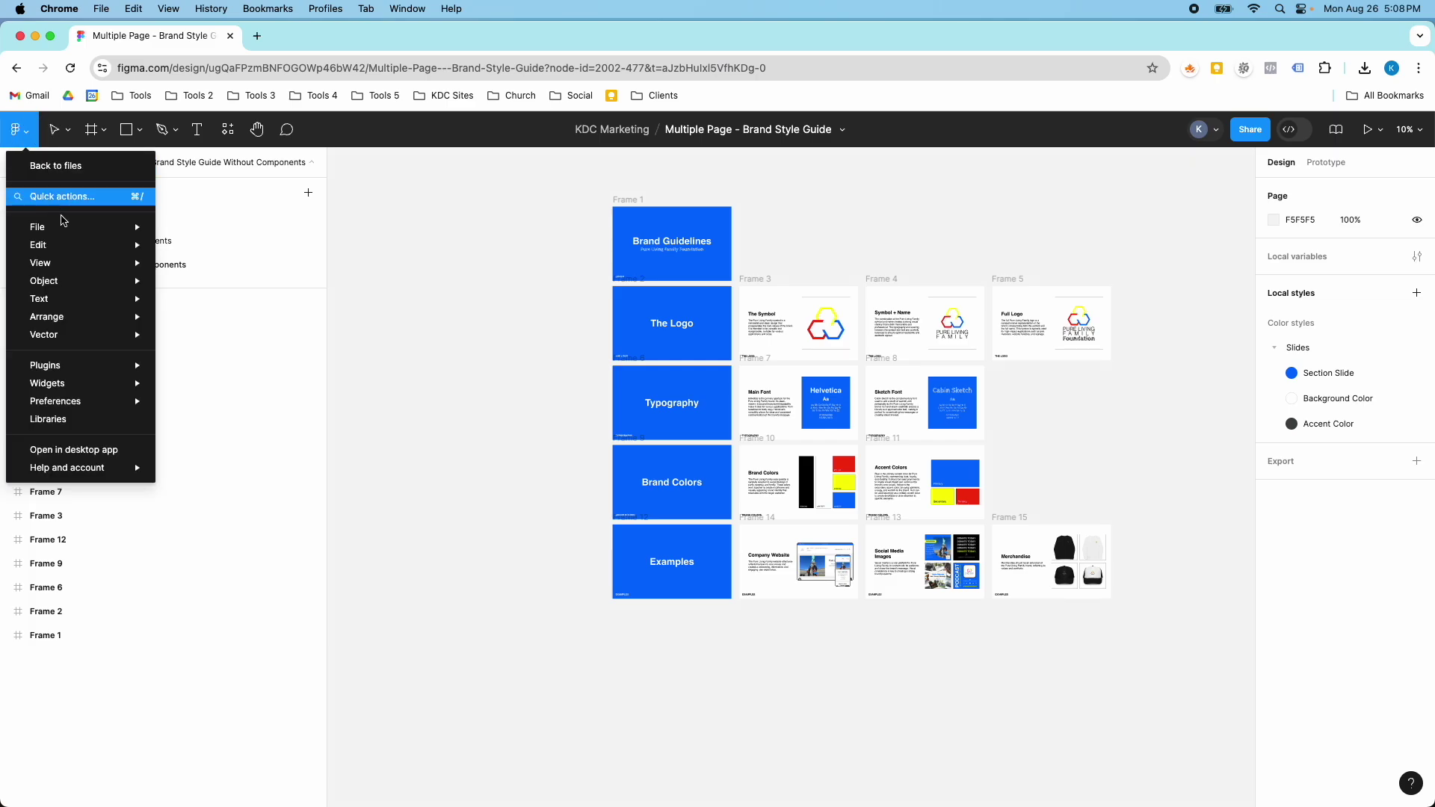
mouse_move(78, 233)
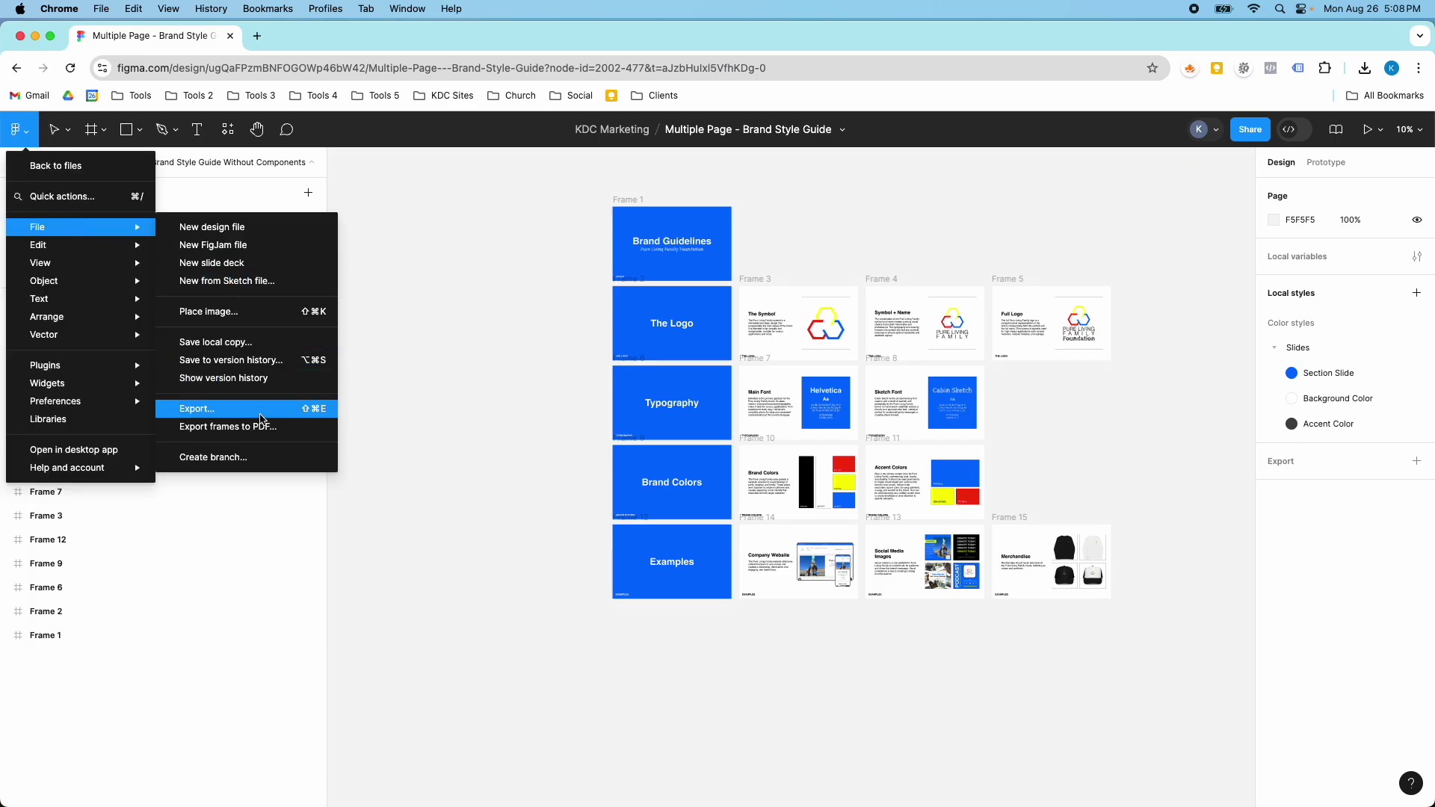
click(262, 427)
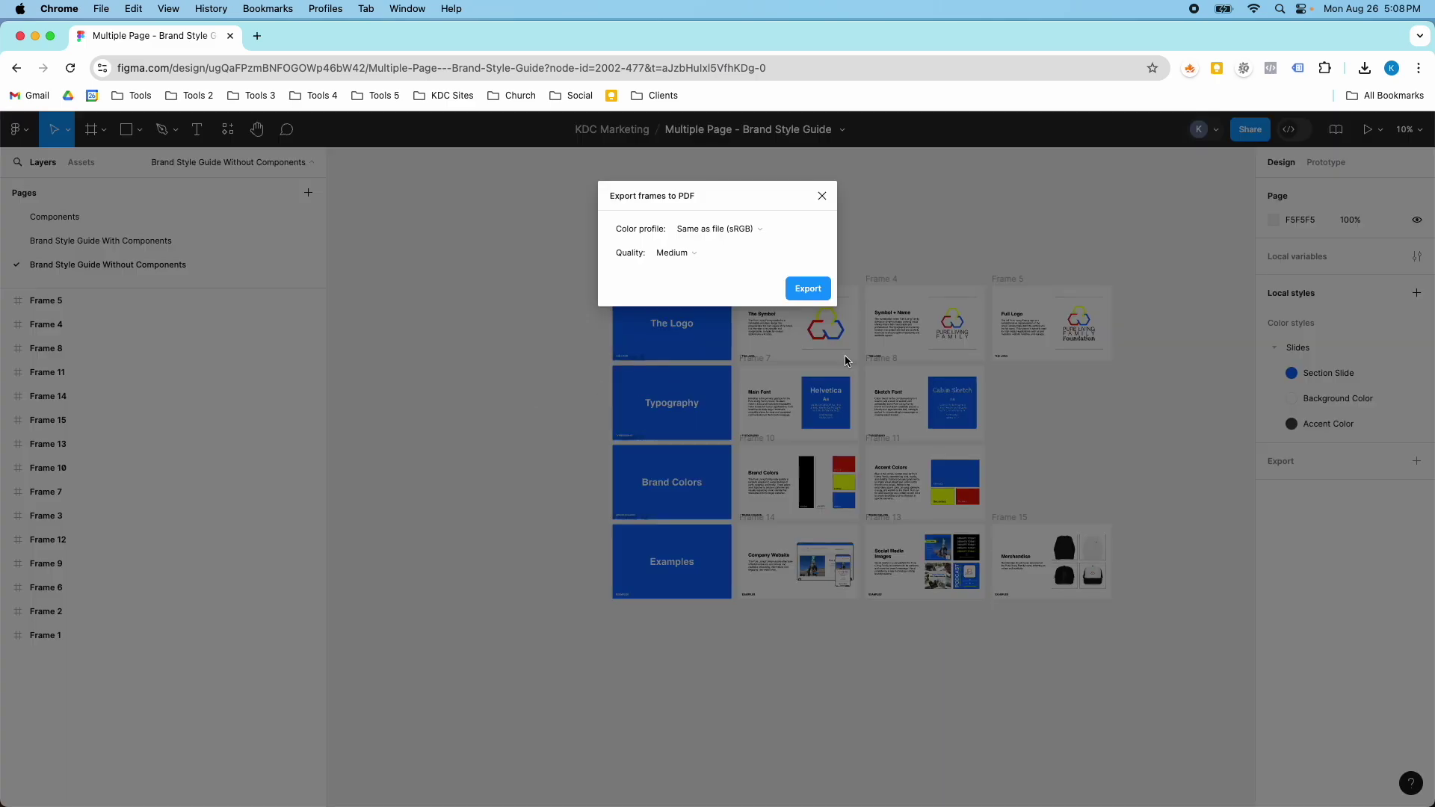
click(811, 288)
click(1199, 93)
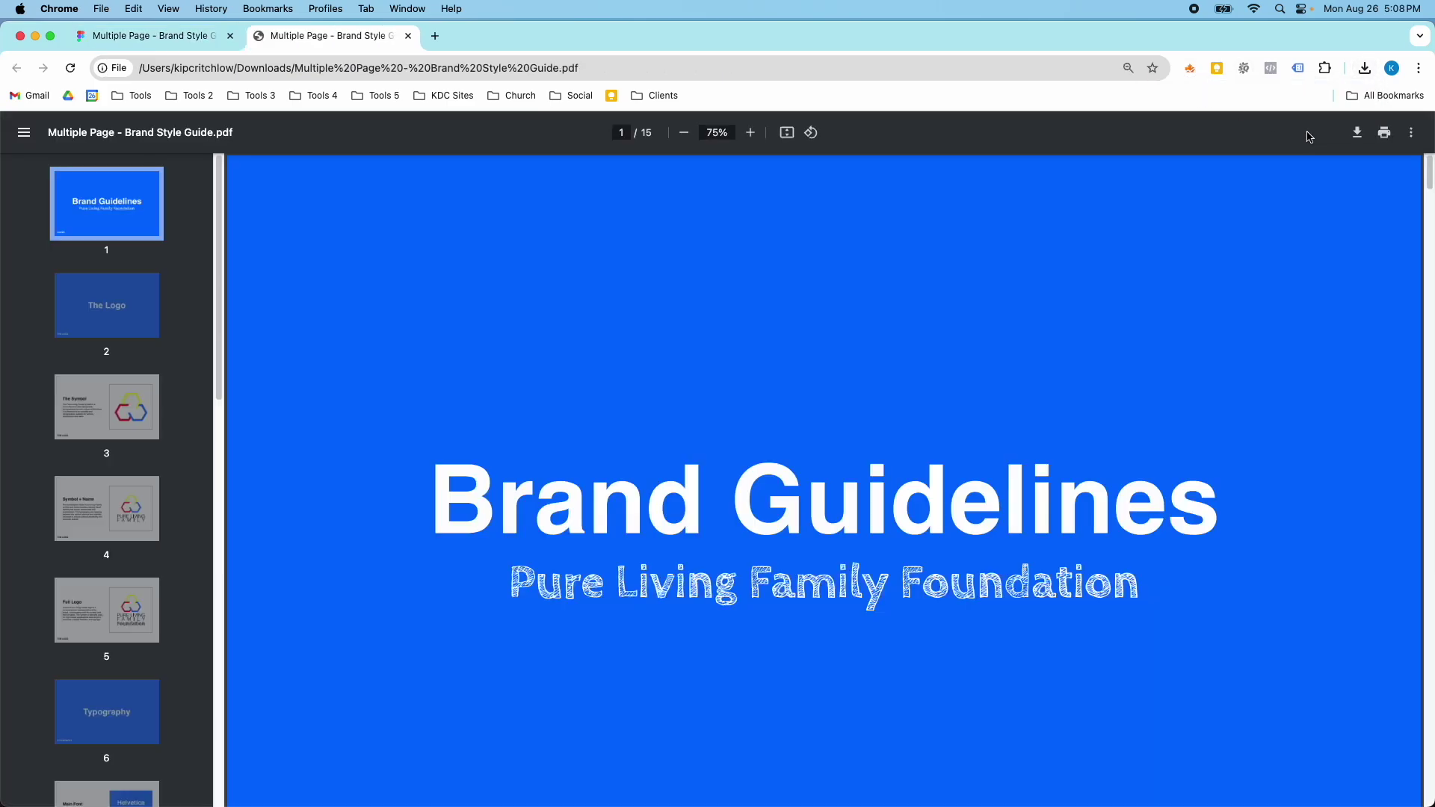
Scroll the 15-page PDF from the Brand Guidelines cover down to the Brand Colors page
scroll(875, 269, down, 10)
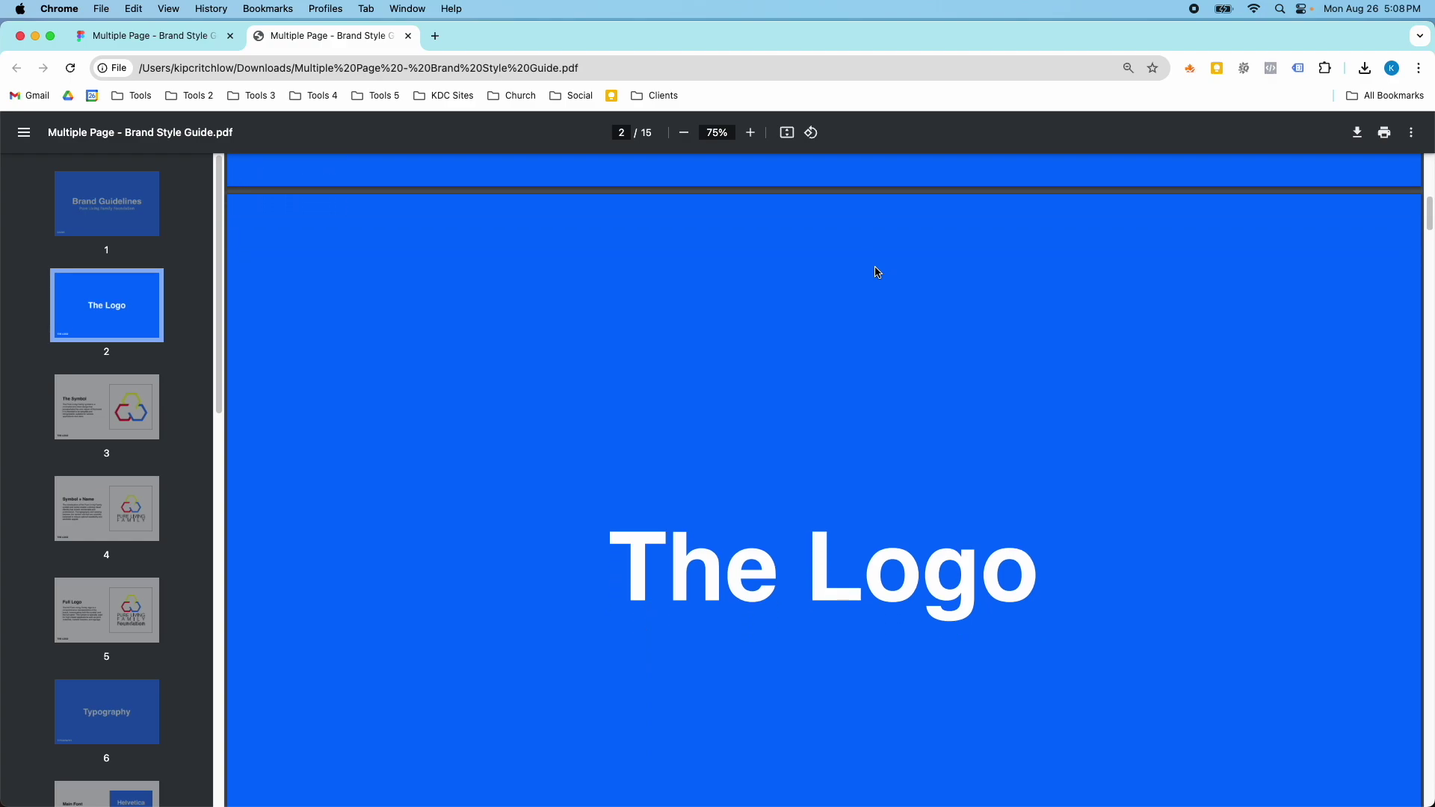
scroll(877, 272, down, 10)
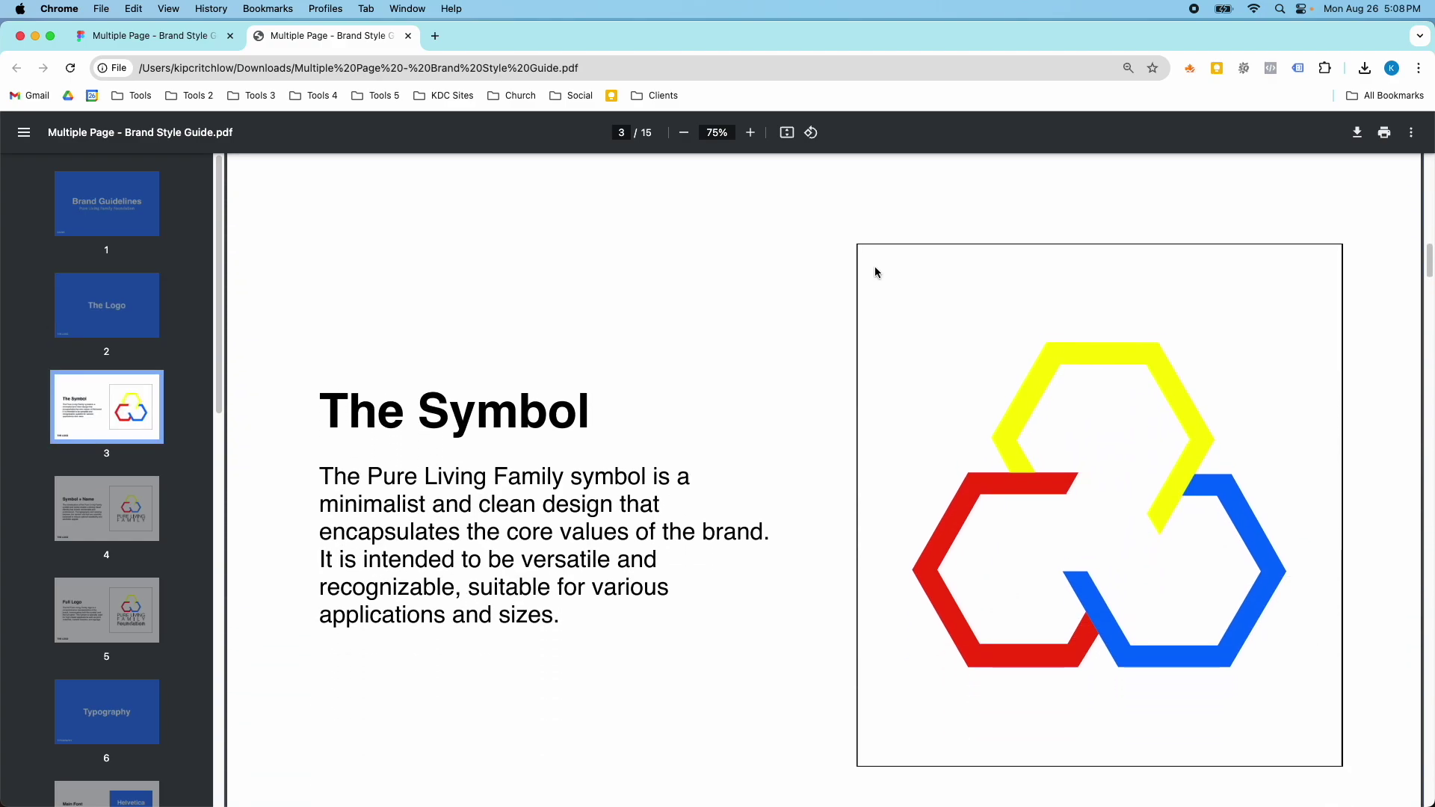
scroll(876, 272, down, 2)
scroll(876, 272, down, 5)
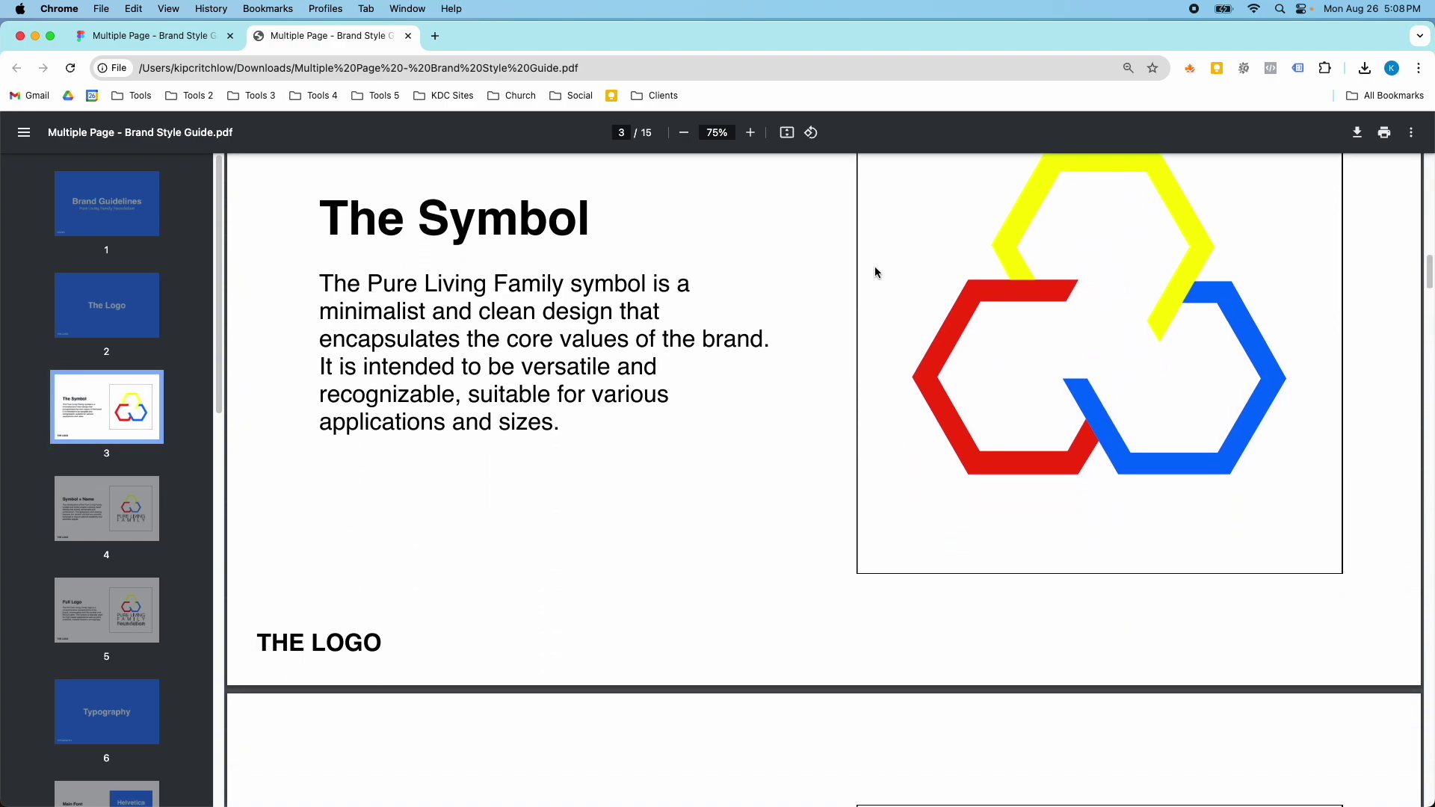
scroll(875, 272, down, 18)
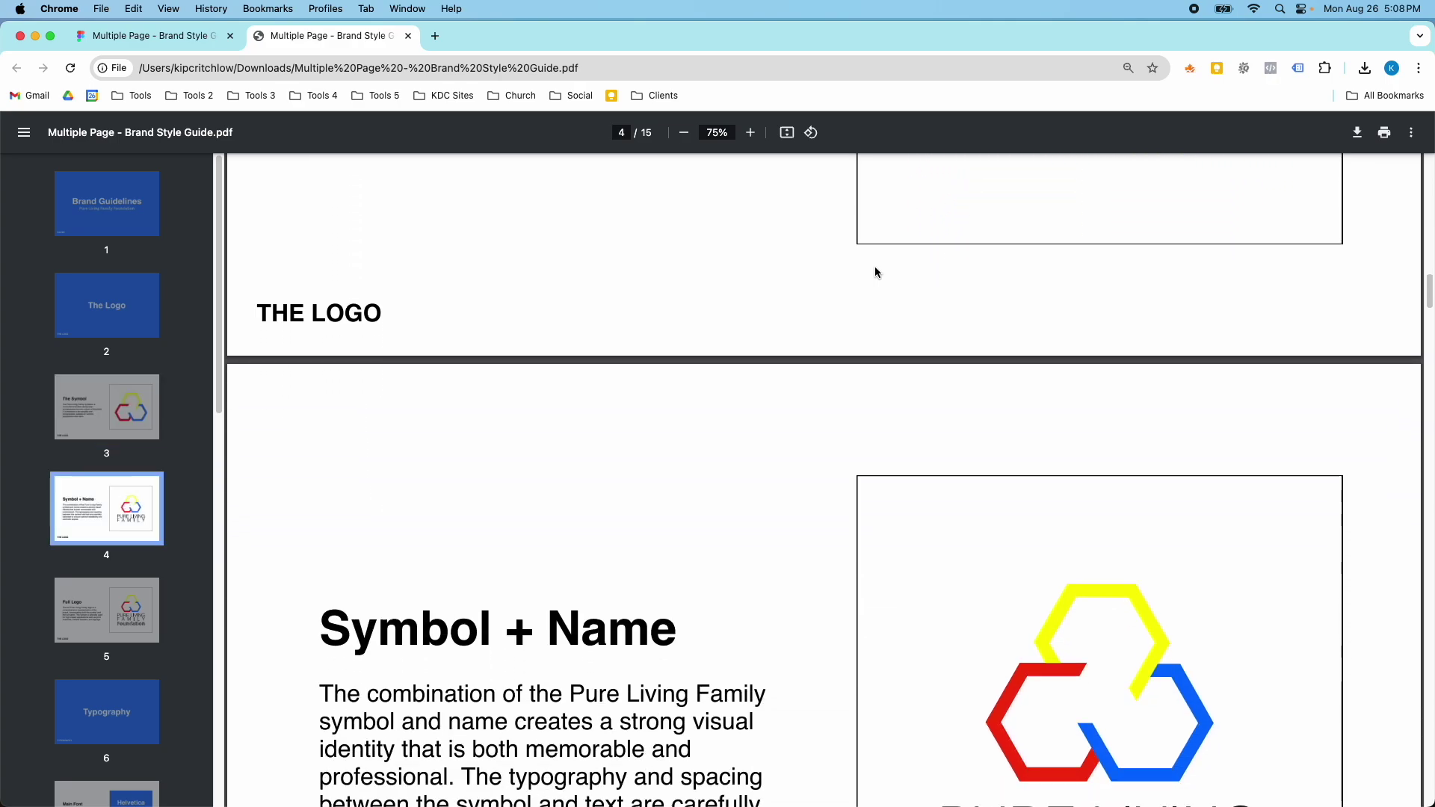
scroll(875, 268, down, 20)
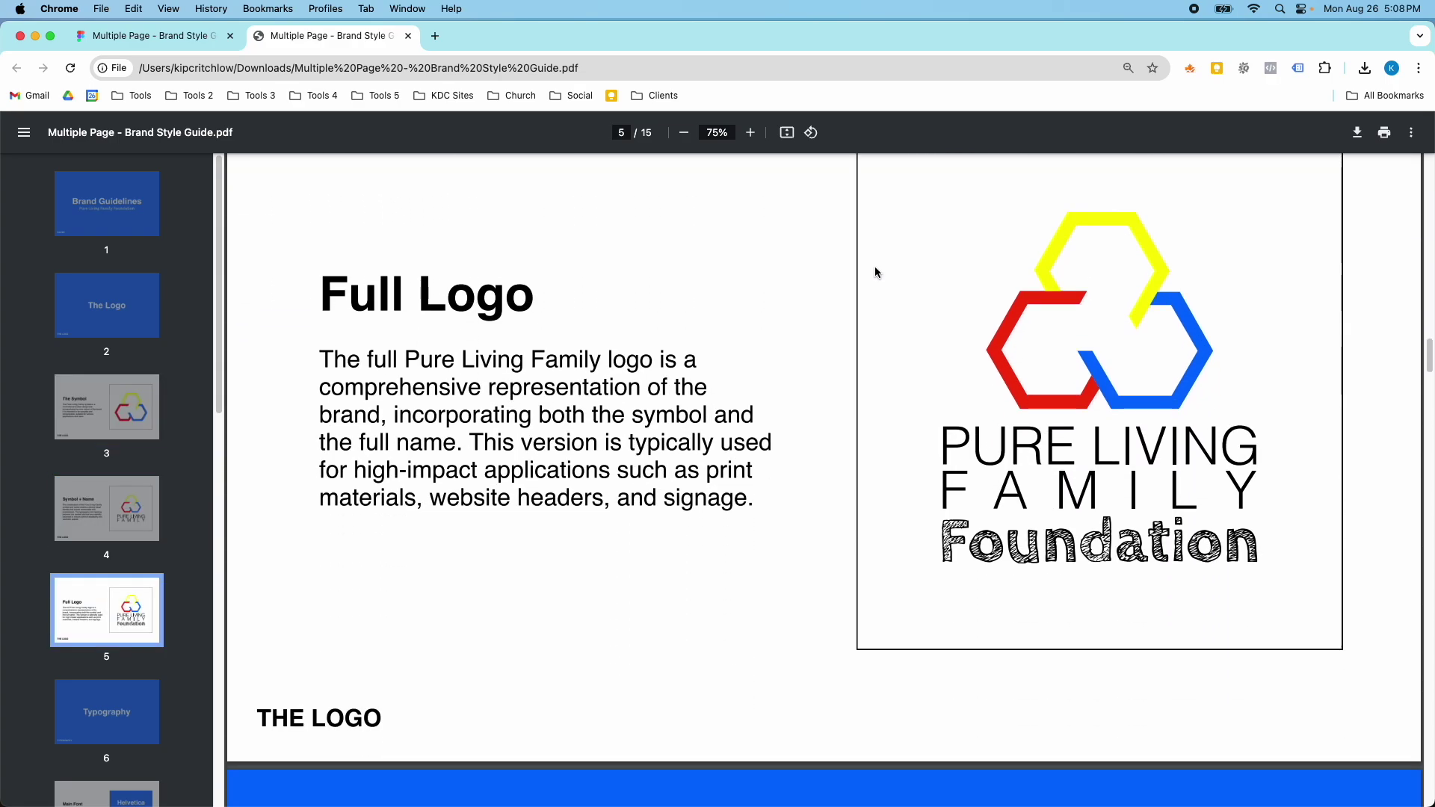
scroll(876, 255, down, 20)
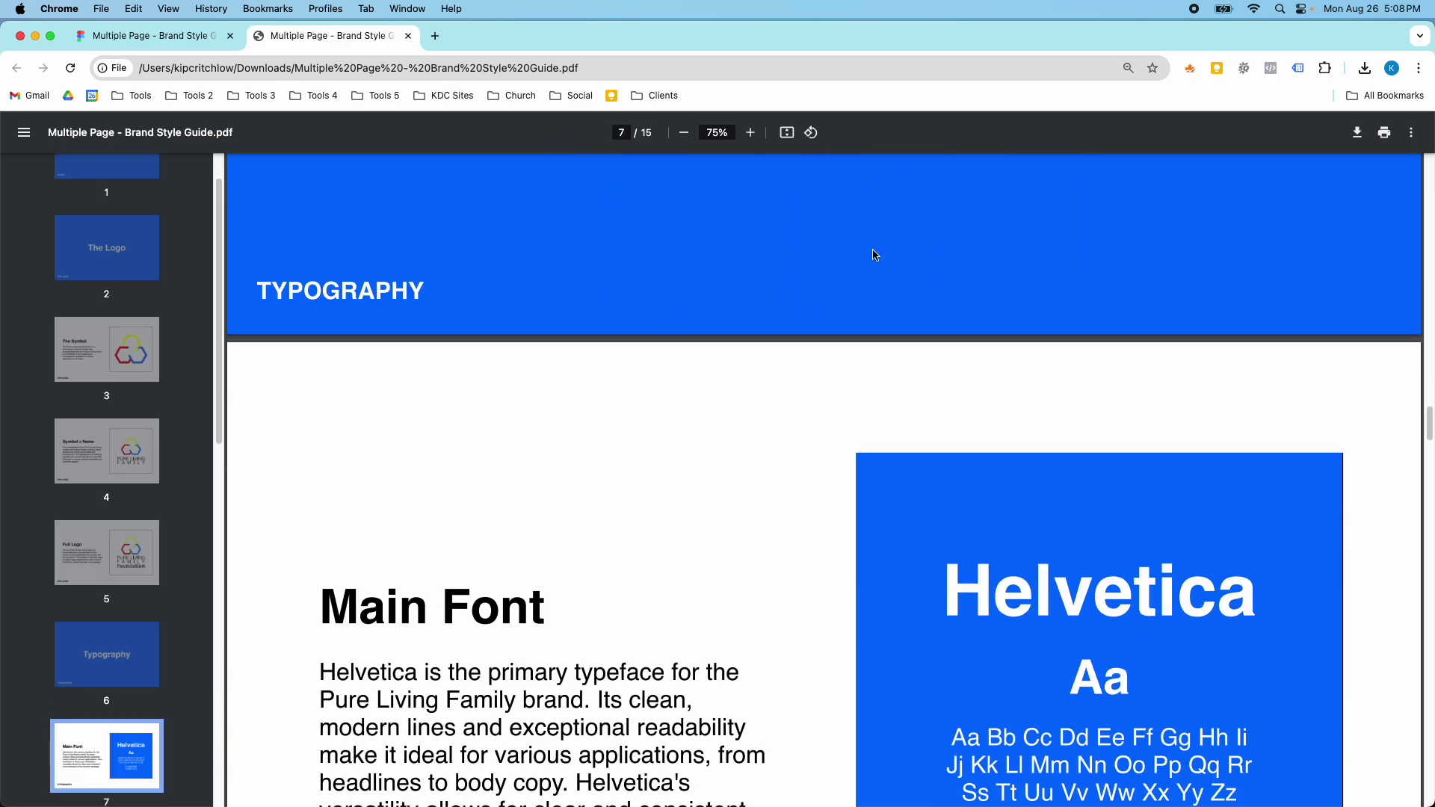
scroll(876, 255, down, 20)
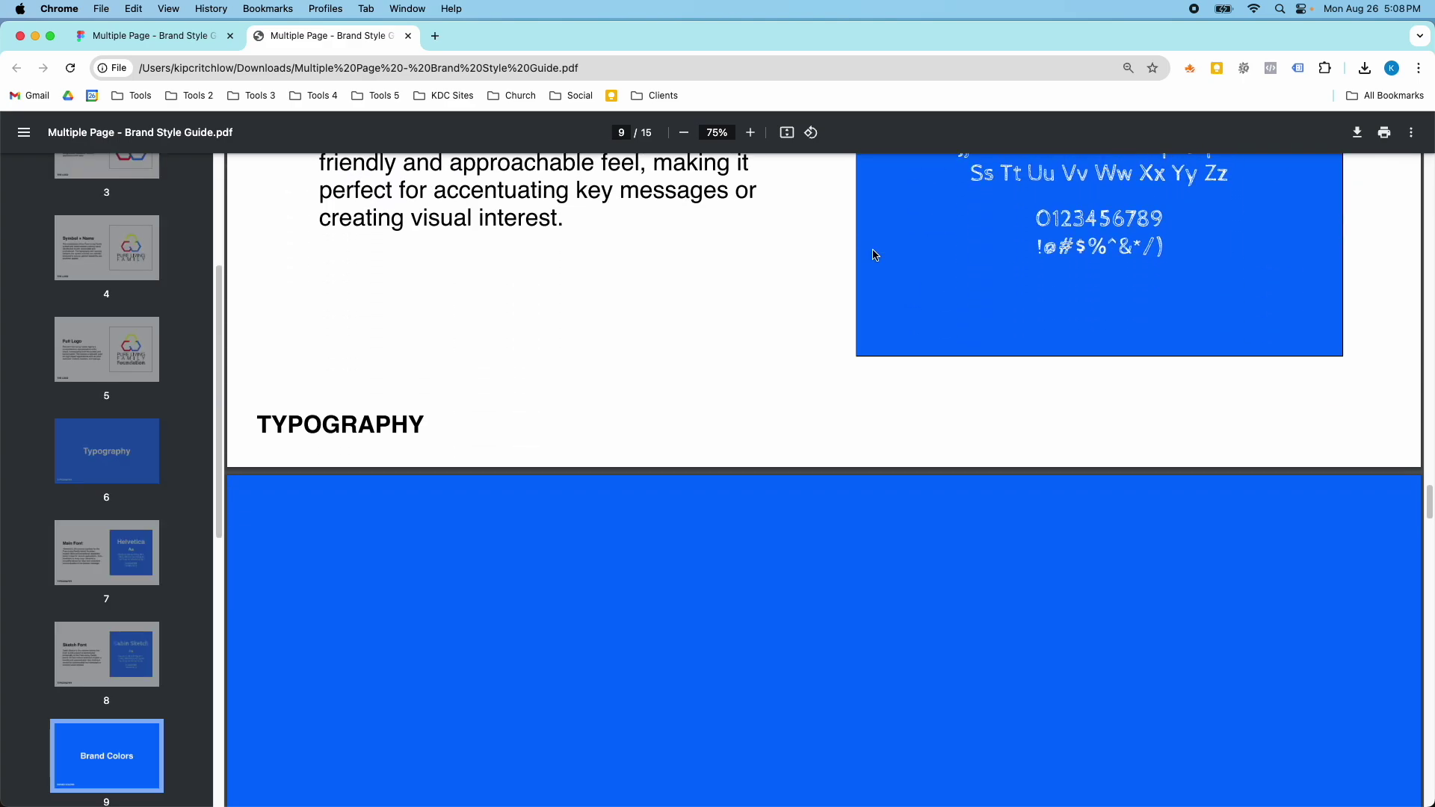
Close the PDF, view the With and Without Components pages, then switch to Components
click(408, 38)
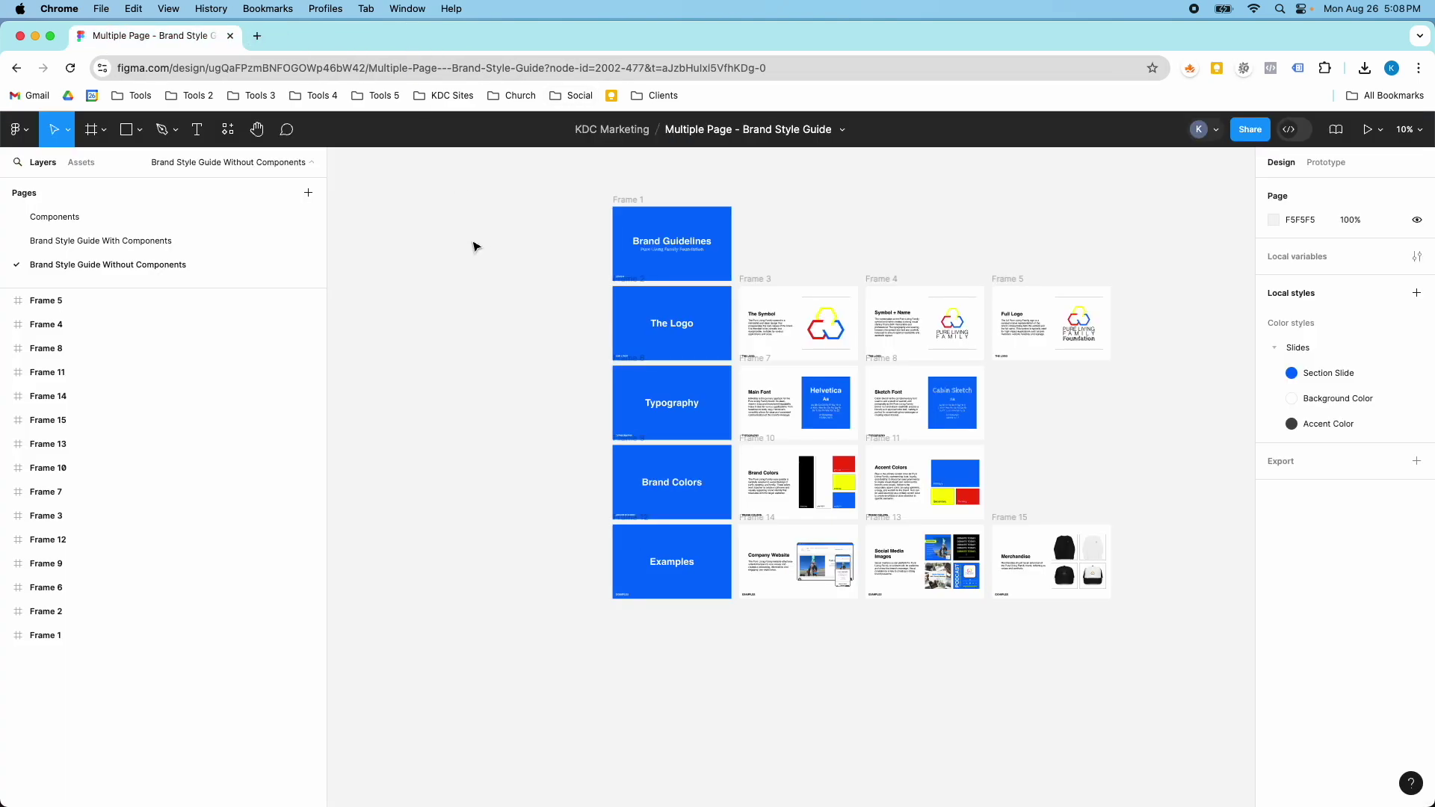
scroll(502, 367, up, 5)
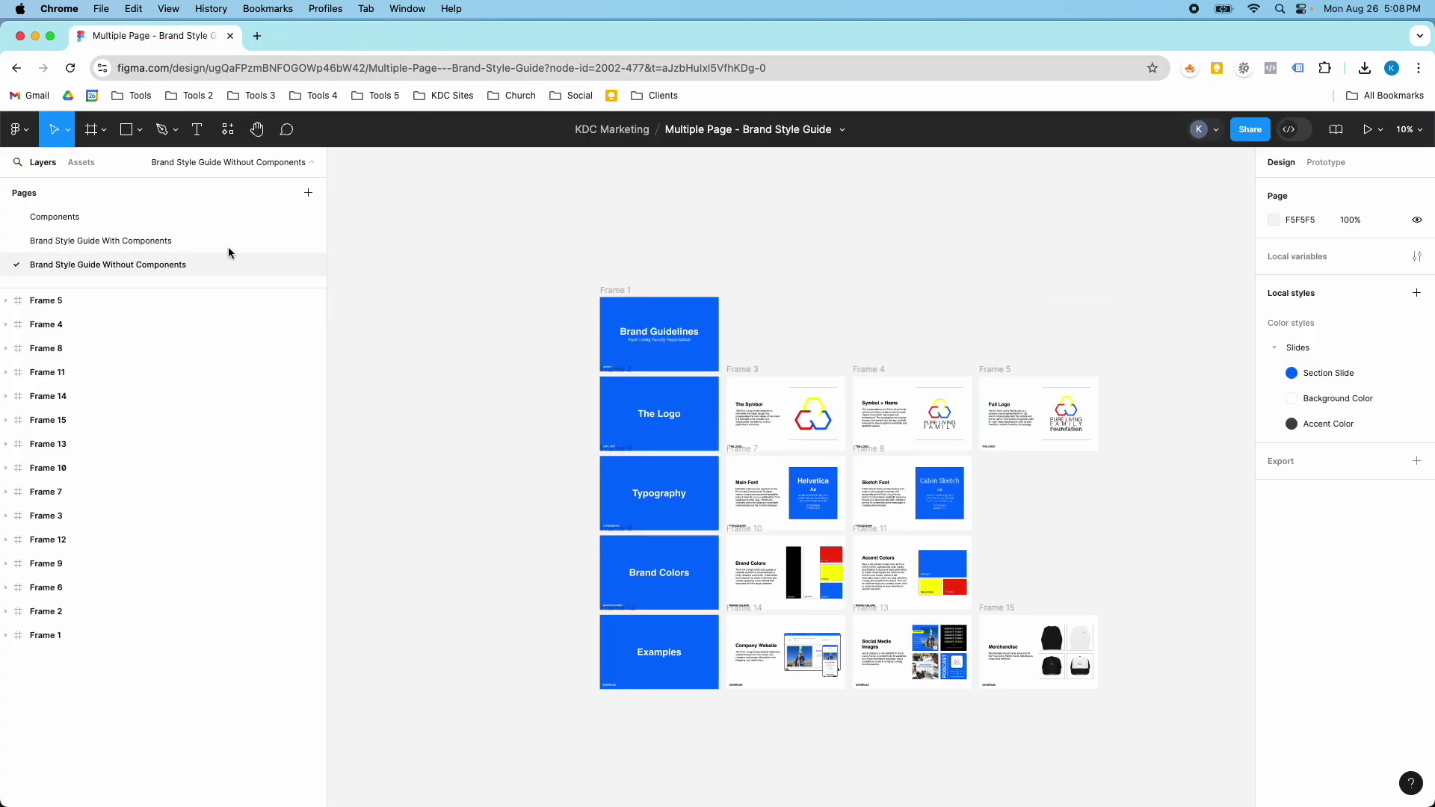
click(178, 241)
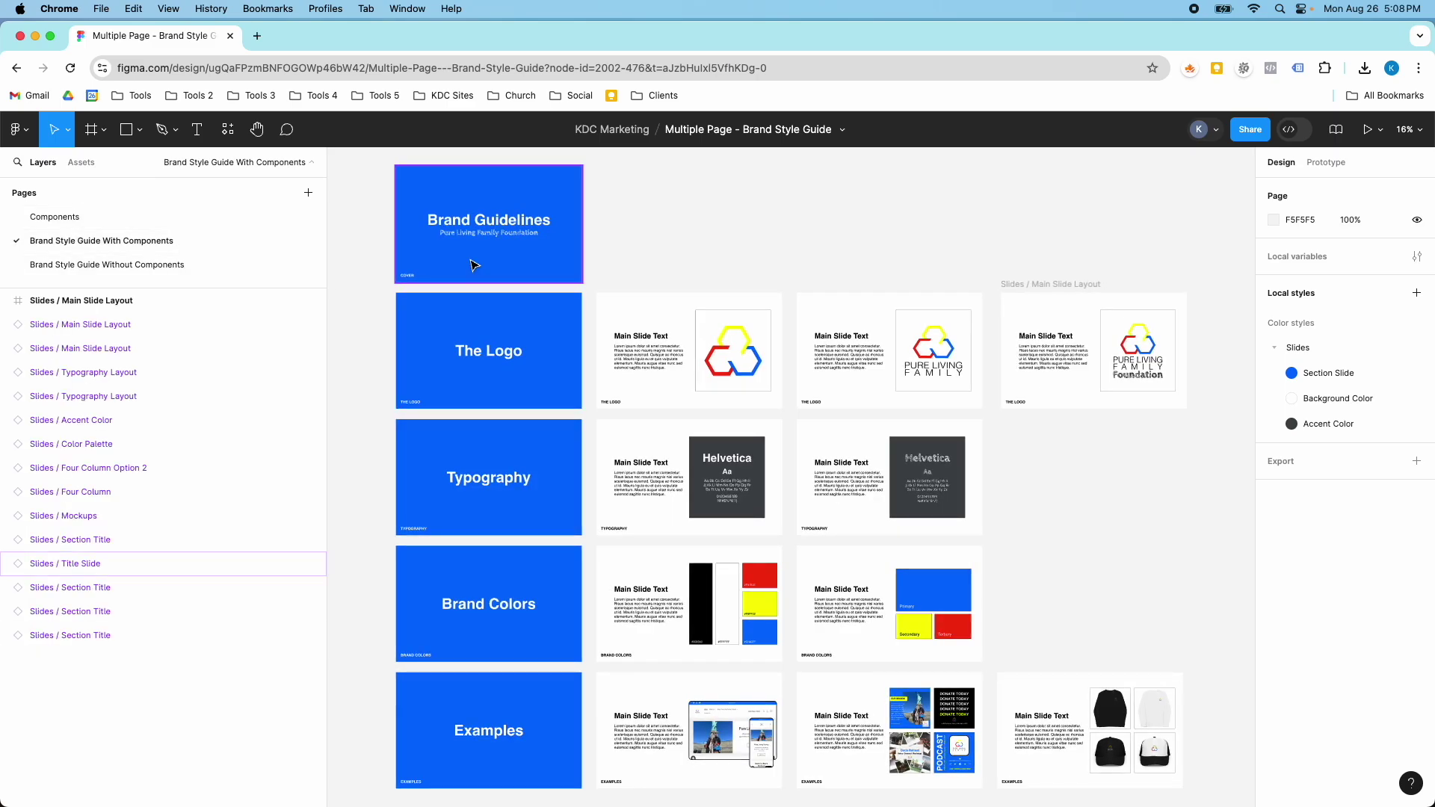
click(186, 266)
scroll(652, 384, up, 3)
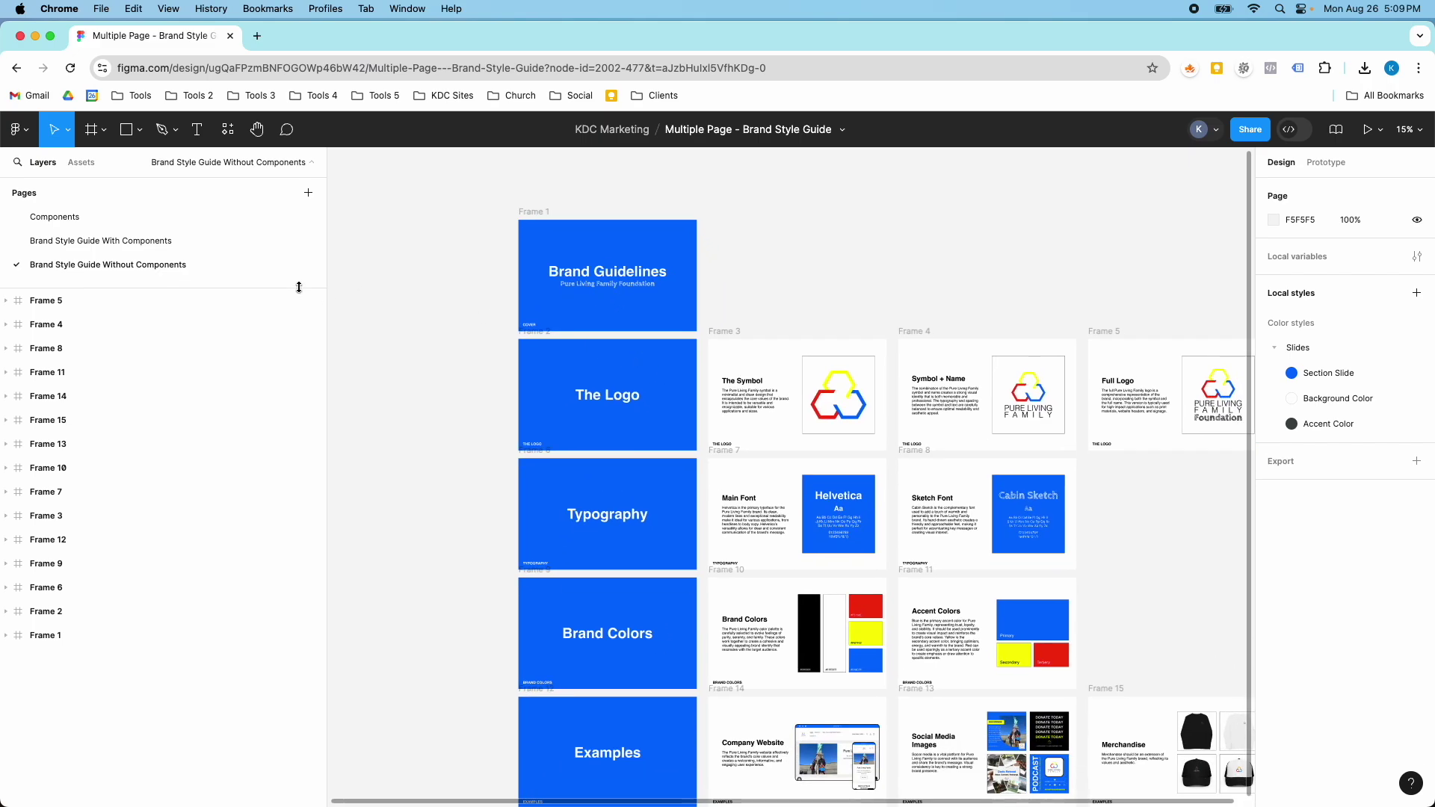
click(87, 217)
click(541, 273)
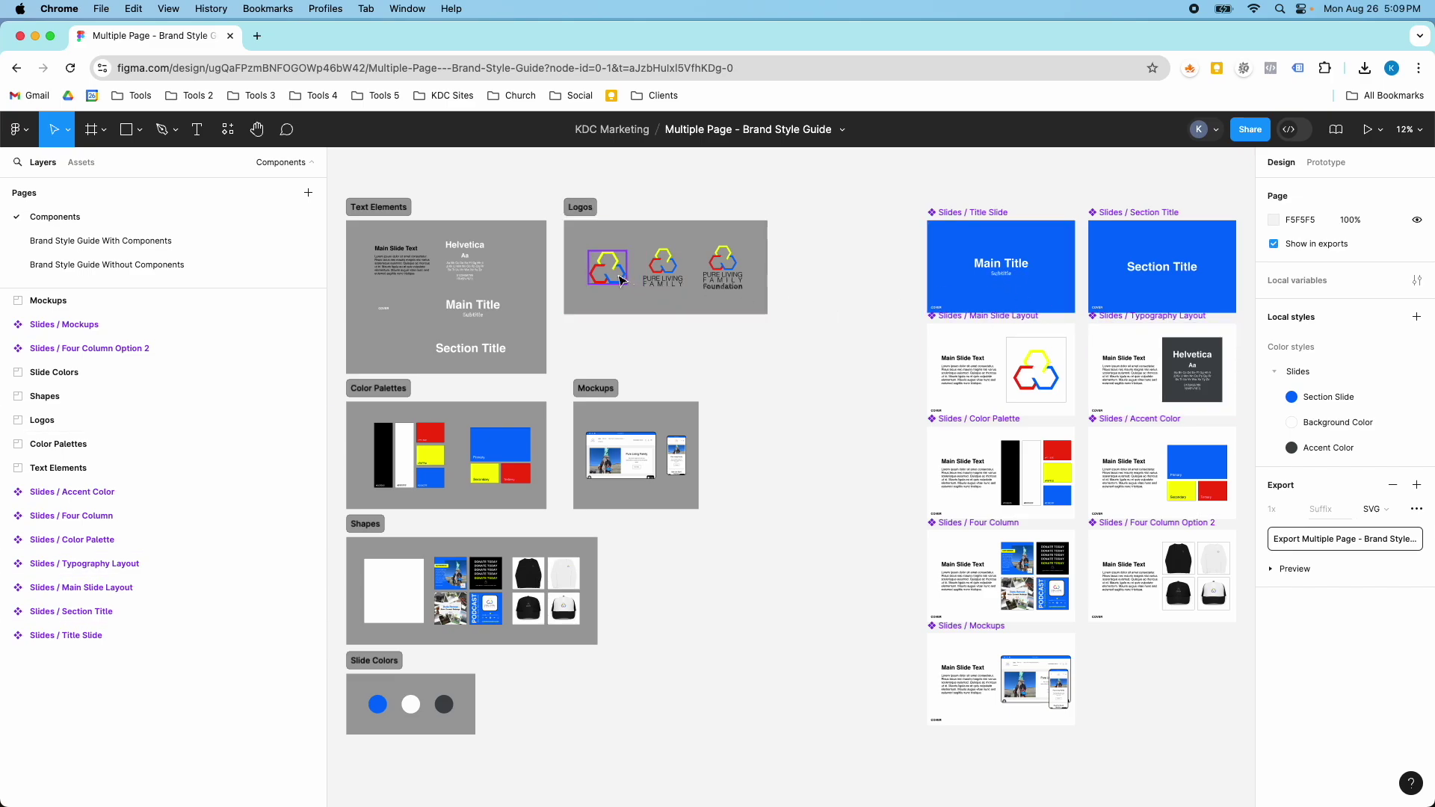
Pan and zoom around the Components page to inspect the text, logo and slide components
ctrl+scroll(619, 274, up, 5)
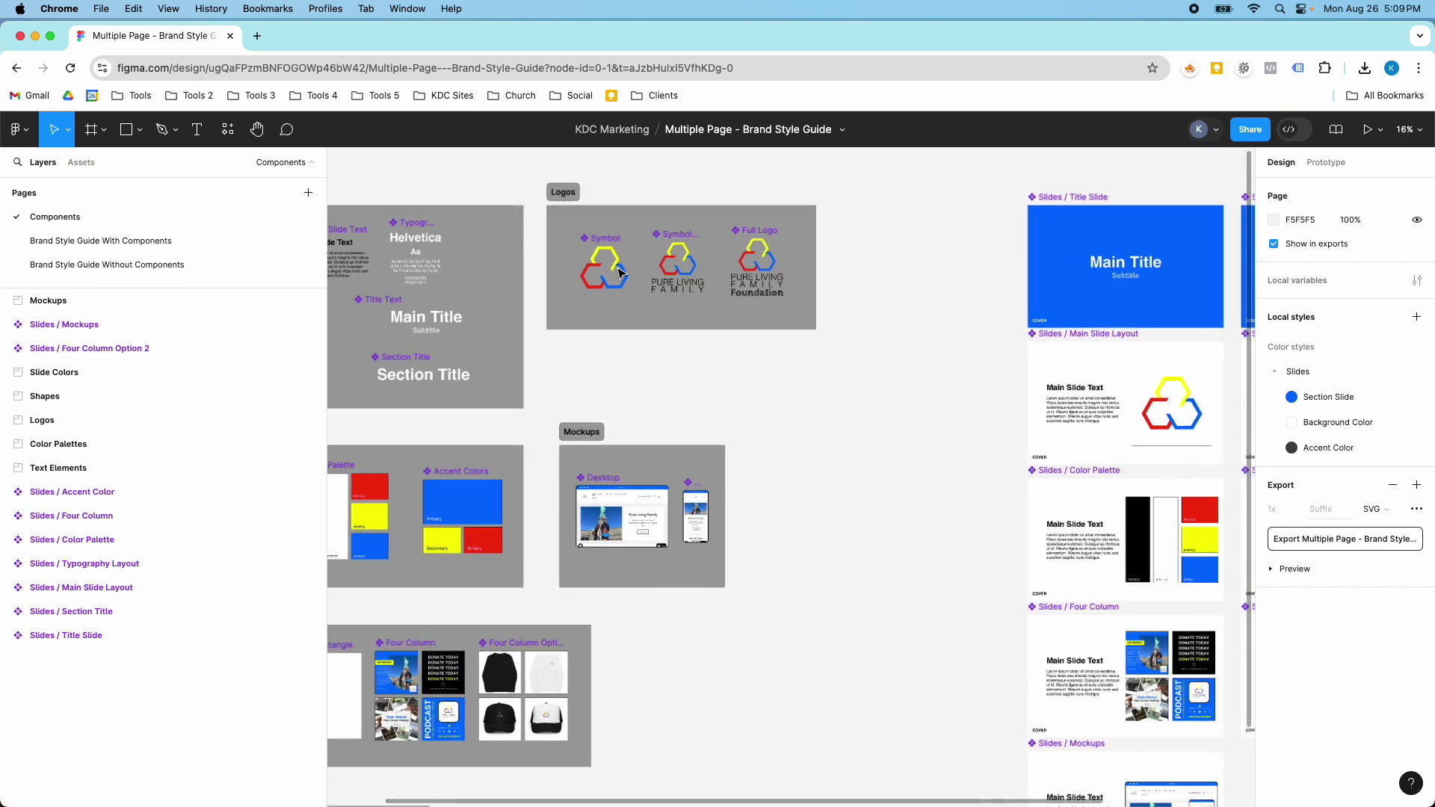
scroll(544, 194, left, 2)
scroll(544, 194, up, 1)
scroll(515, 224, left, 2)
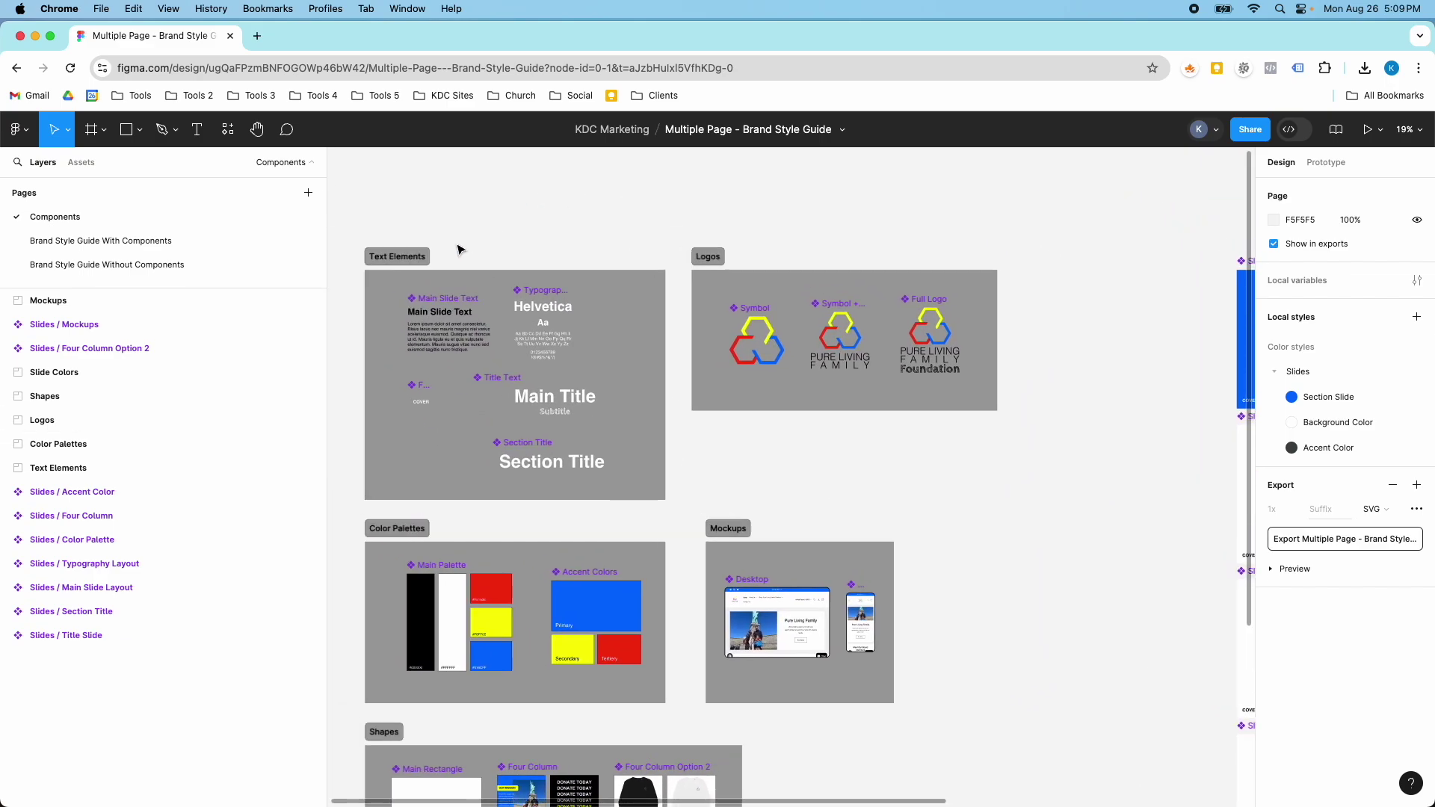
ctrl+scroll(458, 246, up, 5)
scroll(493, 396, down, 2)
scroll(493, 396, right, 1)
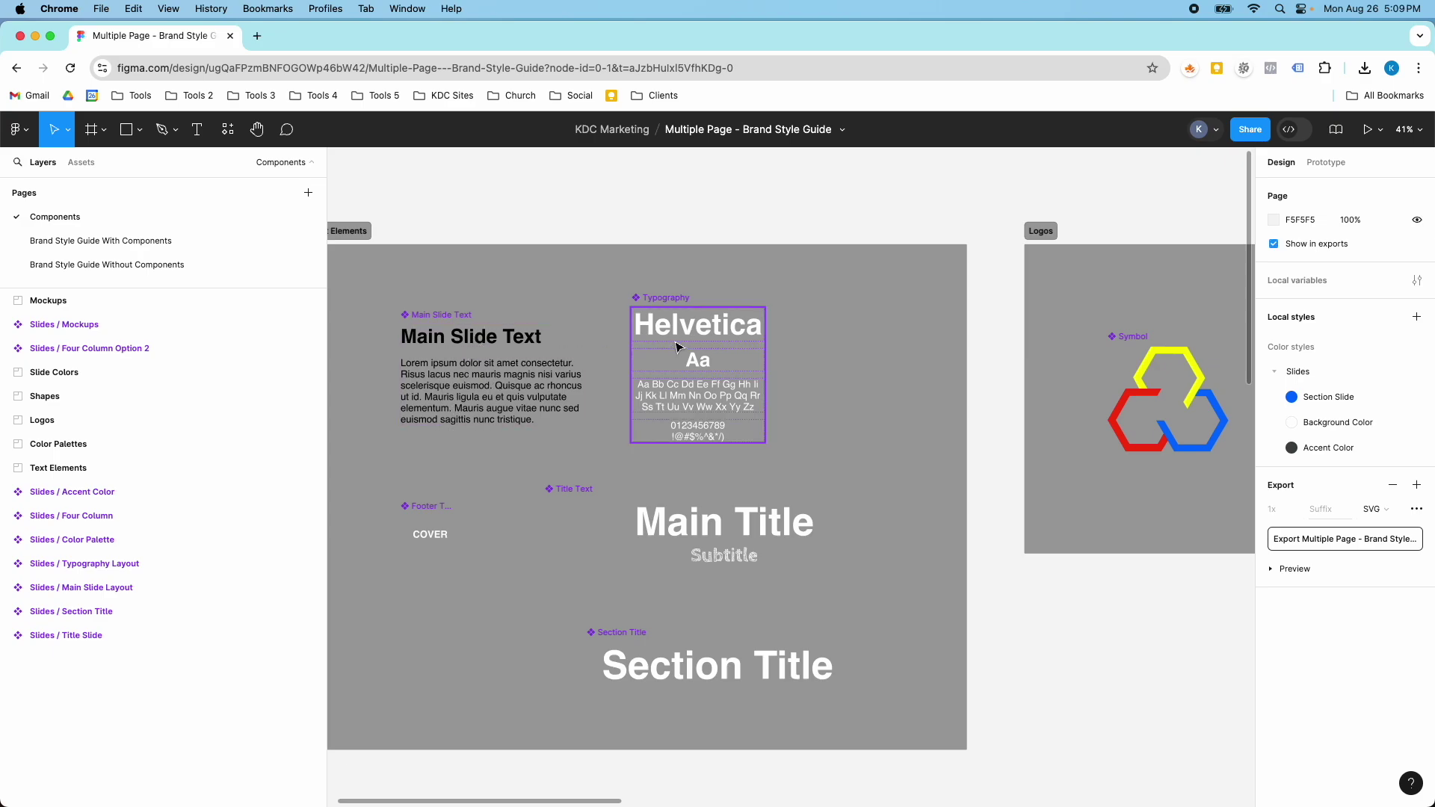
scroll(678, 346, down, 3)
scroll(678, 346, left, 1)
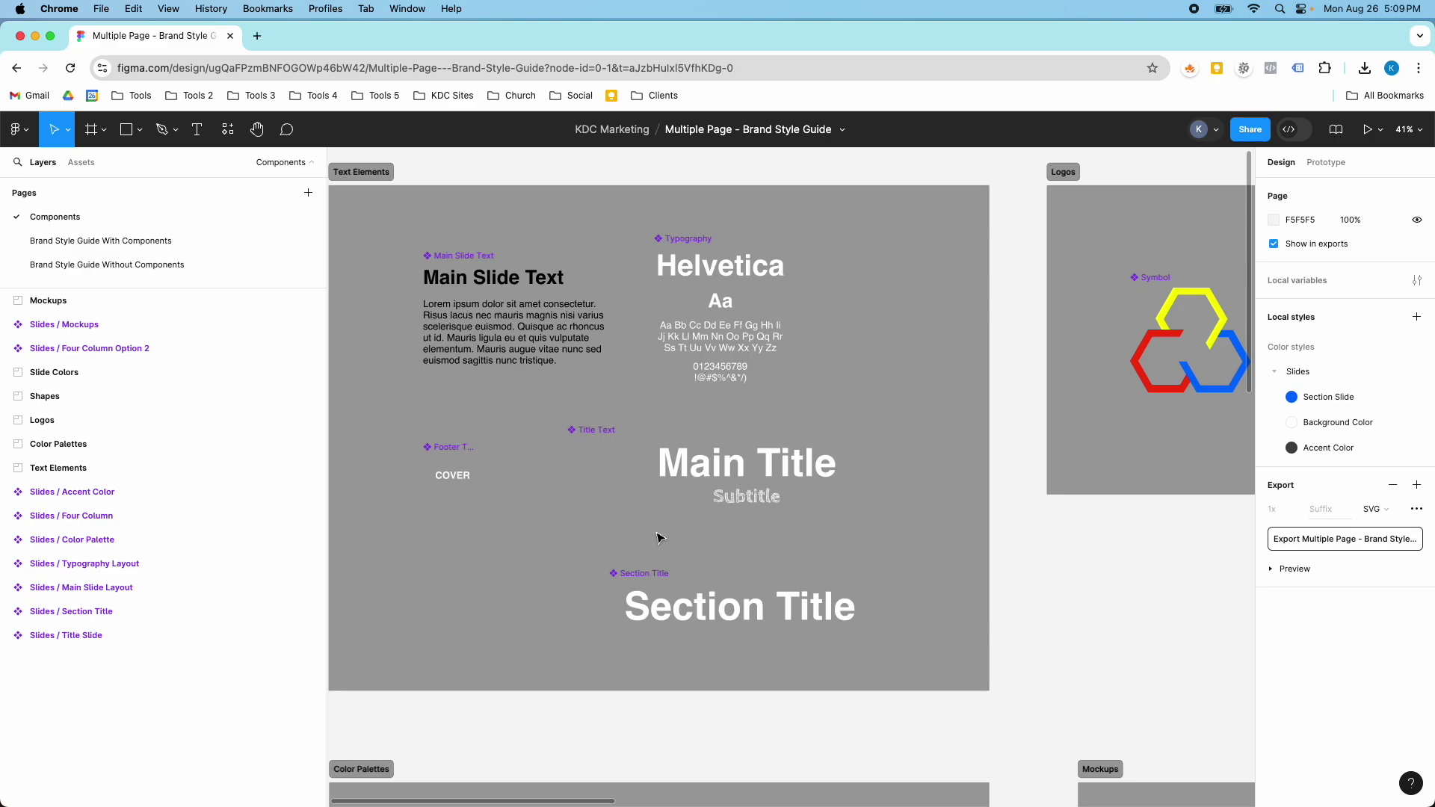
scroll(474, 480, down, 5)
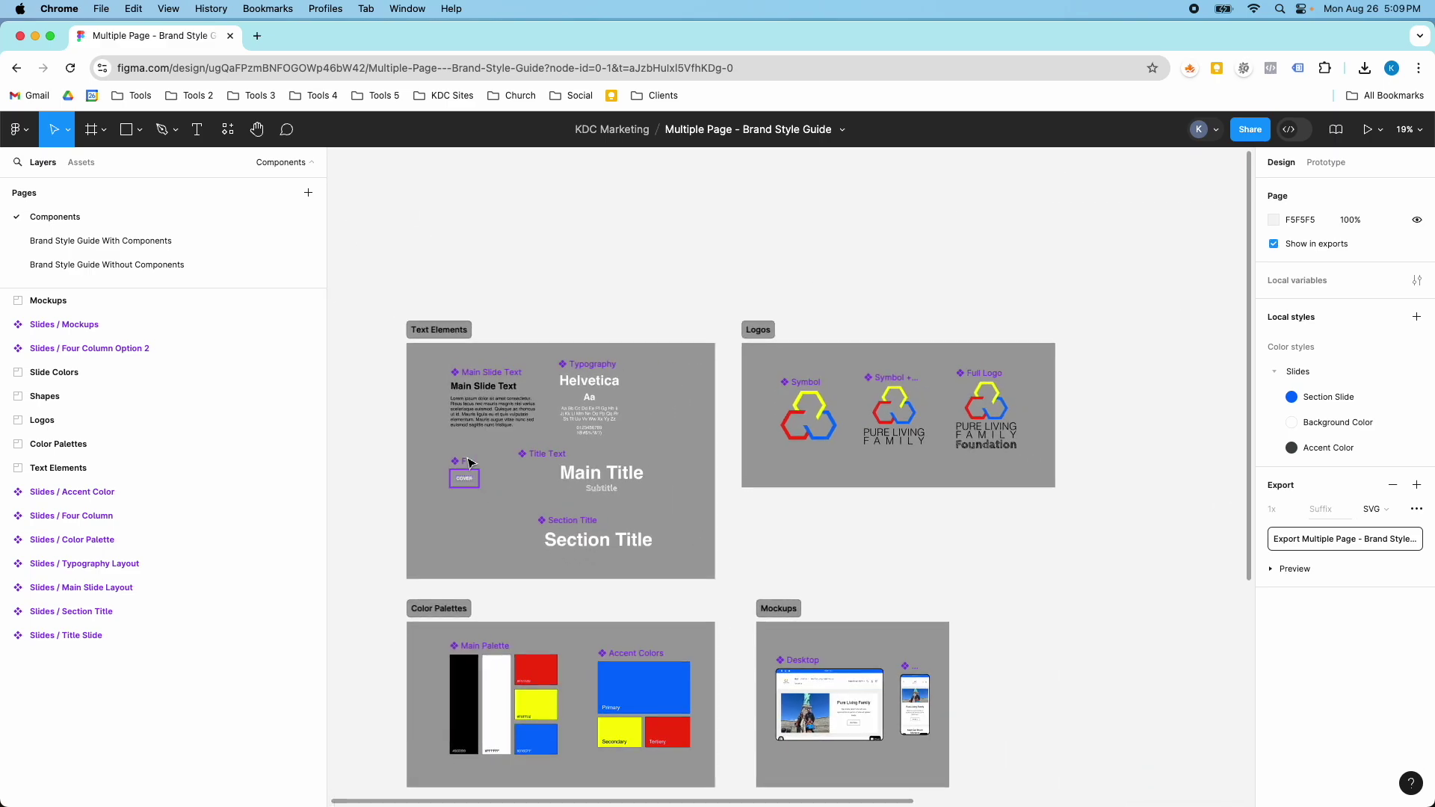
scroll(471, 467, up, 3)
Jump to the Title Slide component with Shift+N, then deselect it
key(n)
key(n)
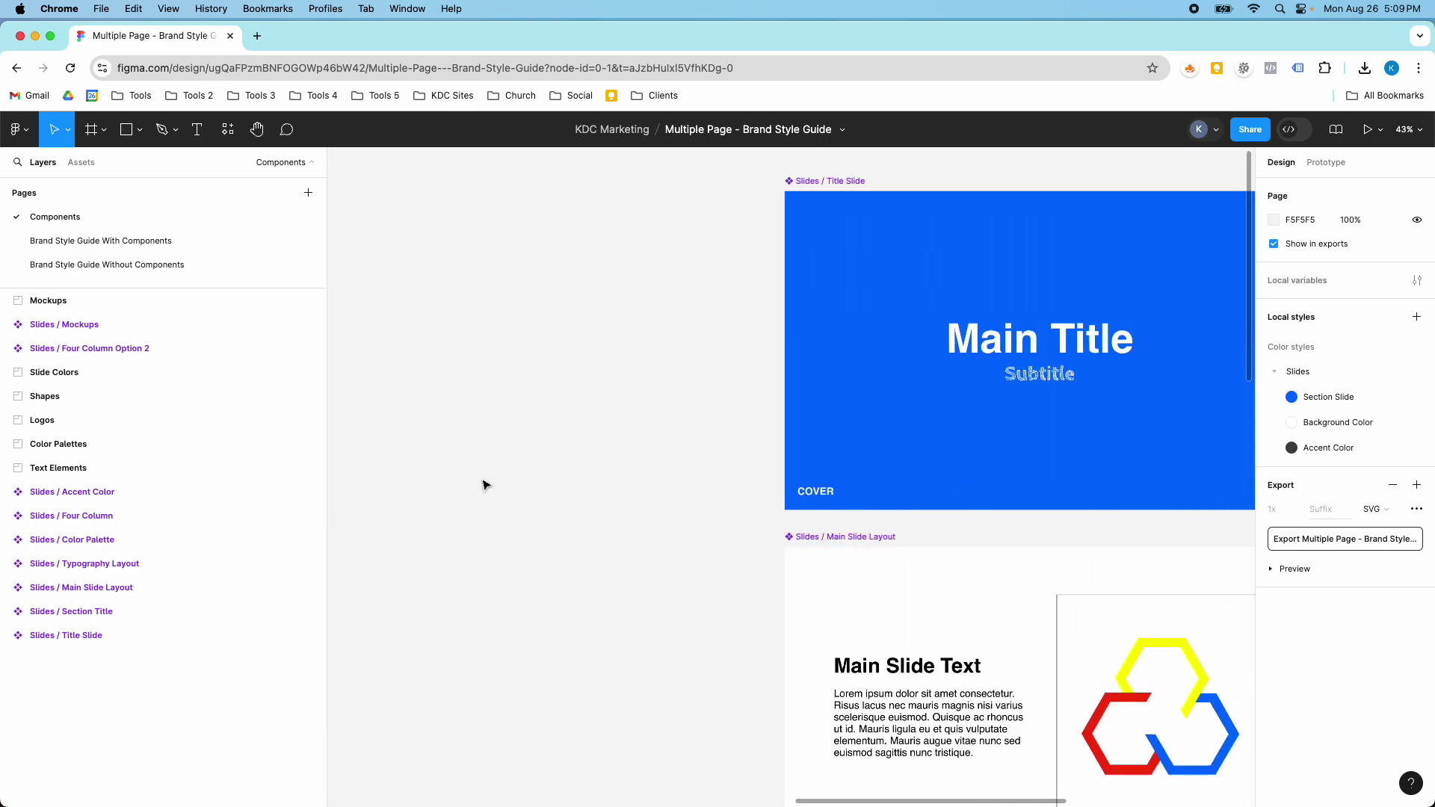
click(784, 507)
scroll(784, 506, up, 3)
scroll(770, 493, down, 5)
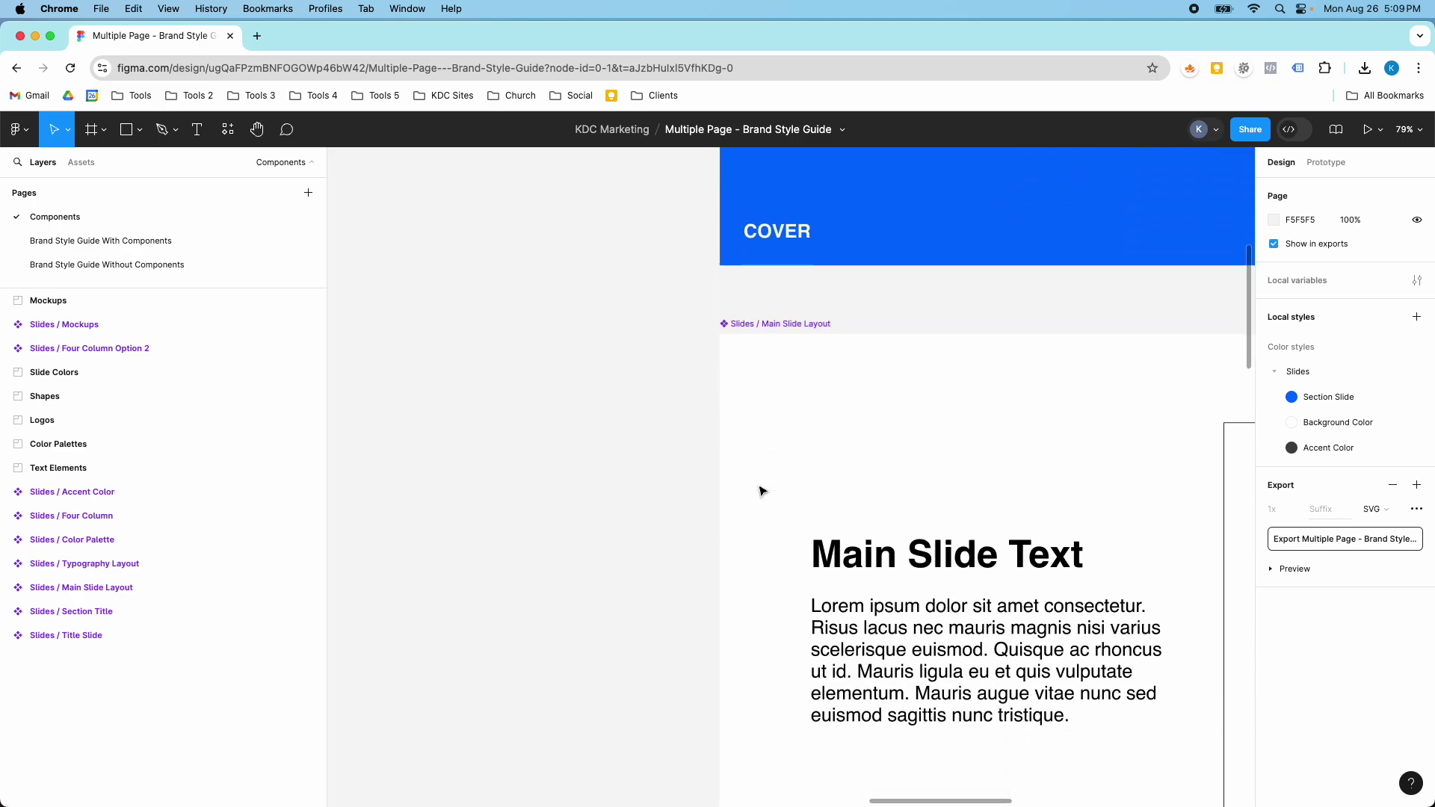
scroll(769, 665, down, 8)
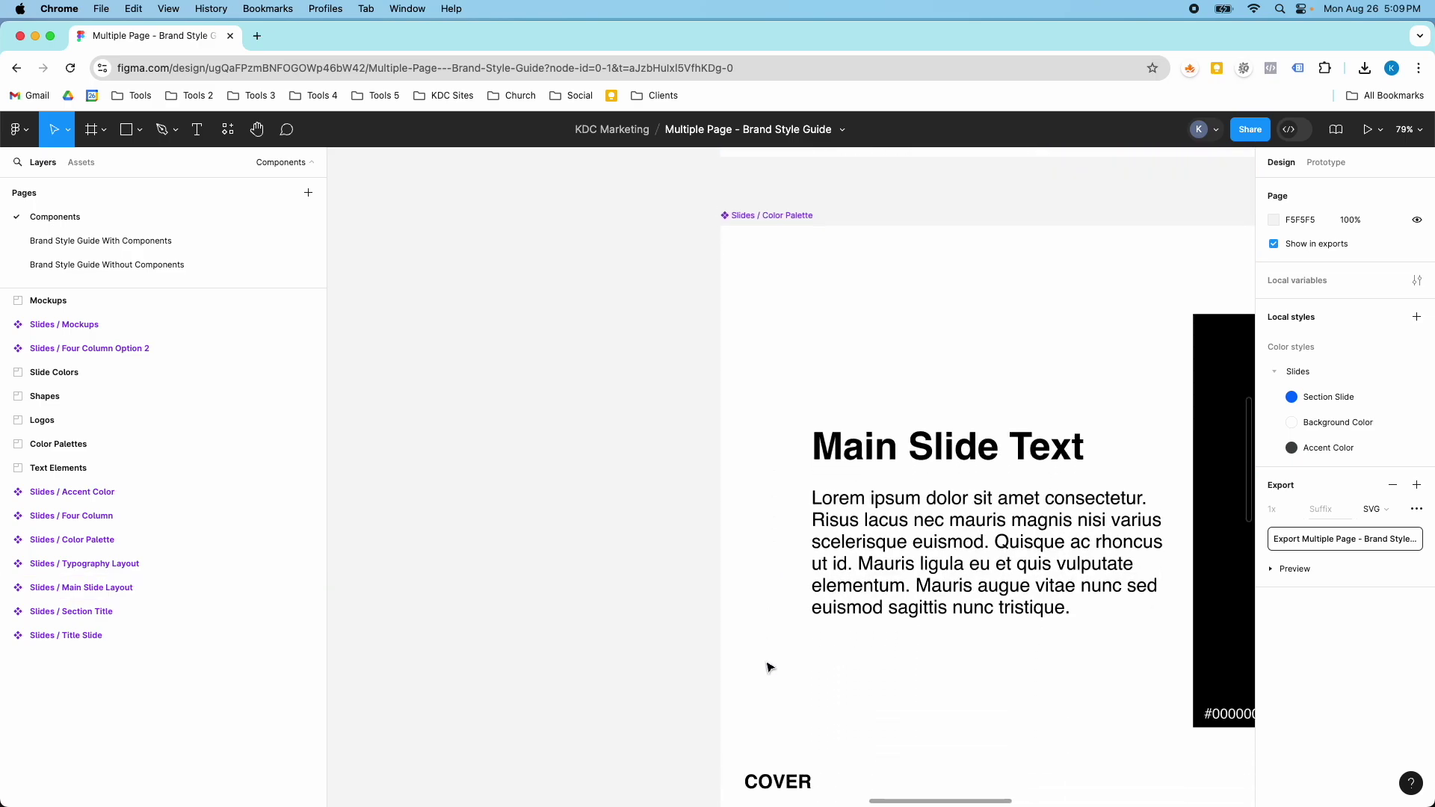
click(165, 245)
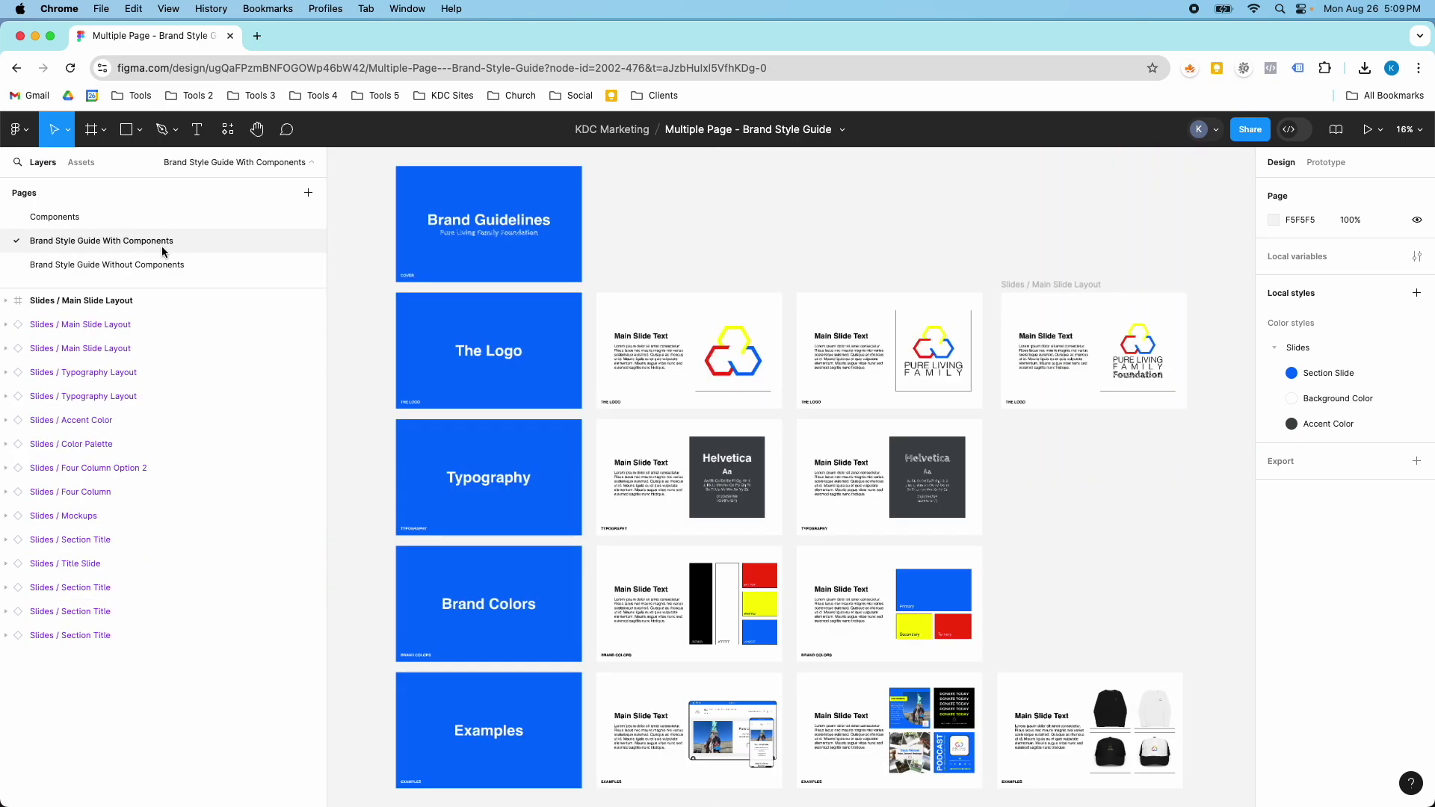
scroll(366, 411, up, 6)
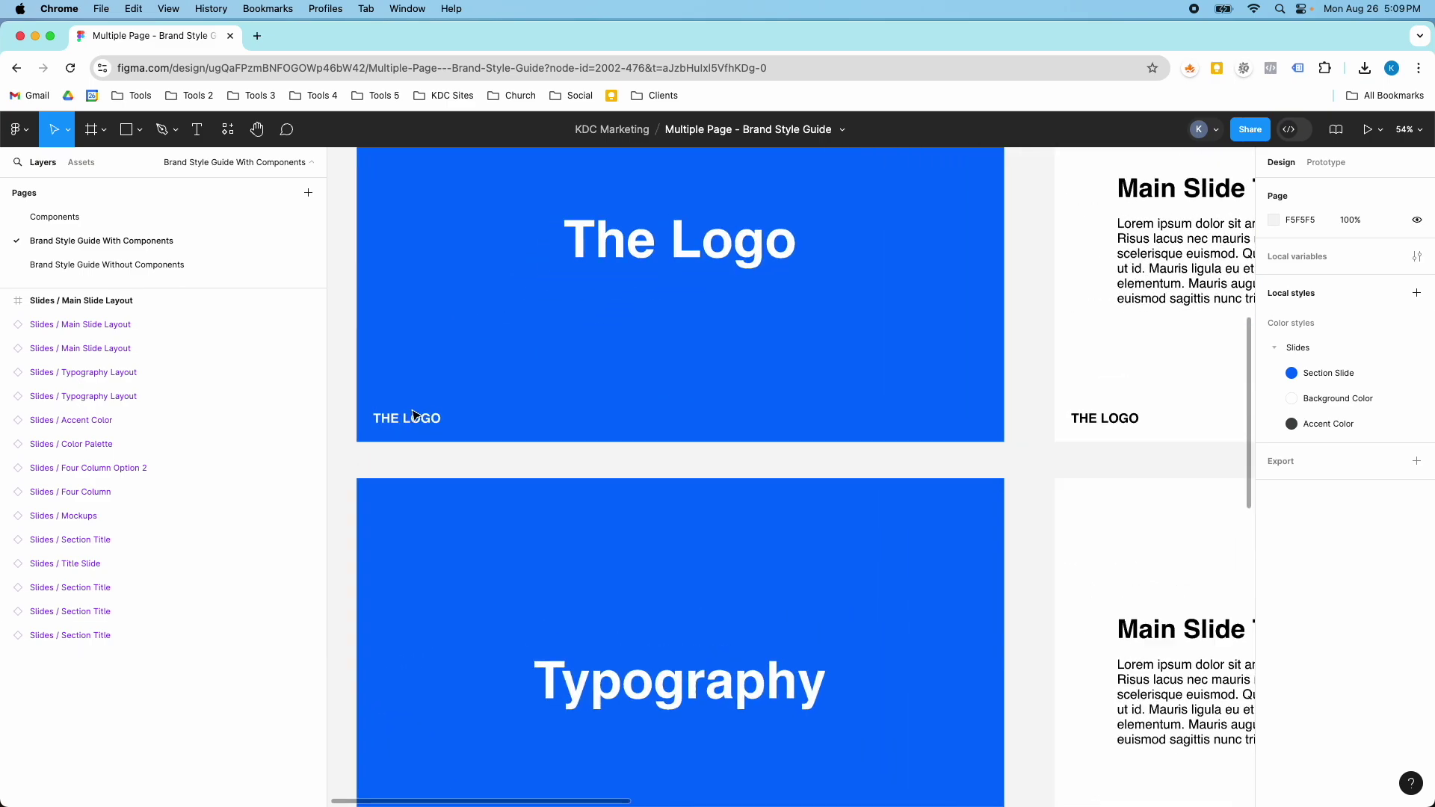
scroll(441, 436, up, 5)
scroll(441, 436, left, 2)
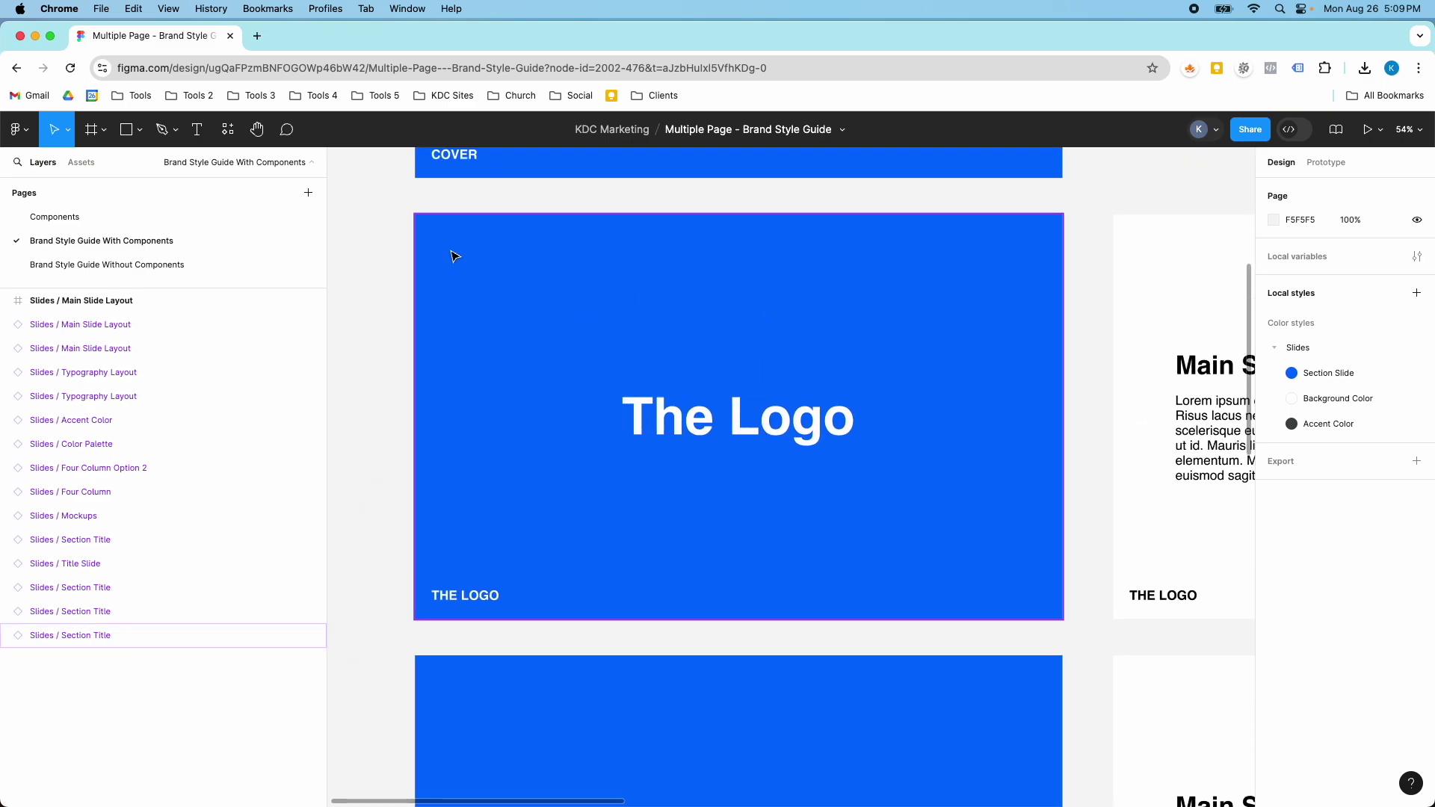
scroll(451, 254, down, 9)
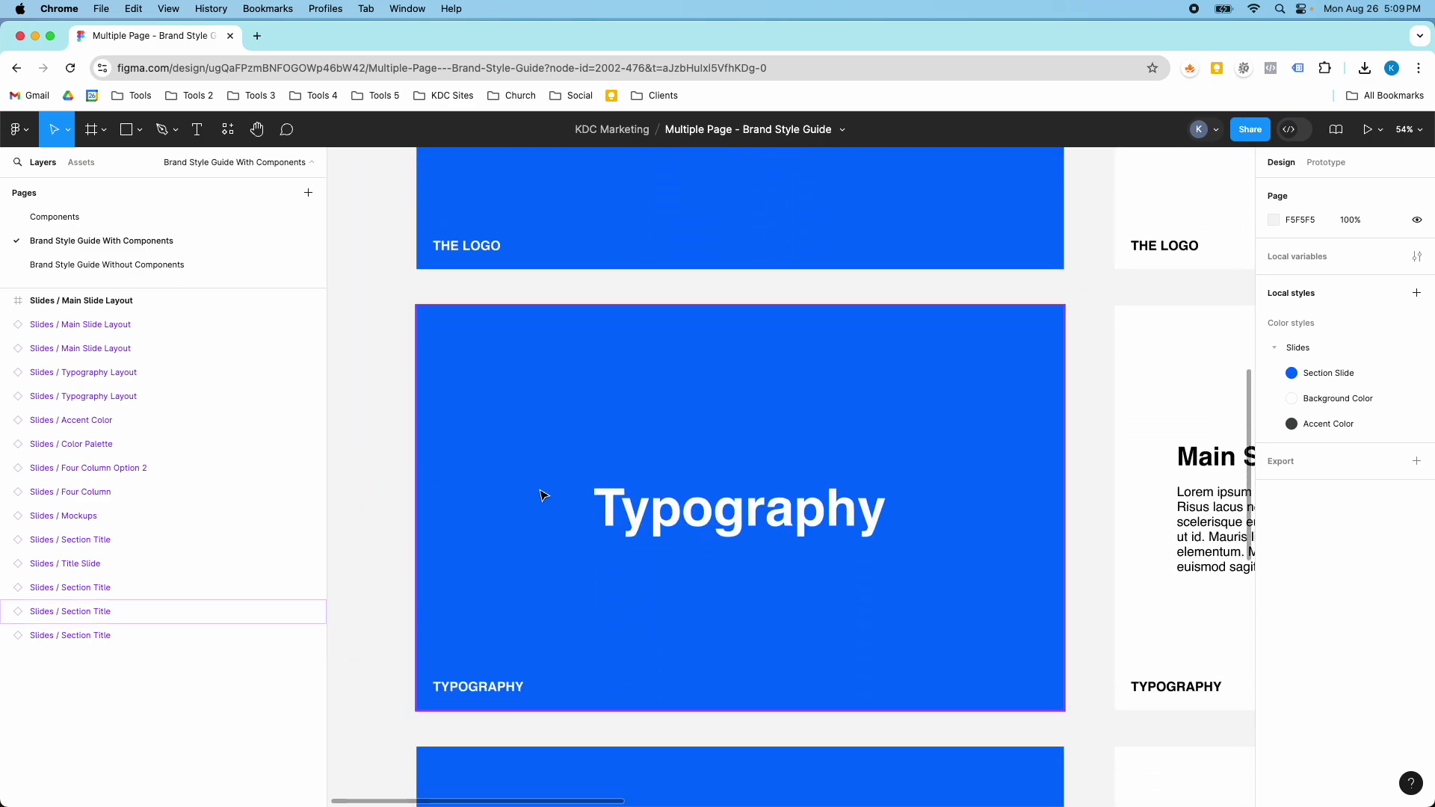
click(91, 218)
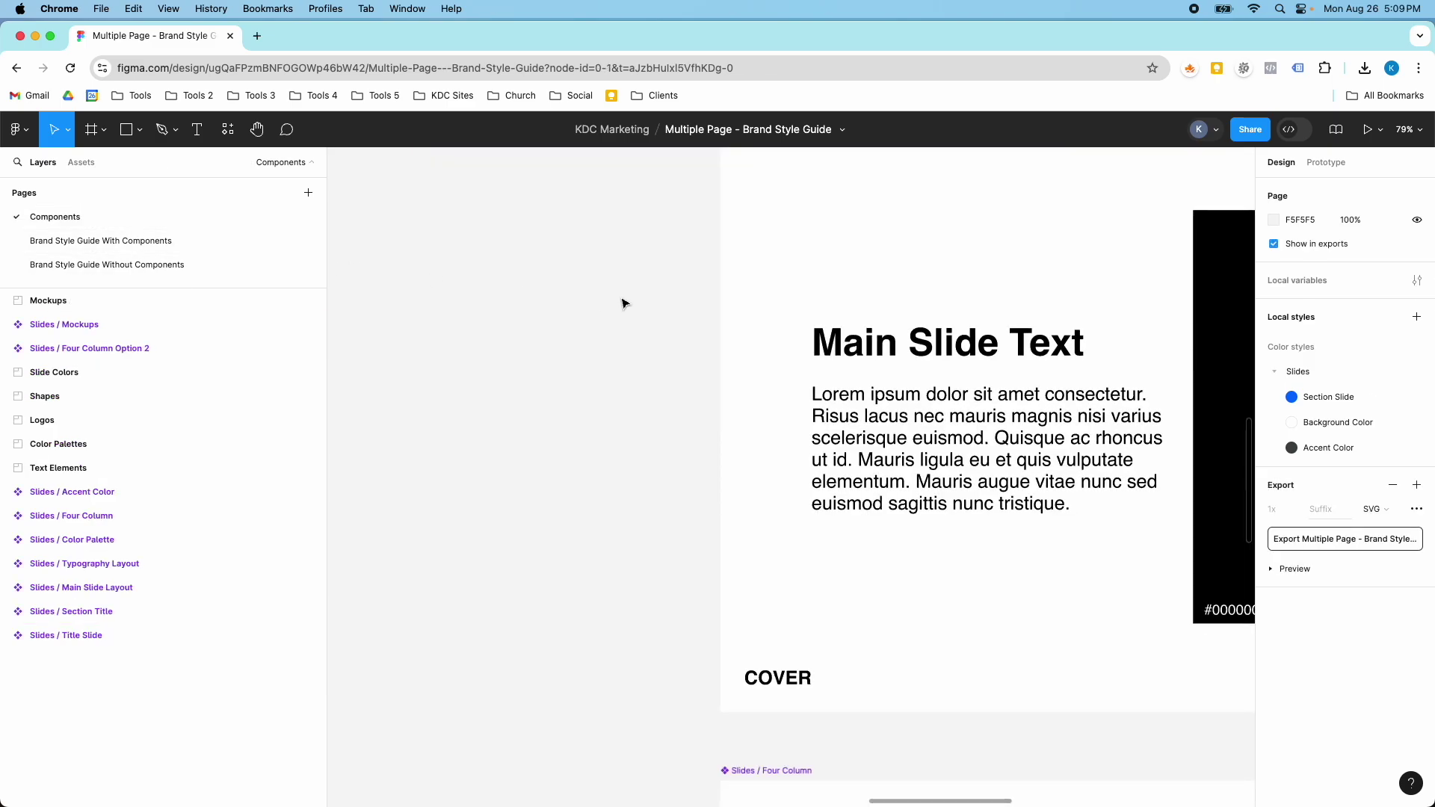
scroll(623, 302, down, 12)
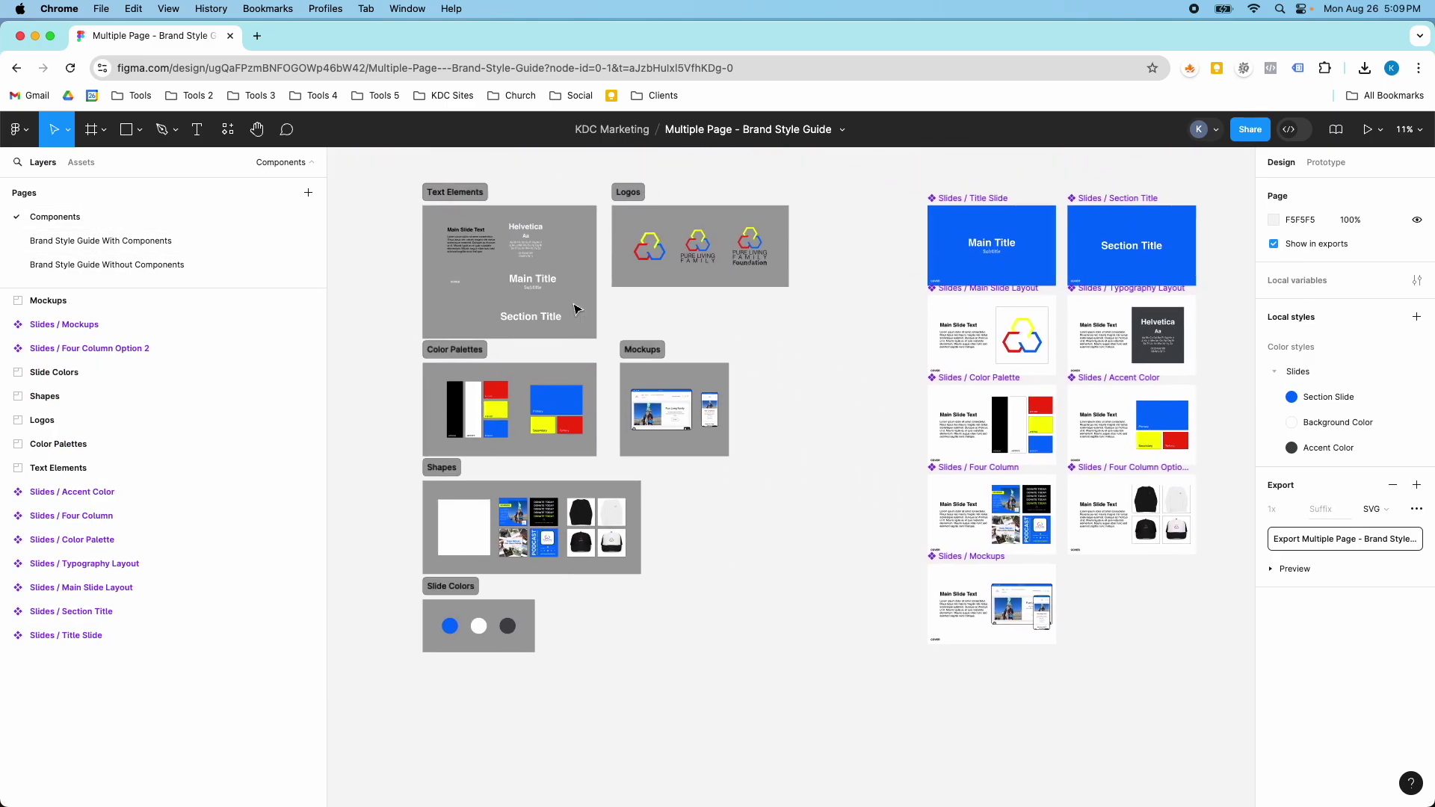
click(159, 265)
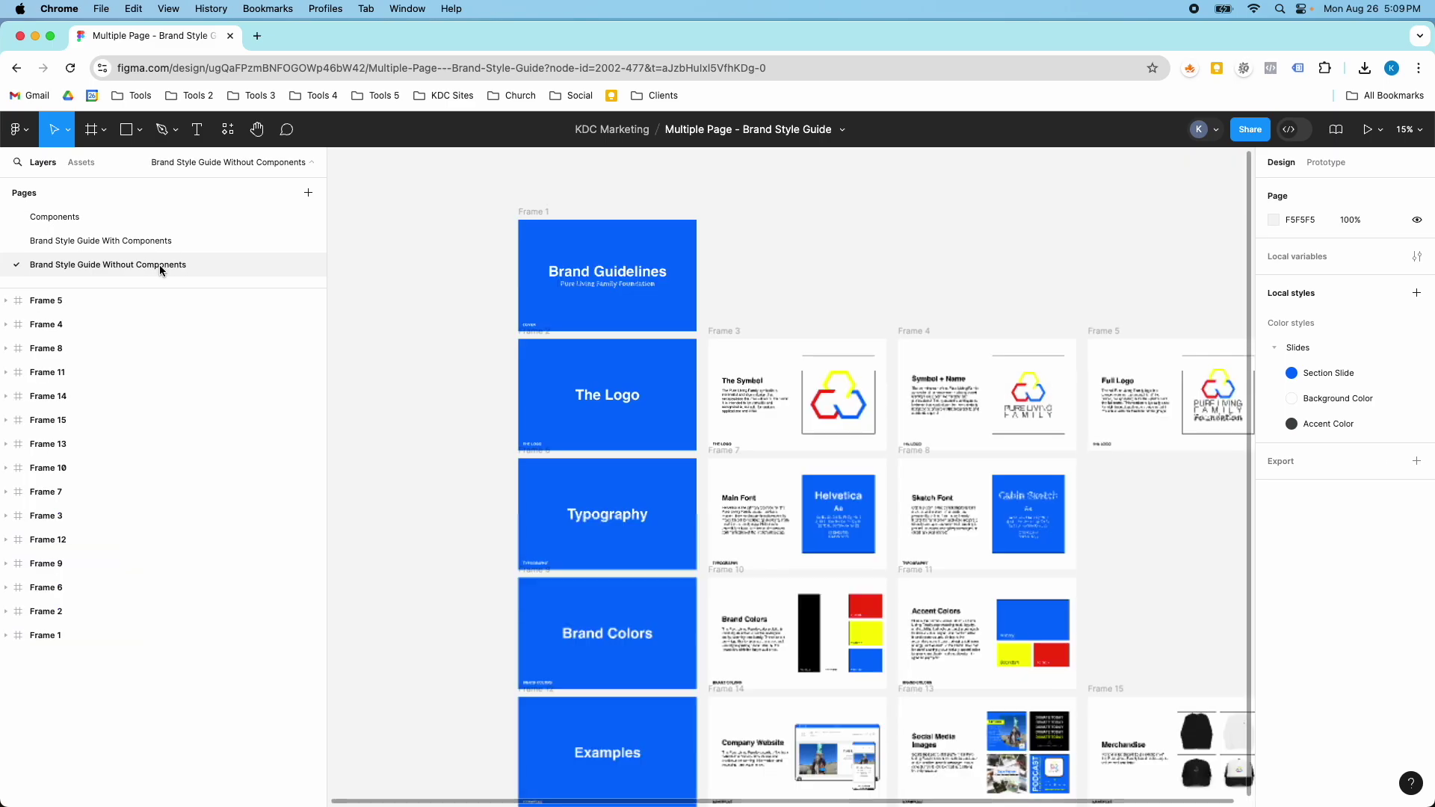
click(537, 213)
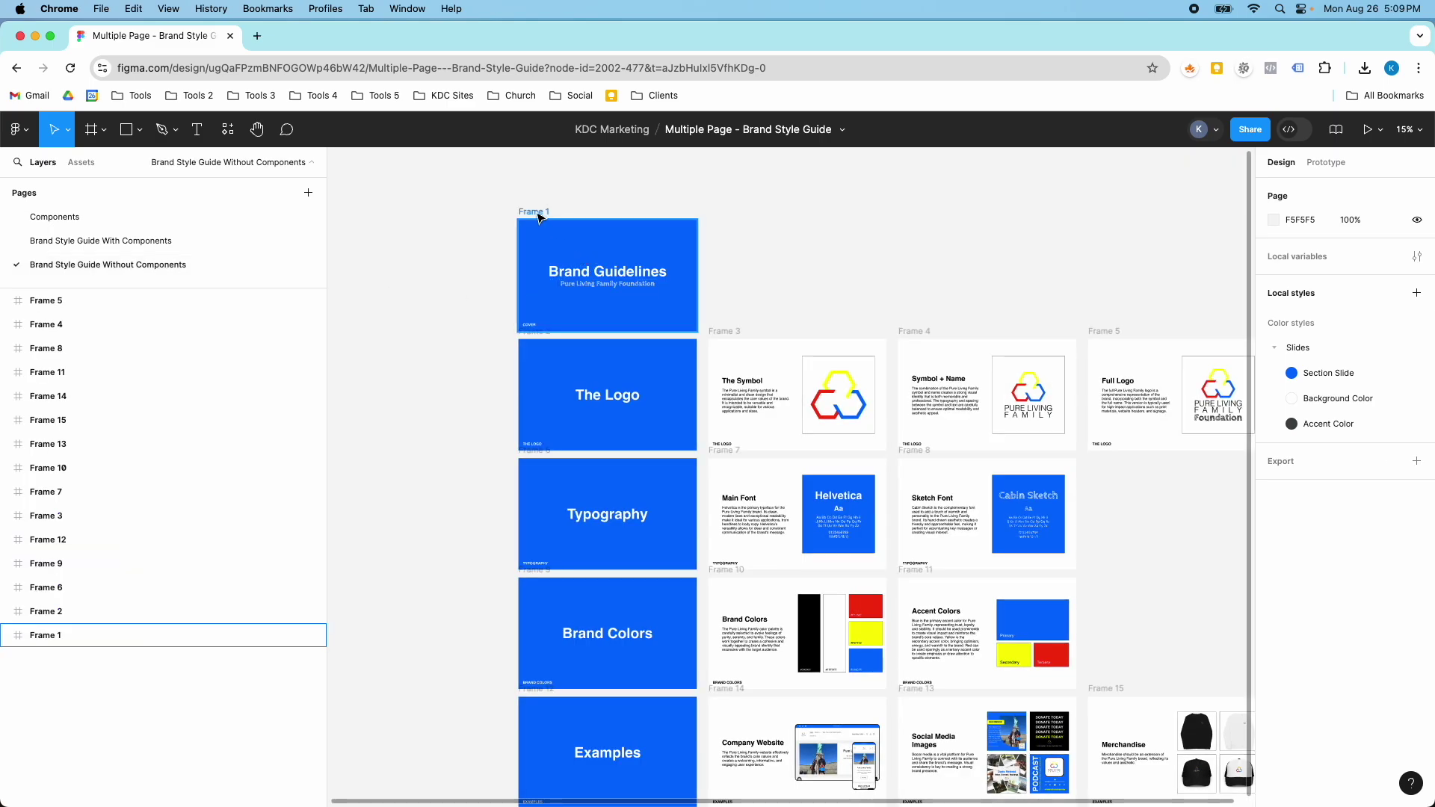
click(199, 240)
scroll(593, 330, down, 2)
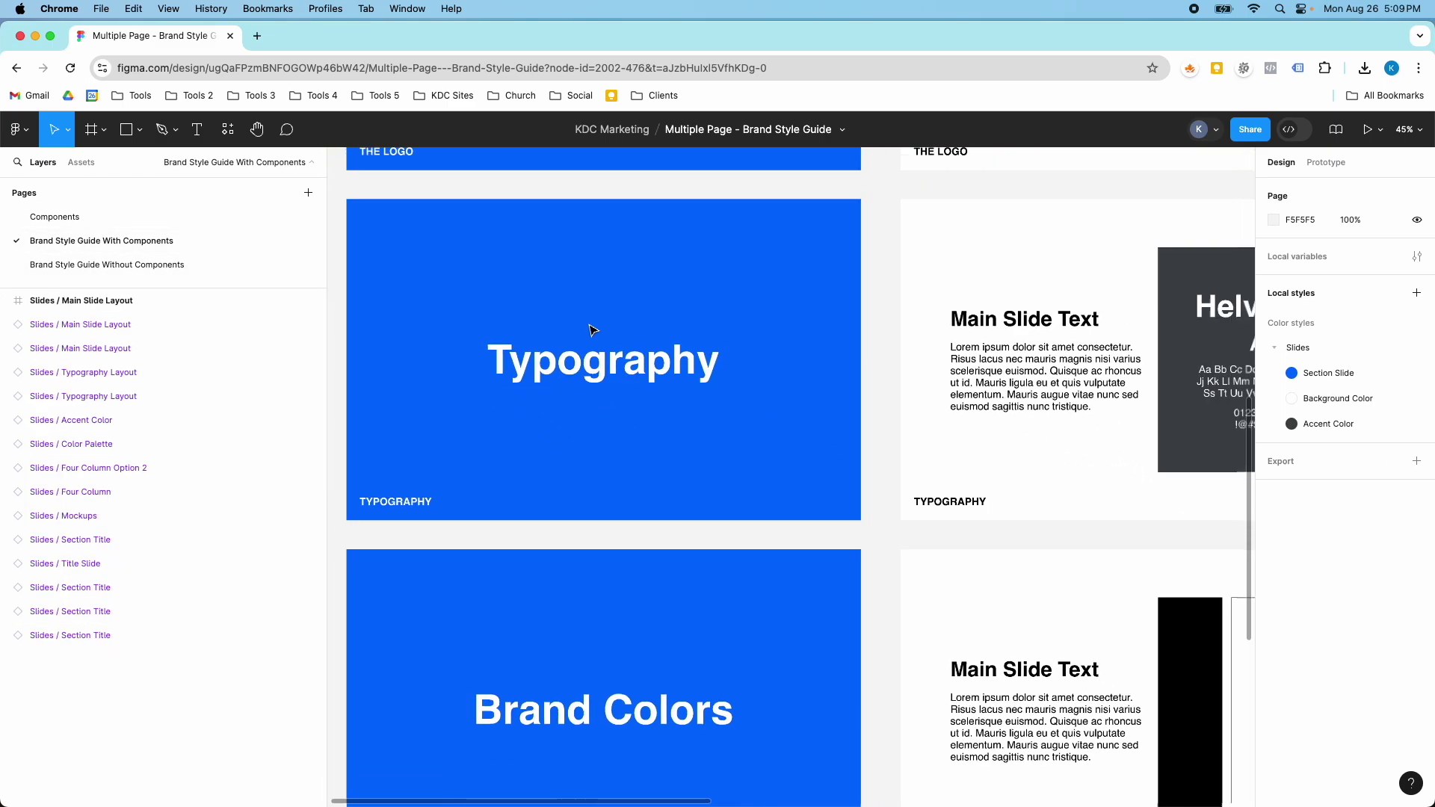
scroll(593, 330, down, 3)
scroll(785, 284, right, 4)
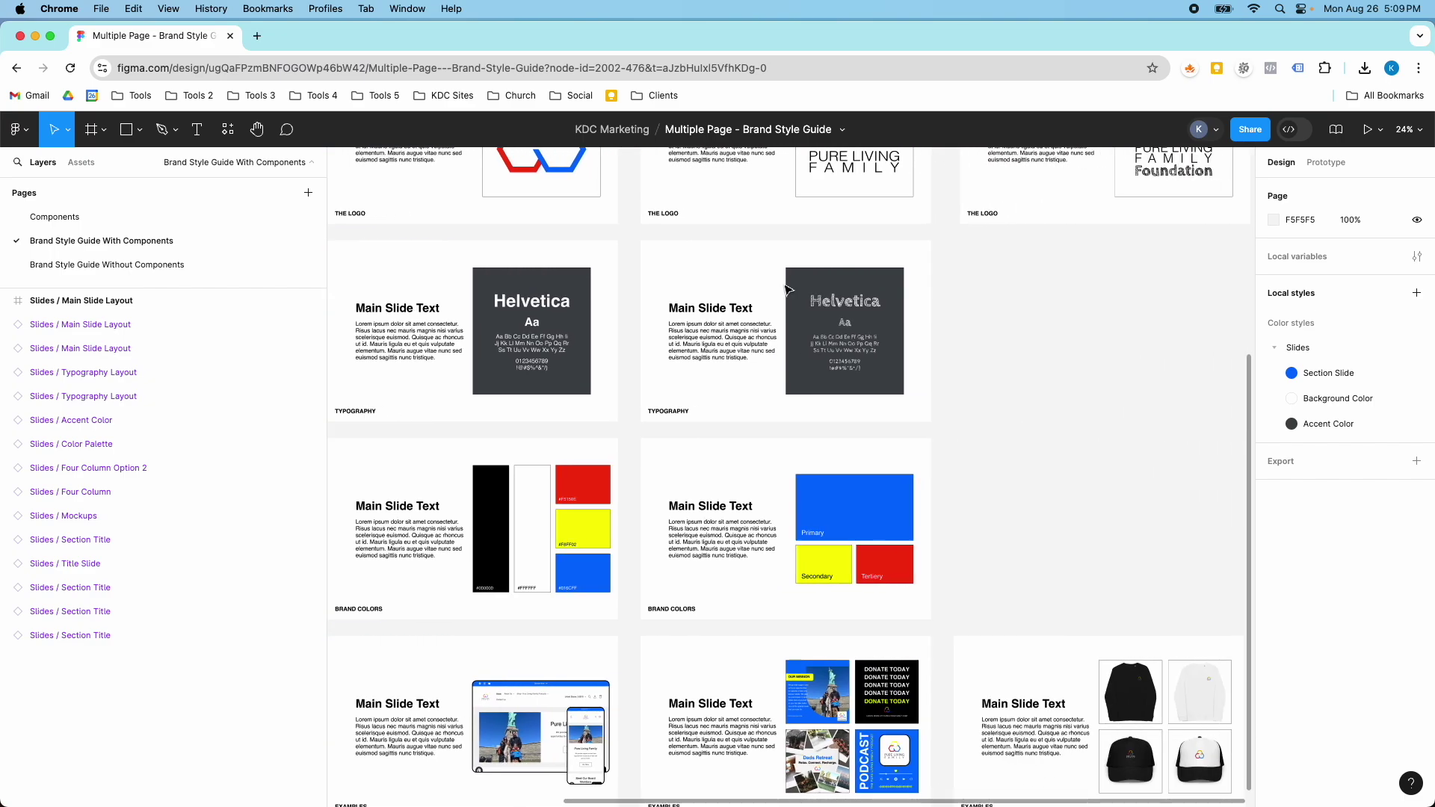
scroll(785, 288, left, 5)
scroll(785, 288, down, 4)
scroll(786, 290, left, 2)
scroll(787, 290, up, 1)
scroll(787, 290, up, 8)
scroll(787, 290, left, 2)
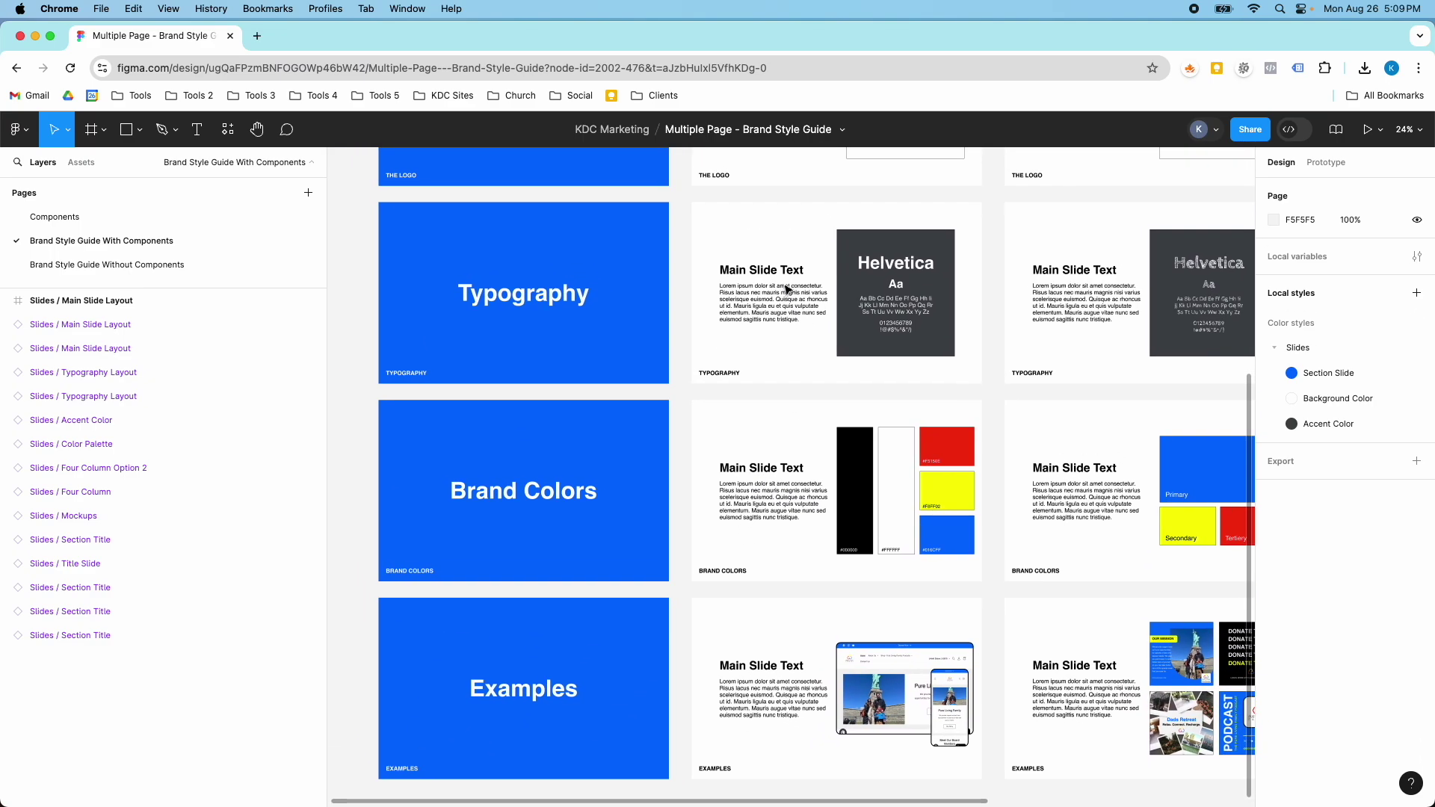
scroll(787, 290, up, 5)
scroll(787, 290, right, 4)
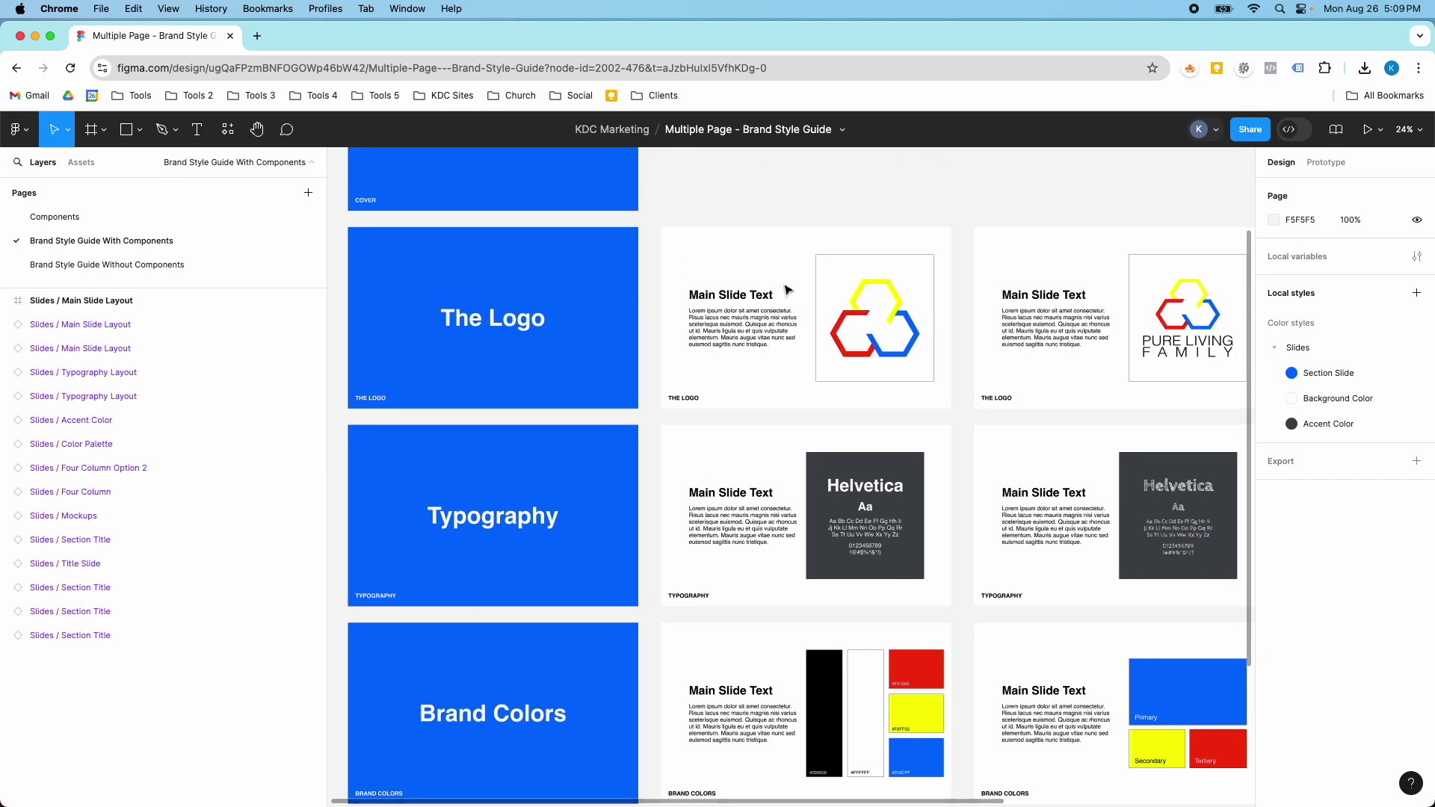
click(202, 274)
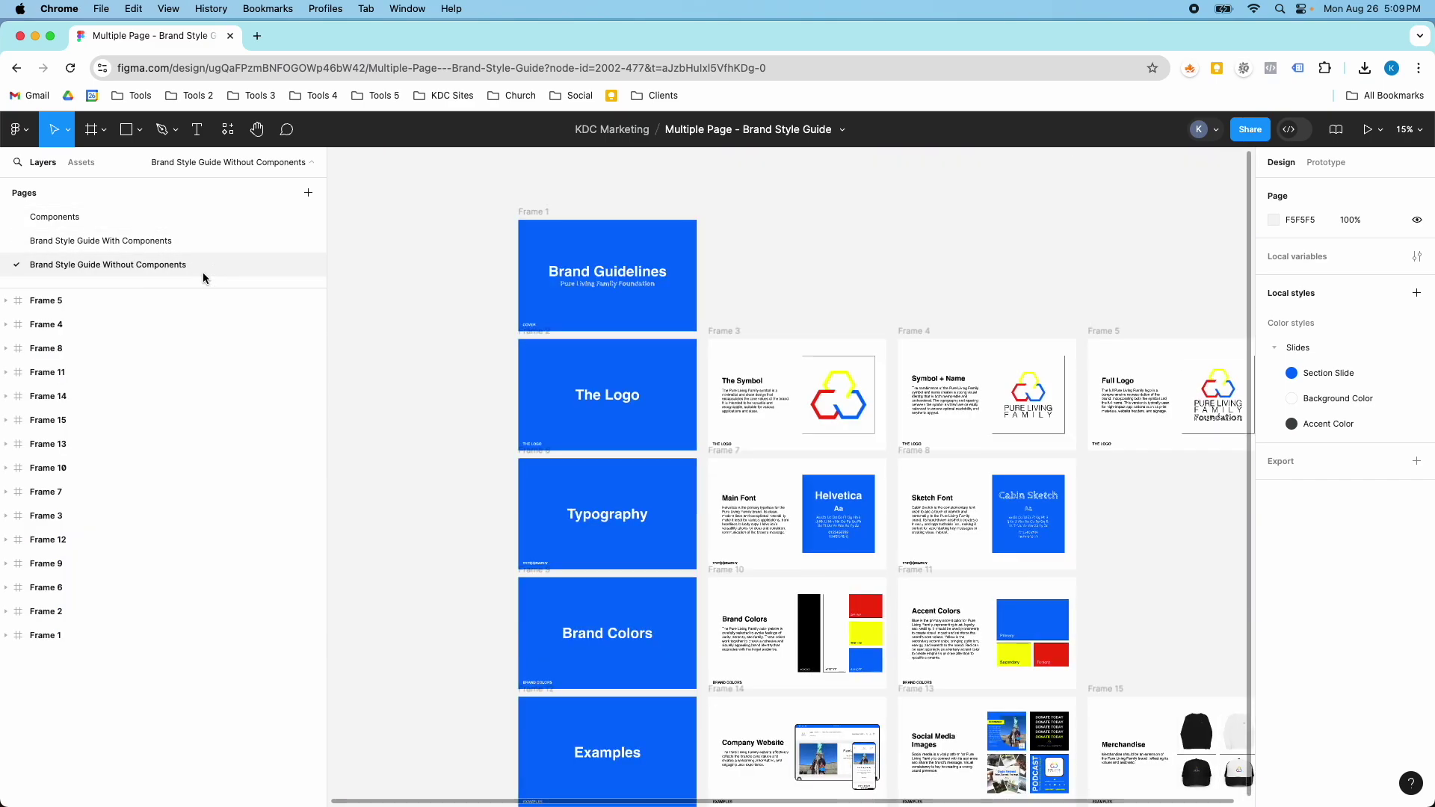
Add a page named 'New Style Guide' and show the file's local component assets
click(308, 194)
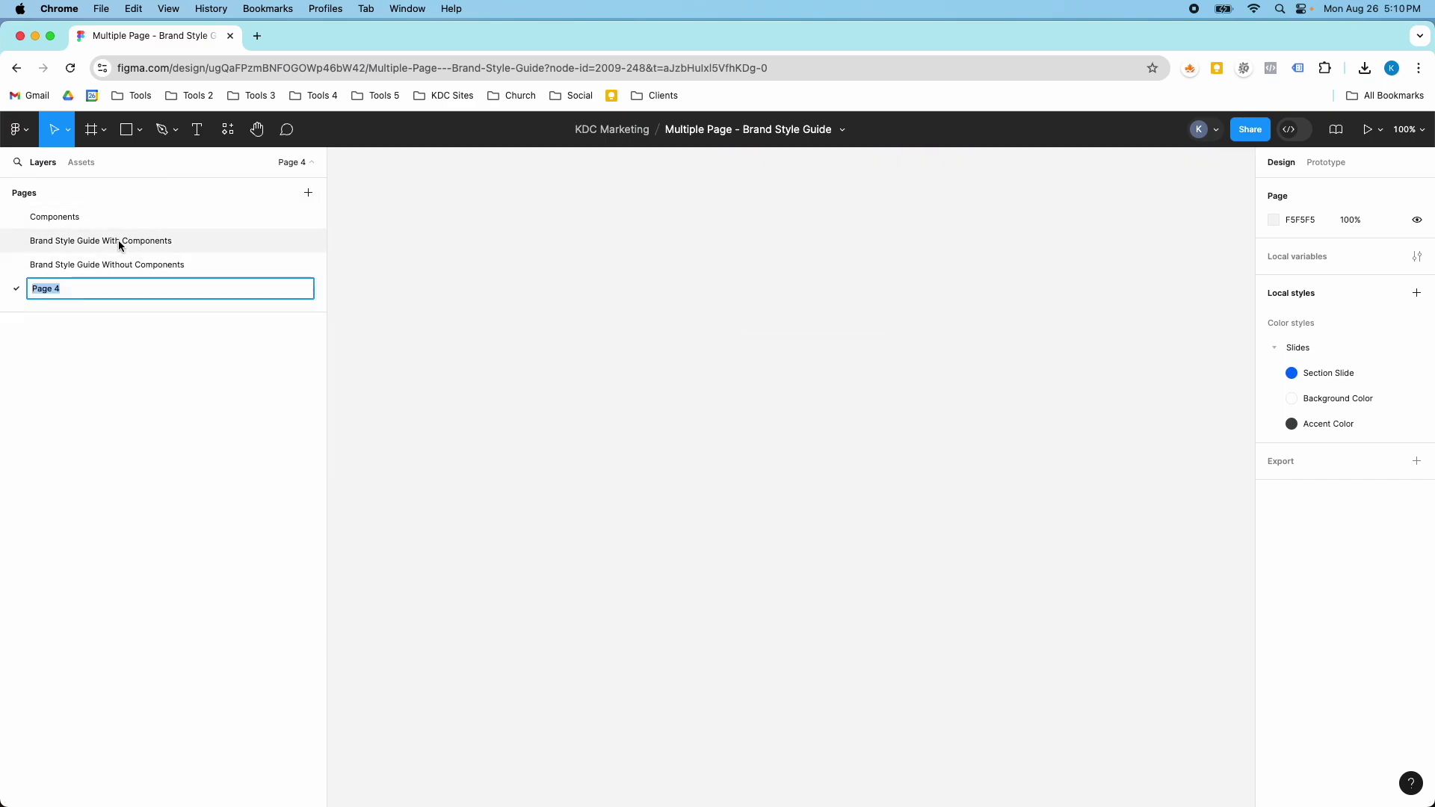
text(NEw)
key(Return)
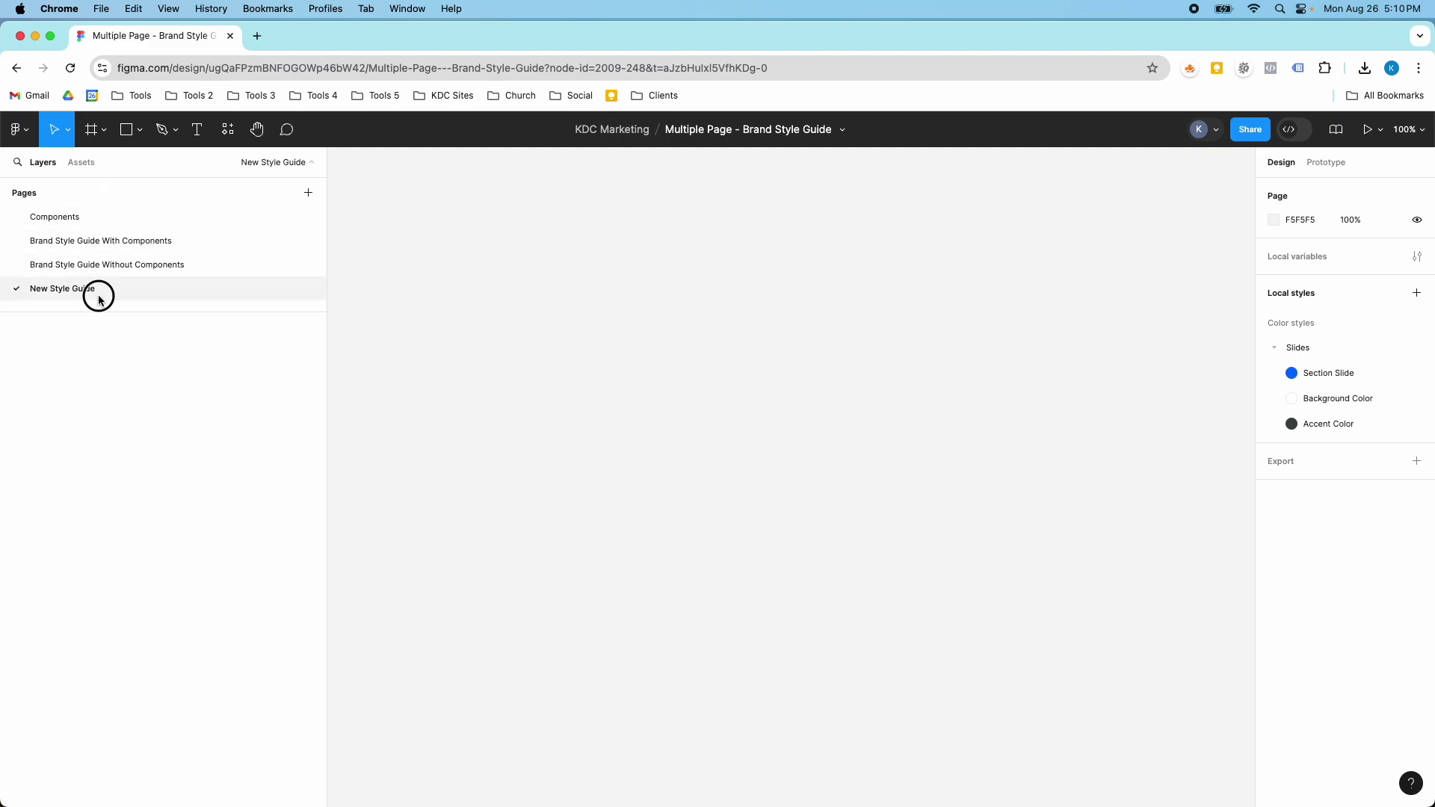
click(82, 163)
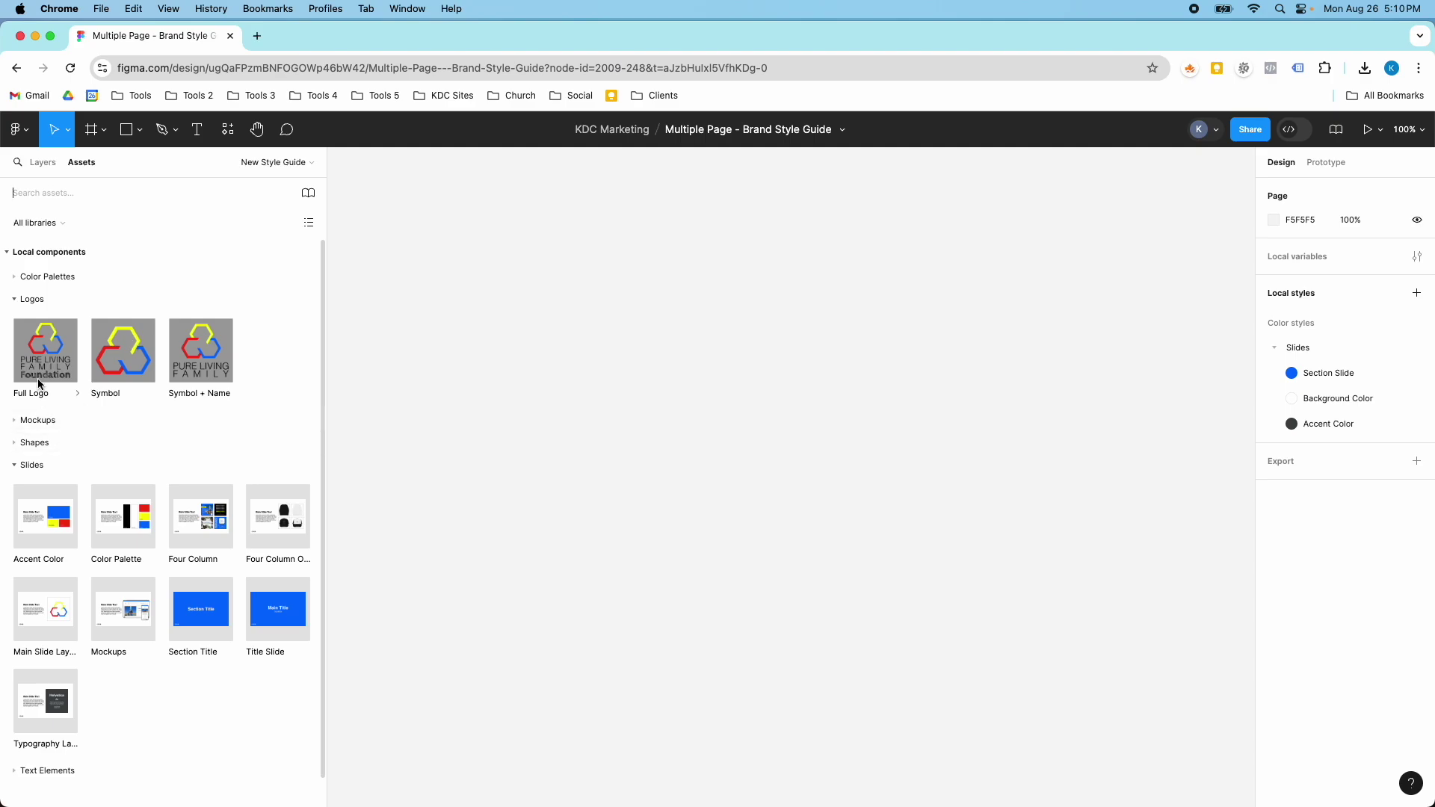
Collapse Logos and briefly expand Color Palettes, Mockups and Shapes in Assets
click(24, 297)
click(15, 278)
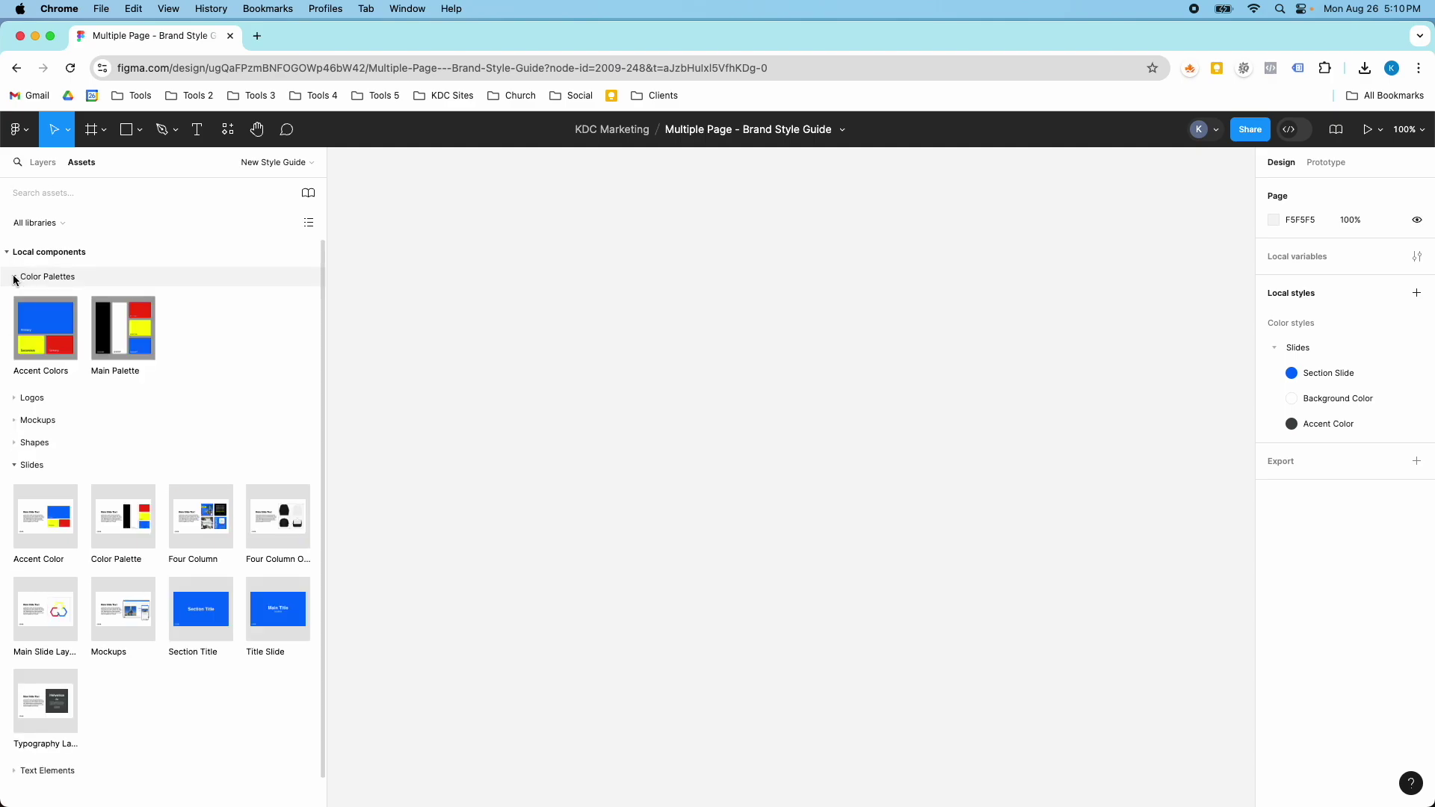
click(15, 278)
click(15, 323)
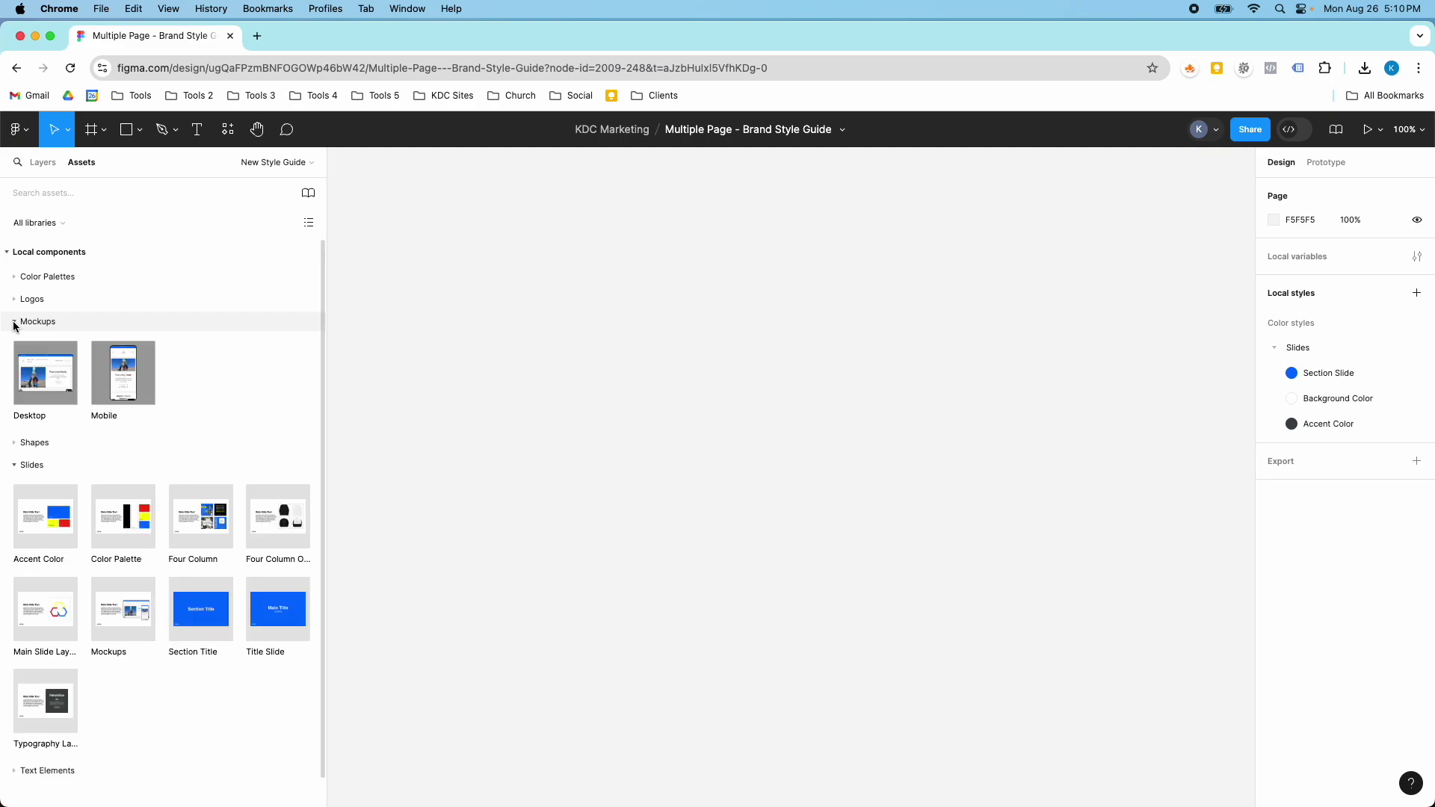
click(15, 322)
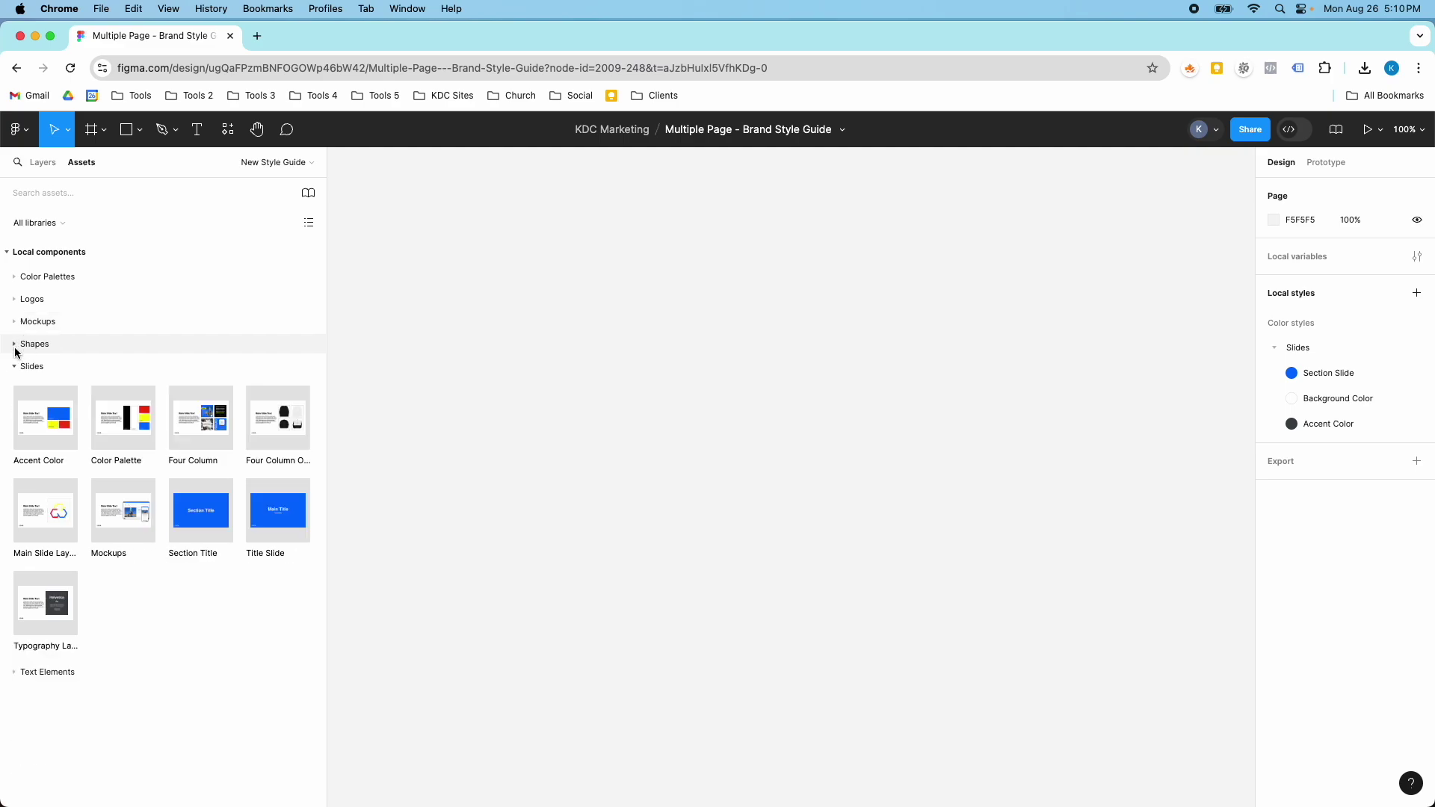
click(14, 345)
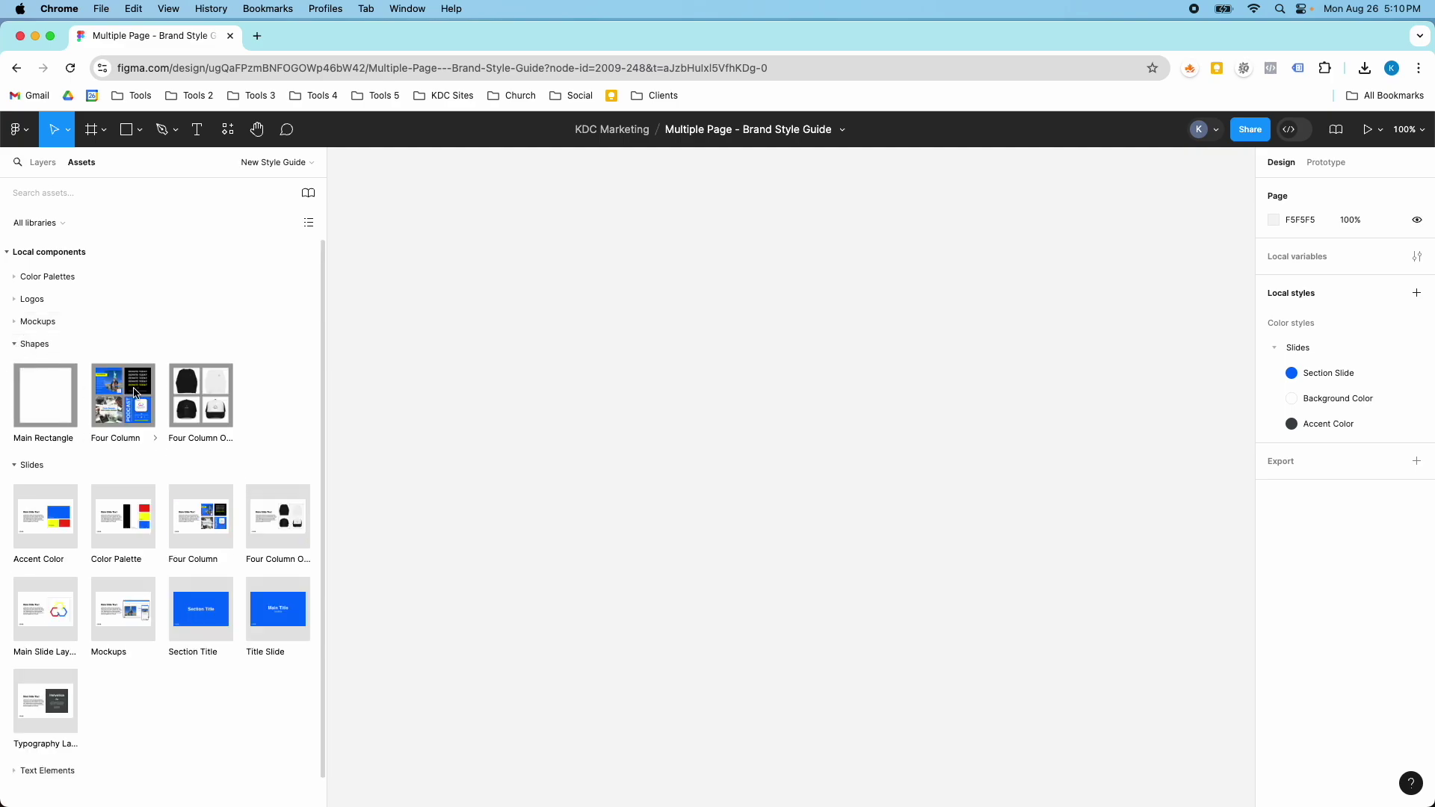
click(30, 344)
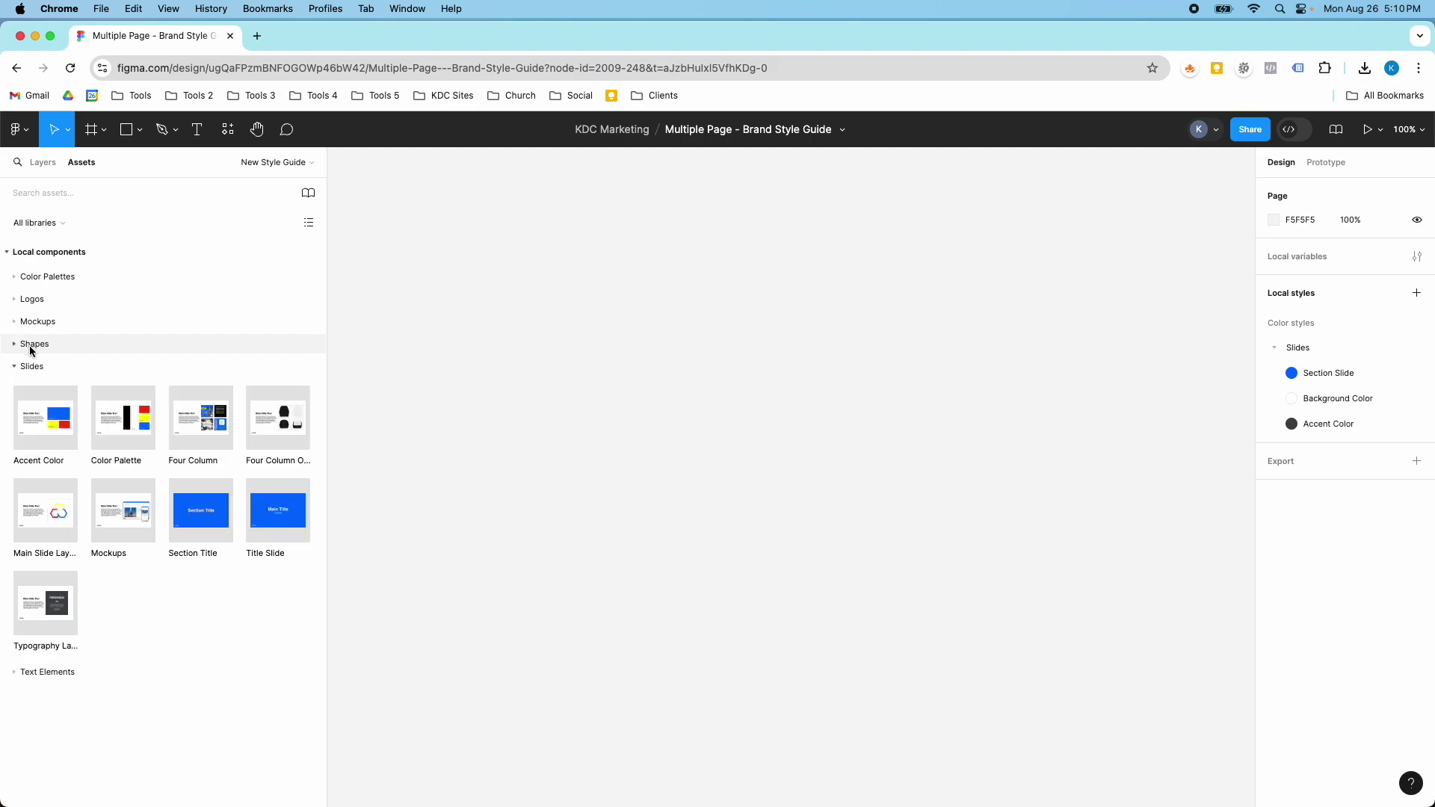
Check Slides and Text Elements, leaving only the Slides group expanded
click(25, 366)
click(25, 367)
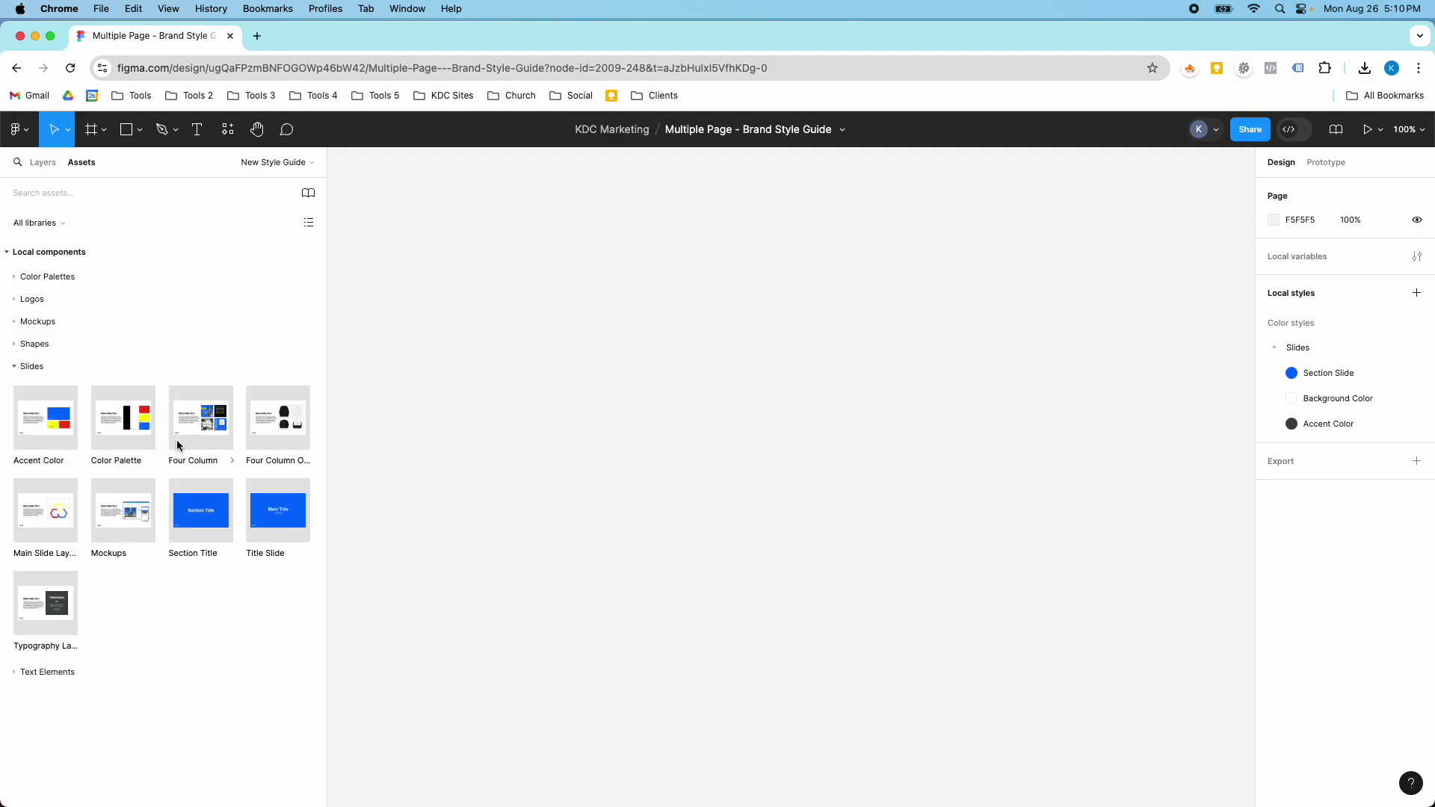
click(17, 367)
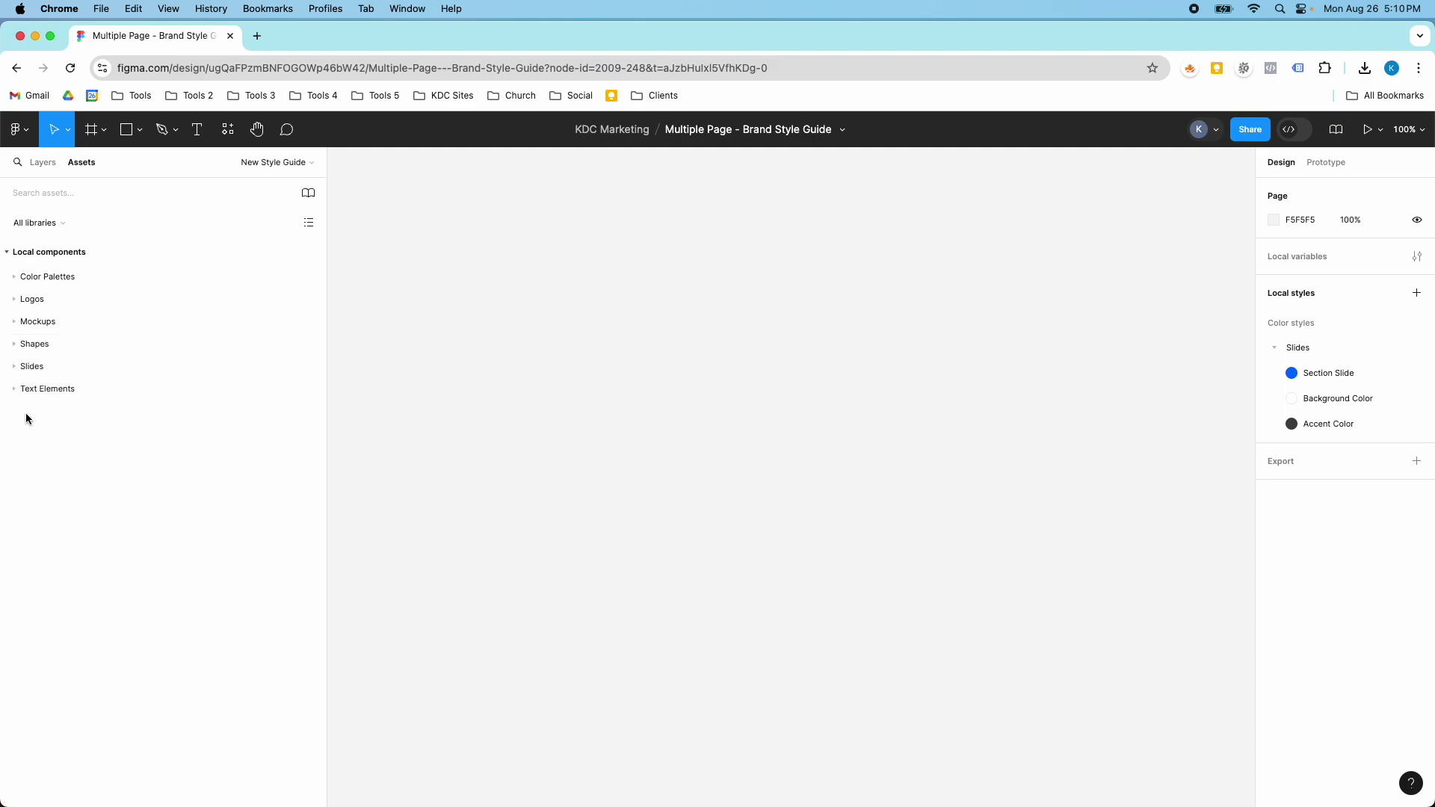
click(21, 389)
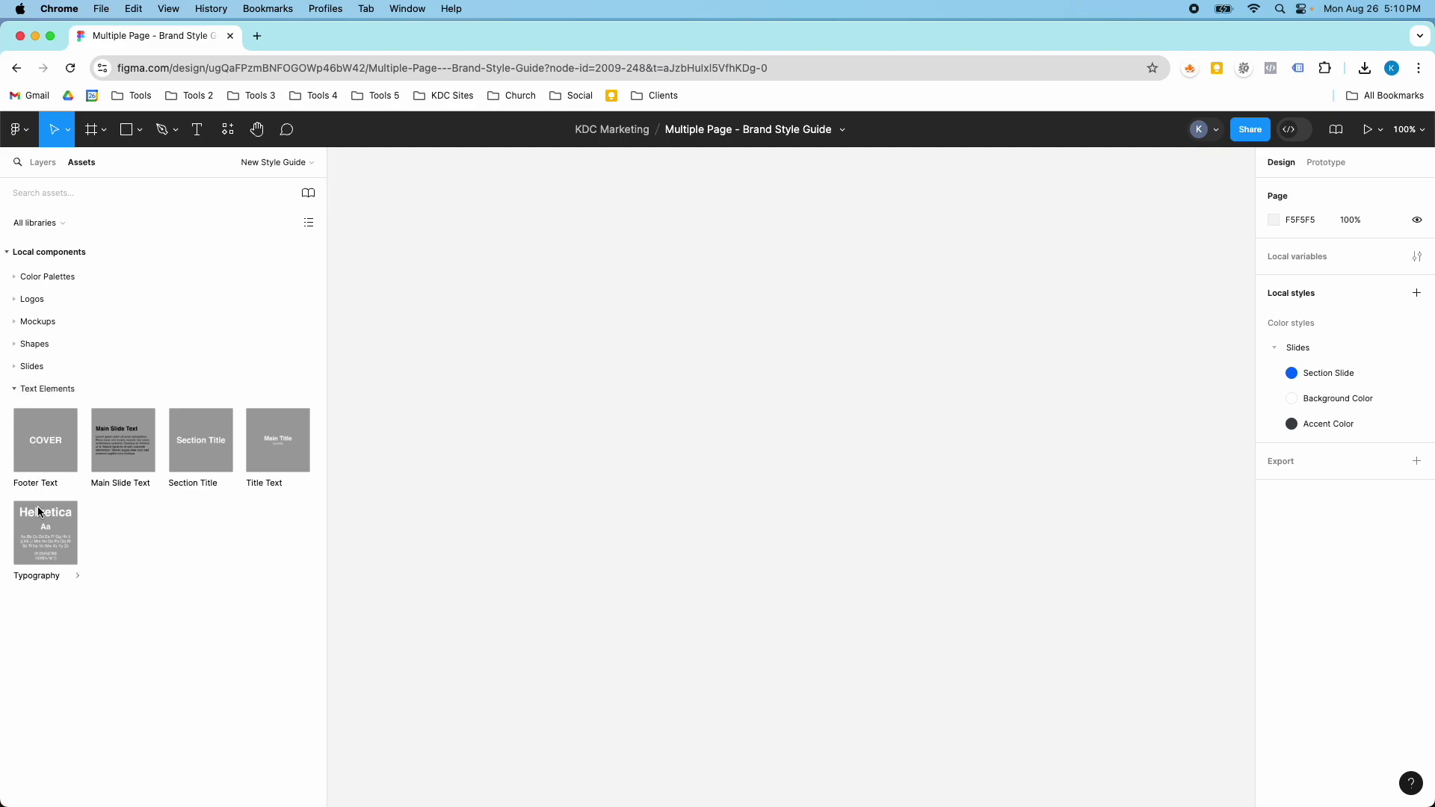
click(16, 389)
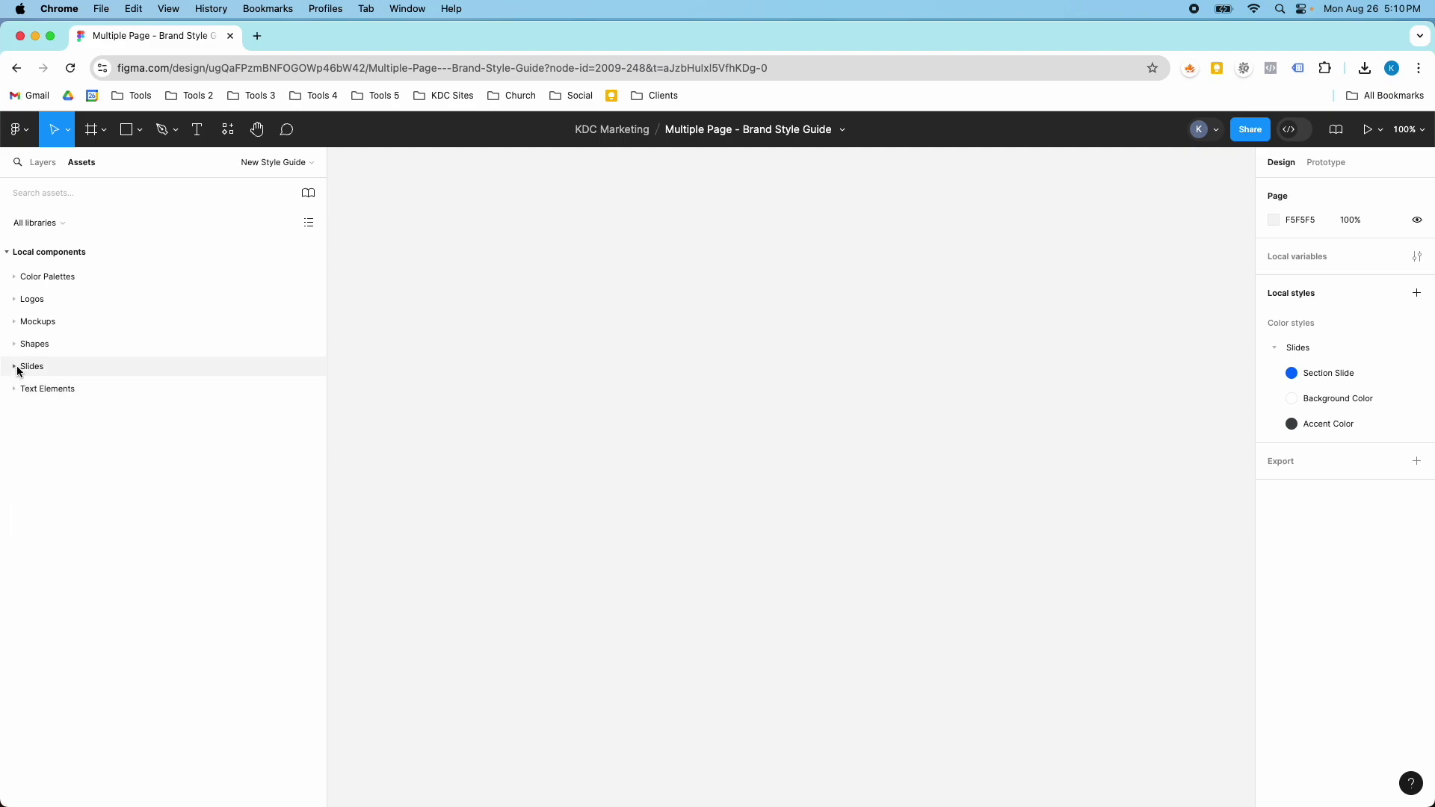
click(16, 367)
Place a Title Slide instance with three Section Title slides stacked below it
drag(278, 511, 629, 331)
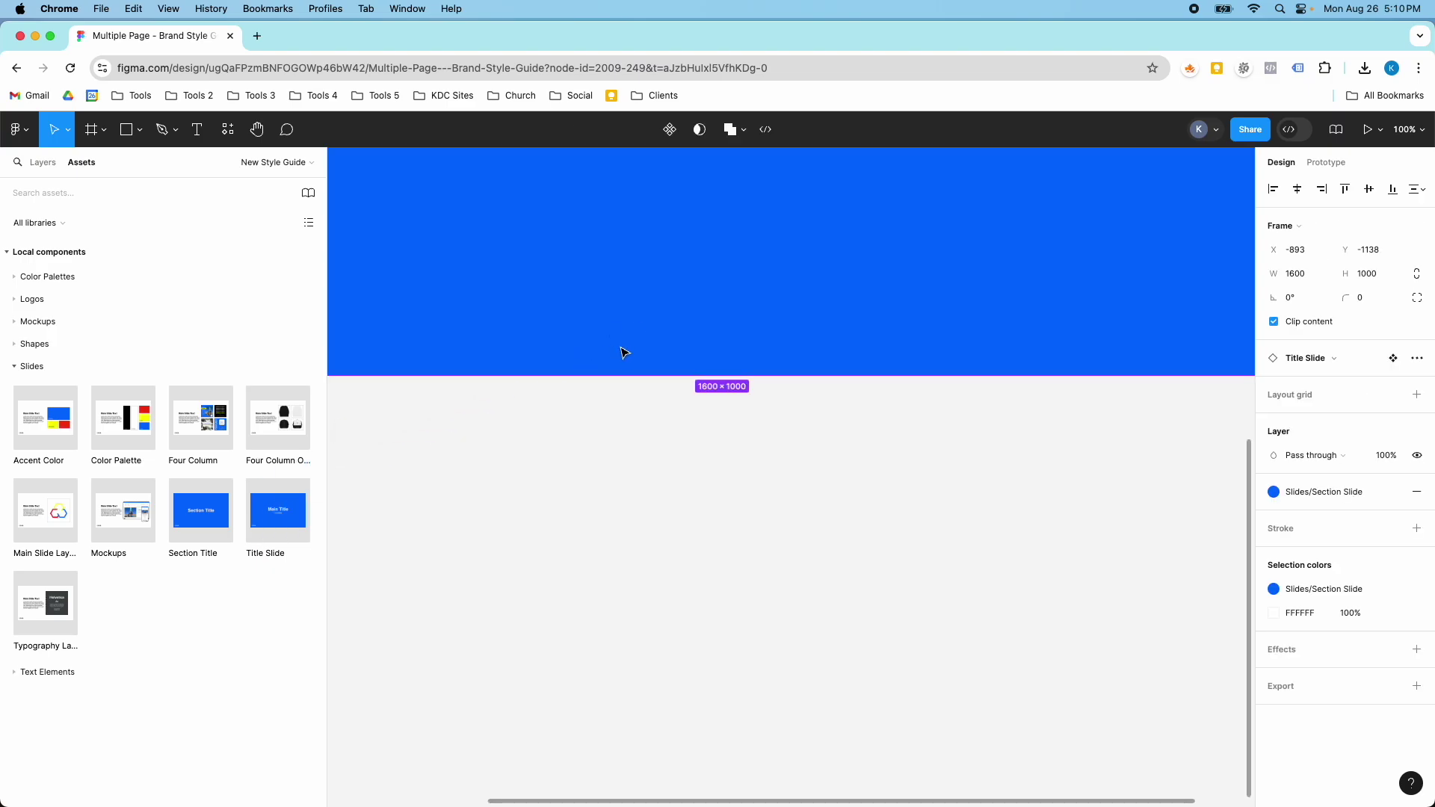
scroll(619, 343, down, 10)
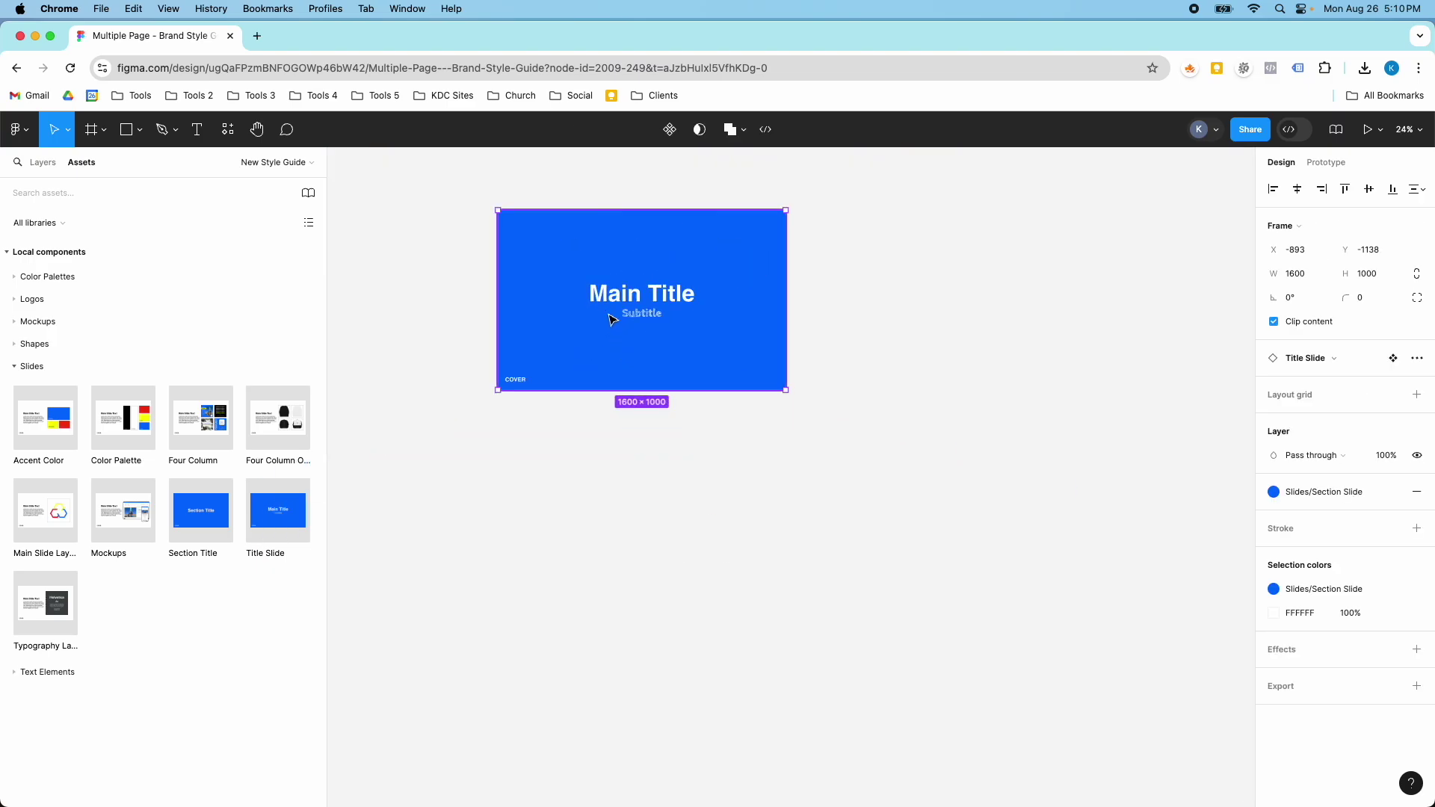
drag(240, 509, 688, 499)
scroll(642, 395, down, 1)
drag(201, 511, 561, 671)
scroll(525, 663, down, 5)
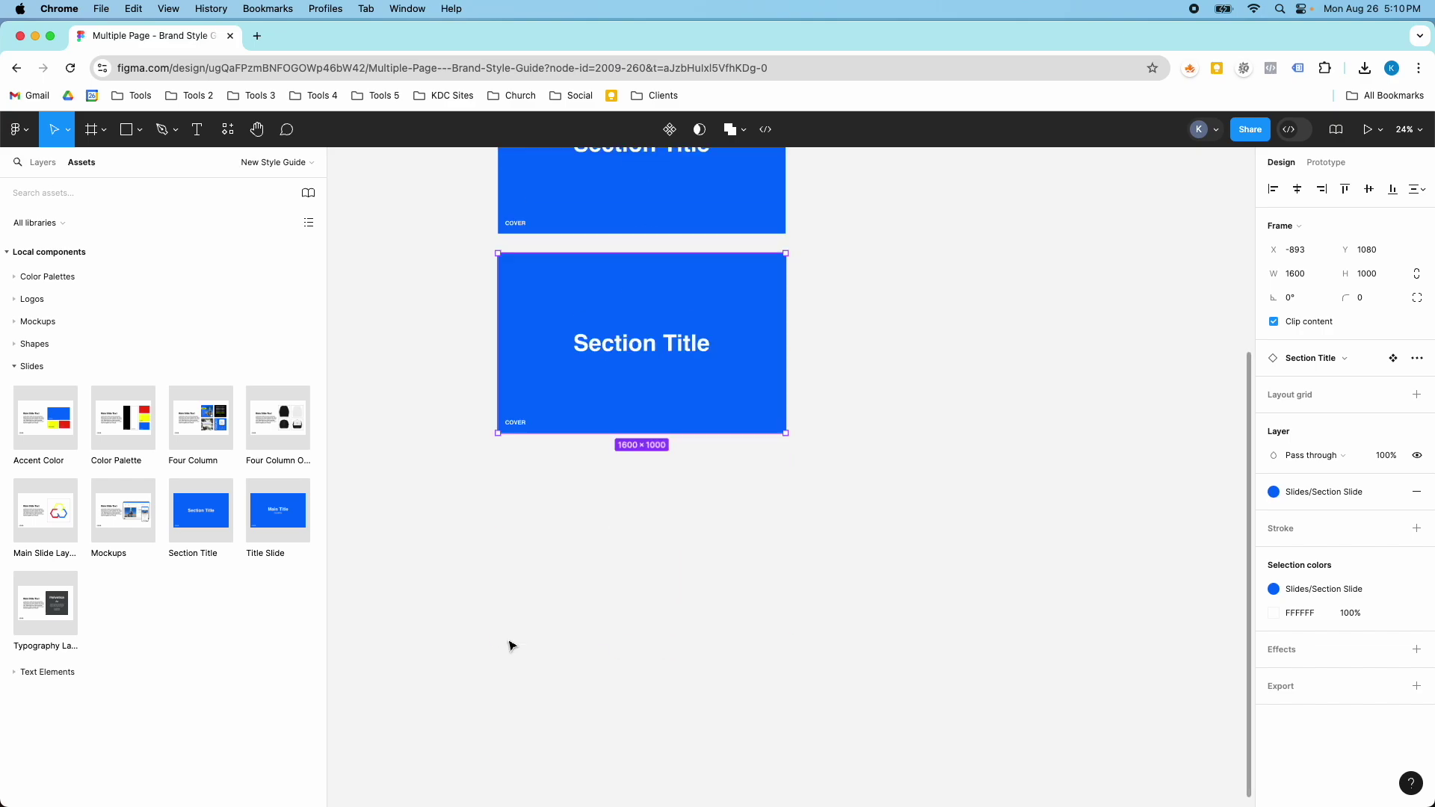
scroll(509, 643, down, 3)
drag(218, 523, 613, 617)
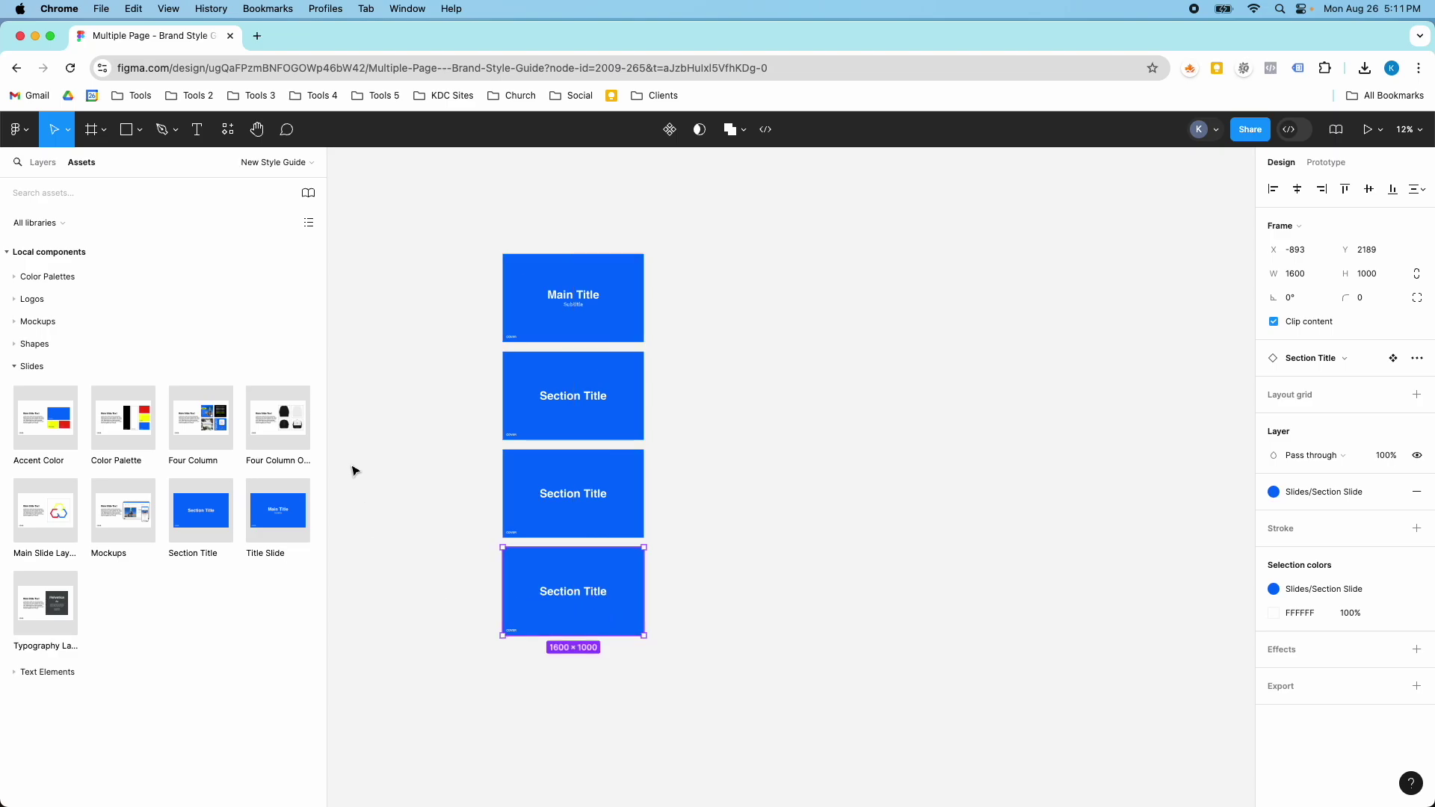
Add three Main Slide Layout slides in a row, plus Accent Color and Color Palette slides
drag(48, 510, 727, 397)
drag(52, 517, 884, 407)
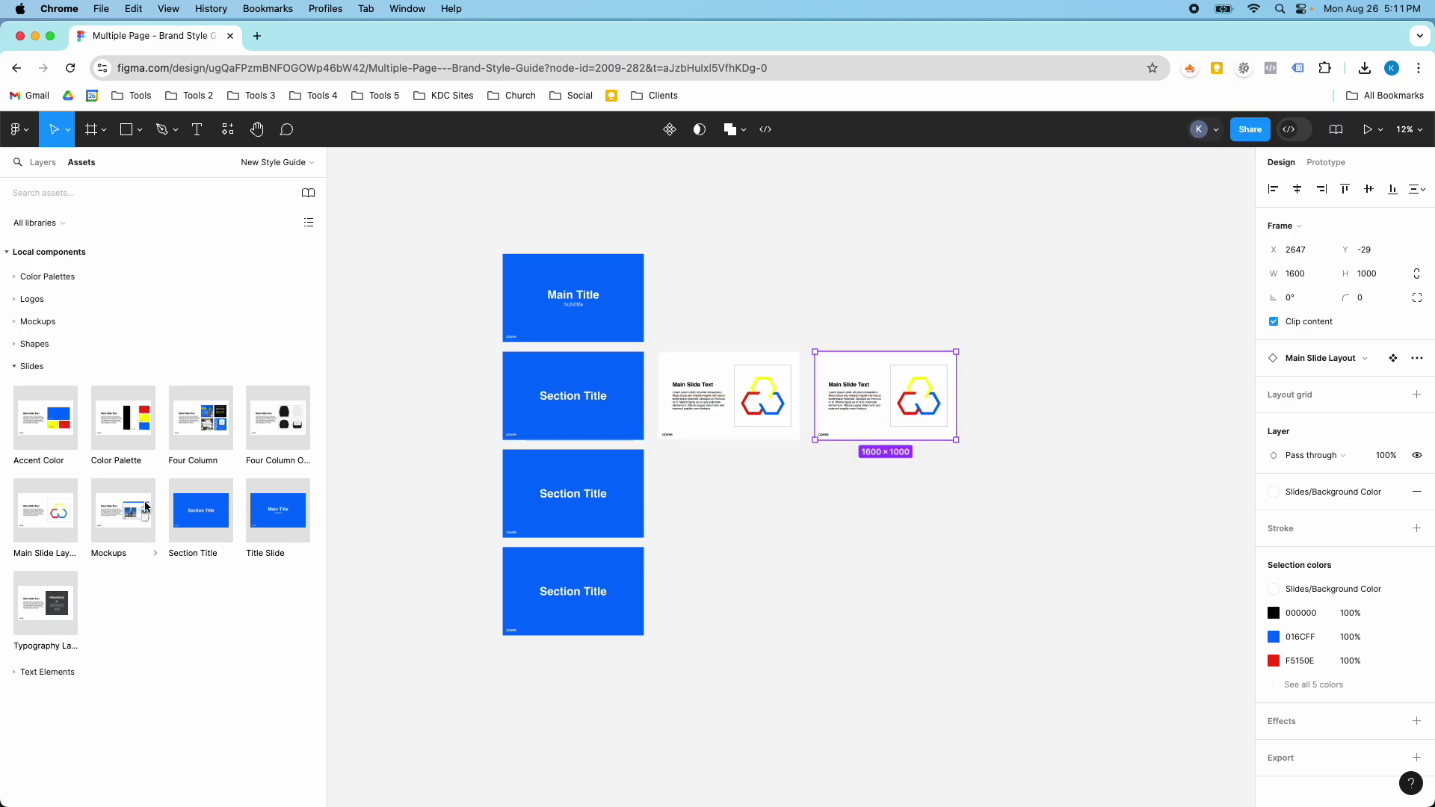
drag(64, 517, 1051, 414)
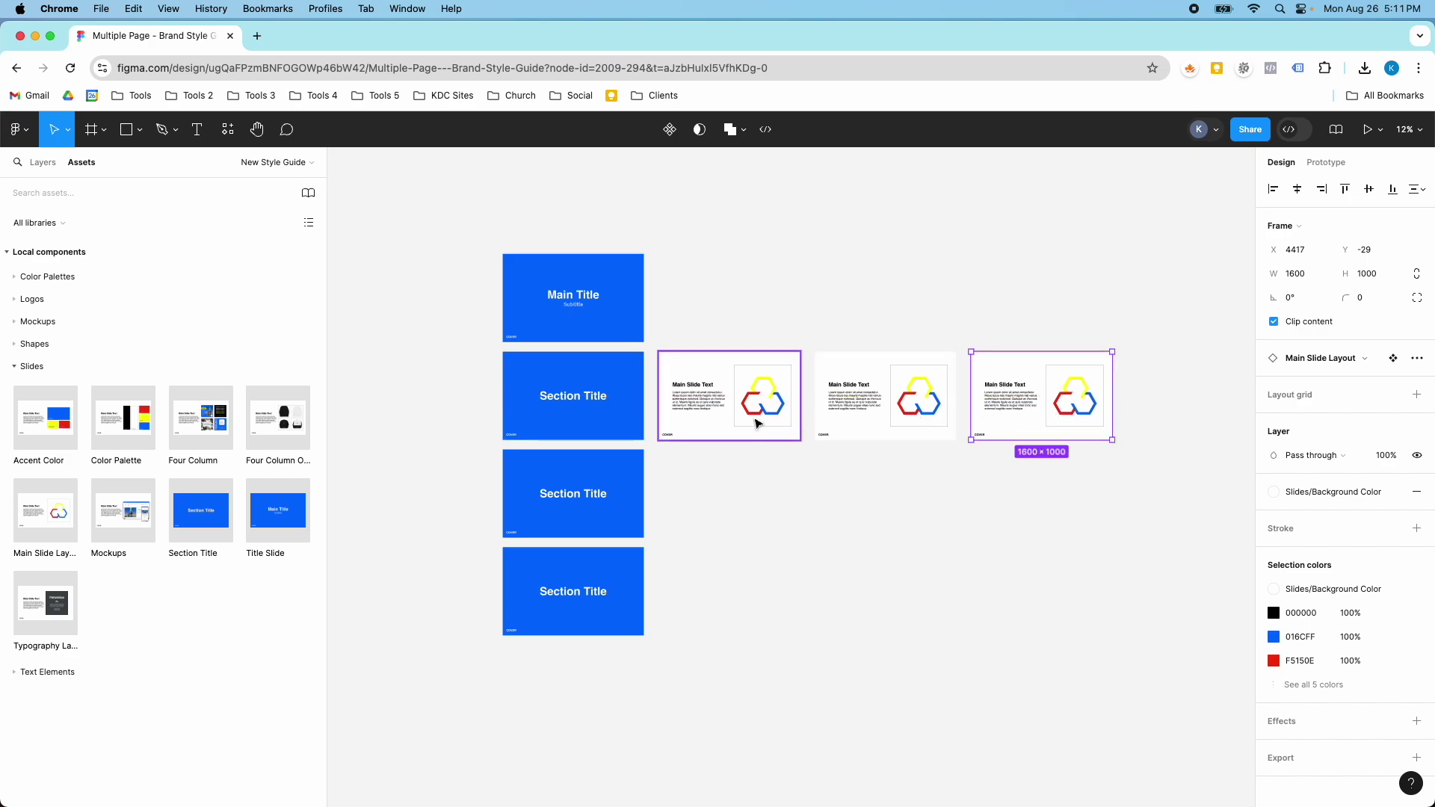
drag(36, 423, 713, 592)
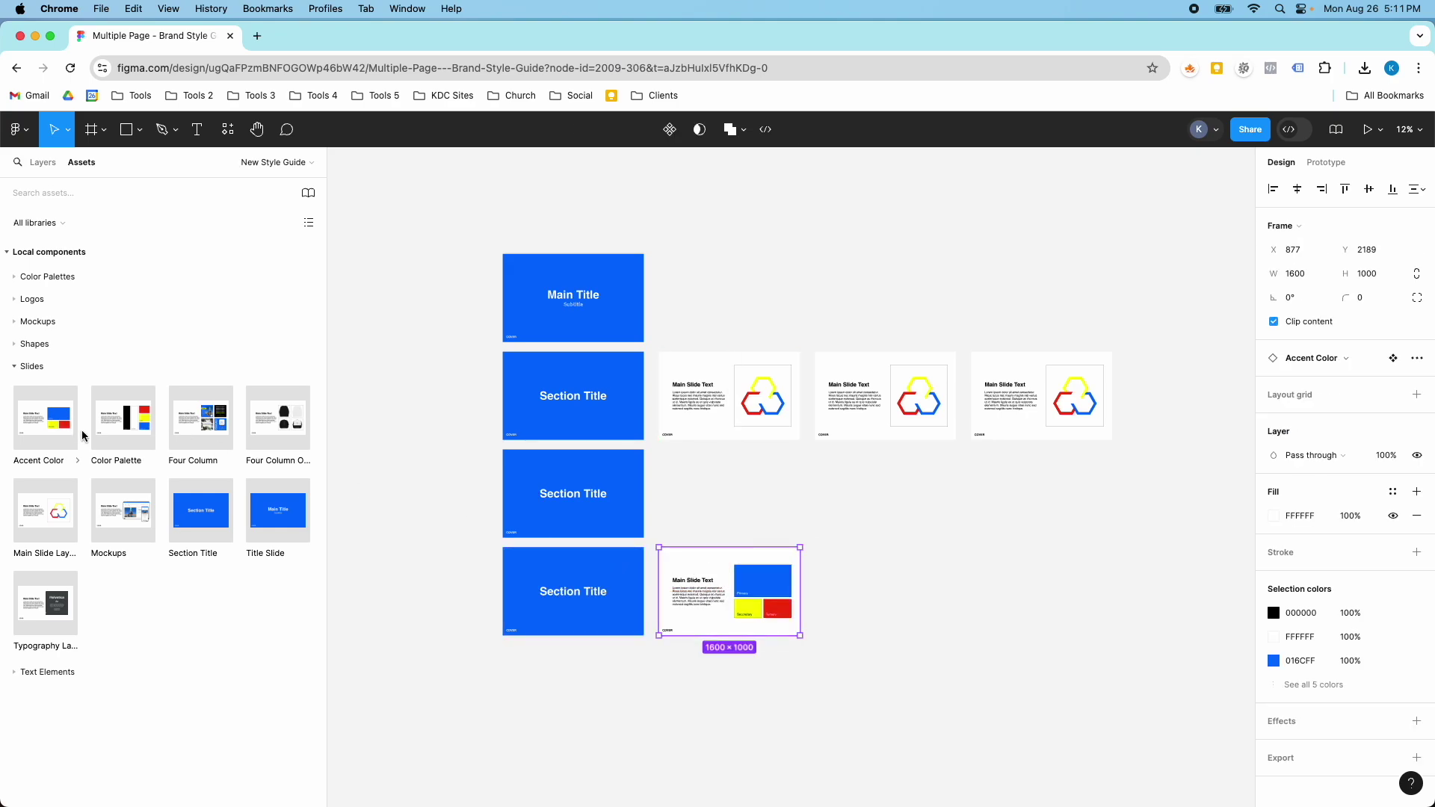
drag(139, 431, 719, 571)
Move Accent Color beside Color Palette, then add Mockups and Four Column slides in the bottom row
drag(859, 579, 855, 594)
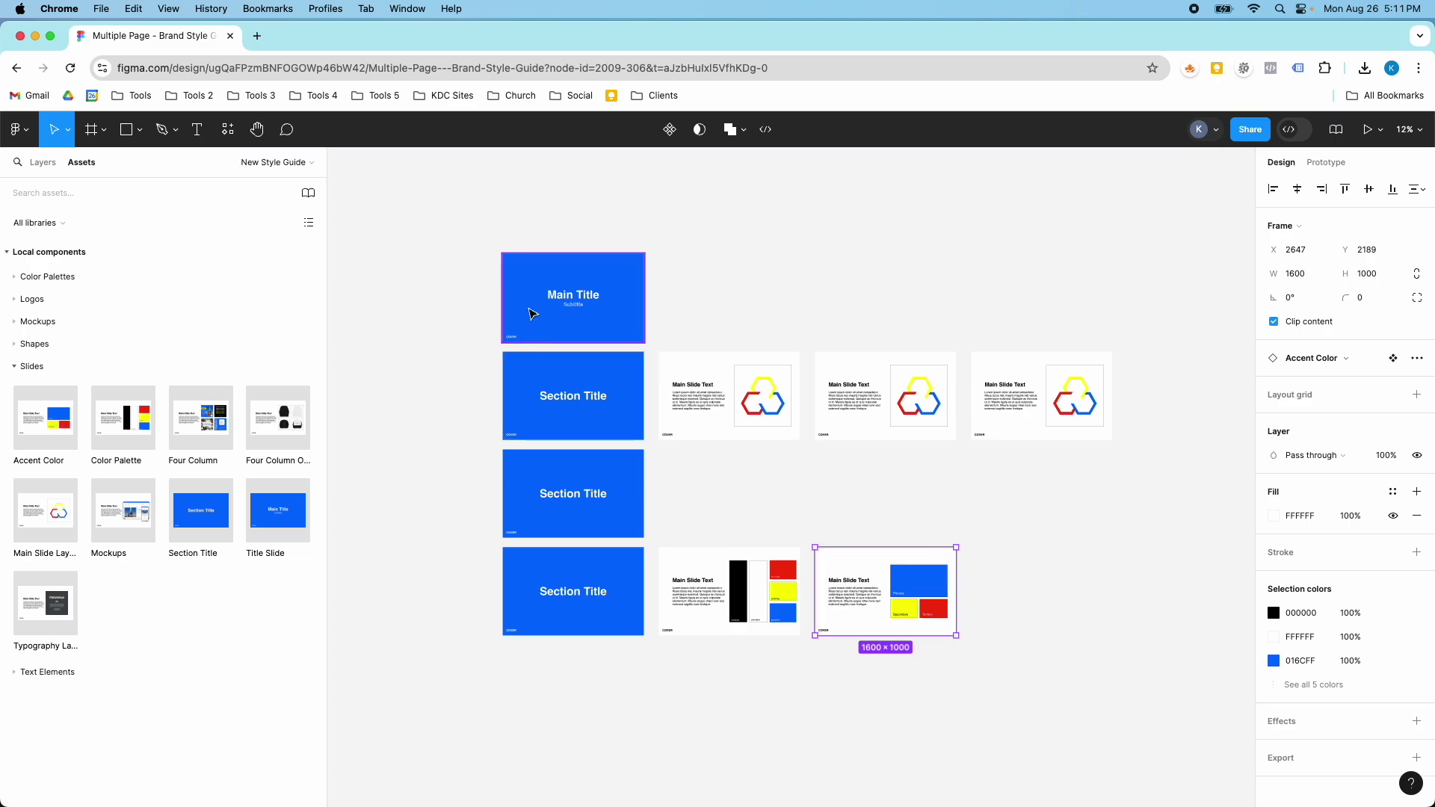
scroll(528, 314, up, 5)
scroll(970, 362, down, 5)
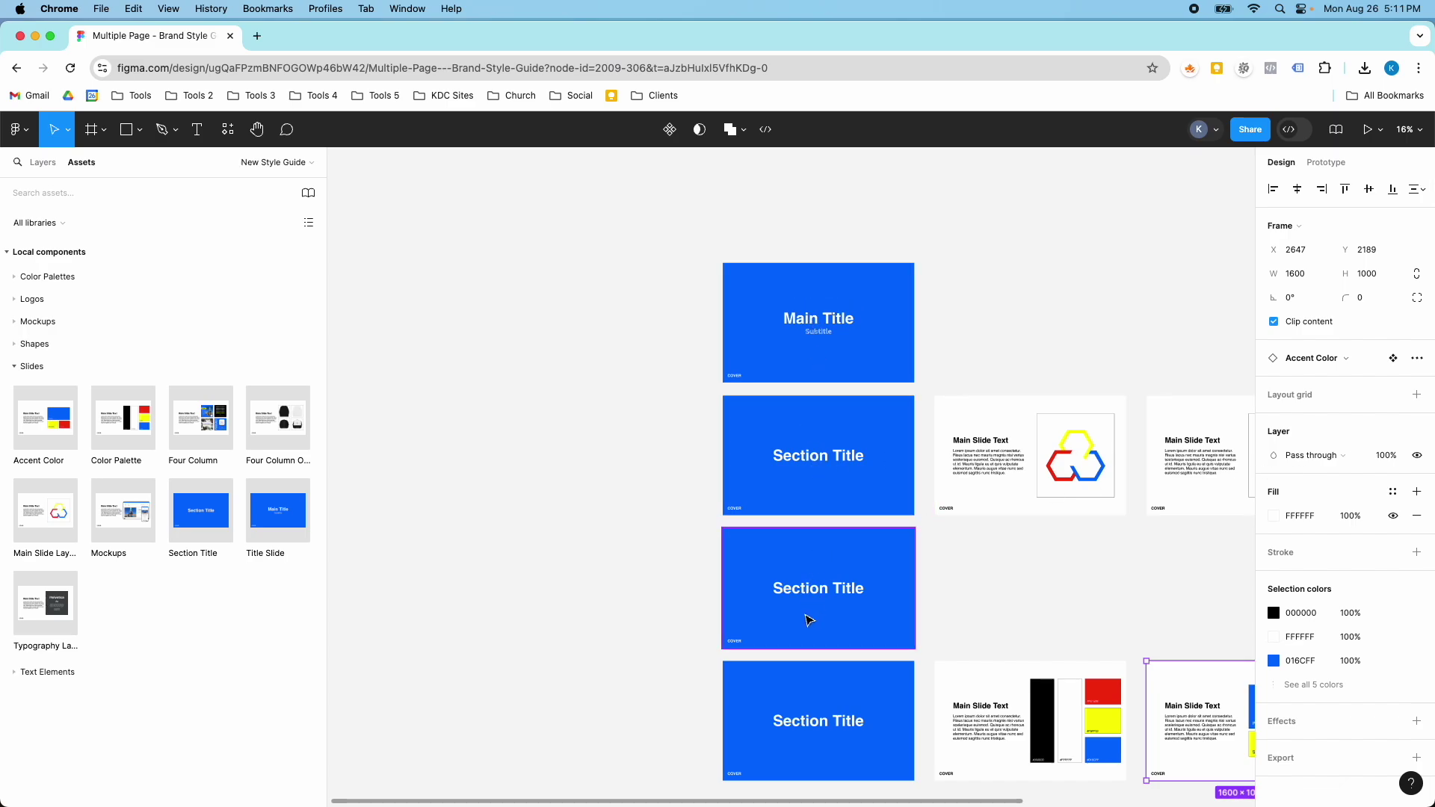
scroll(819, 658, down, 5)
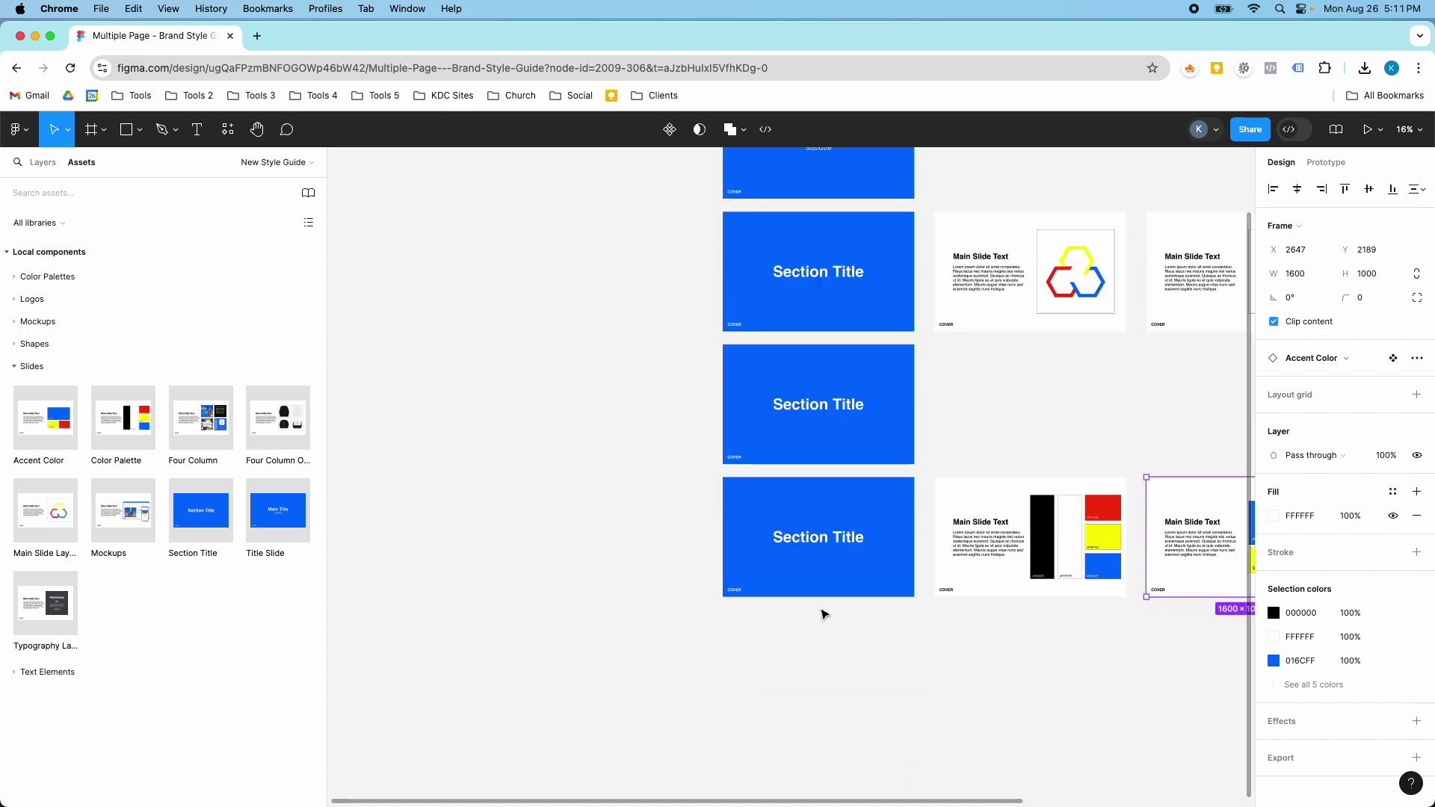
scroll(821, 613, down, 1)
drag(200, 525, 817, 656)
drag(137, 531, 1038, 675)
drag(210, 441, 1210, 713)
scroll(1212, 715, down, 5)
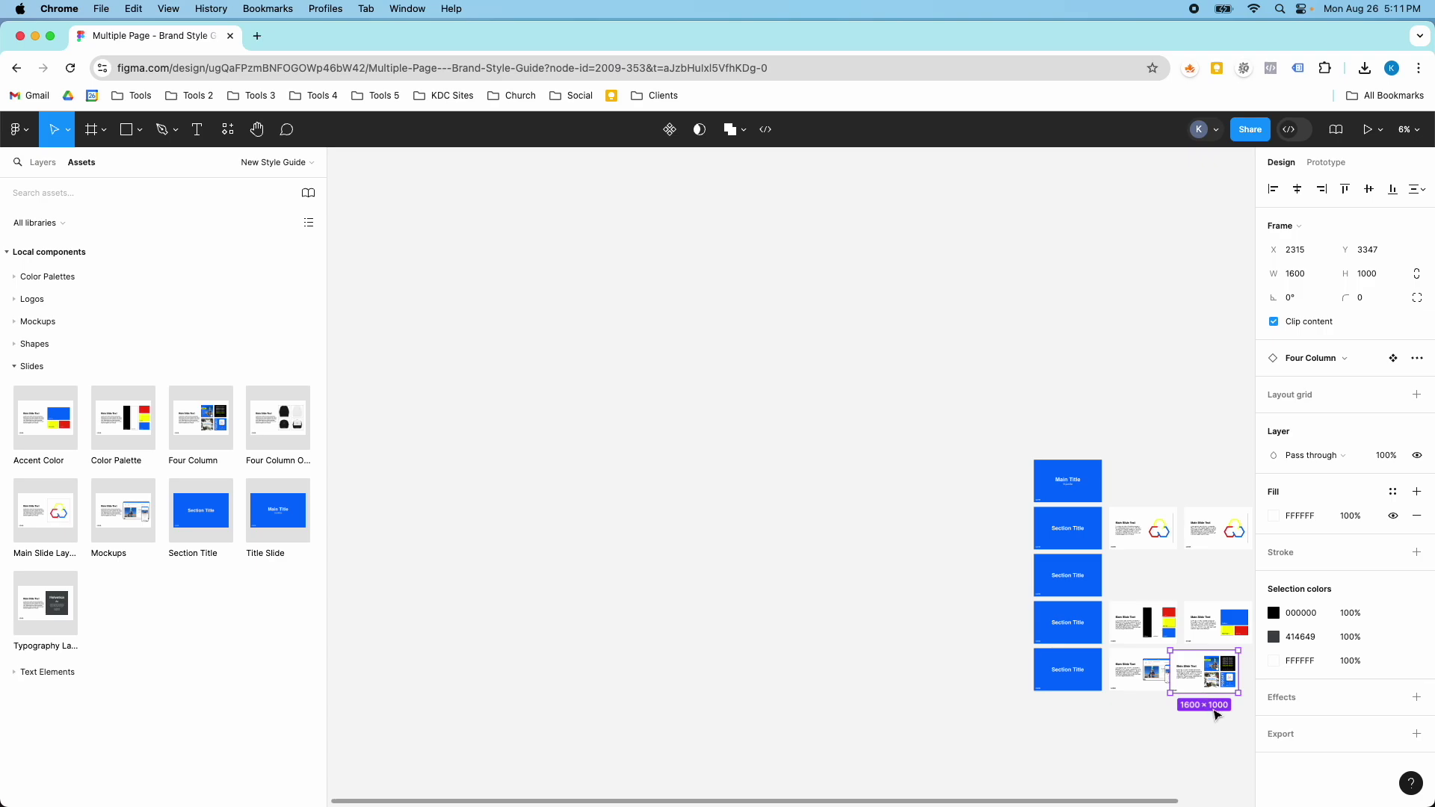
scroll(1212, 715, up, 5)
scroll(822, 553, right, 5)
drag(576, 503, 630, 507)
scroll(629, 509, down, 5)
click(630, 507)
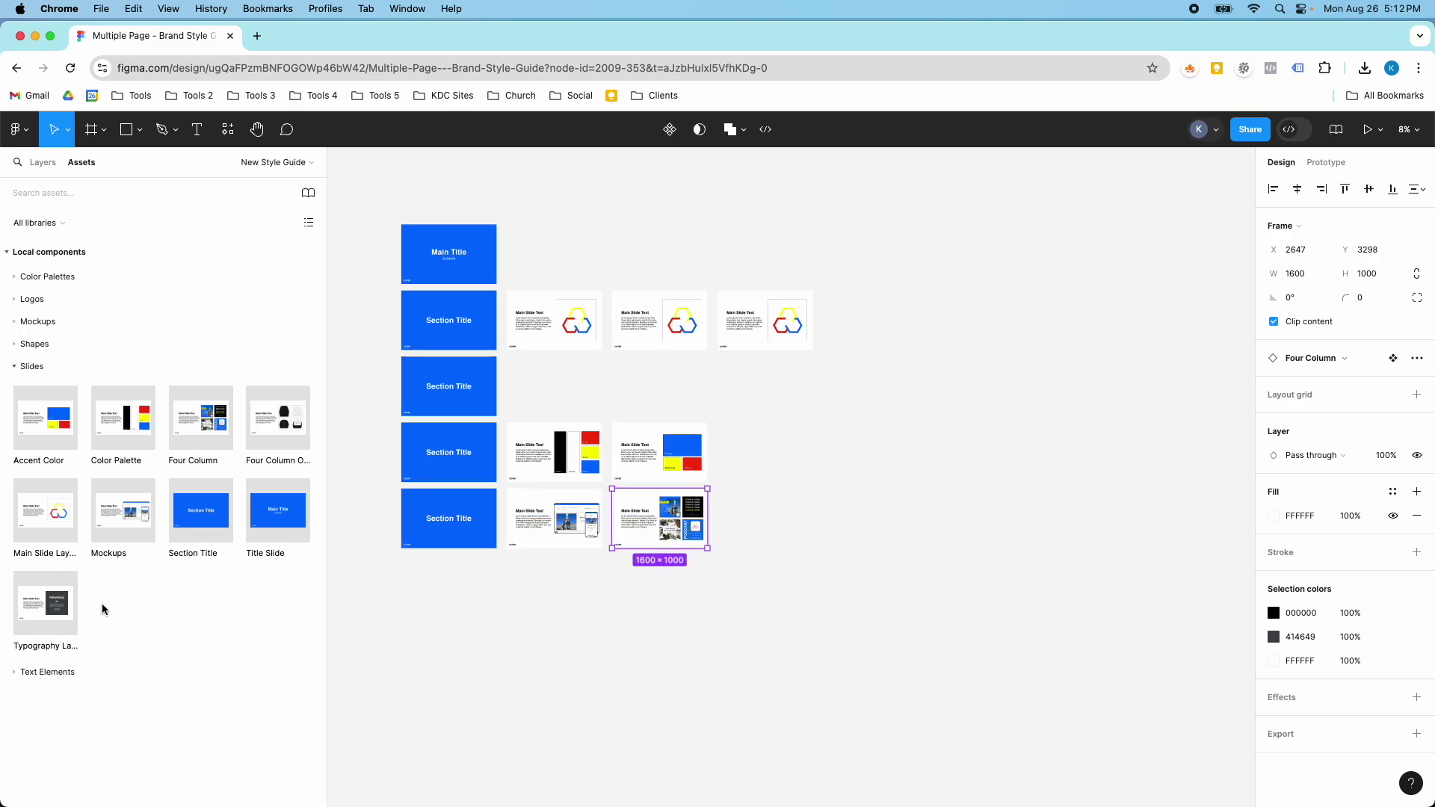
Fill the third row with two Typography Layout slides and the Four Column Option 2 slide
drag(46, 614, 559, 395)
drag(71, 630, 660, 416)
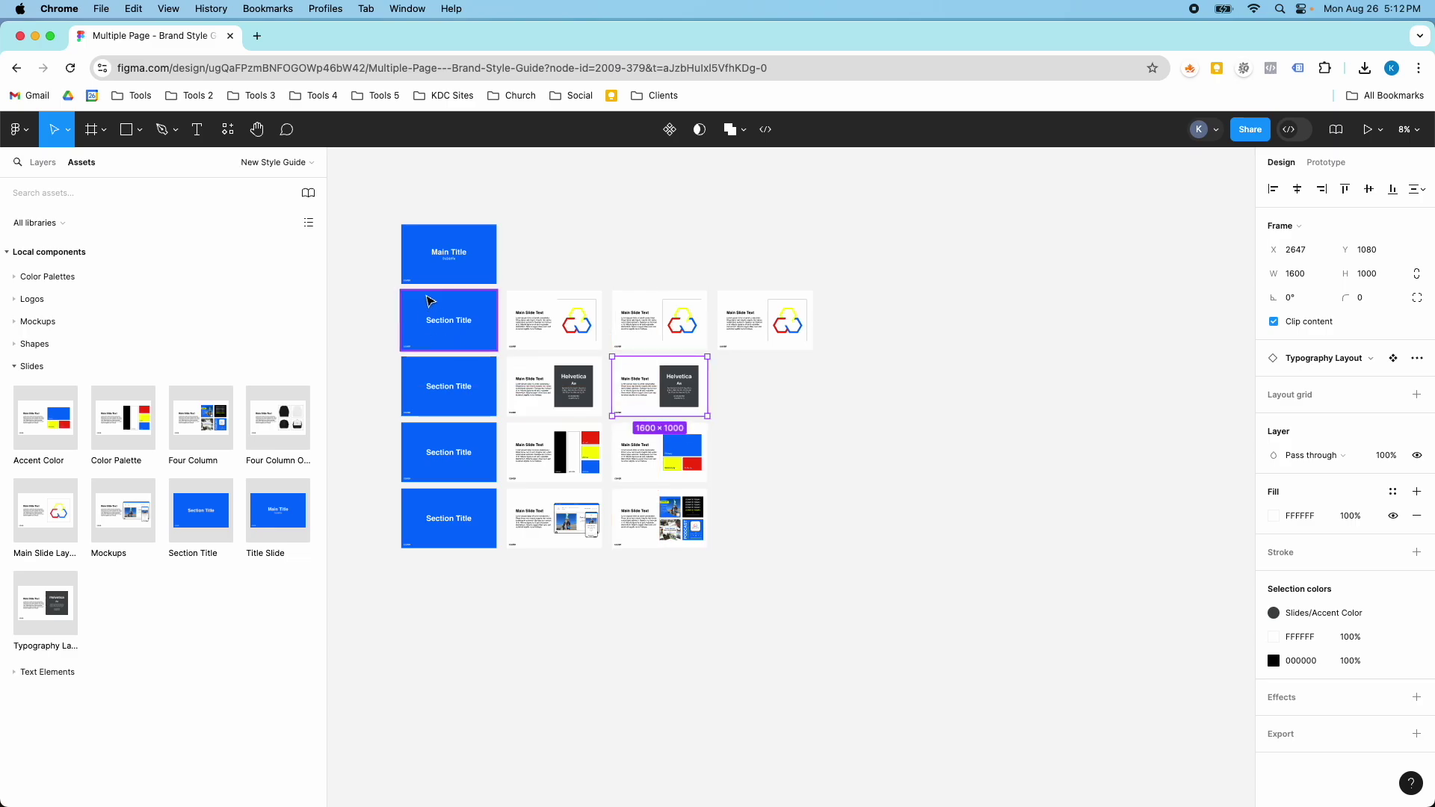
drag(265, 407, 739, 515)
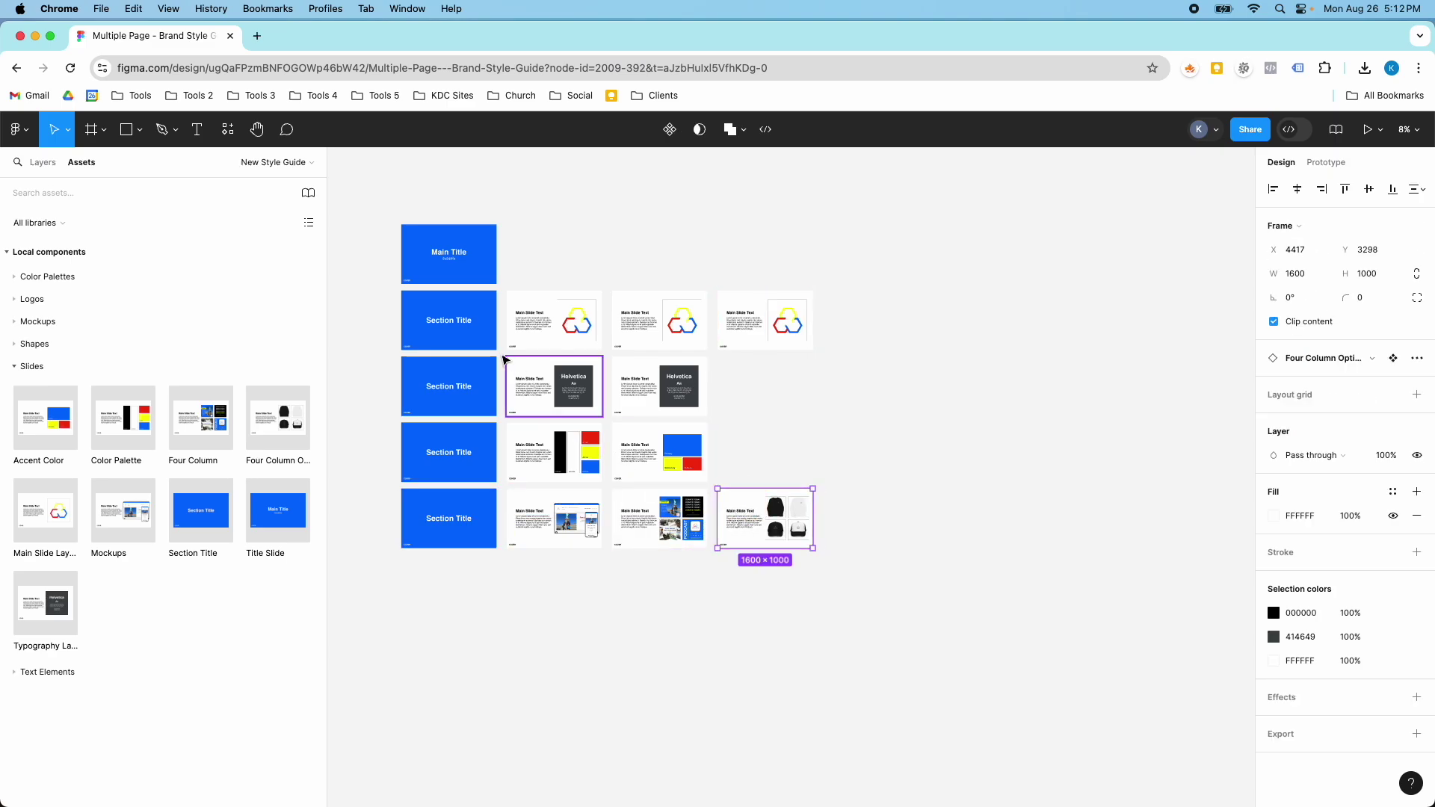
scroll(471, 336, up, 5)
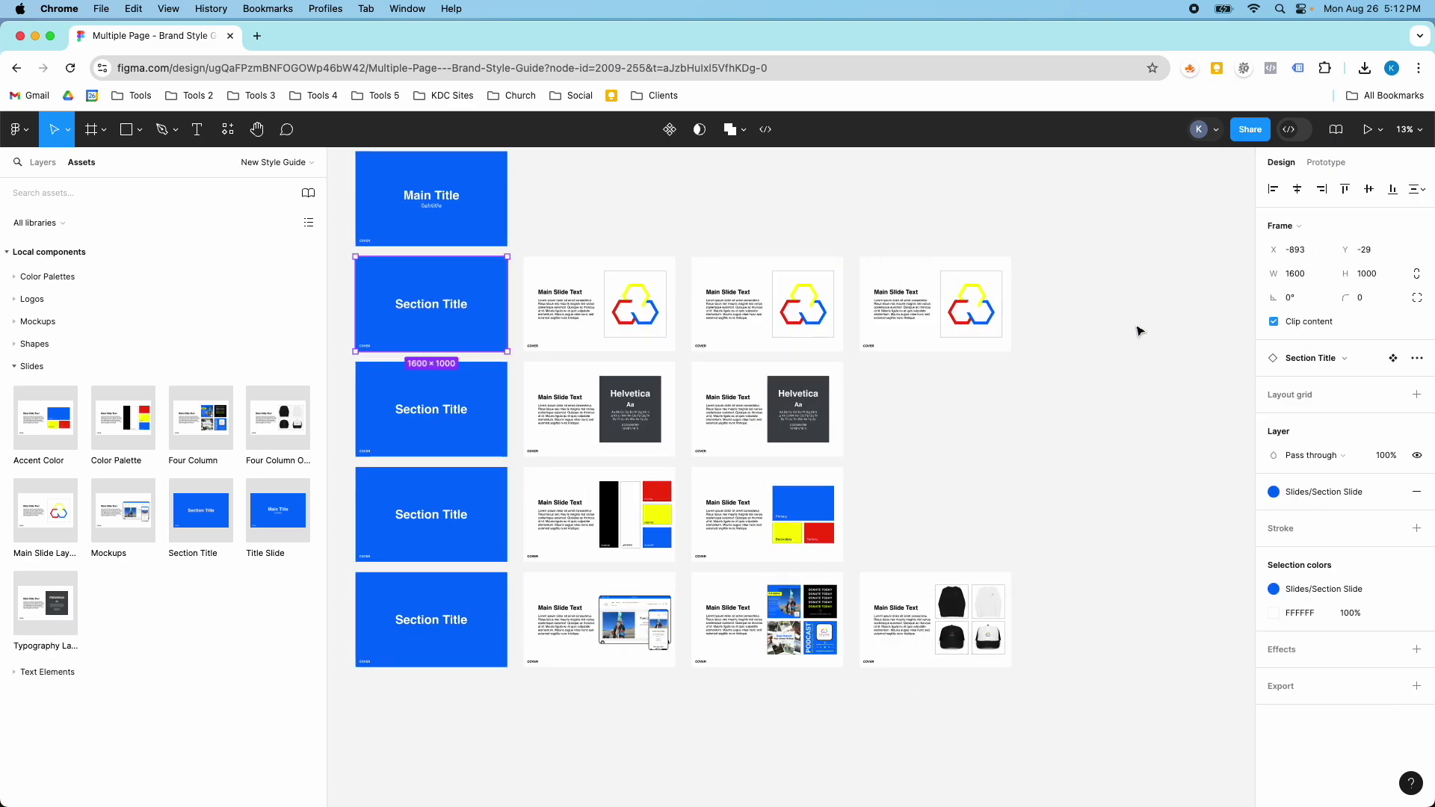
Check the Section Title instance's options, then select Title Slide on the Components page
click(1417, 359)
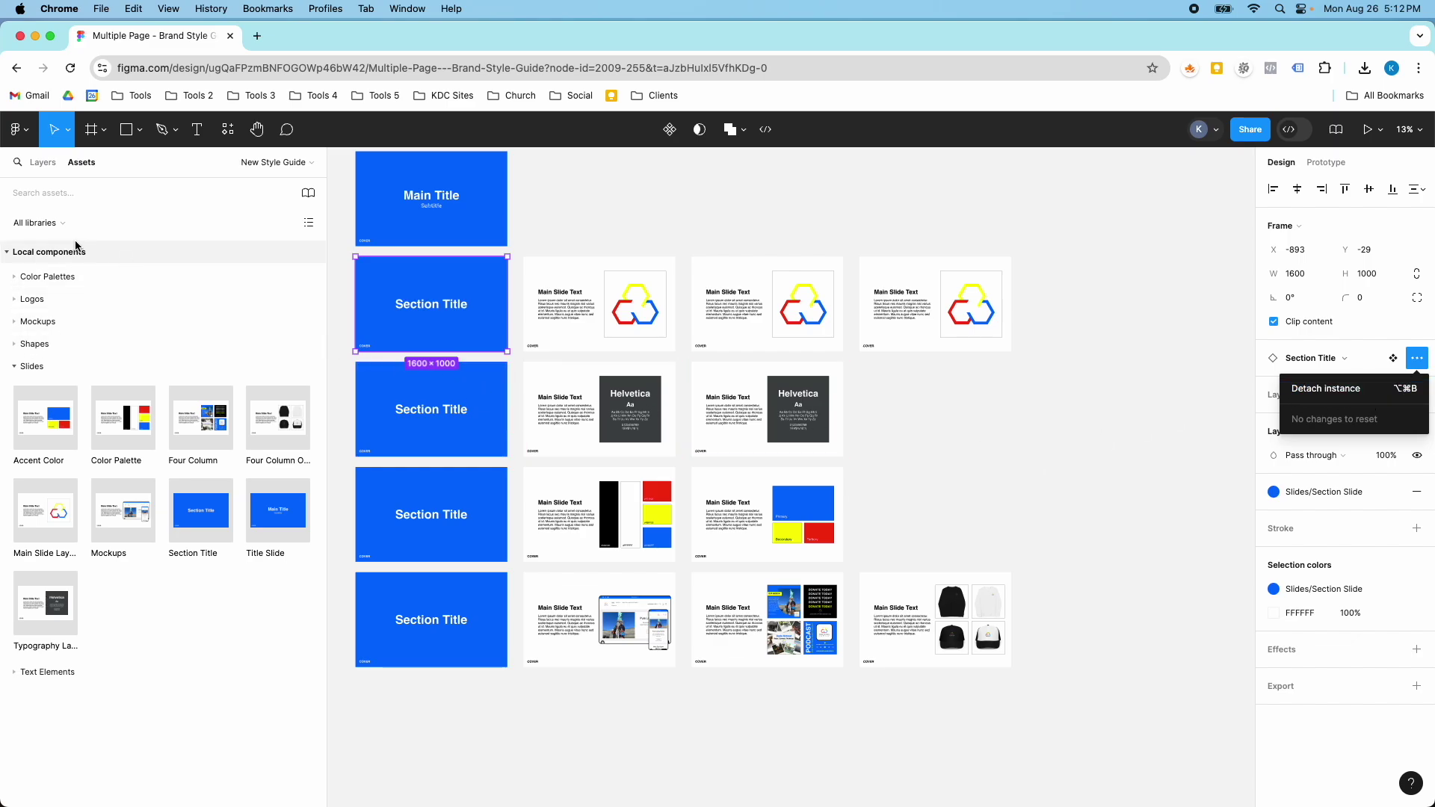
click(42, 162)
click(56, 217)
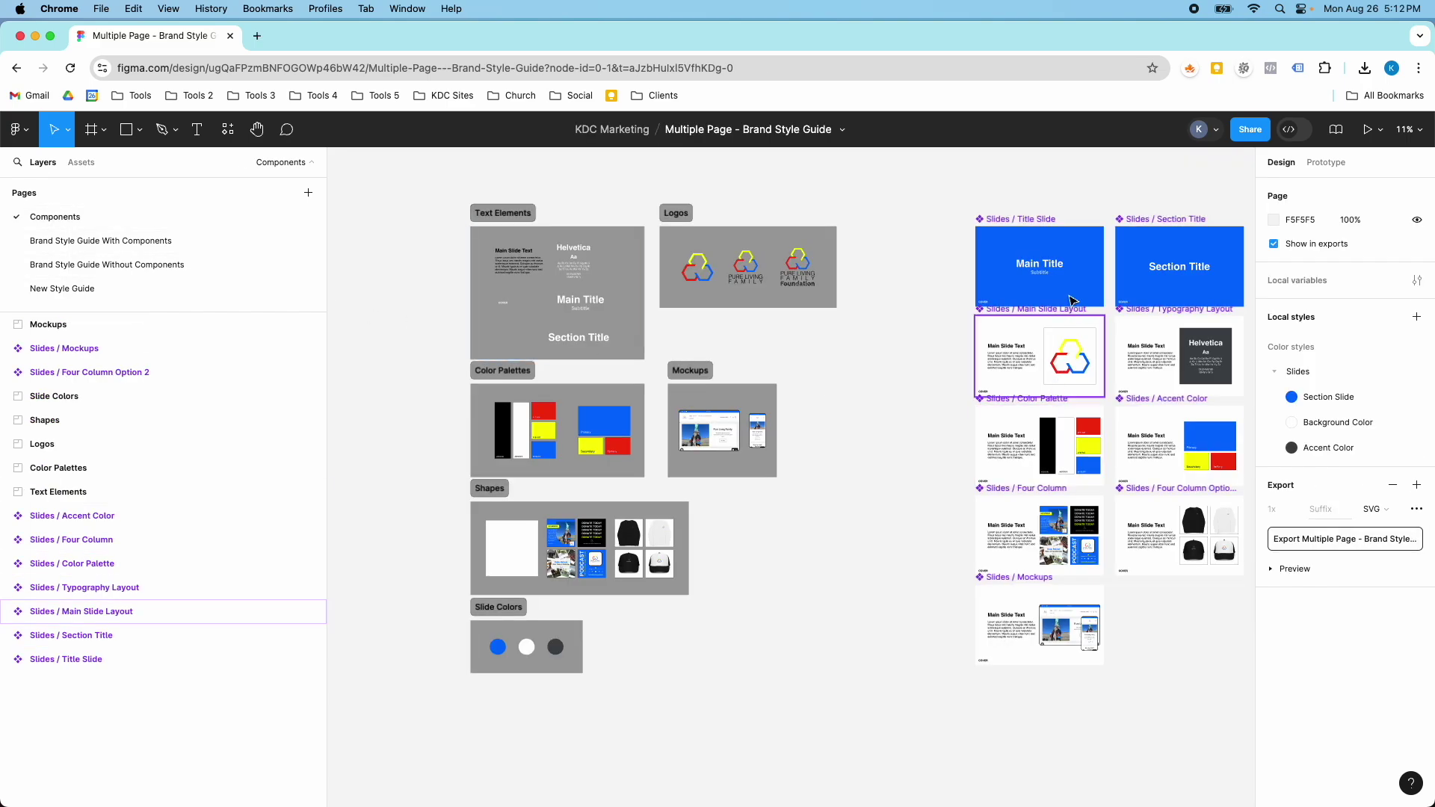
scroll(1110, 257, up, 5)
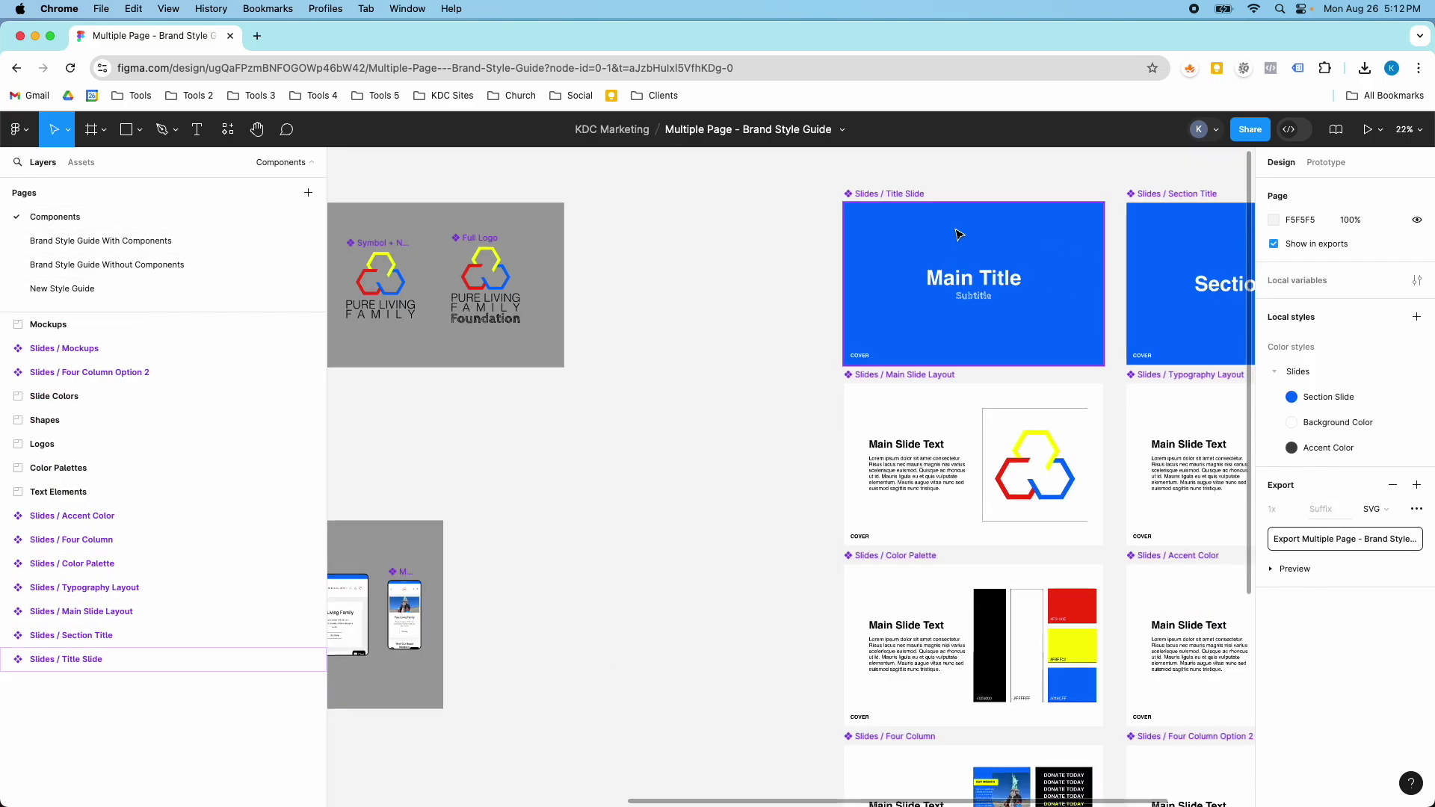
click(899, 224)
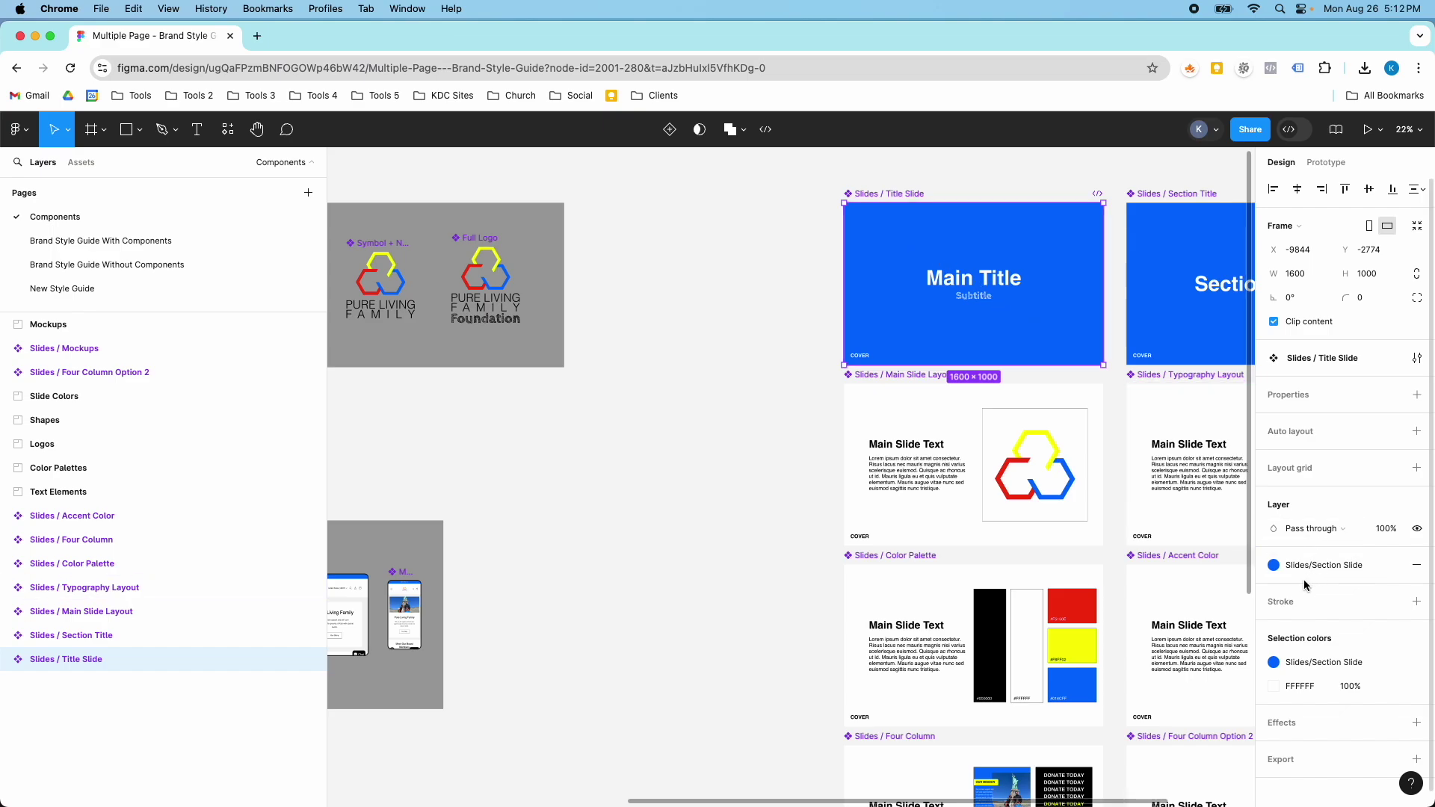
Edit the blue circle's Section Slide fill style and change its colour to green
scroll(459, 538, down, 5)
scroll(432, 538, down, 5)
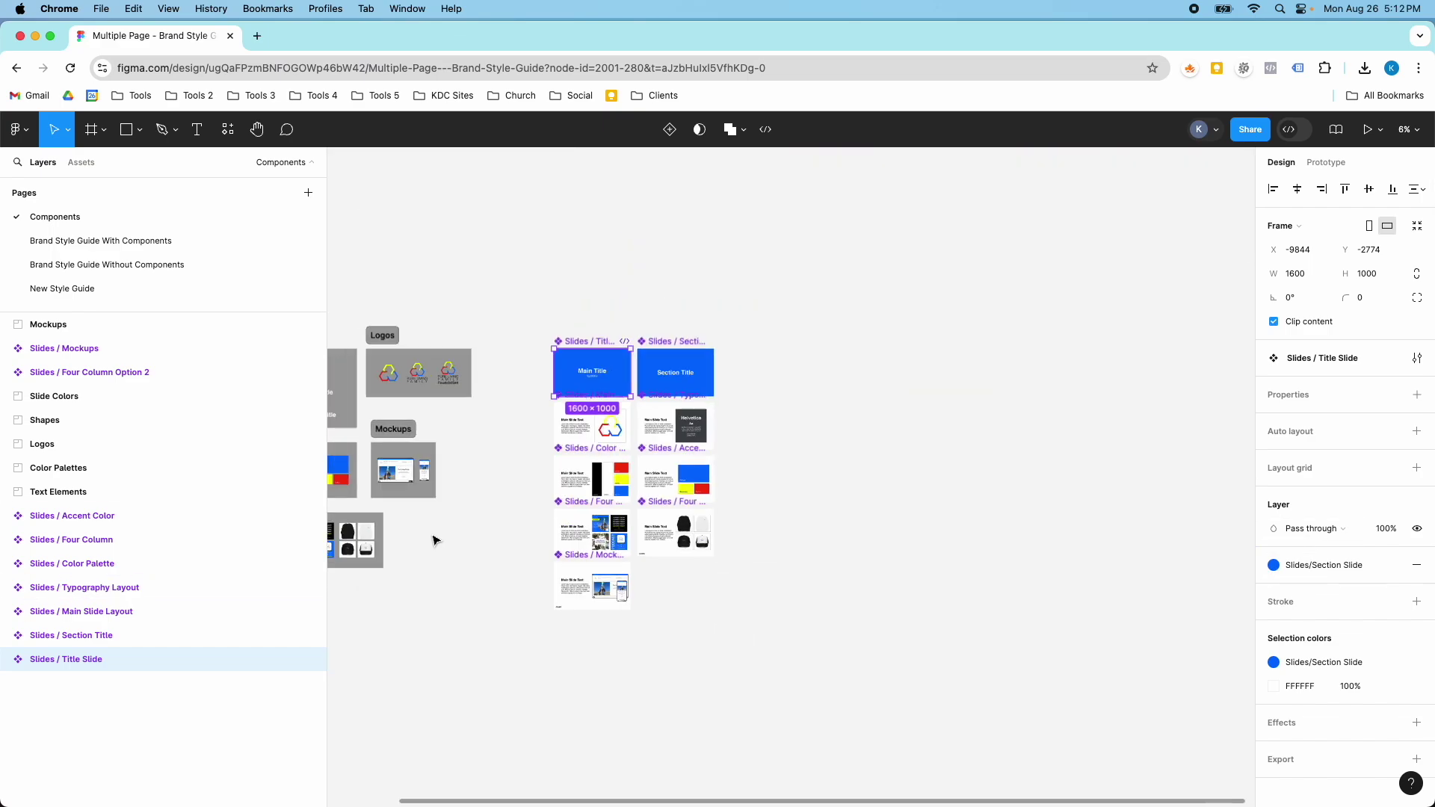
scroll(394, 568, up, 2)
click(387, 564)
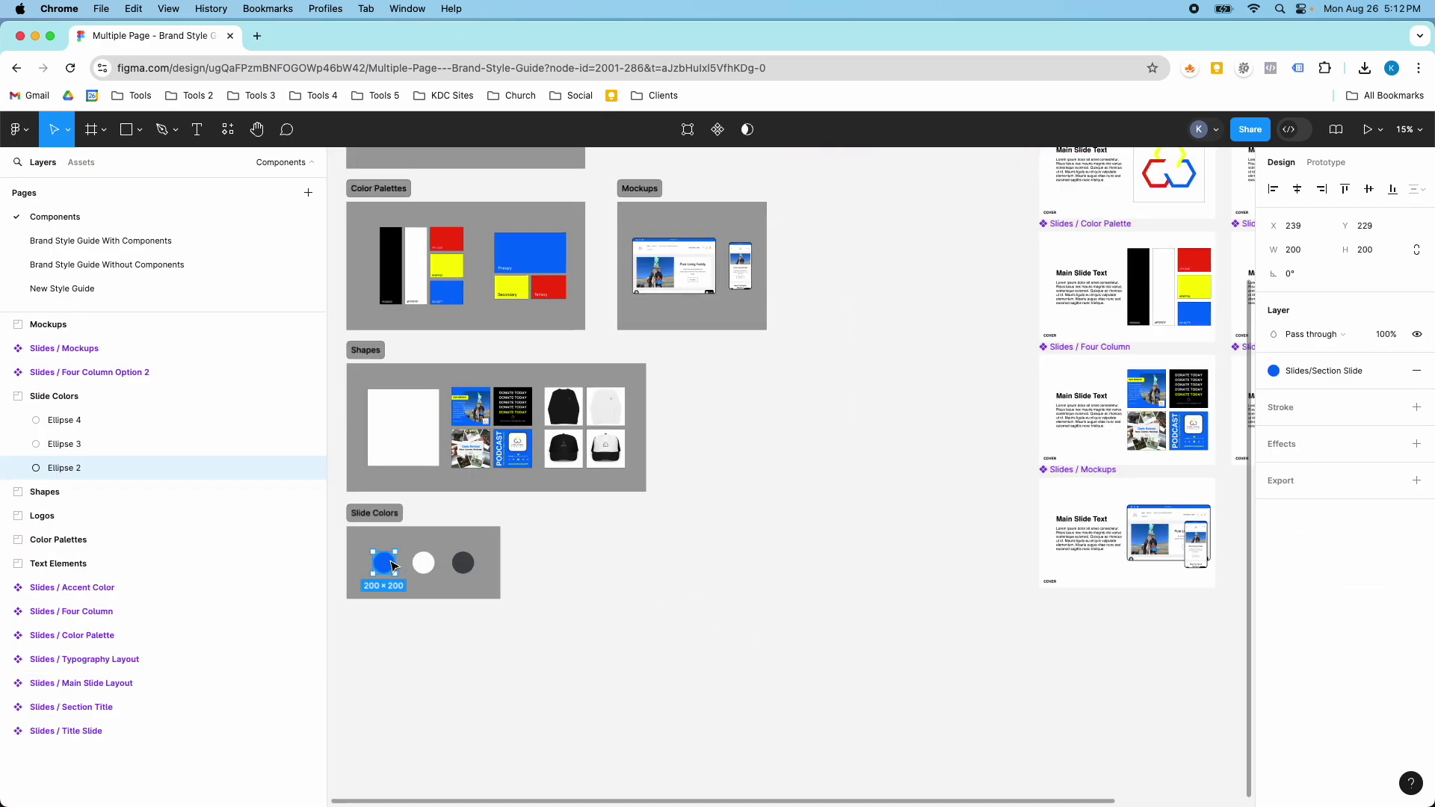
click(1279, 375)
click(1232, 494)
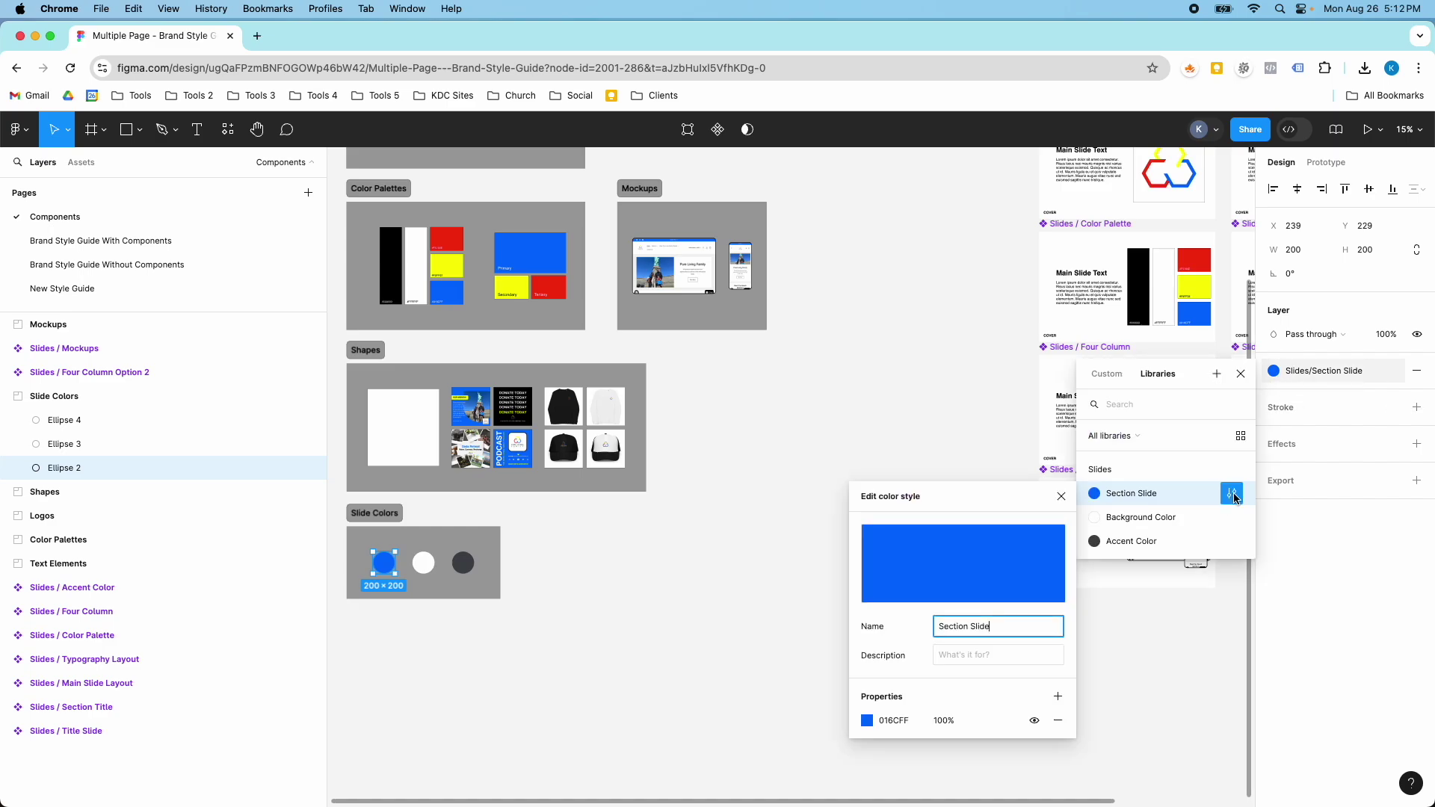
click(867, 720)
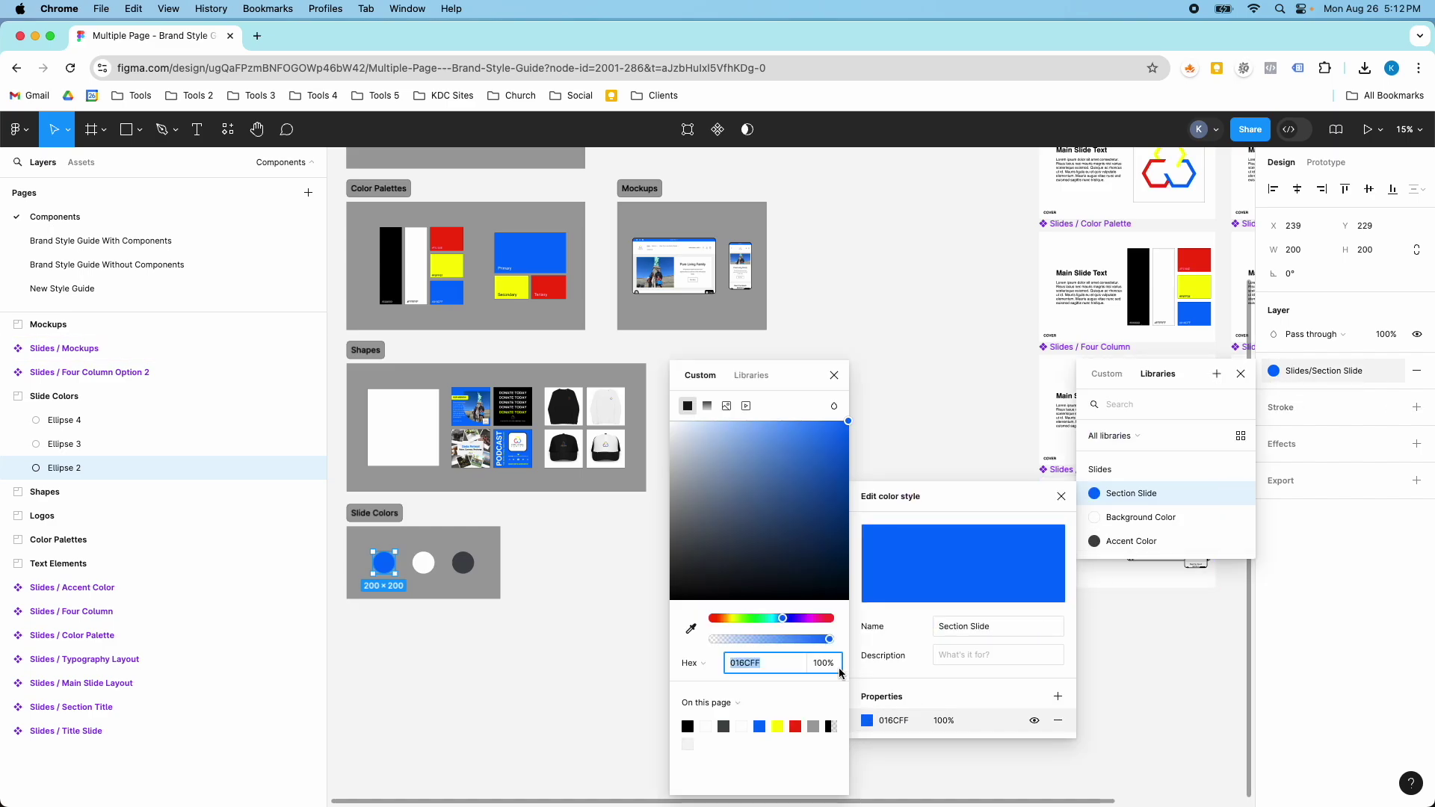
click(758, 620)
click(1061, 497)
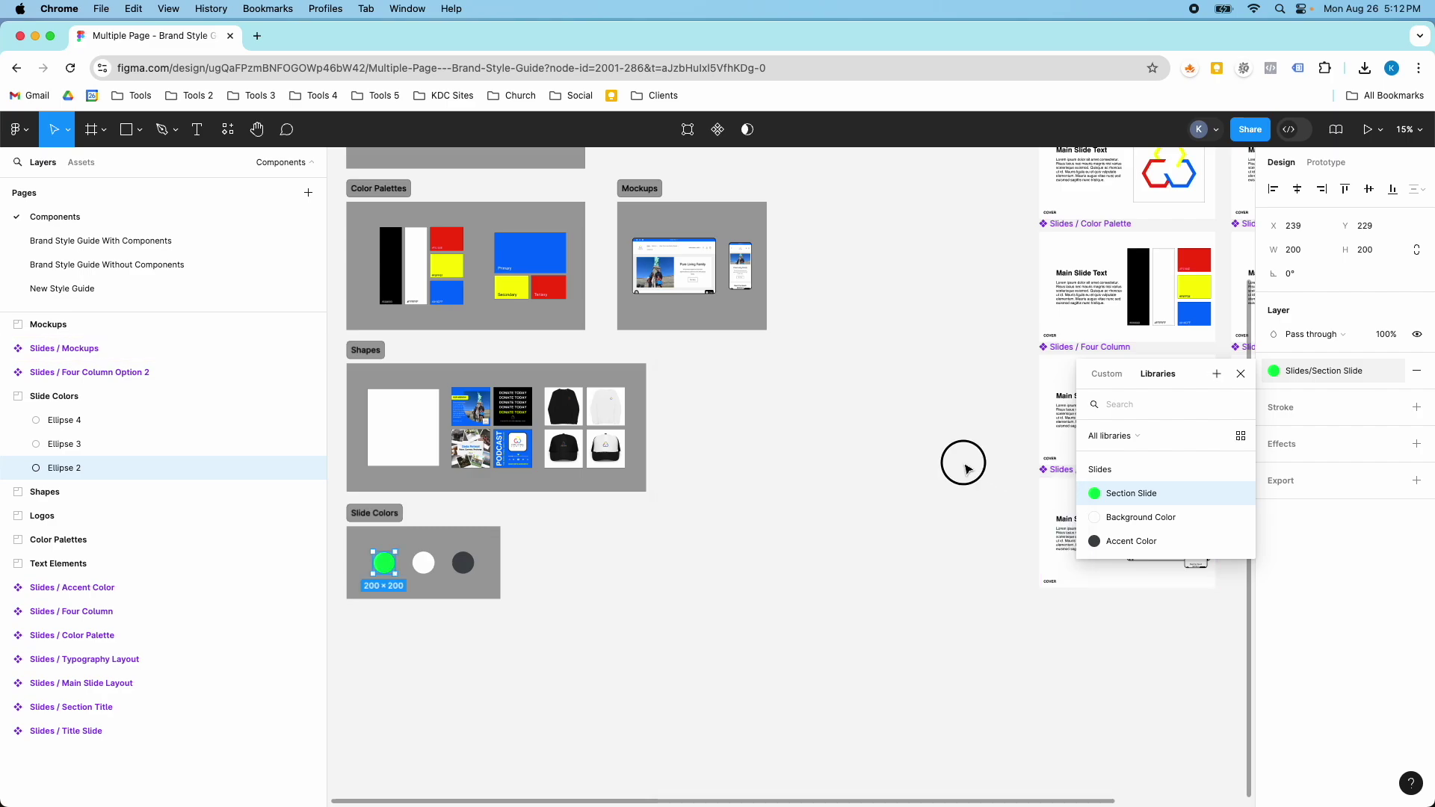
click(961, 464)
Confirm the green slides on New Style Guide, then reselect the green circle on Components
scroll(1008, 419, up, 5)
scroll(1063, 451, down, 5)
scroll(1173, 402, up, 3)
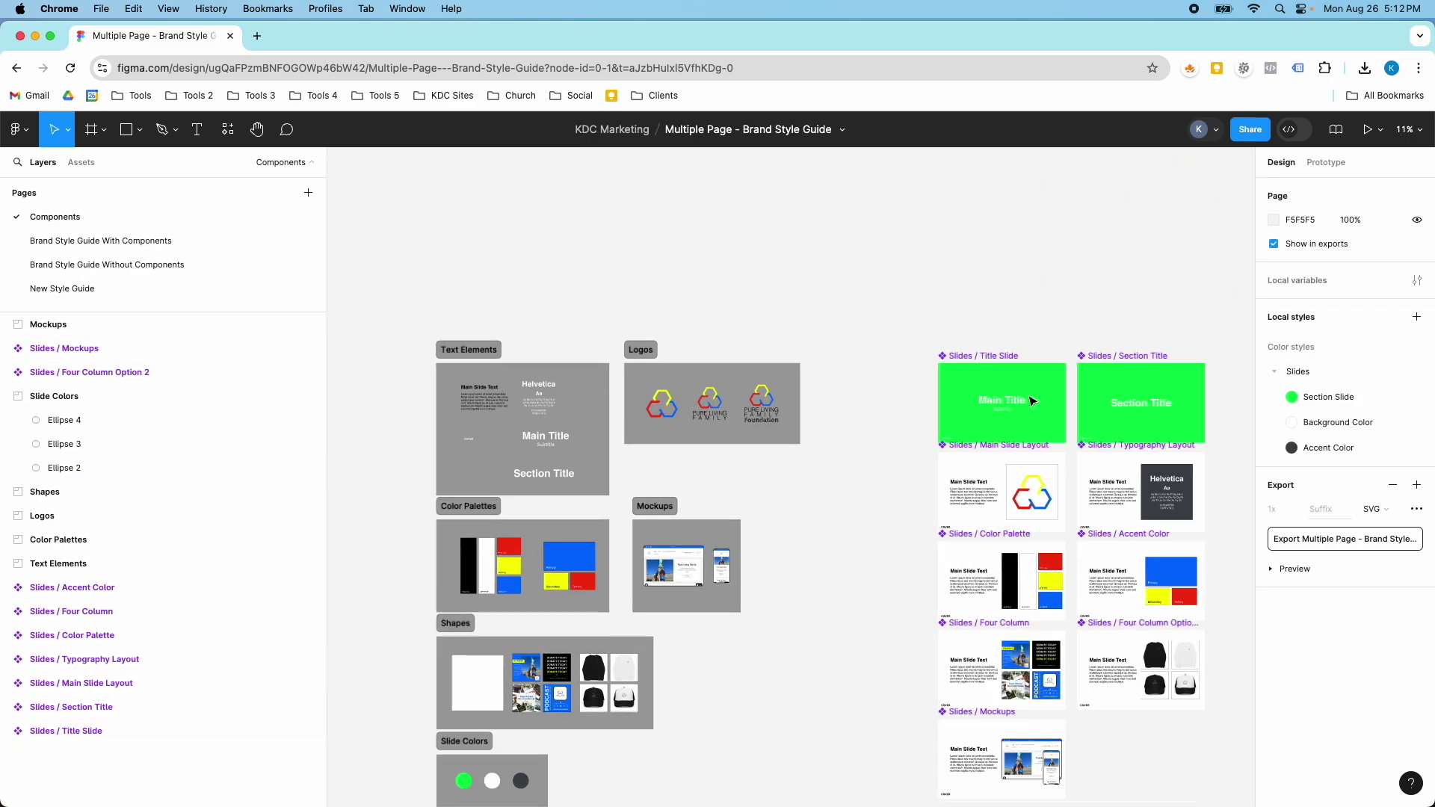
scroll(1033, 401, down, 1)
click(119, 292)
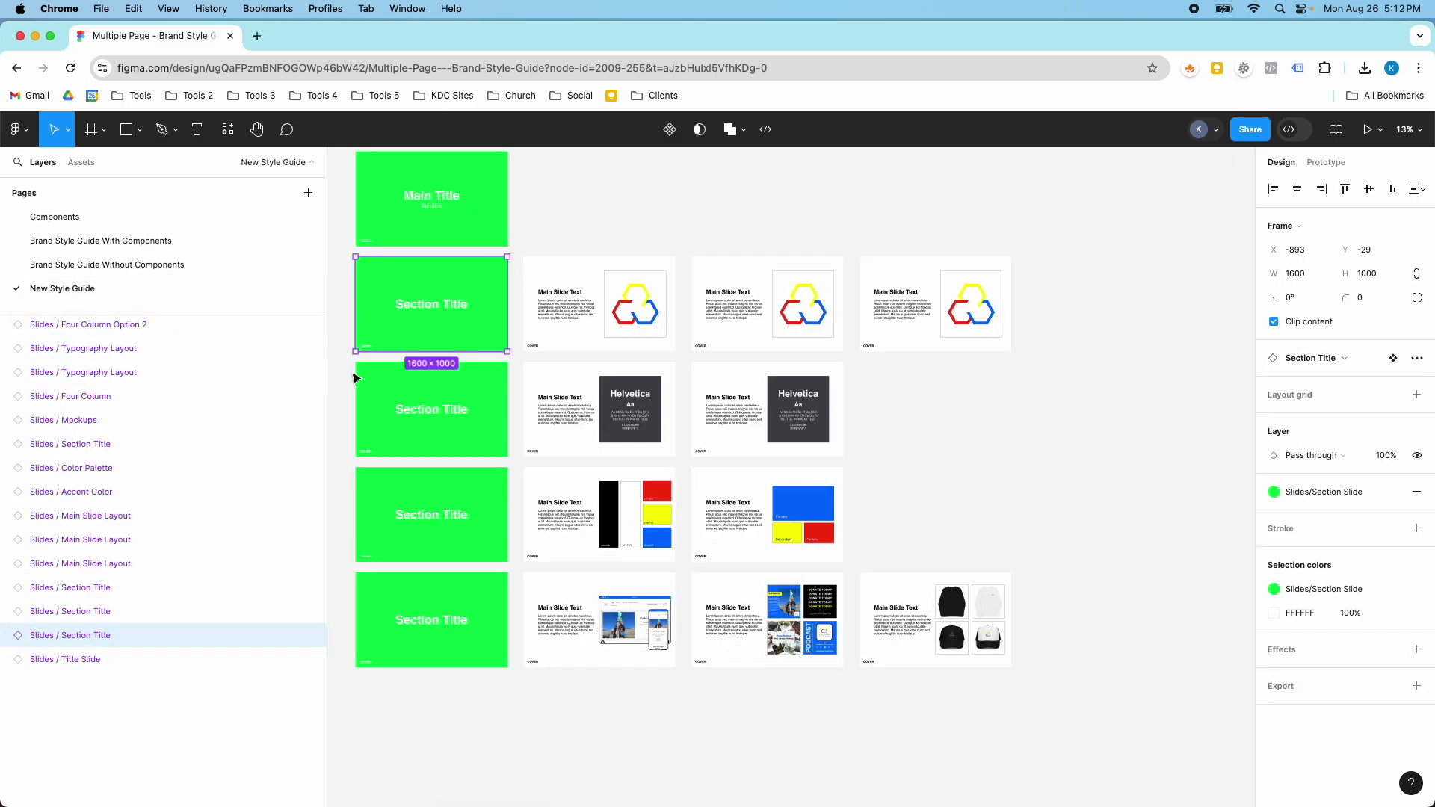
scroll(374, 381, up, 3)
scroll(388, 352, down, 3)
scroll(375, 355, up, 3)
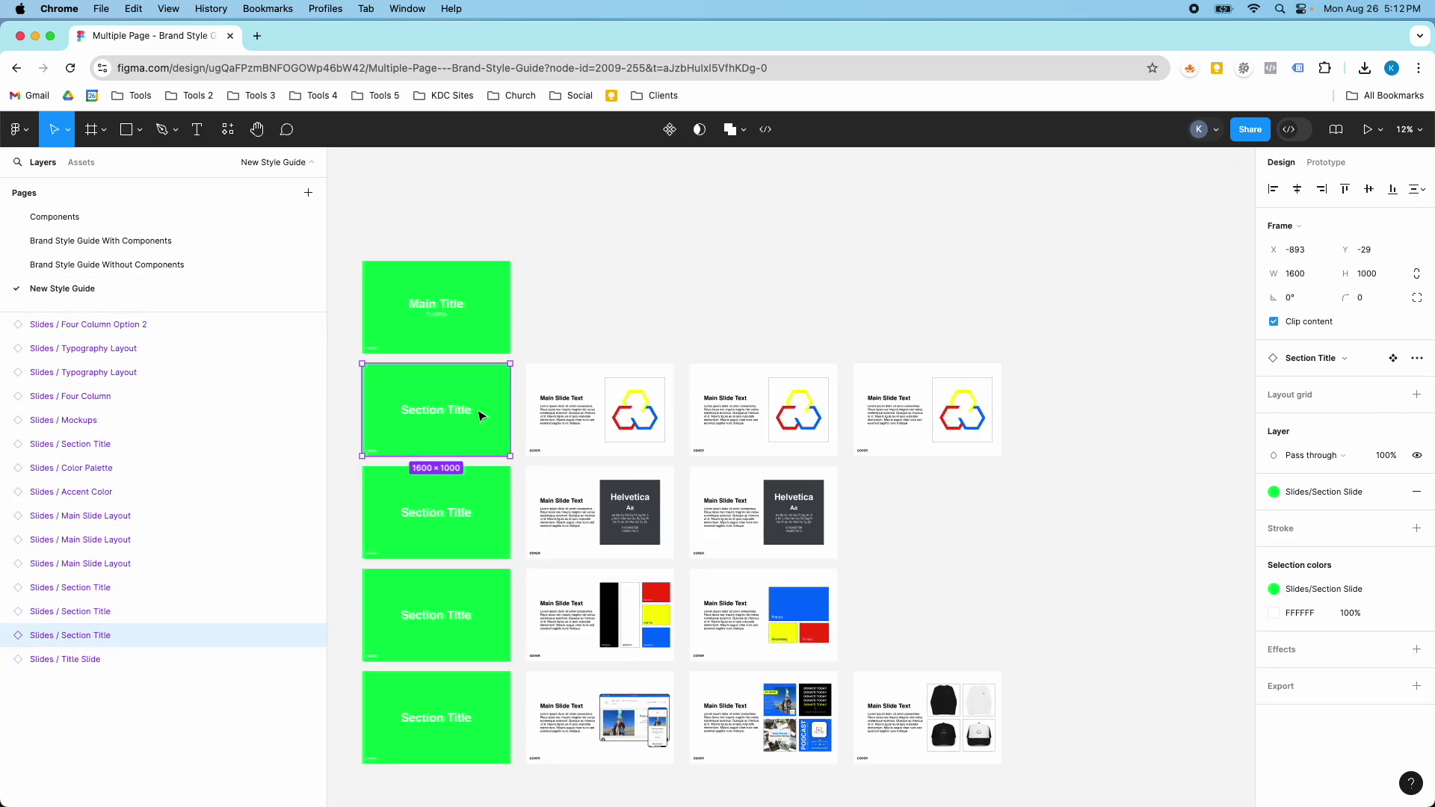
click(65, 218)
click(461, 777)
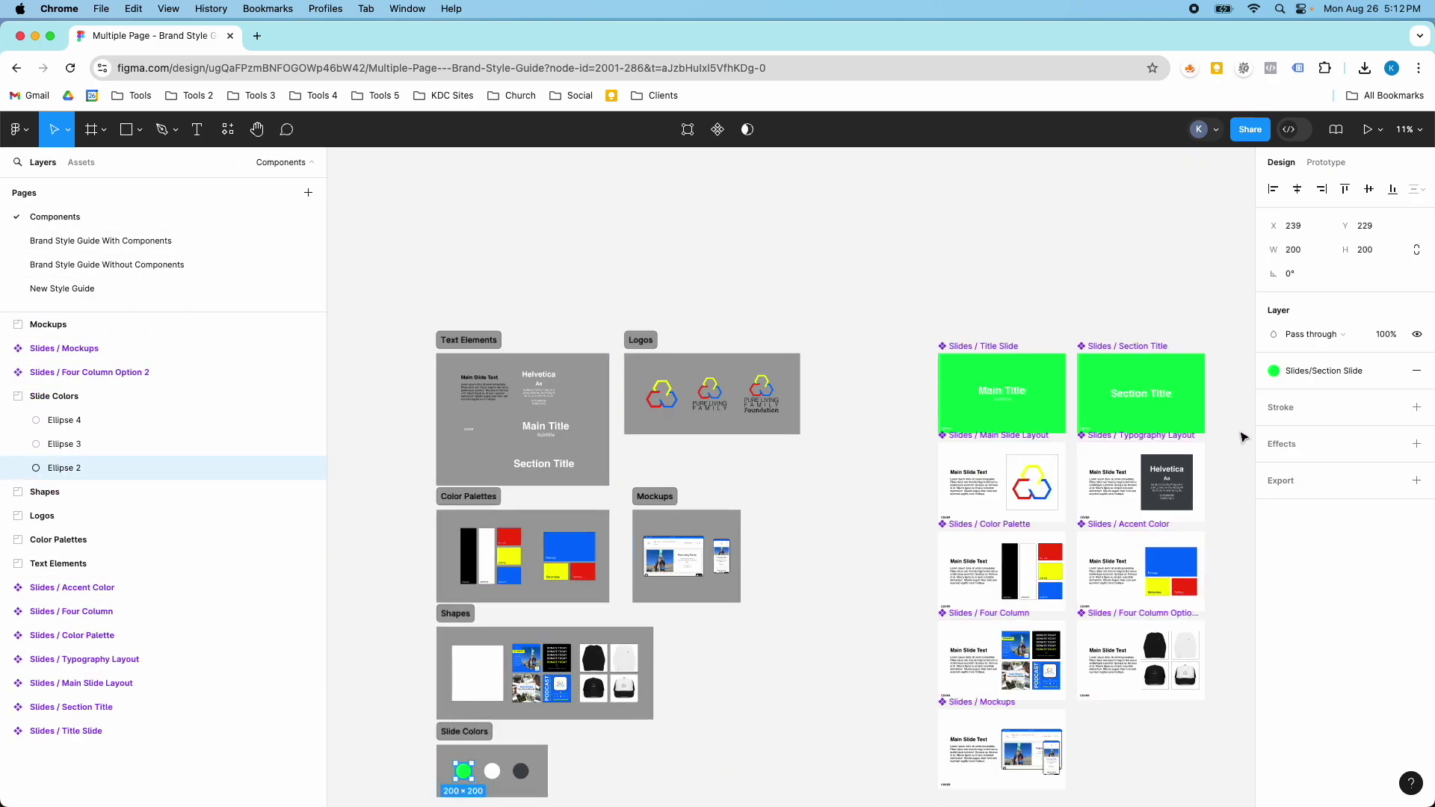
Shift the Section Slide colour style's hue from green to red (FF1F01)
click(1273, 371)
click(1231, 493)
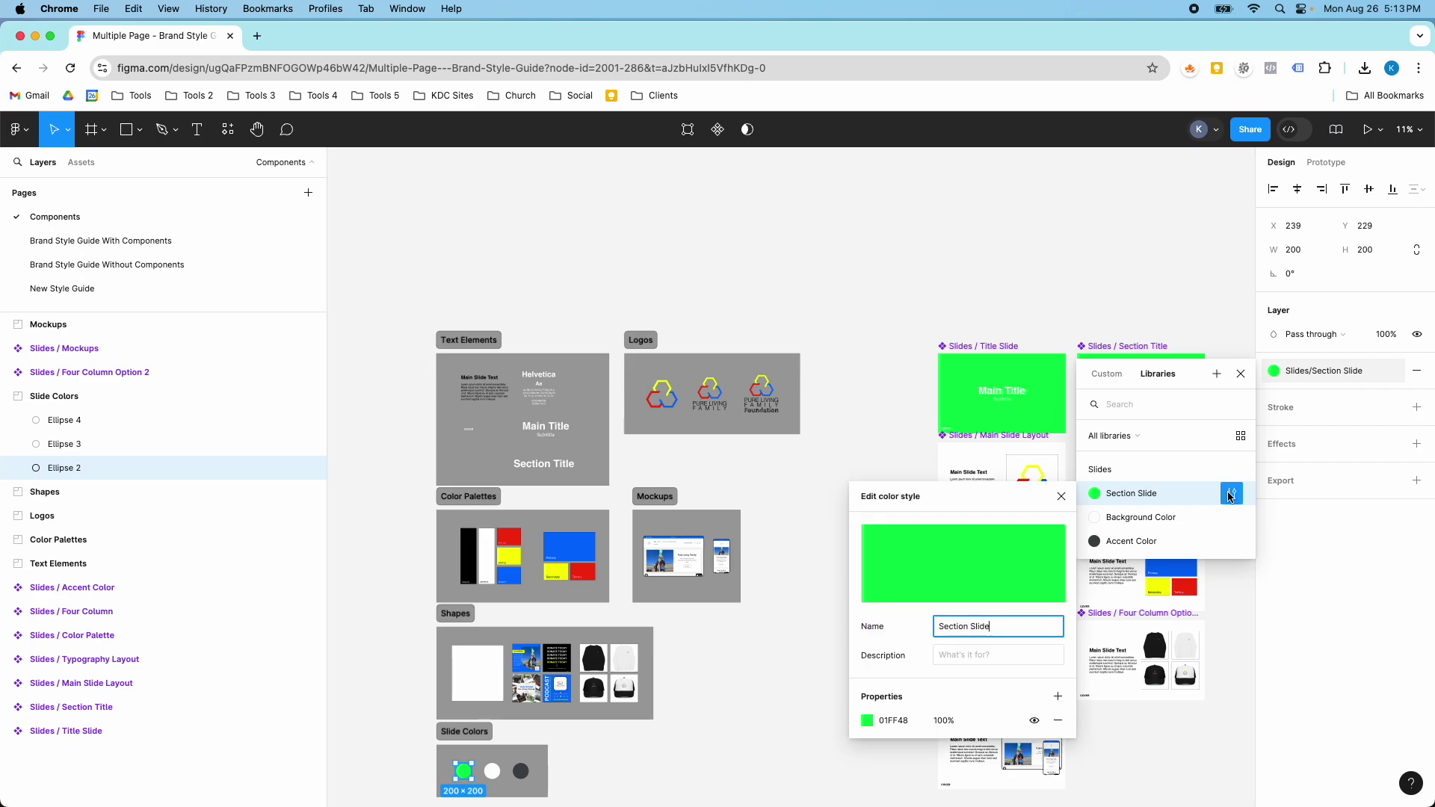
click(867, 720)
drag(736, 625, 715, 618)
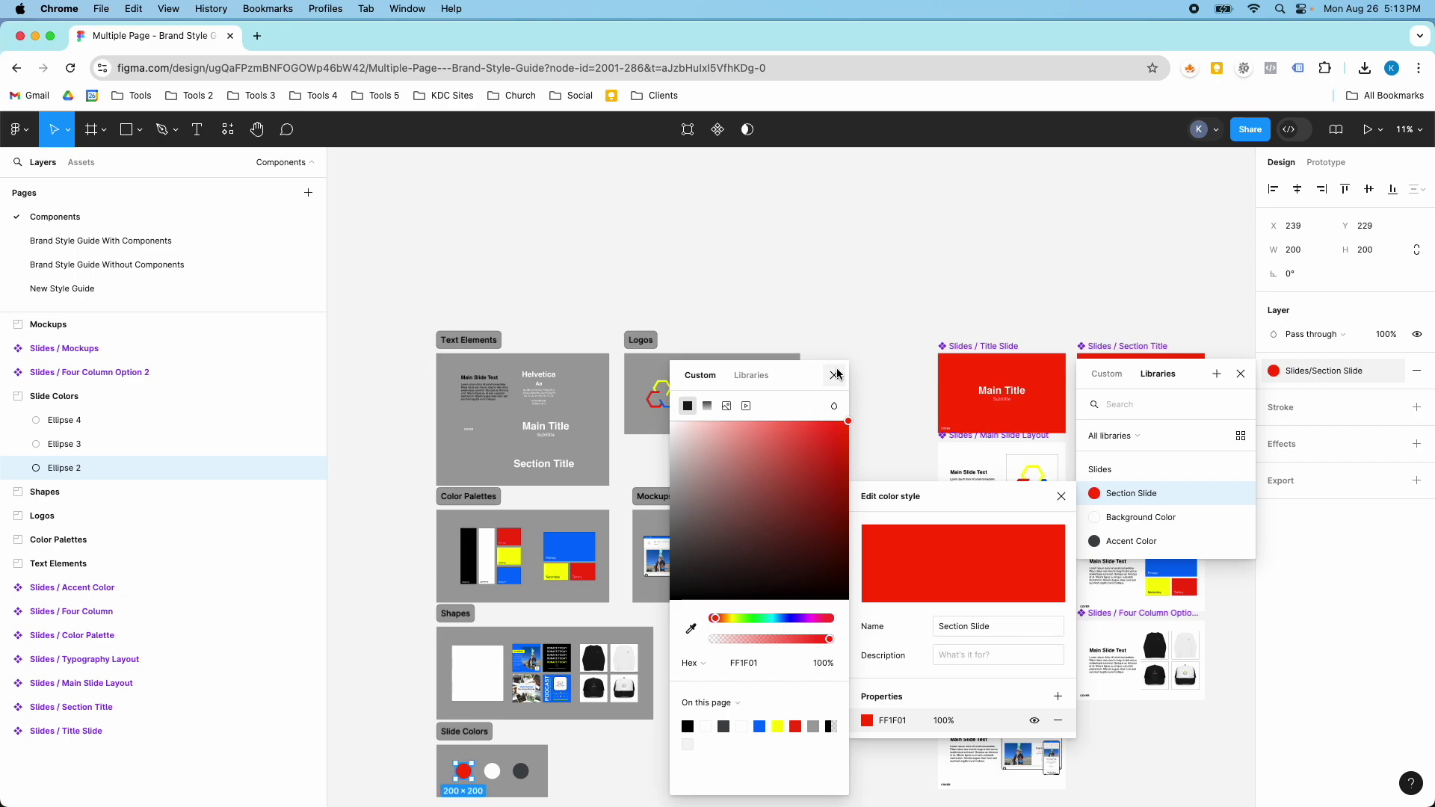
click(836, 375)
click(867, 381)
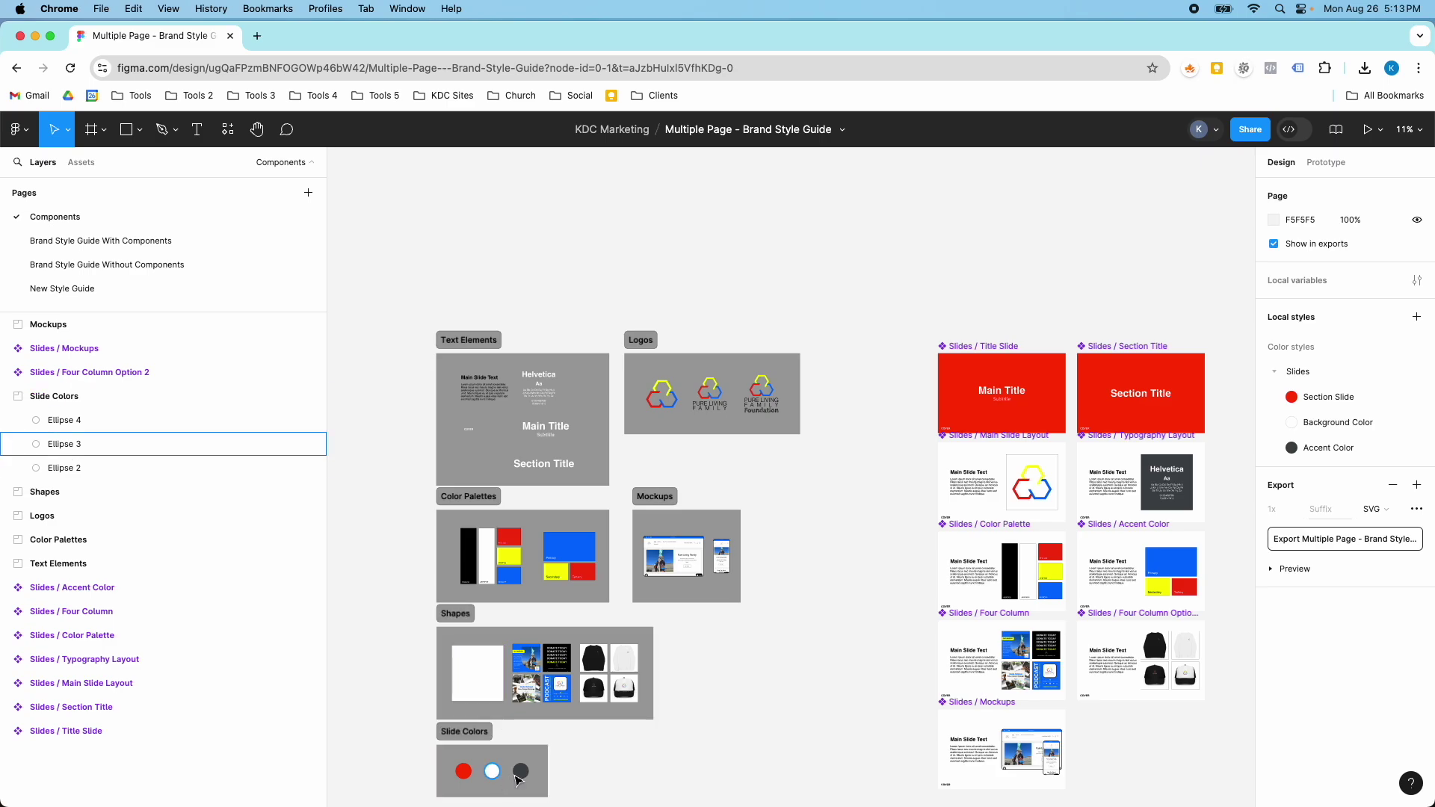
scroll(603, 760, up, 5)
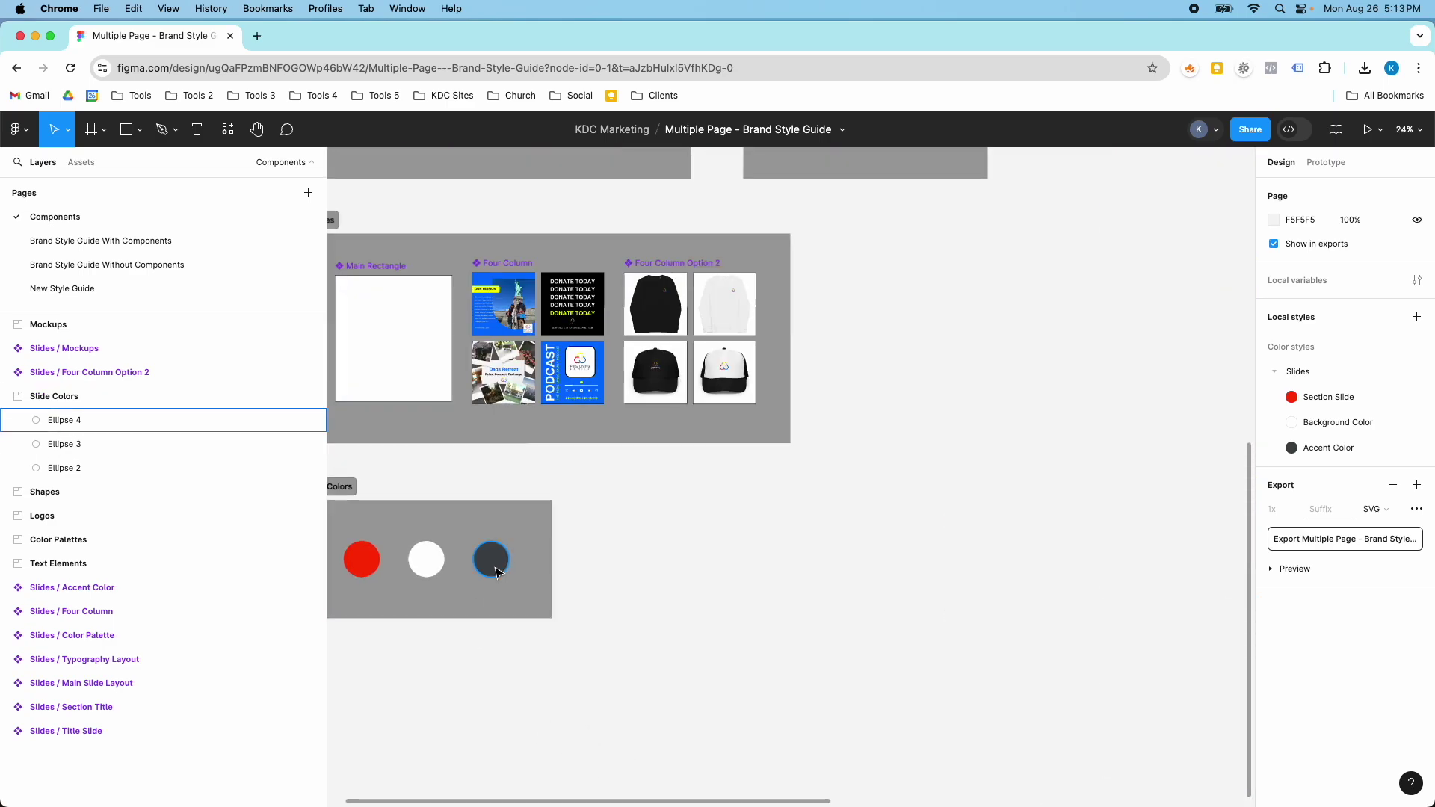
Change the dark grey circle's Slides/Accent Color style to light blue 2098E0
click(496, 572)
scroll(624, 595, down, 5)
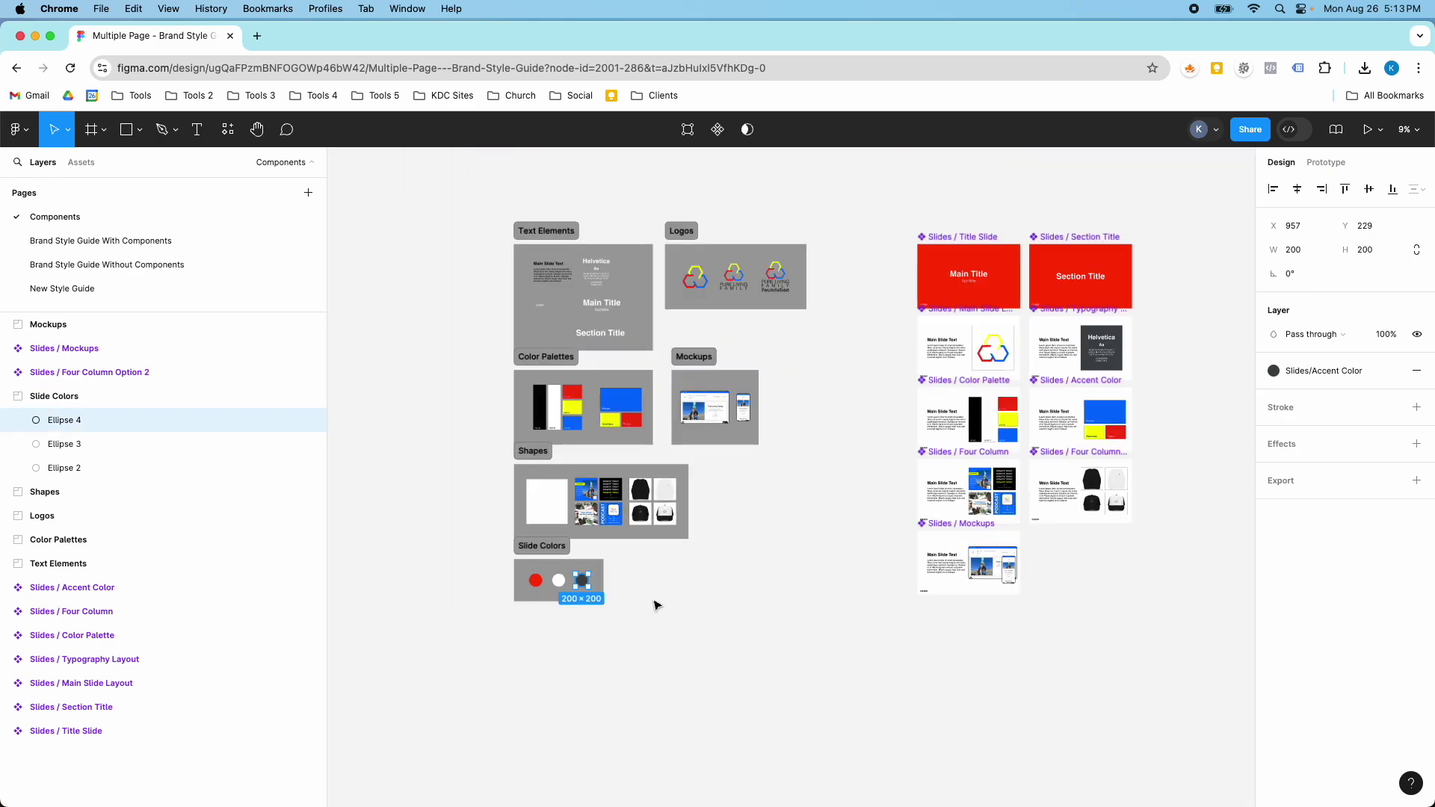
scroll(1122, 342, up, 3)
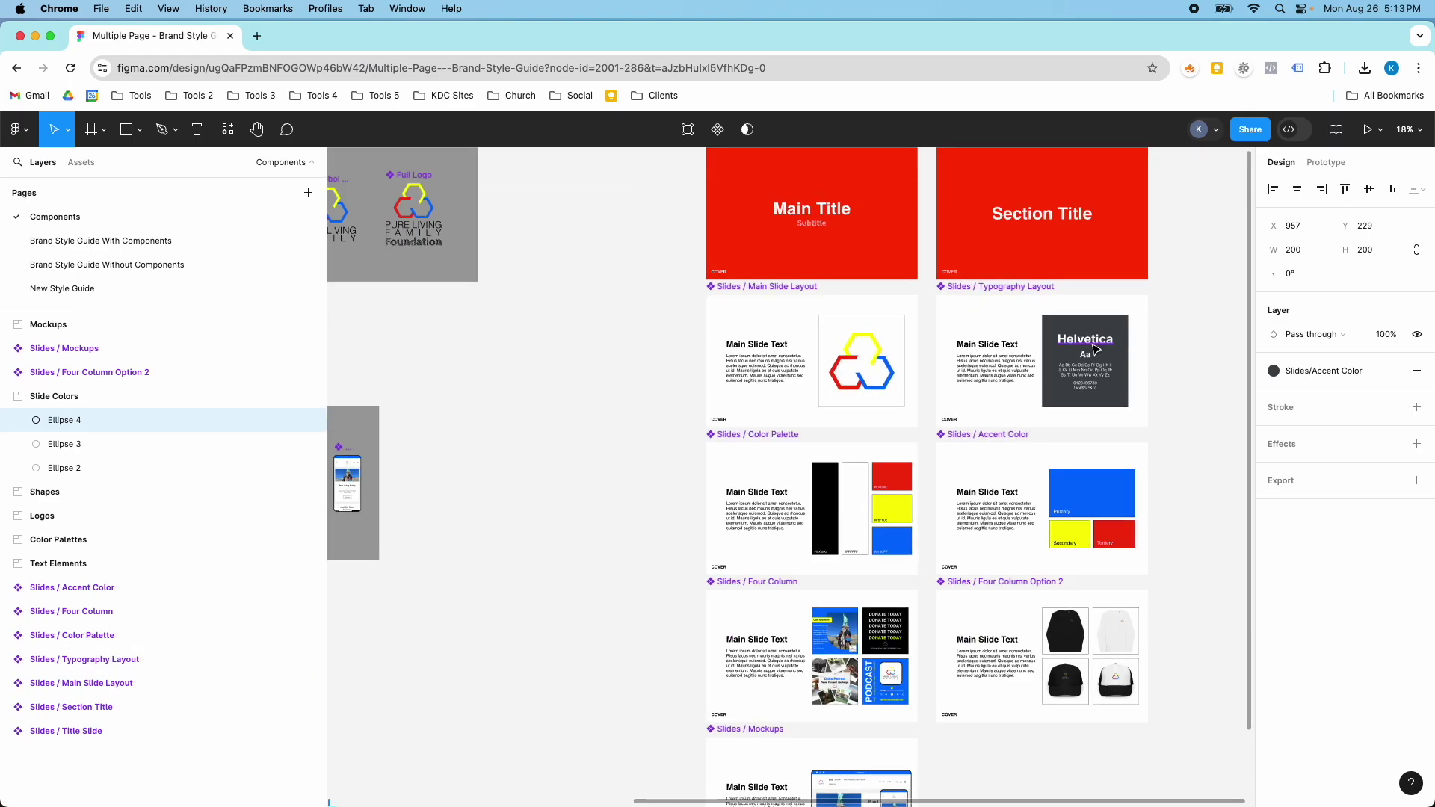
scroll(1117, 345, up, 3)
scroll(814, 489, down, 5)
scroll(815, 490, down, 3)
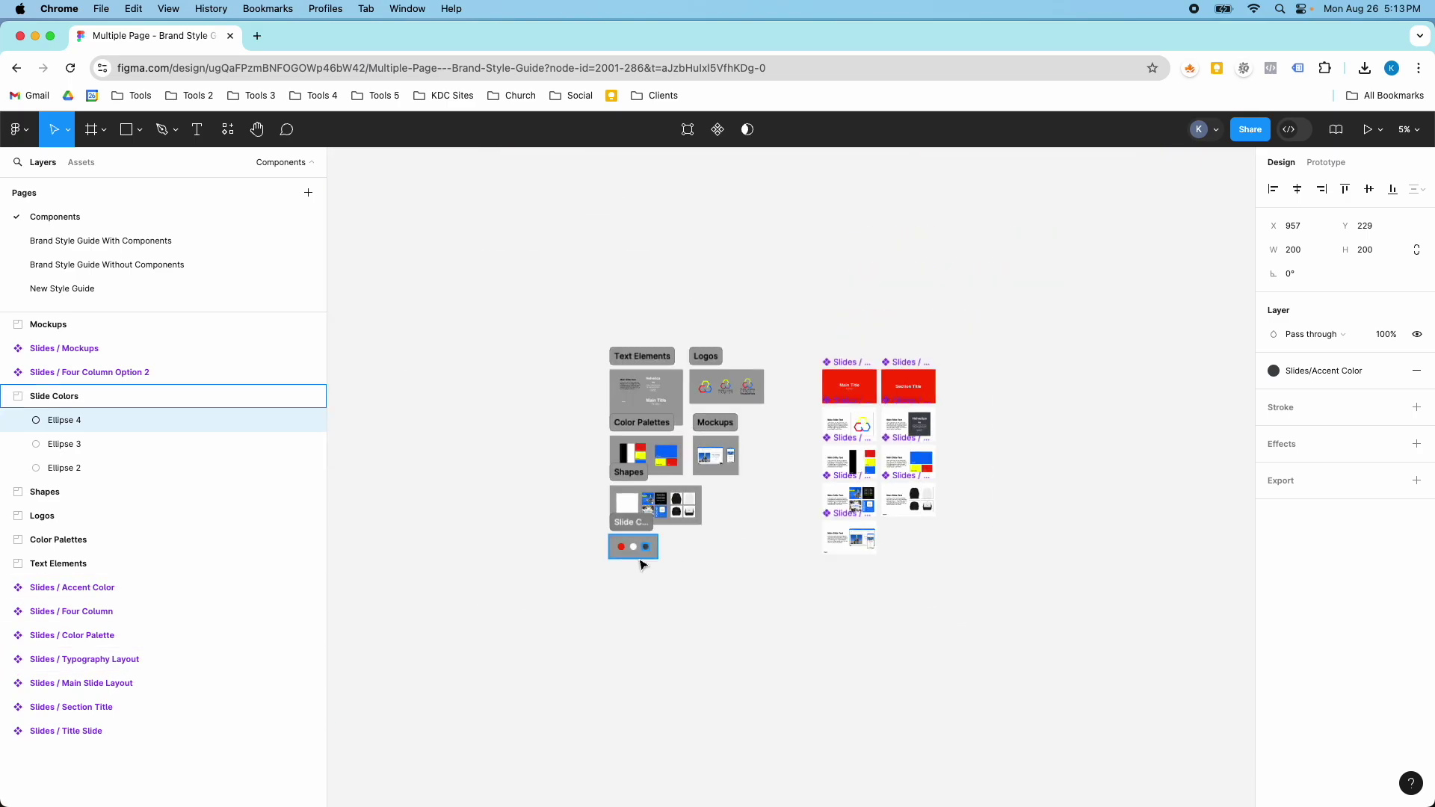
scroll(633, 532, up, 3)
click(1293, 377)
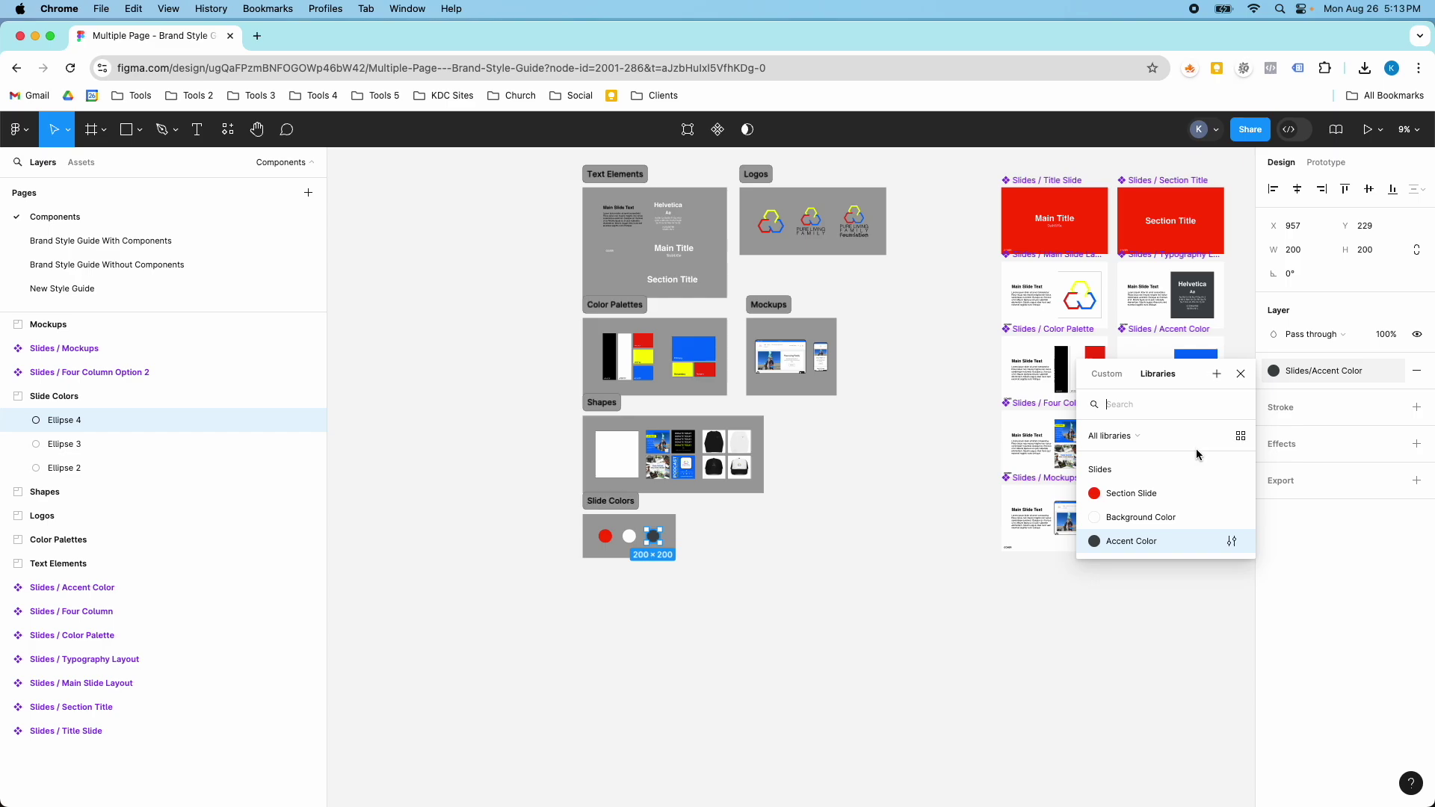
click(1231, 541)
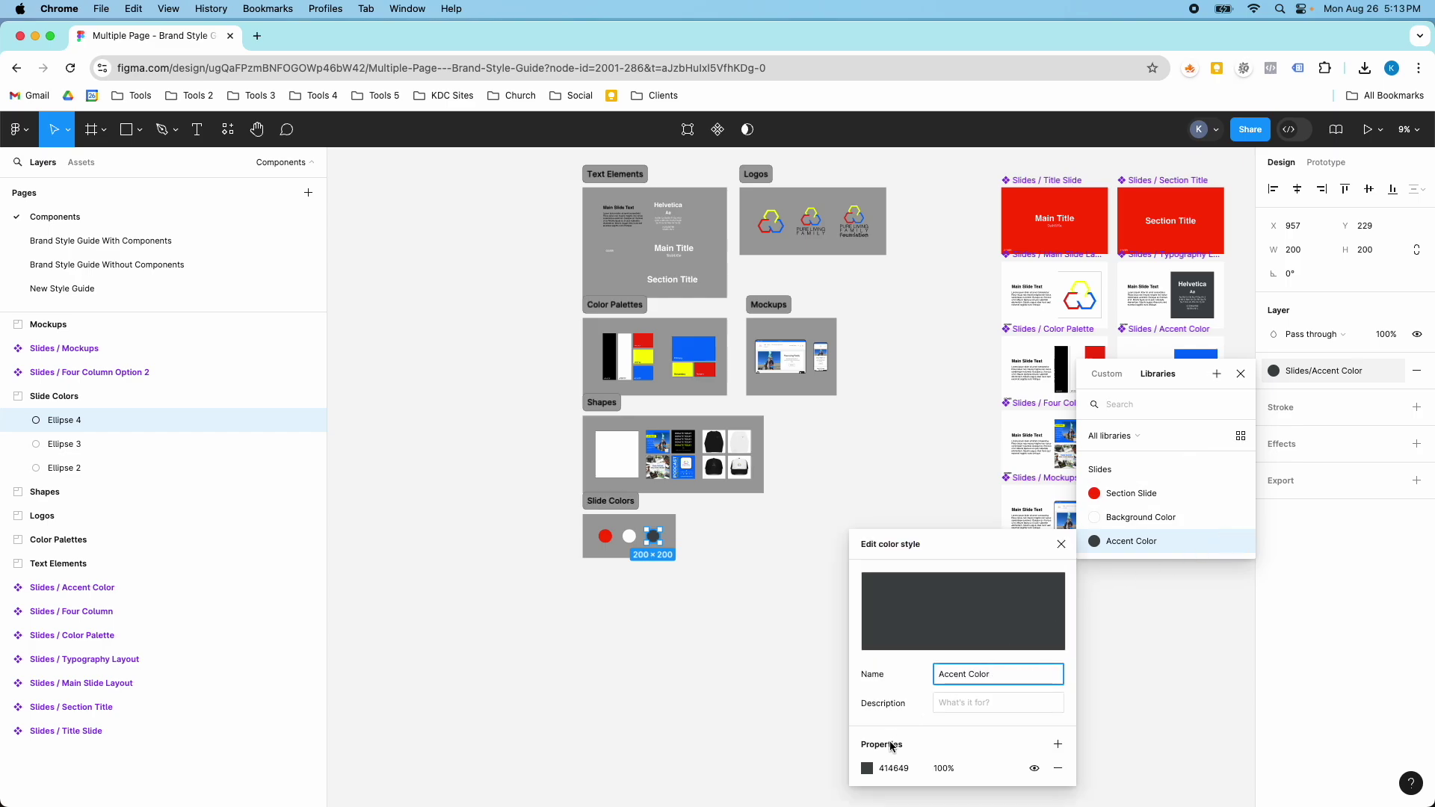
click(867, 768)
click(822, 454)
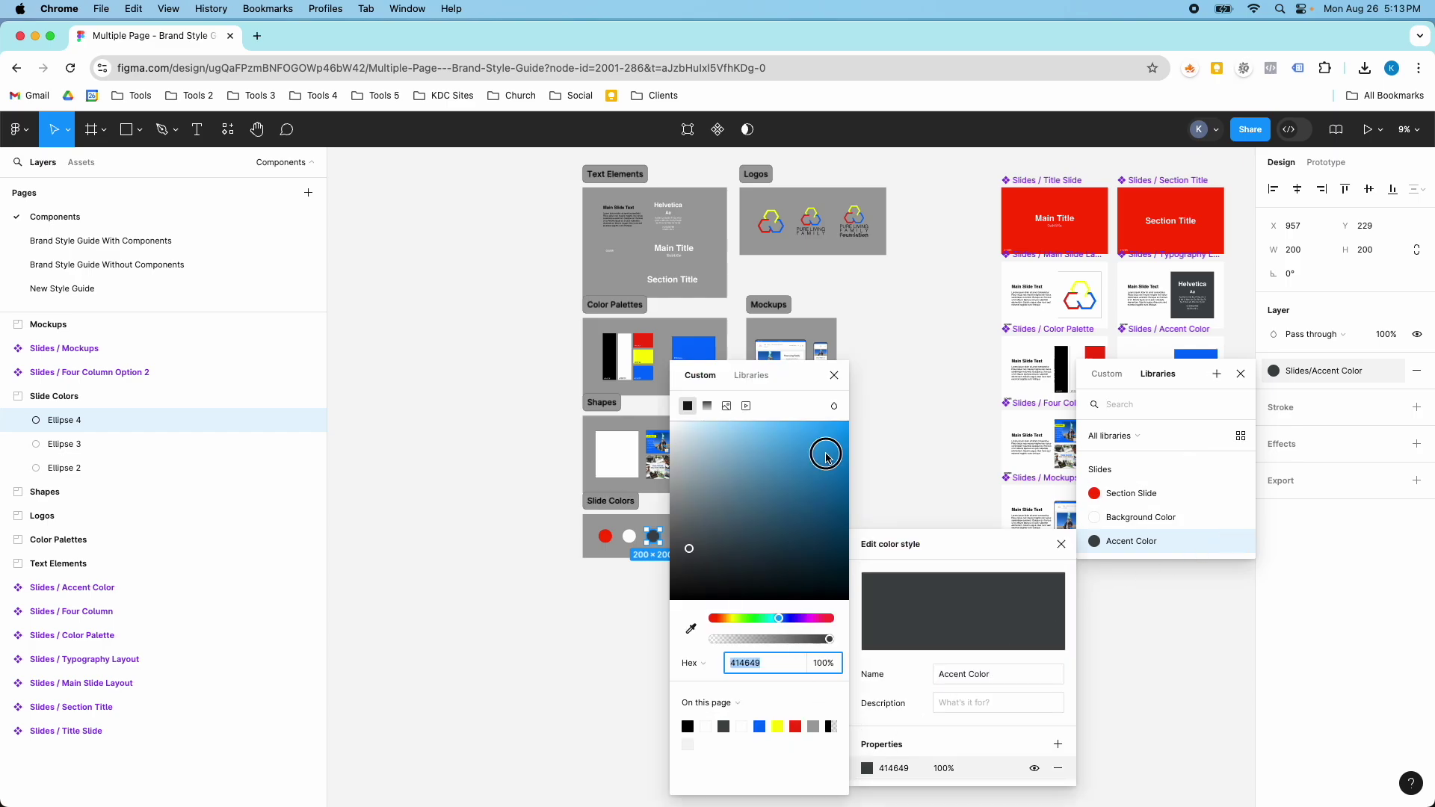
mouse_move(821, 461)
mouse_down()
mouse_move(815, 482)
mouse_move(819, 440)
mouse_up()
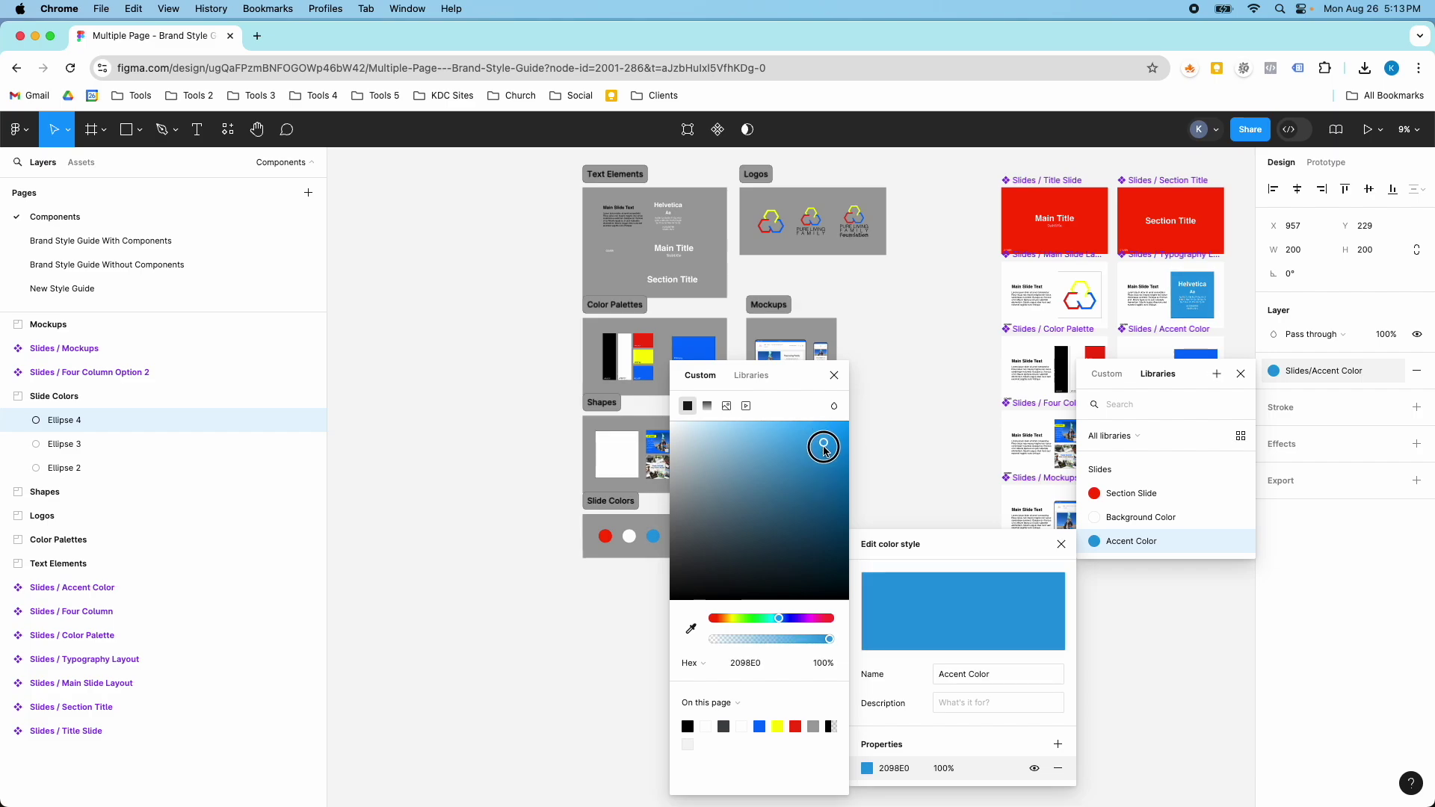
click(929, 416)
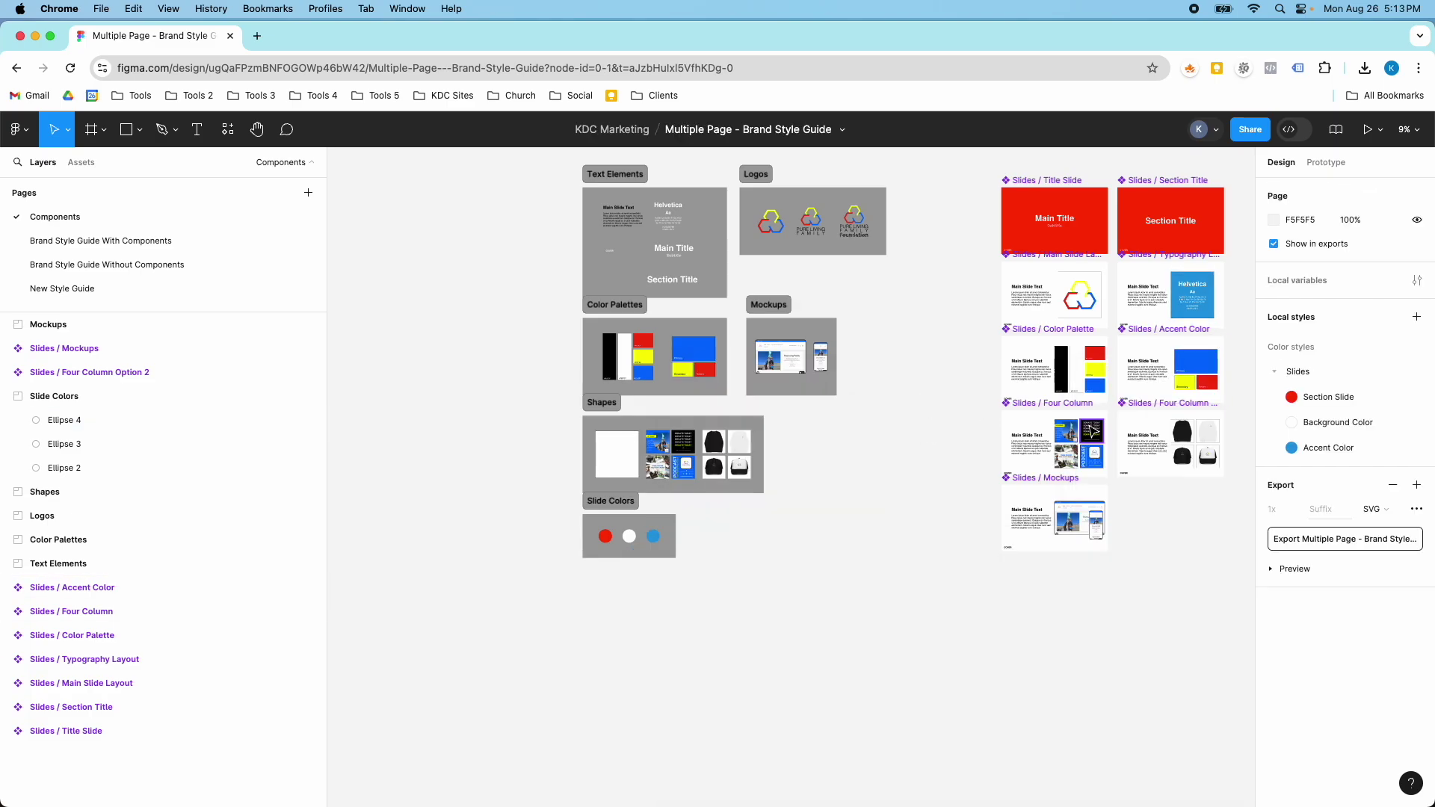
Compare the Without Components page with the red slides on the With Components page
scroll(1196, 303, up, 5)
scroll(1199, 305, down, 3)
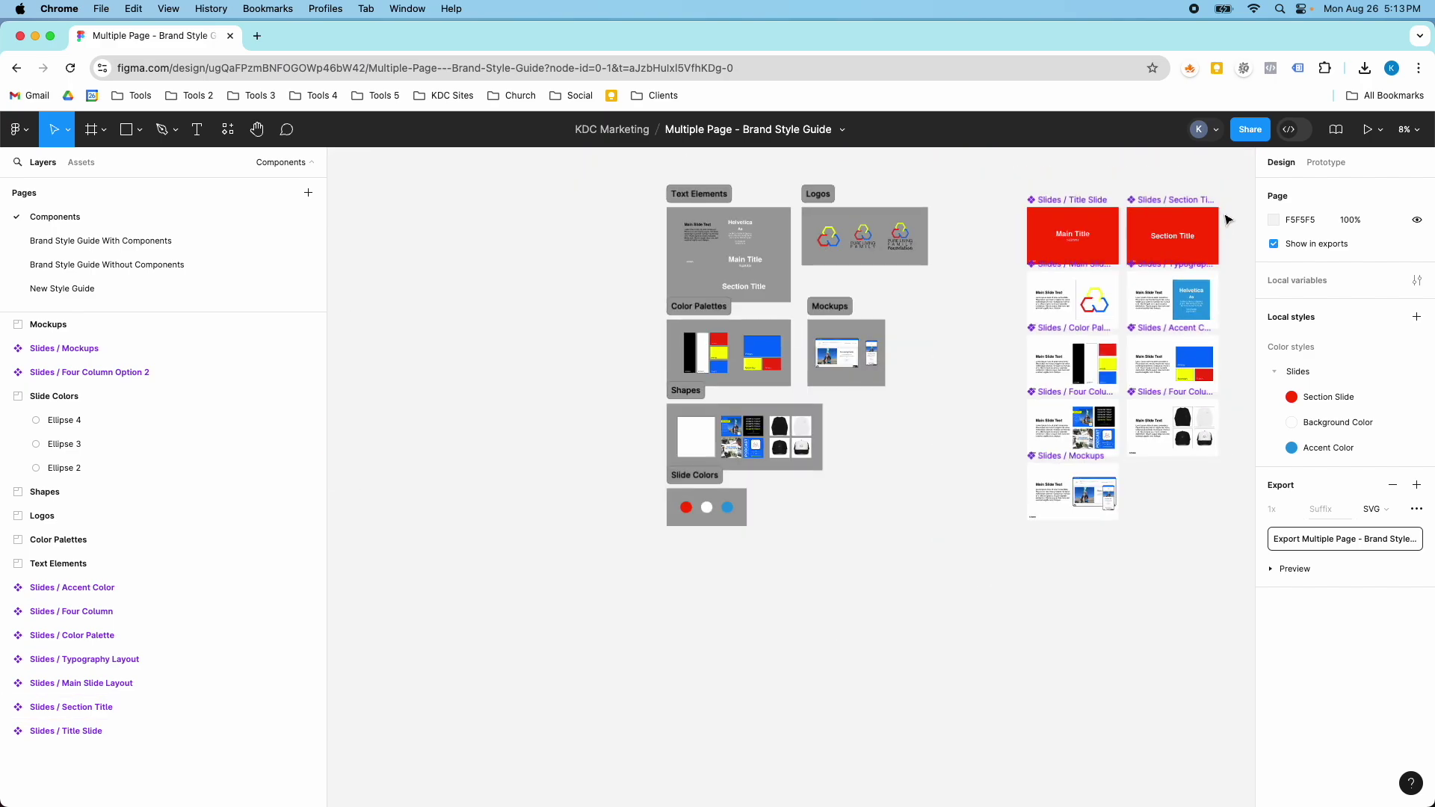
scroll(1196, 303, up, 5)
scroll(1017, 337, down, 10)
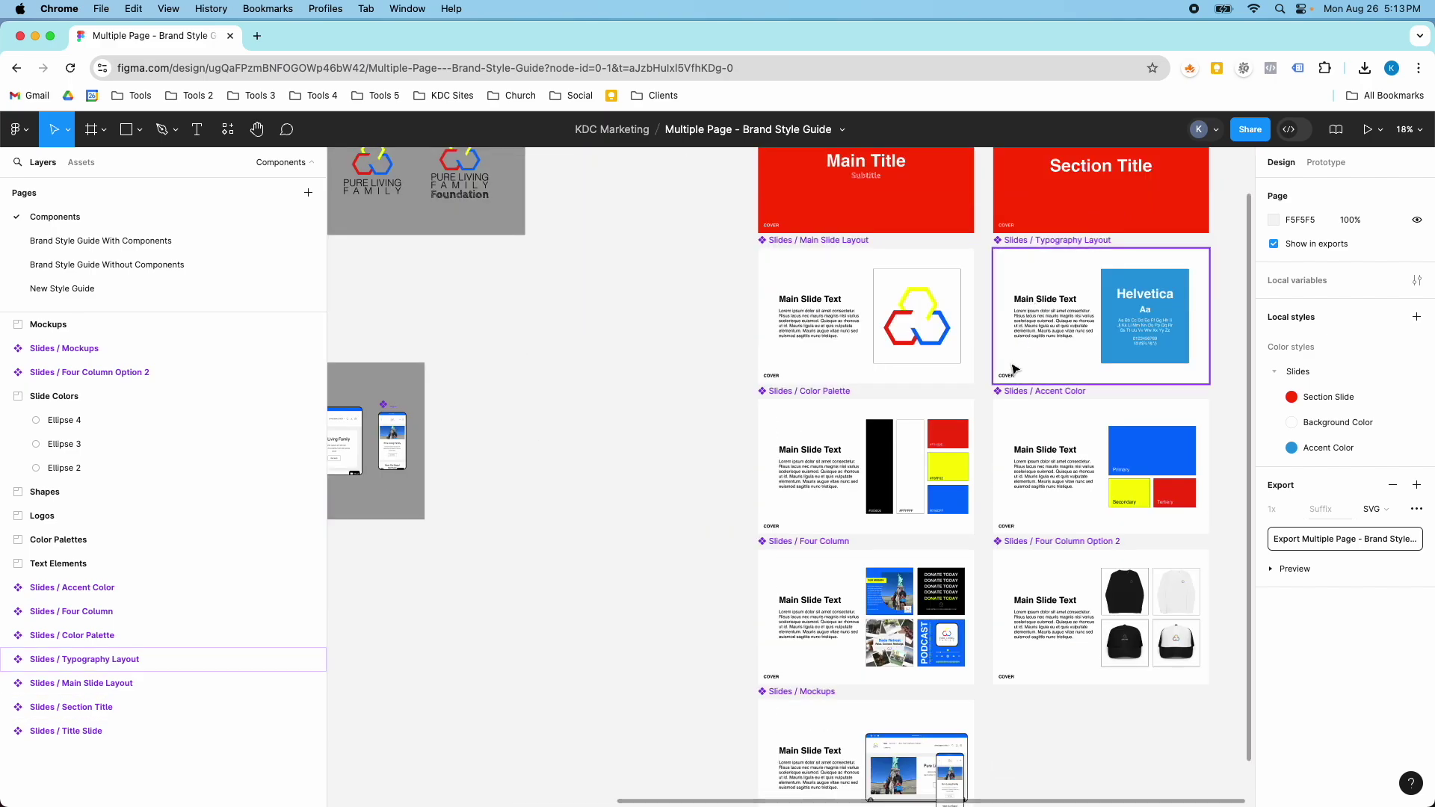
scroll(993, 413, down, 5)
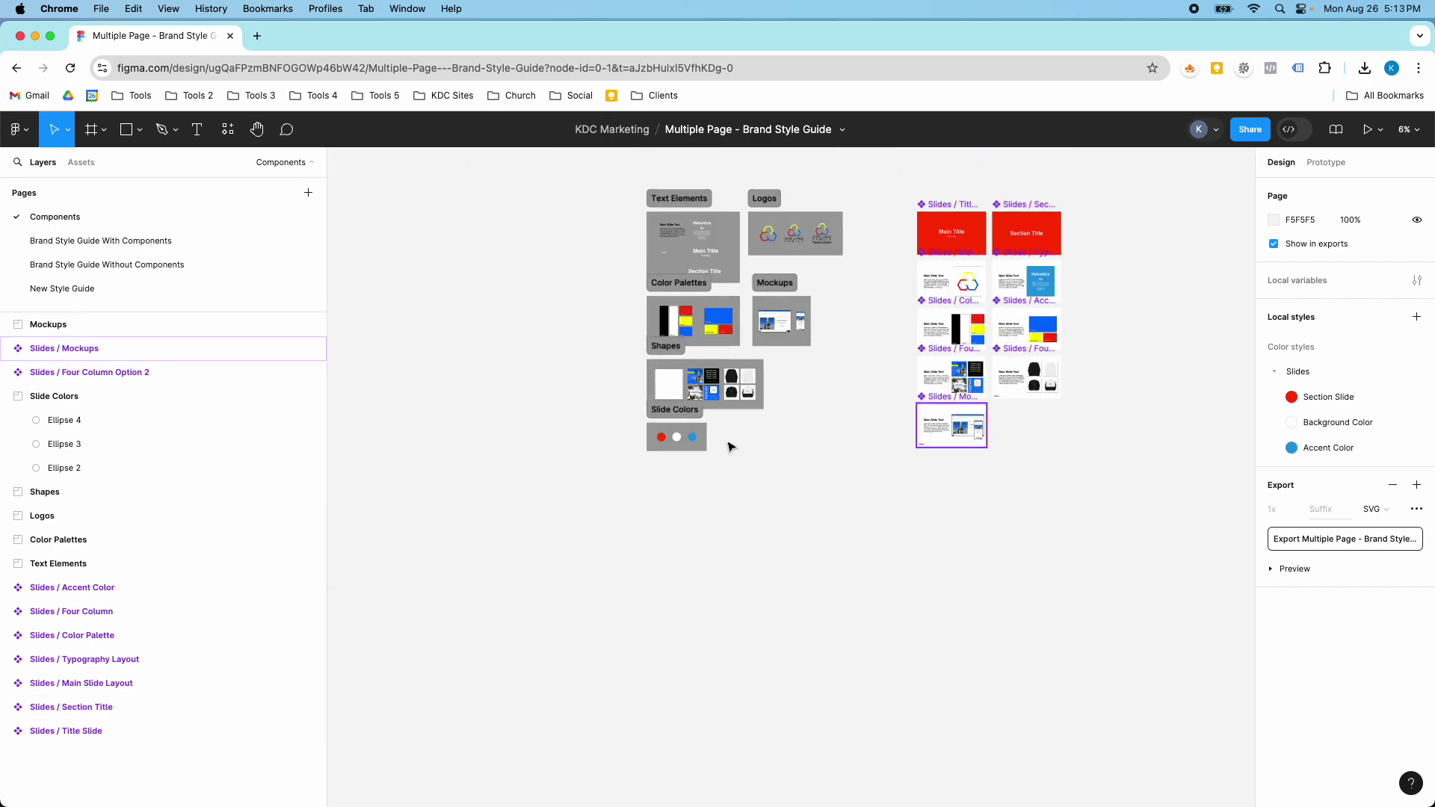
click(80, 267)
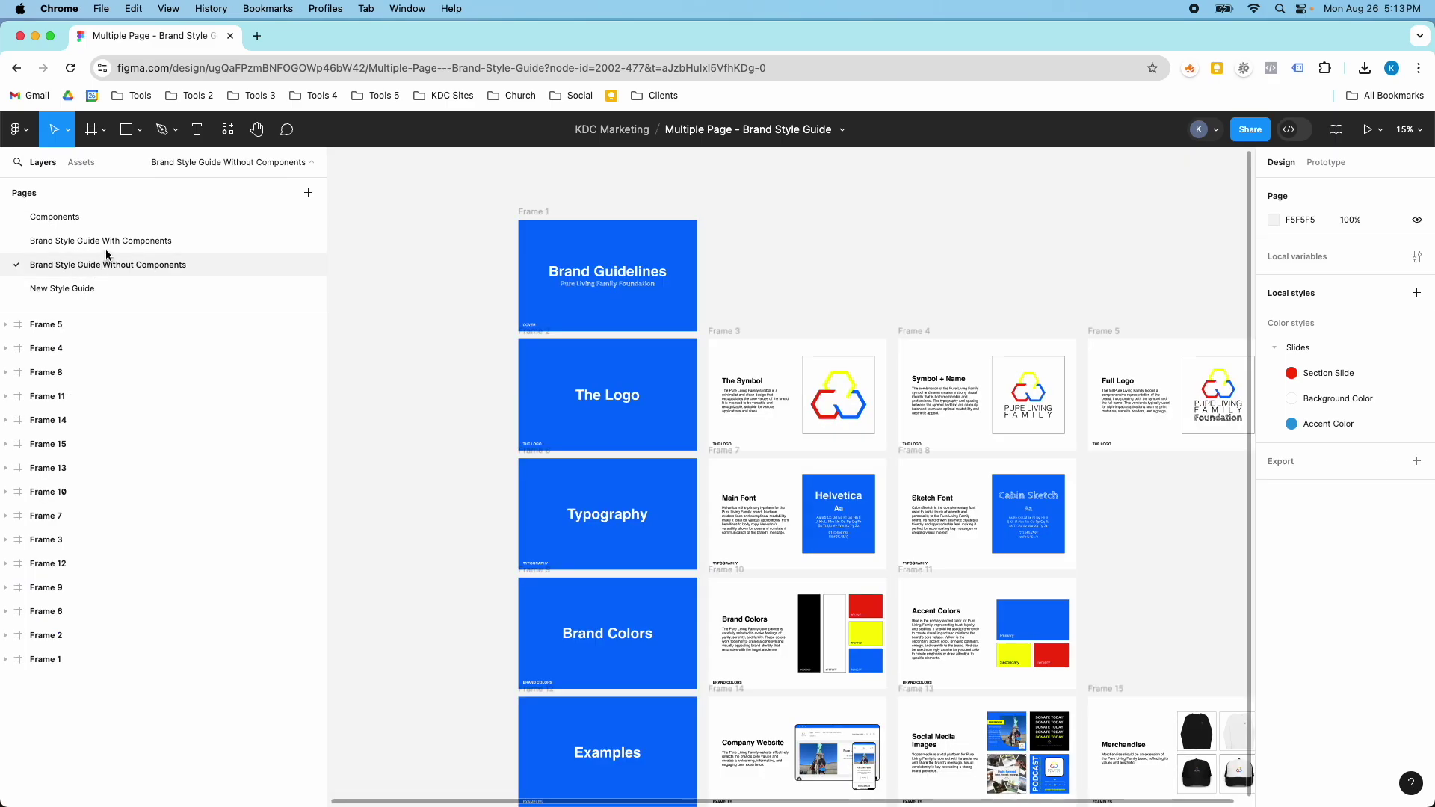
click(106, 240)
scroll(482, 476, down, 2)
scroll(482, 476, down, 5)
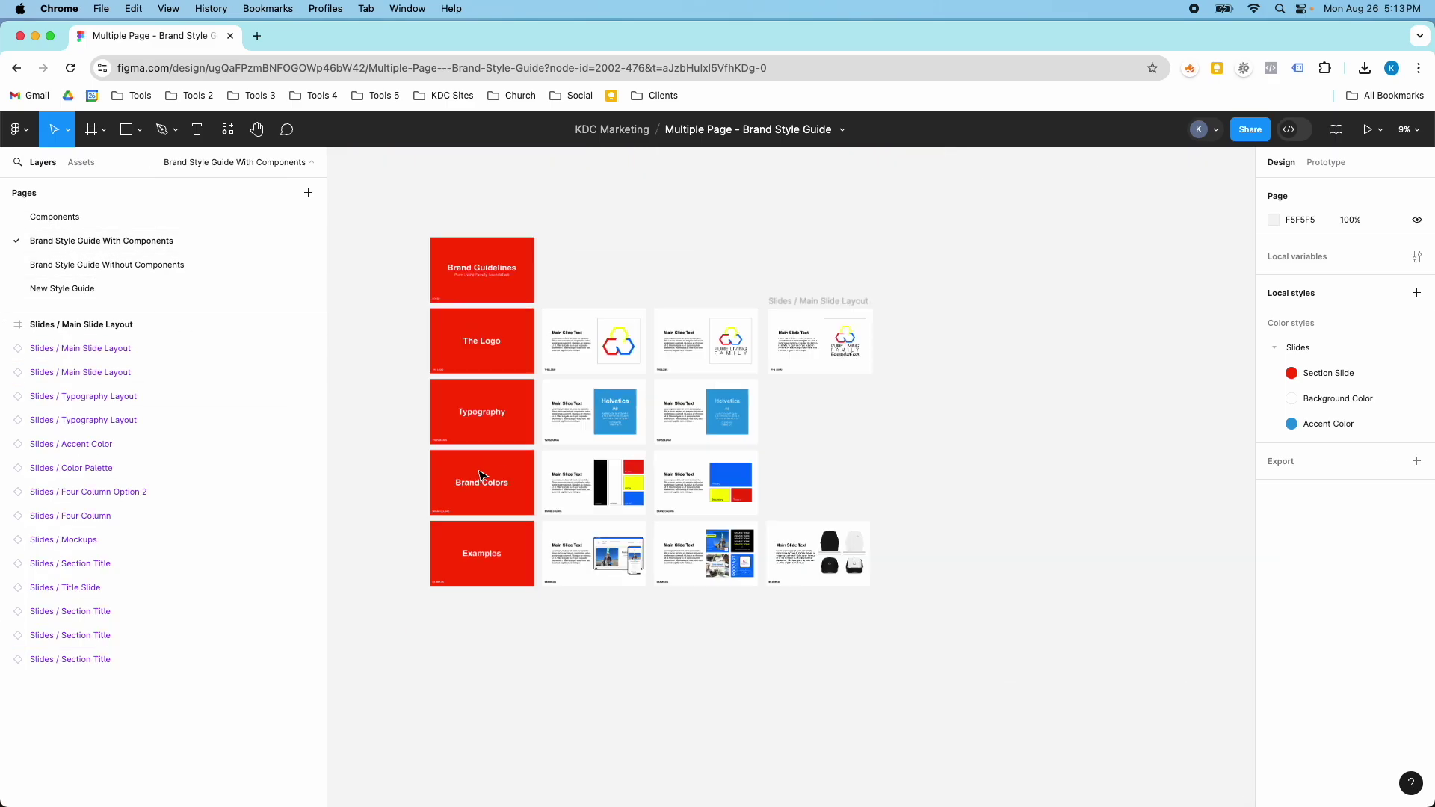
scroll(568, 433, up, 3)
scroll(595, 421, down, 3)
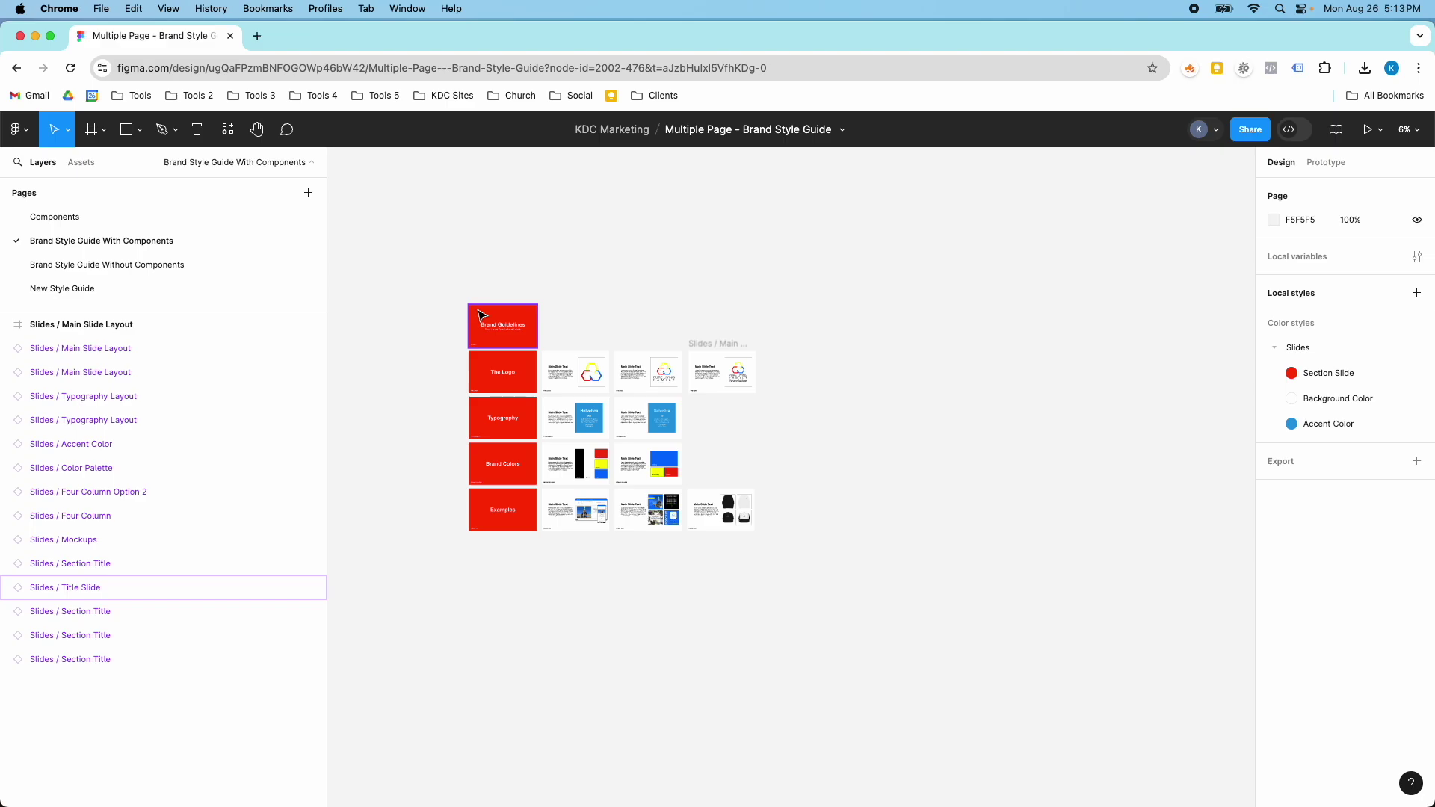
scroll(449, 314, up, 5)
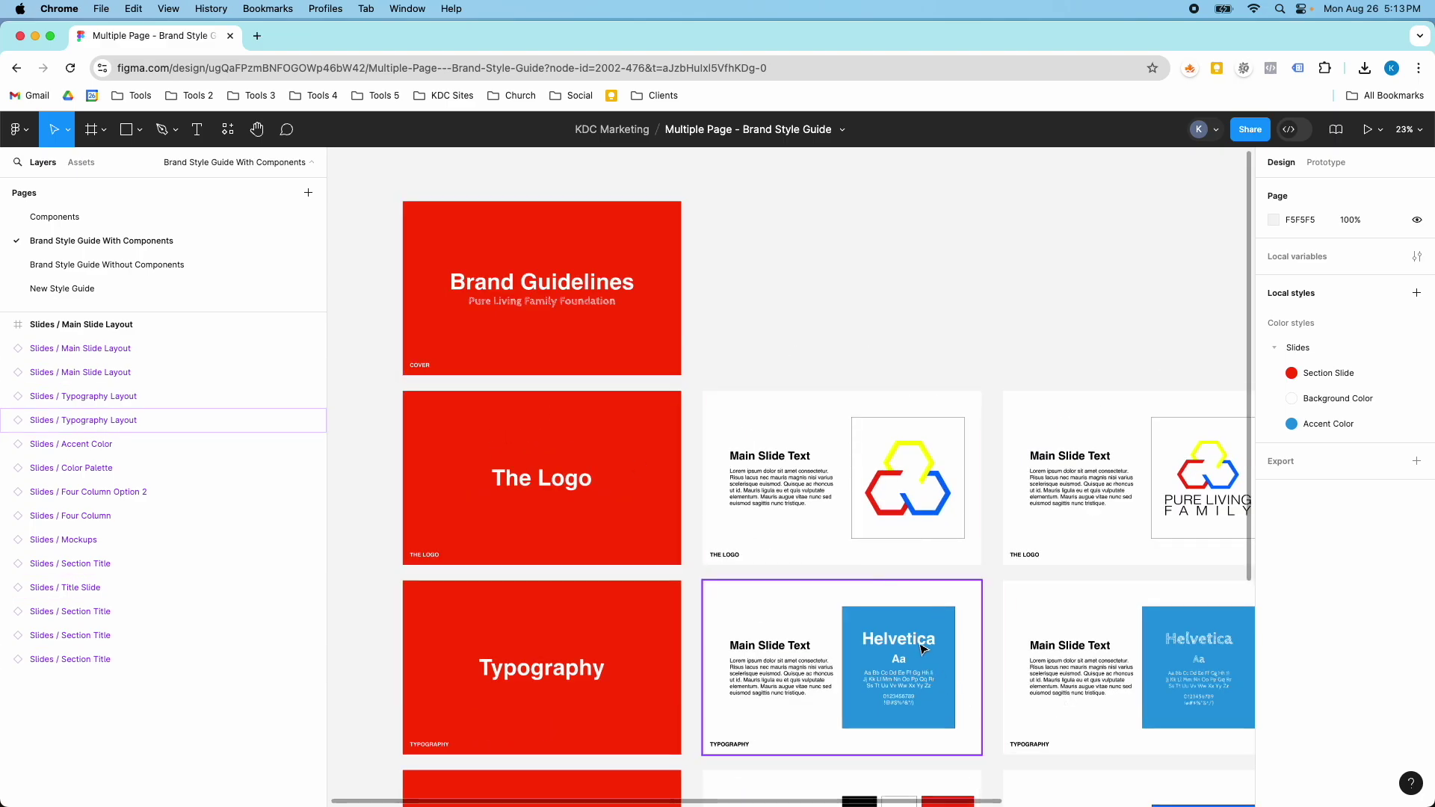
scroll(910, 654, down, 3)
scroll(1091, 658, up, 5)
scroll(1091, 660, down, 3)
Switch between the style guide pages again, ending on the Components page
click(156, 269)
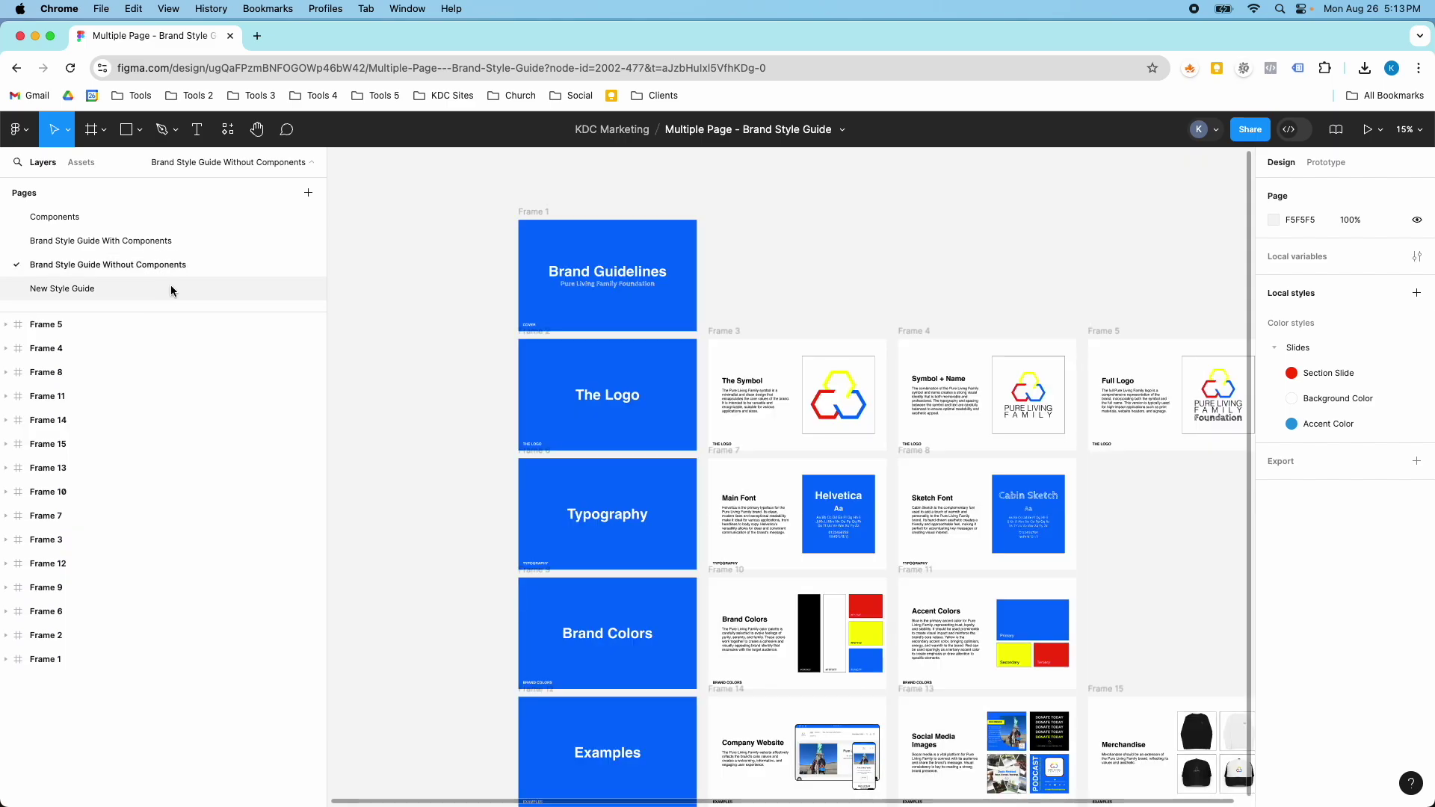
scroll(722, 469, down, 3)
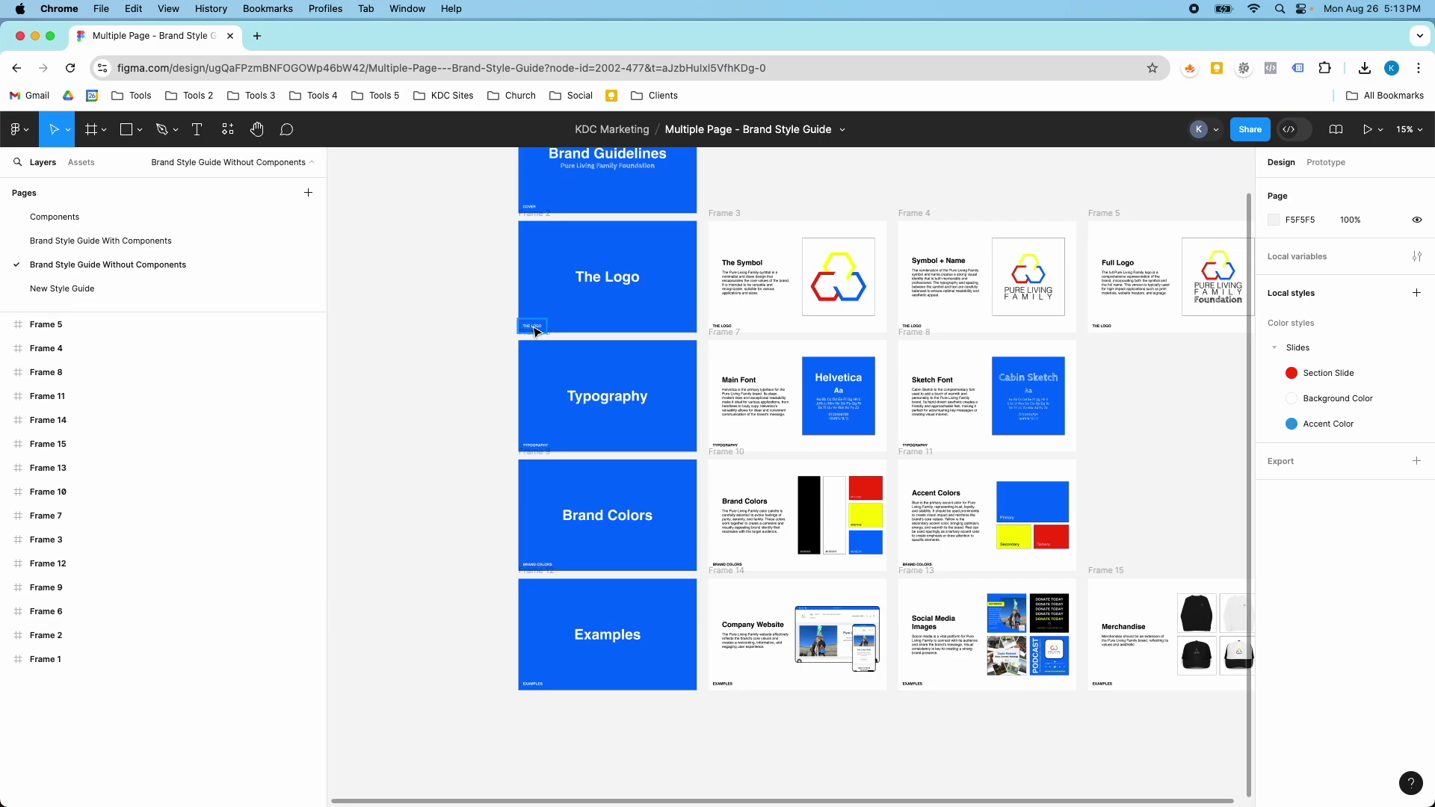
click(40, 218)
click(57, 241)
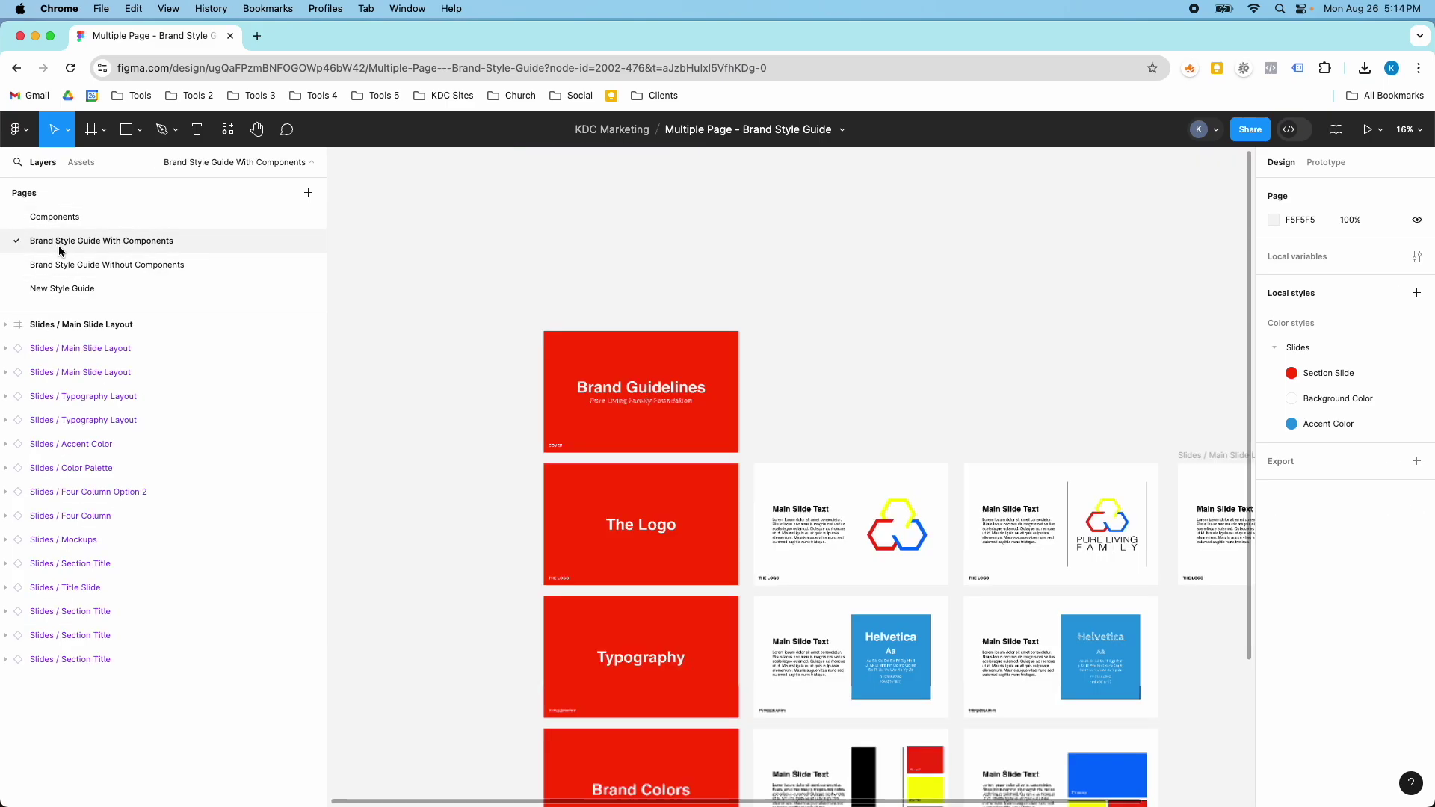
click(78, 266)
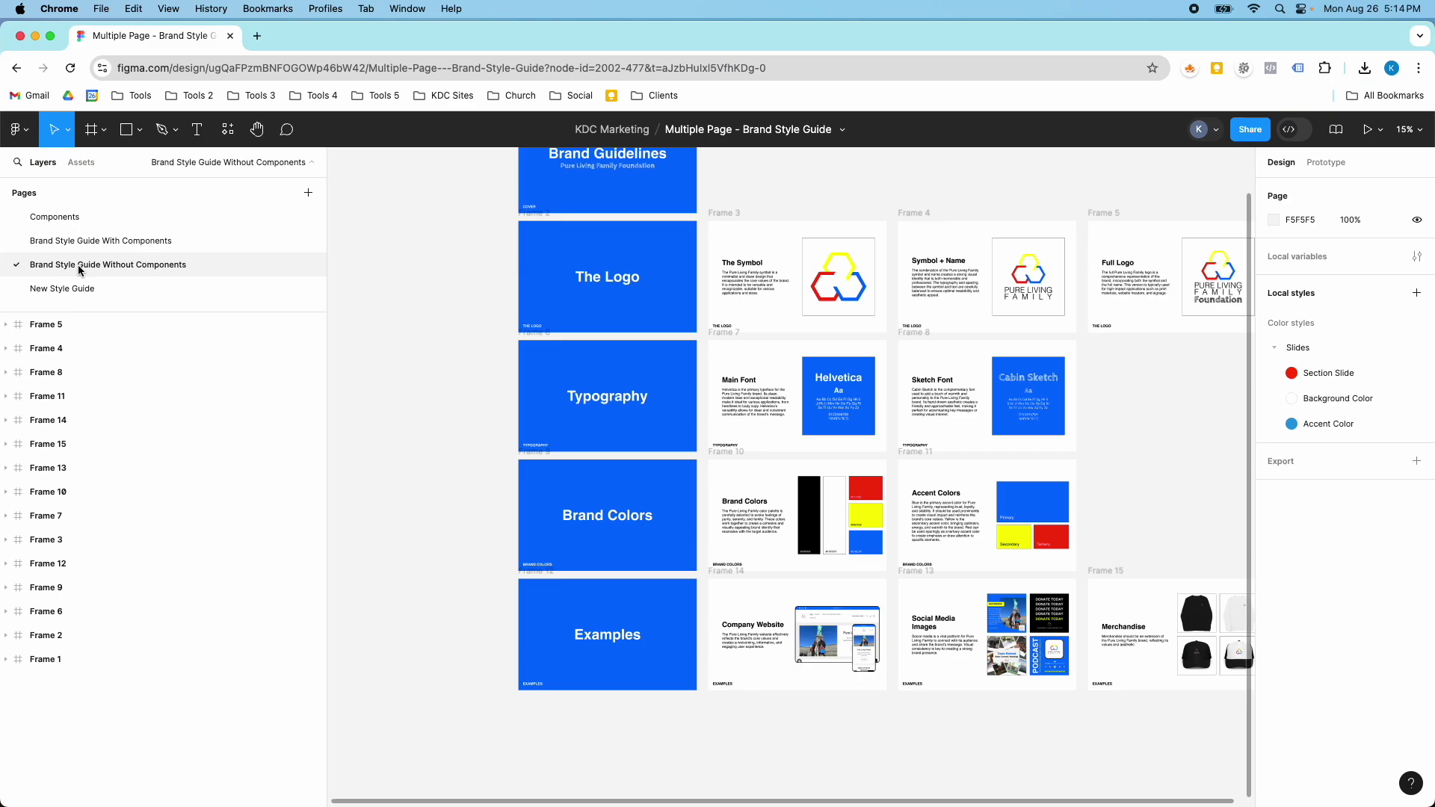
click(55, 217)
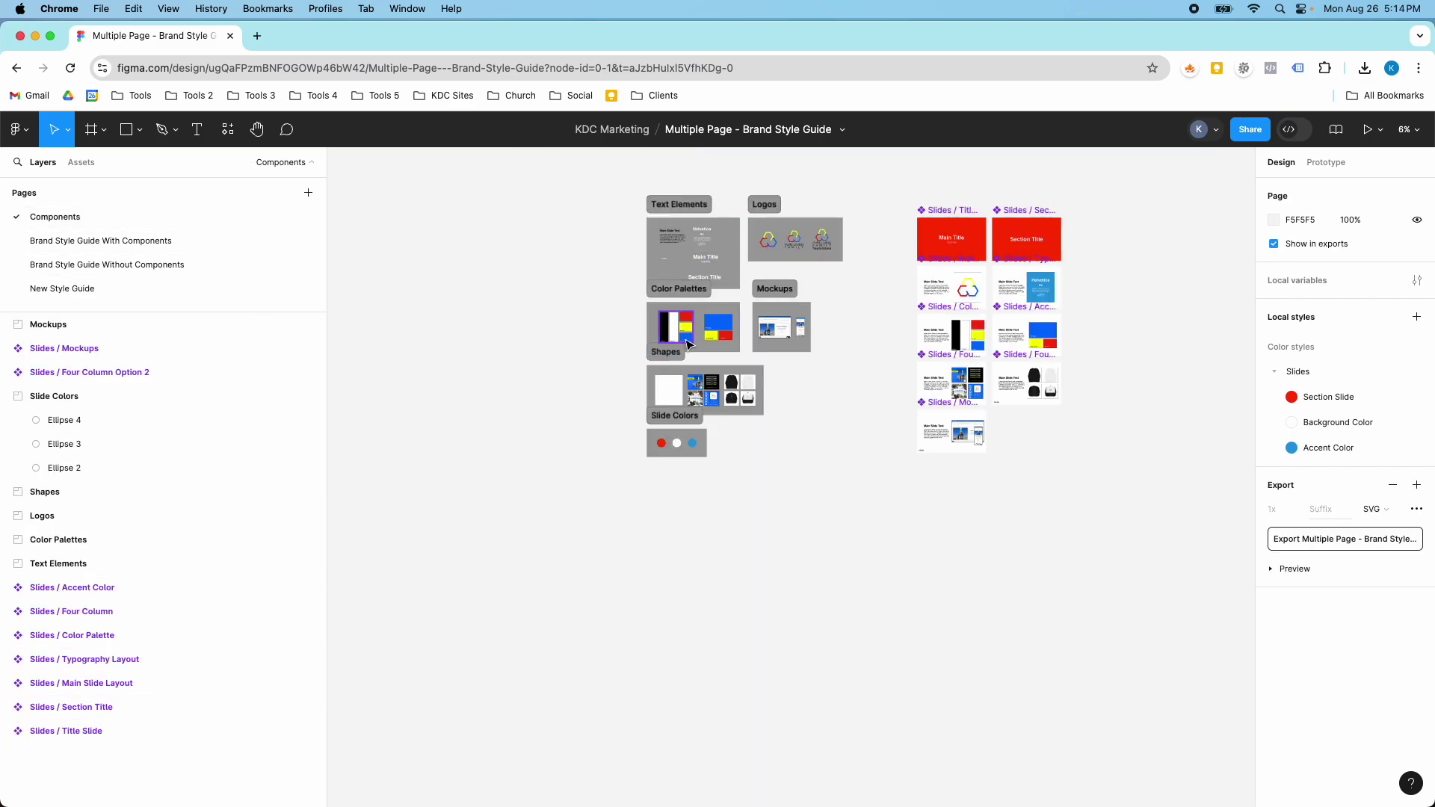
click(113, 265)
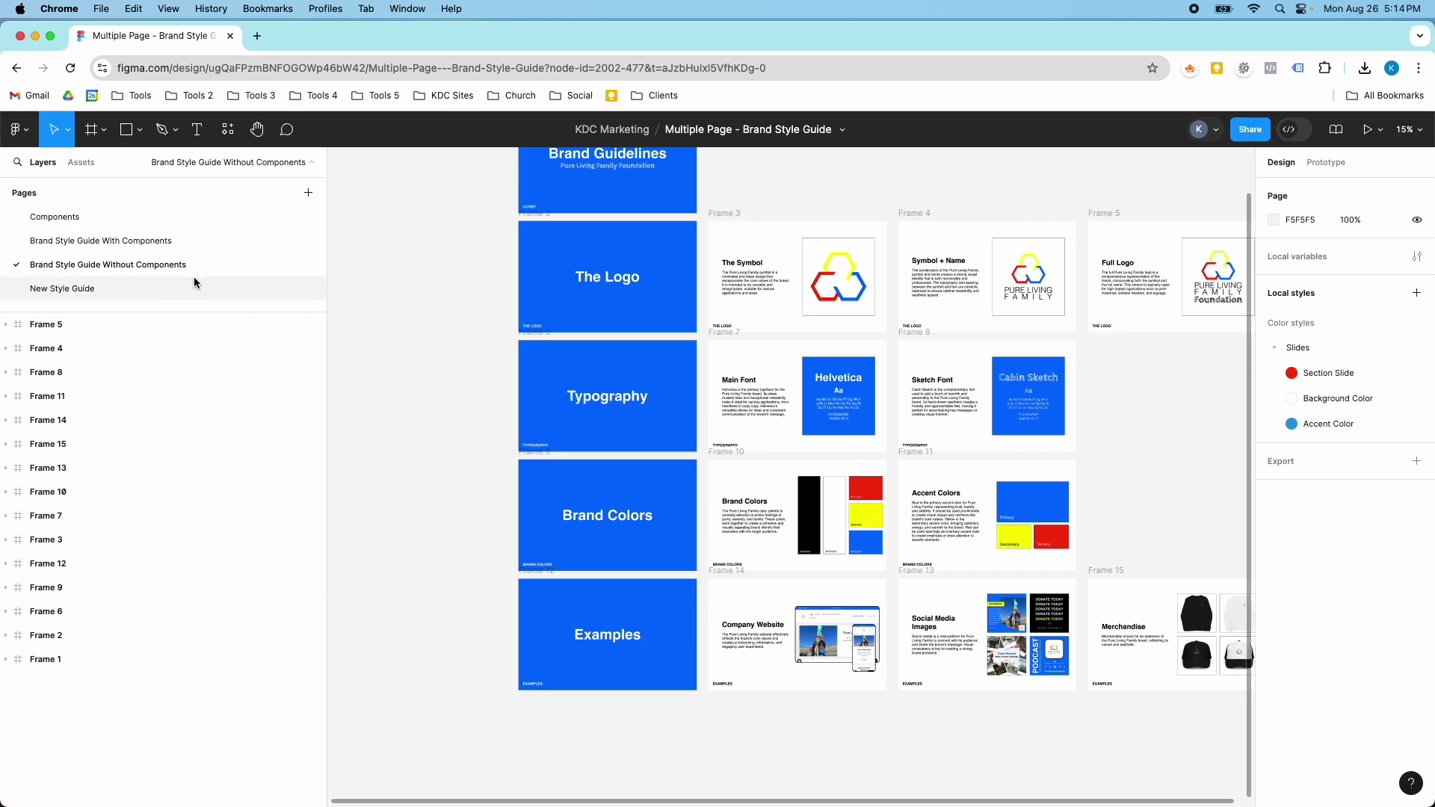
scroll(643, 299, up, 5)
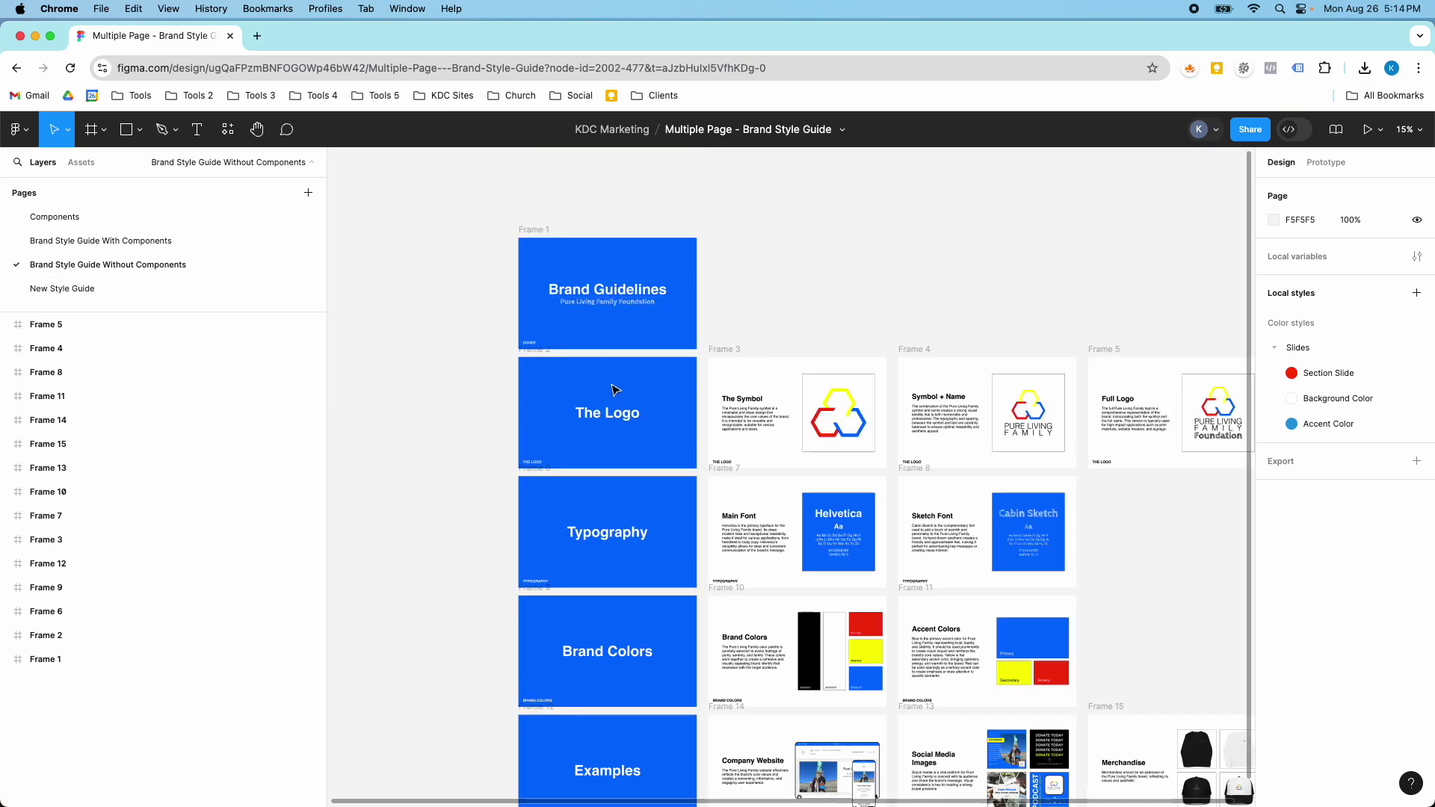
scroll(748, 445, down, 4)
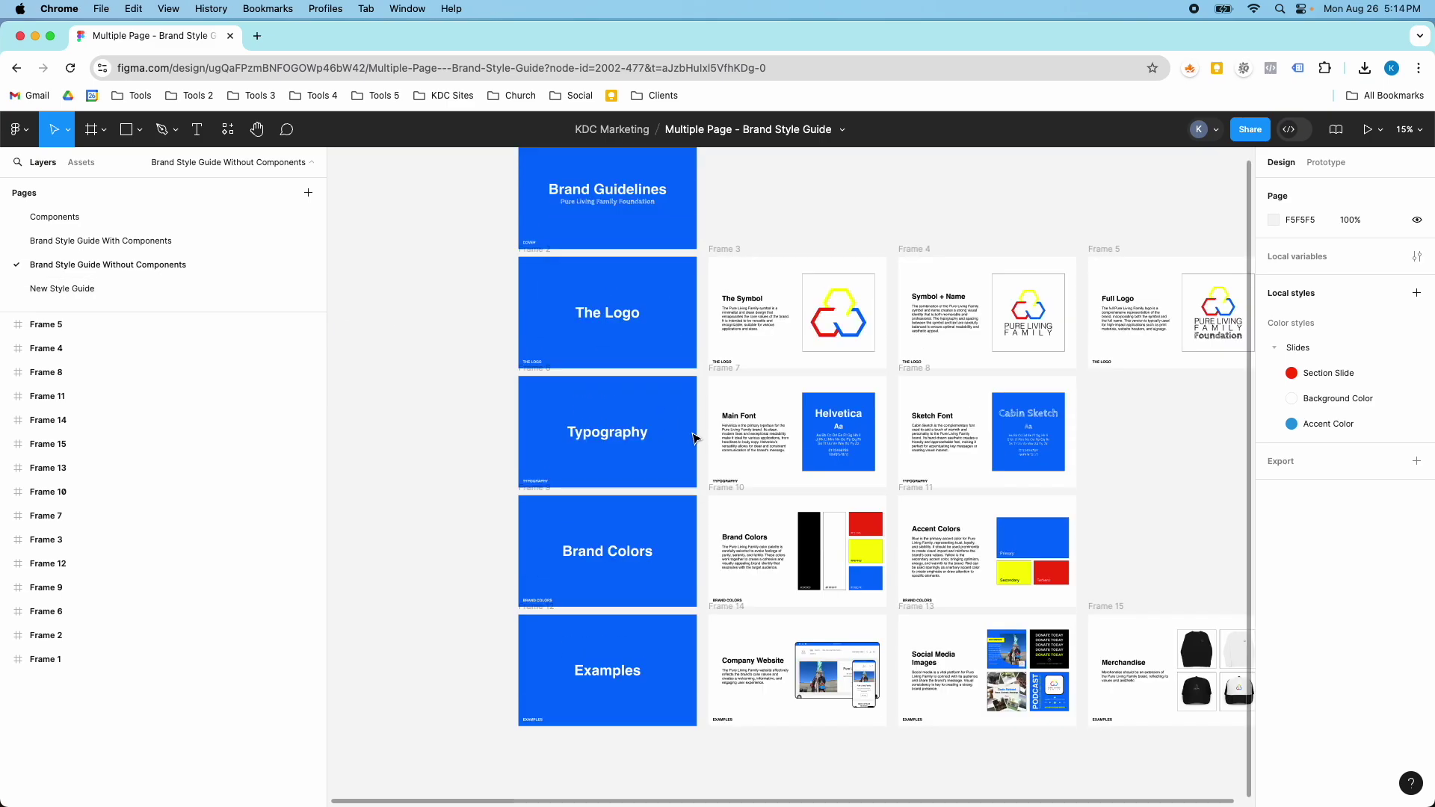
scroll(602, 401, up, 1)
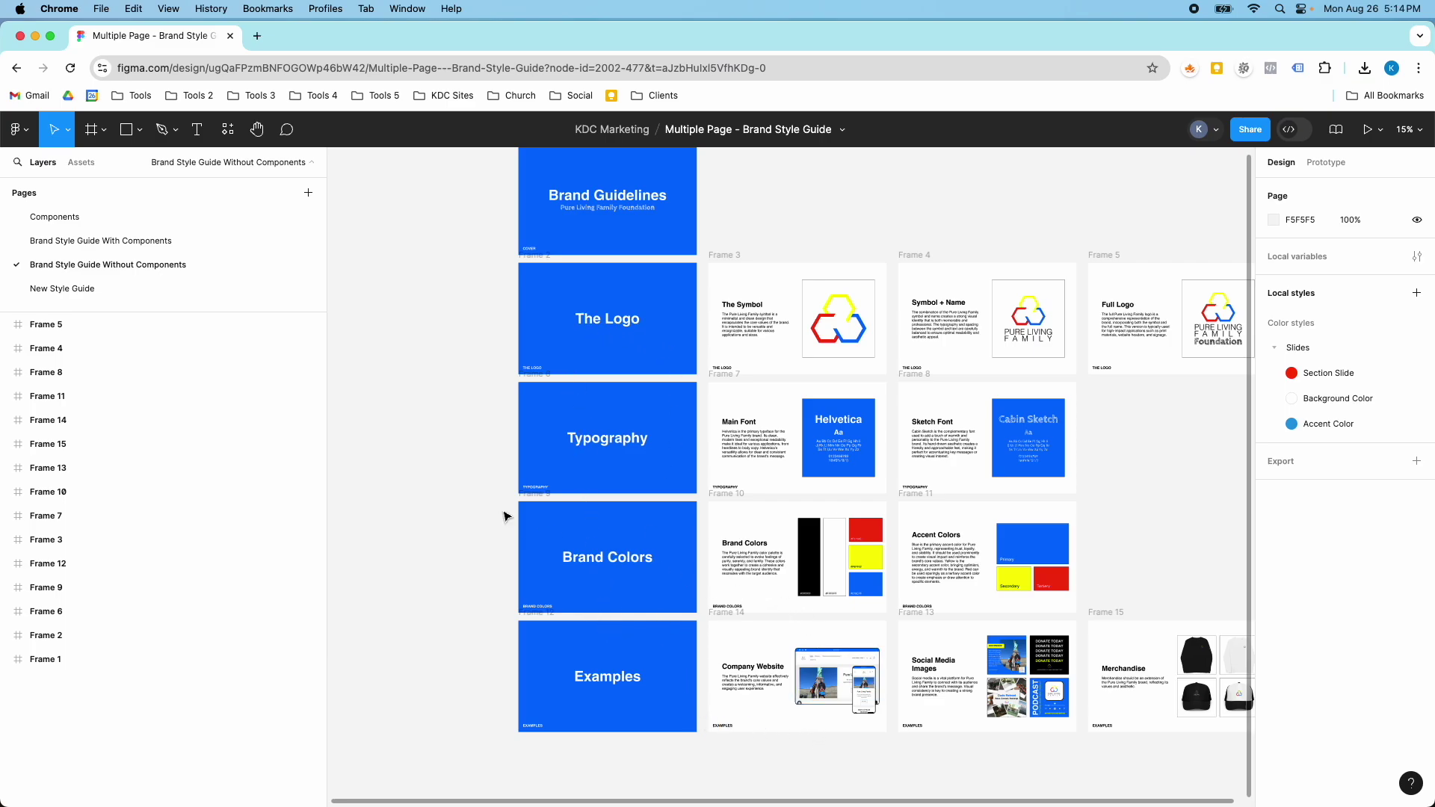
click(75, 218)
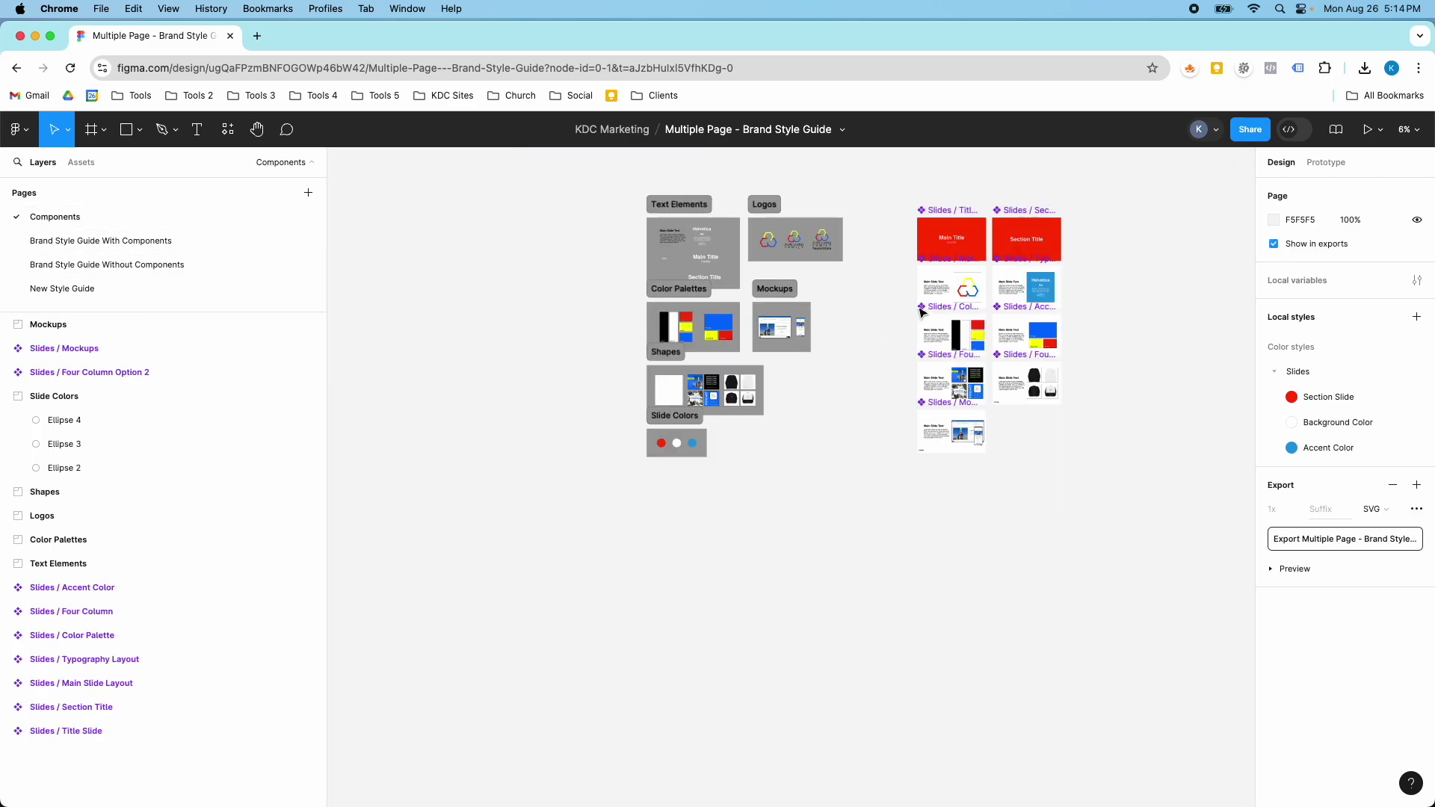
From the Assets Text Elements group, place a Main Slide Text instance on the canvas, then delete it
scroll(971, 352, up, 4)
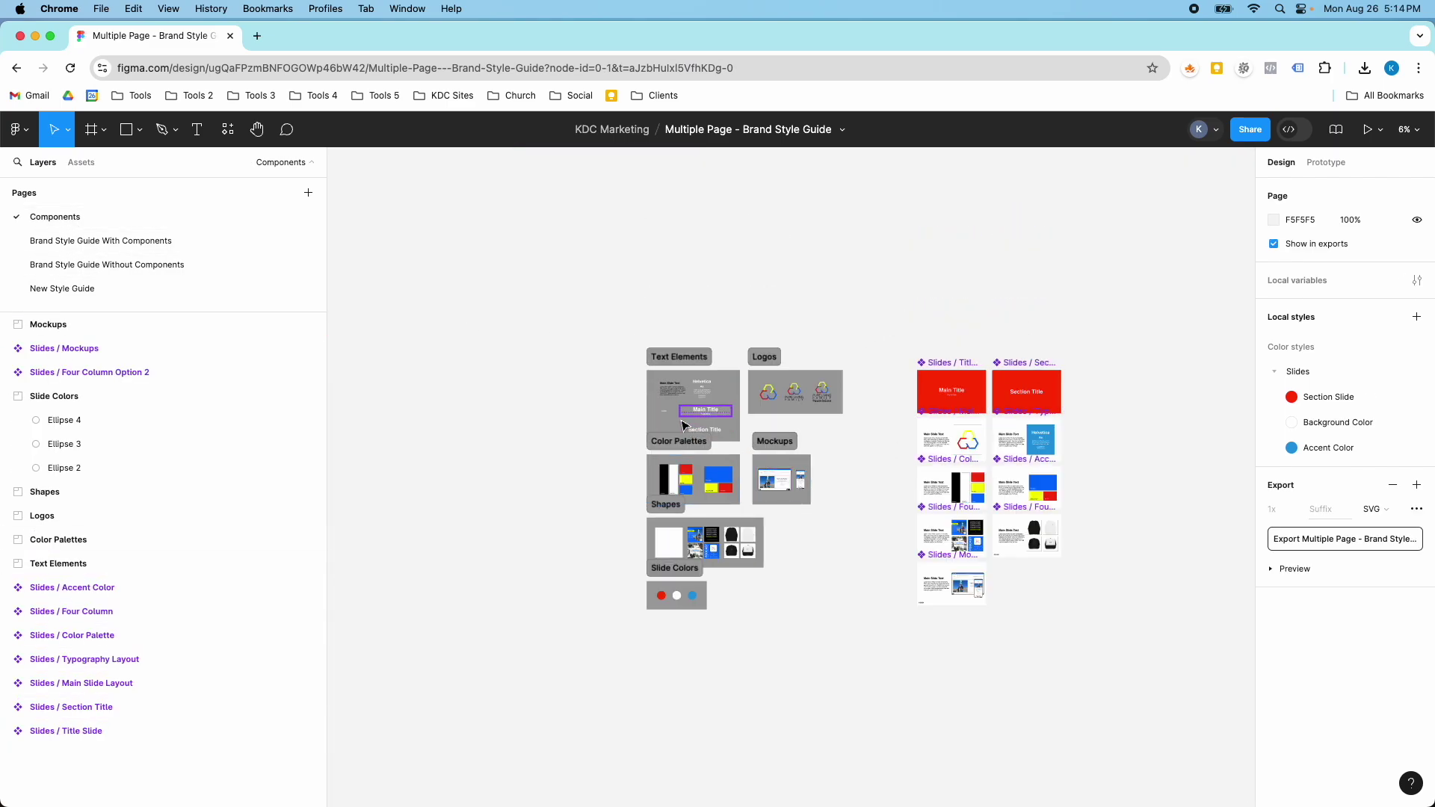
scroll(682, 426, up, 5)
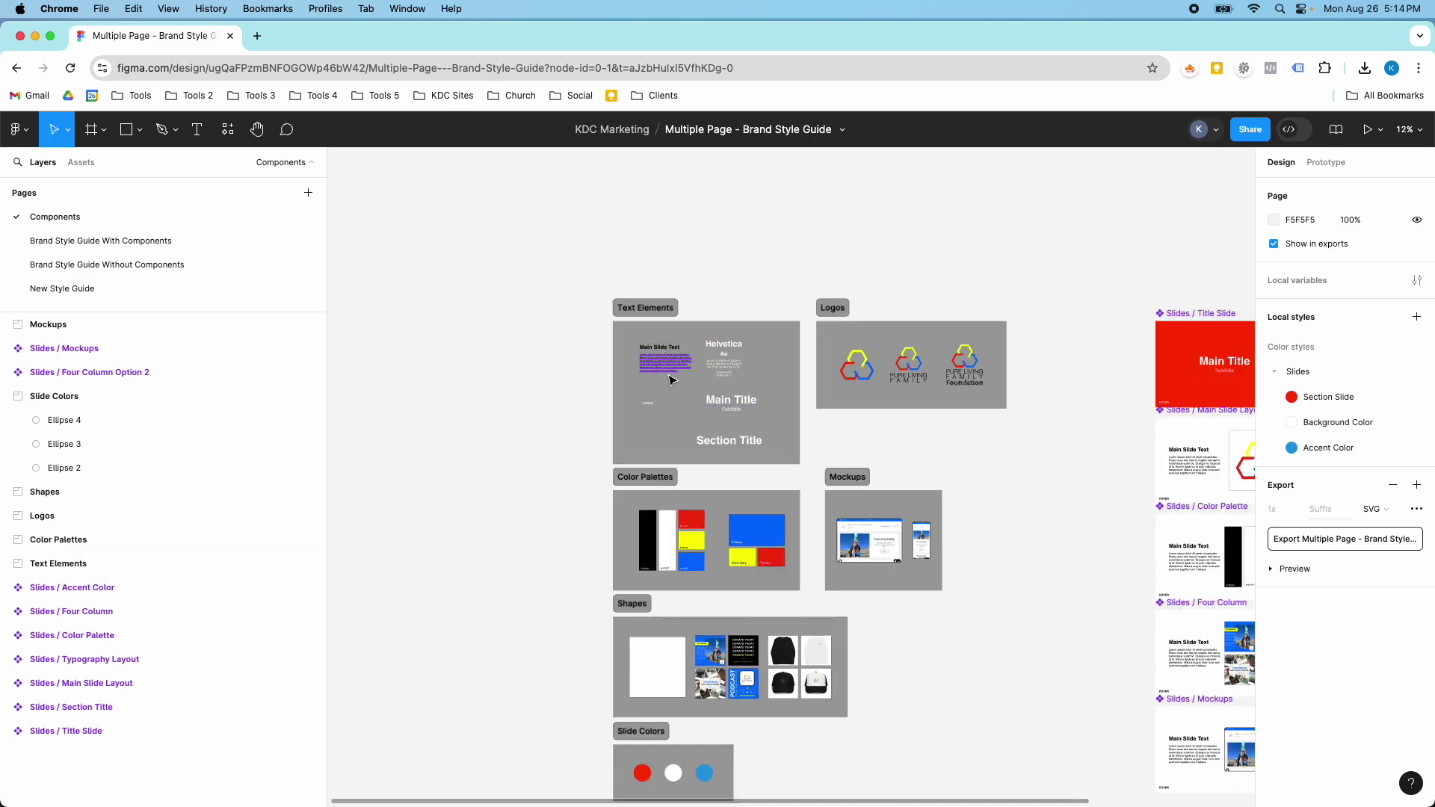
scroll(653, 339, up, 2)
scroll(957, 351, down, 3)
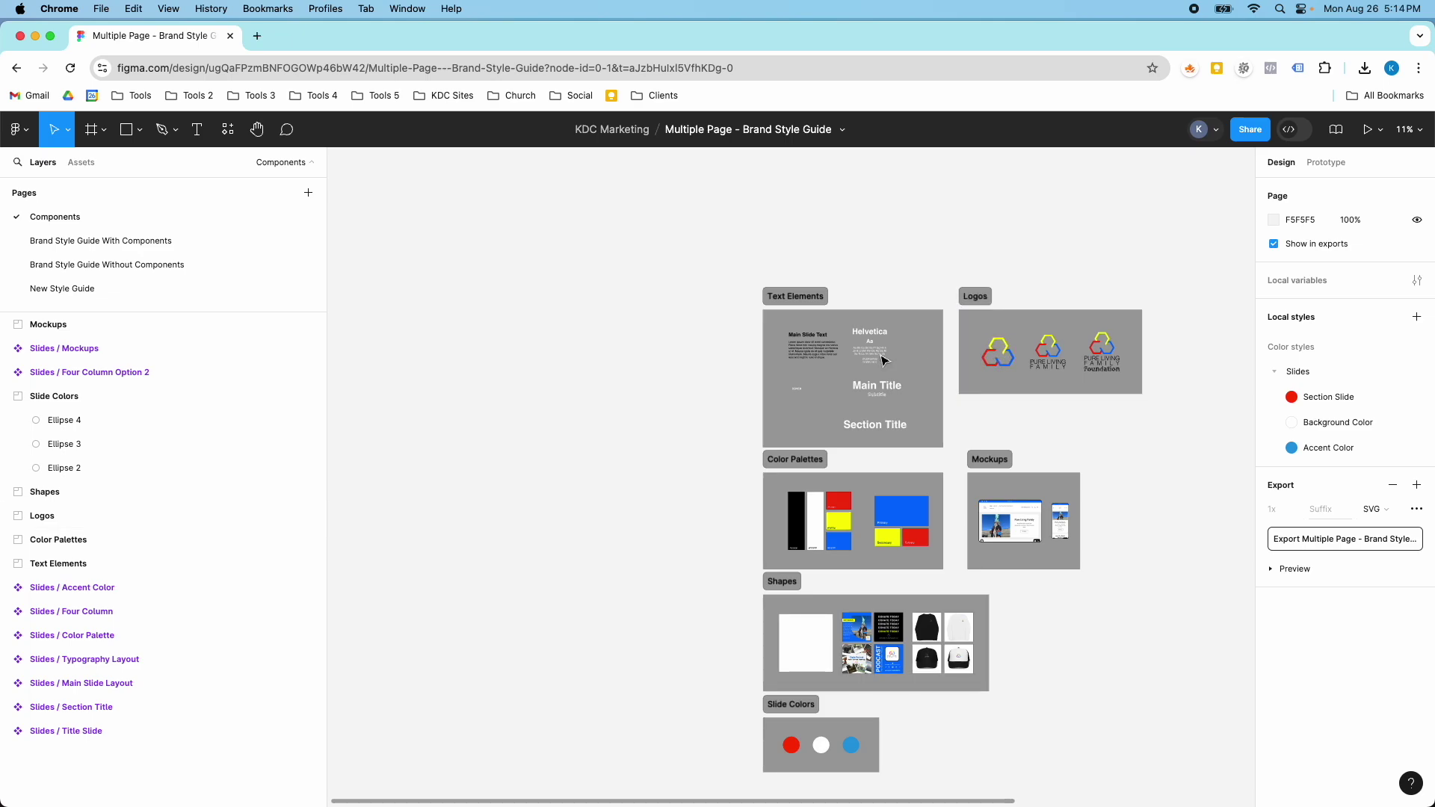
click(83, 163)
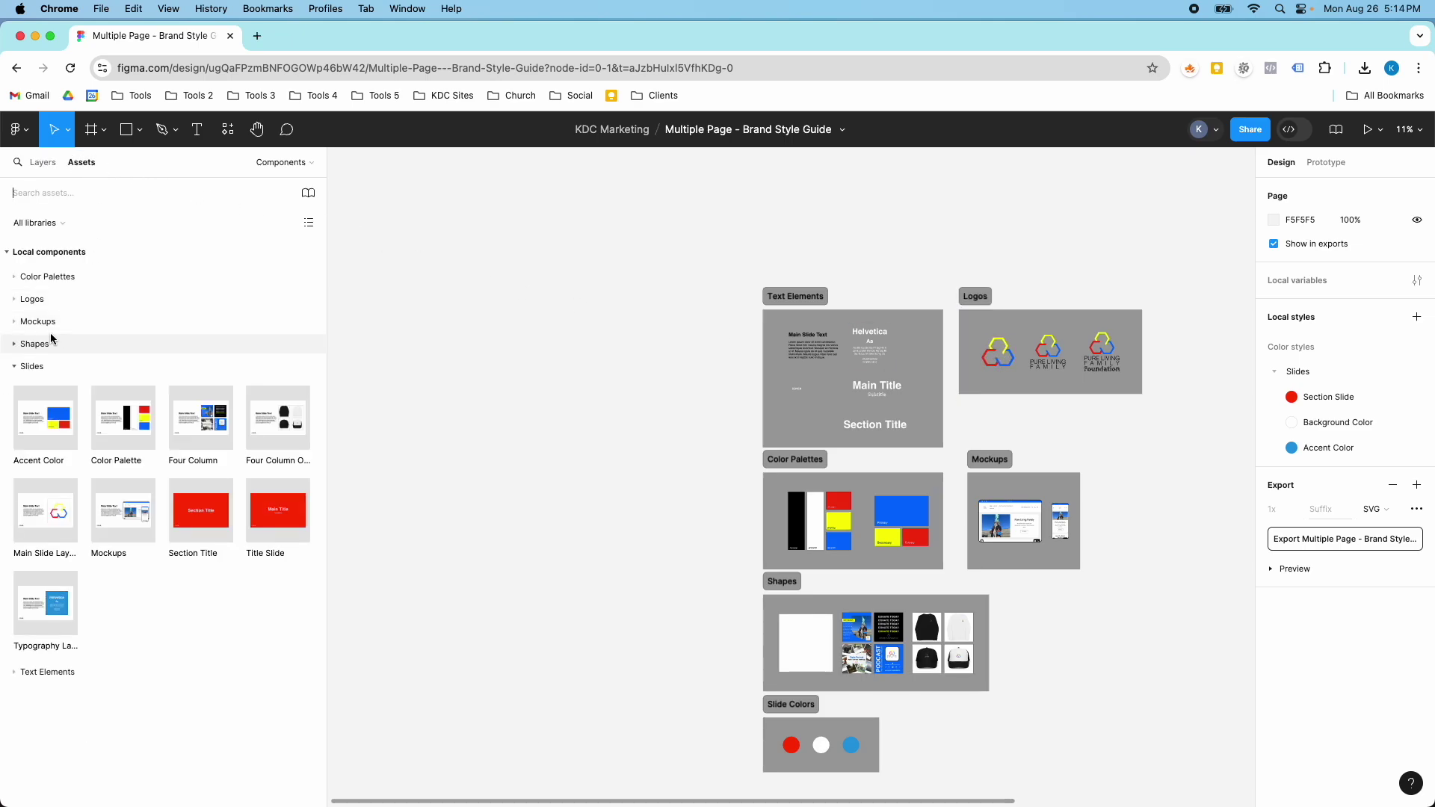
click(11, 344)
click(11, 344)
click(17, 366)
click(15, 388)
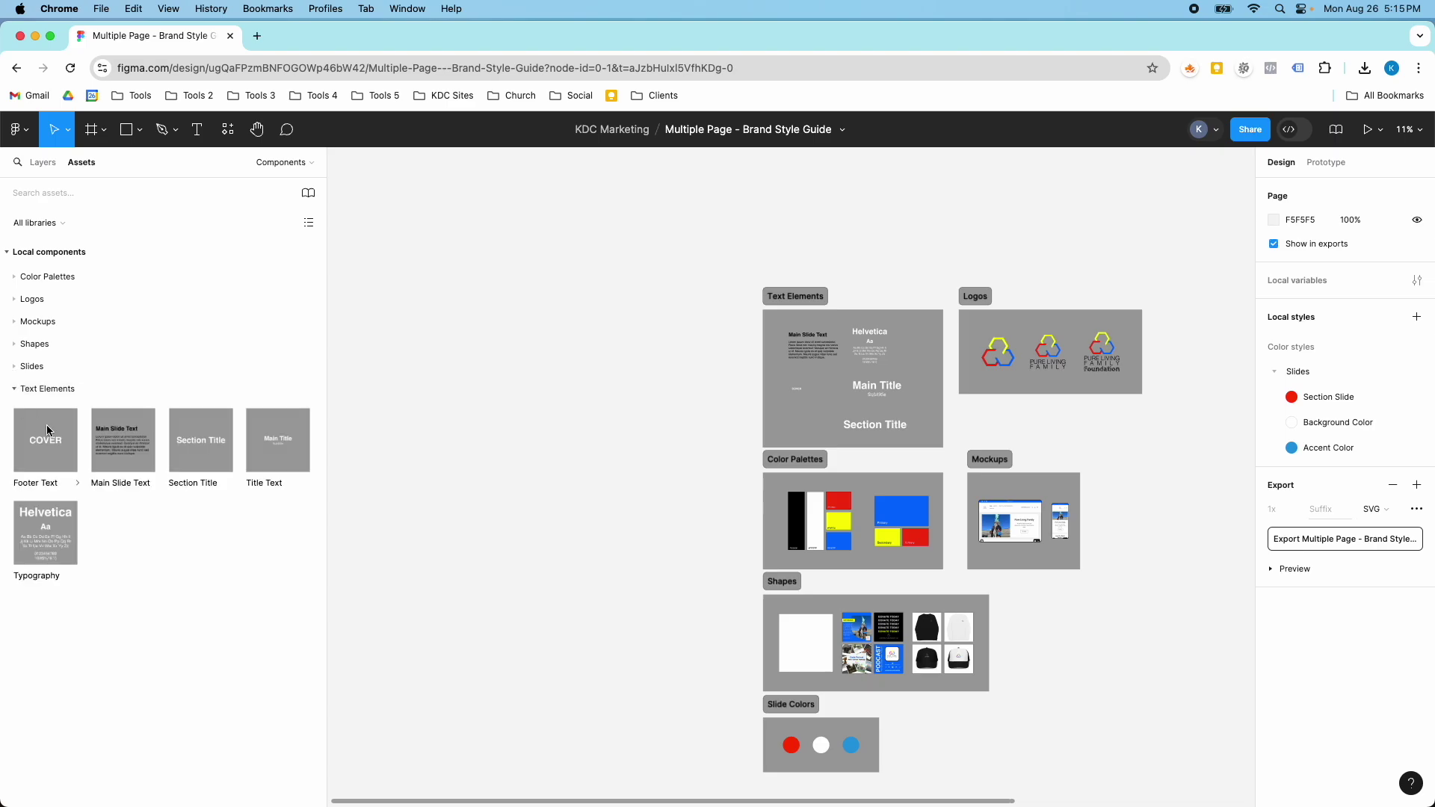
drag(145, 466, 499, 399)
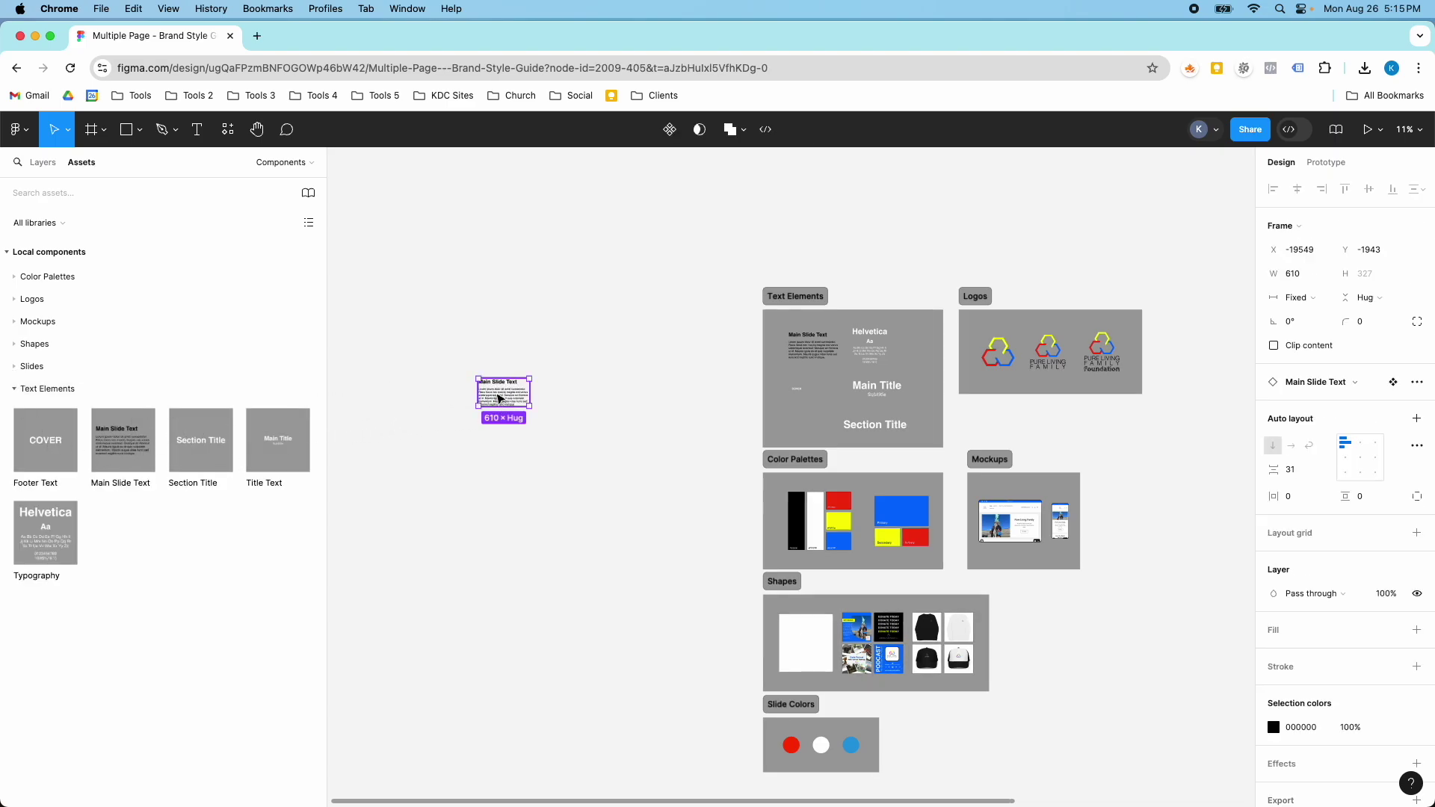
key(Delete)
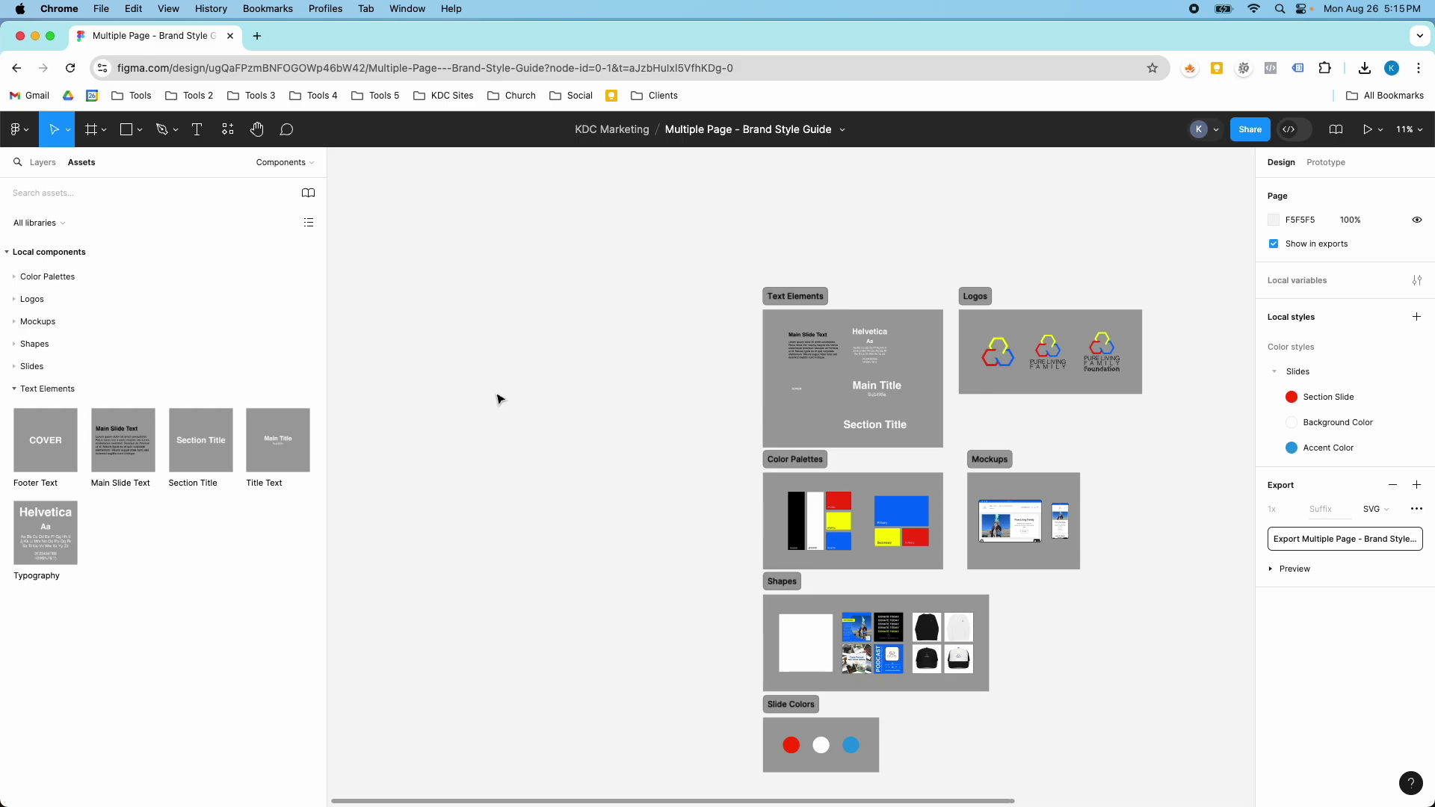
Zoom in and select the COVER footer text on the Title Slide
scroll(508, 407, down, 5)
scroll(648, 400, up, 8)
scroll(548, 441, up, 5)
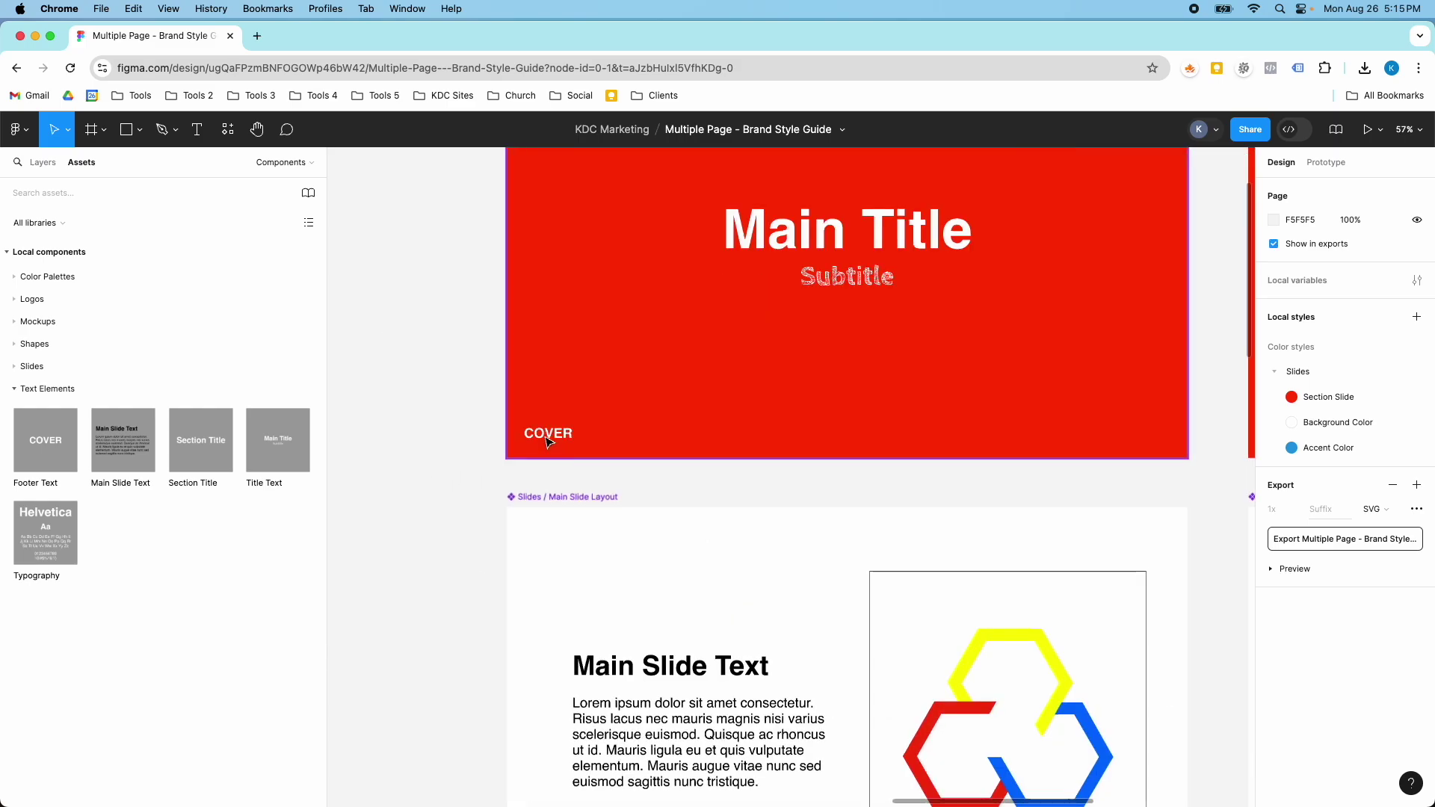
click(550, 441)
double_click(549, 441)
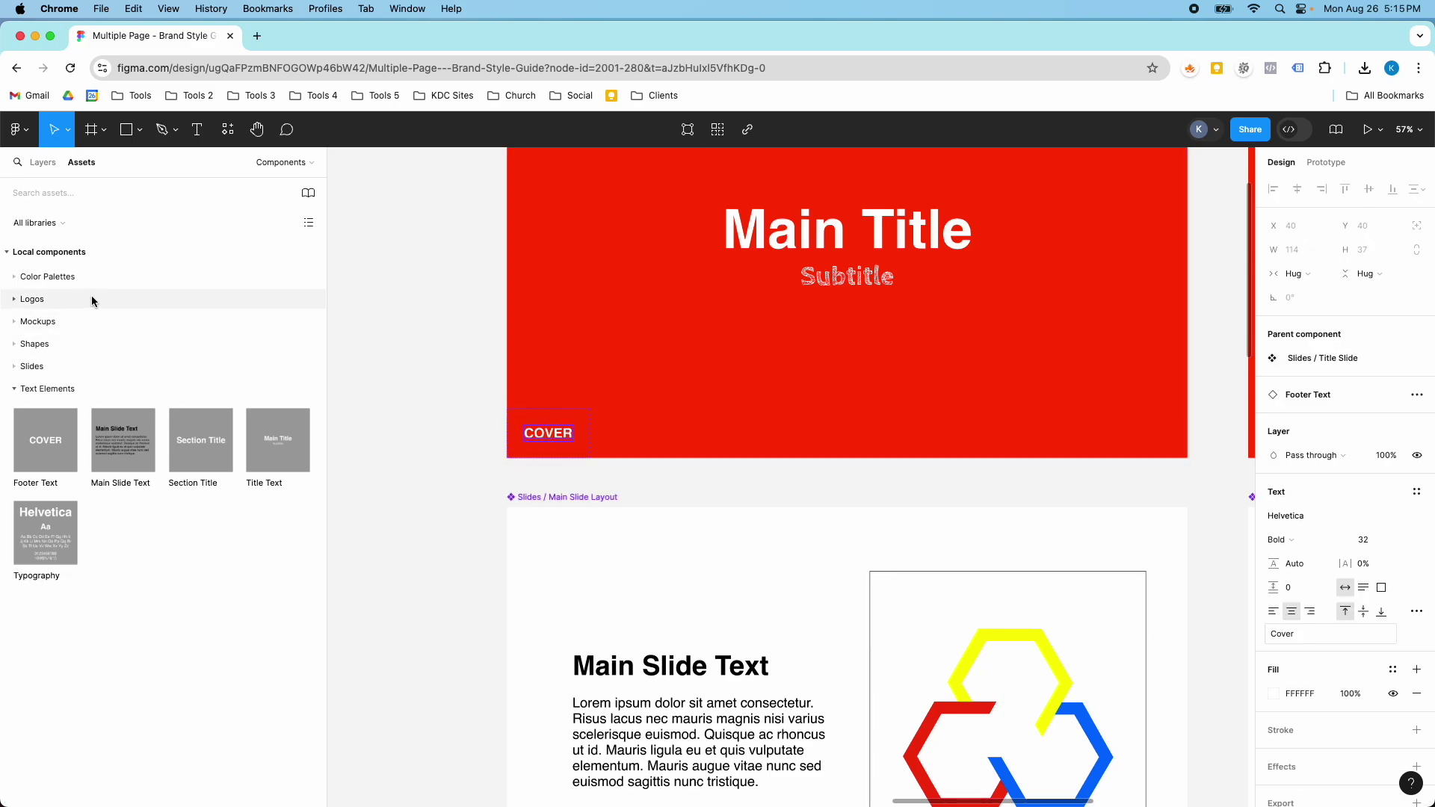
click(285, 169)
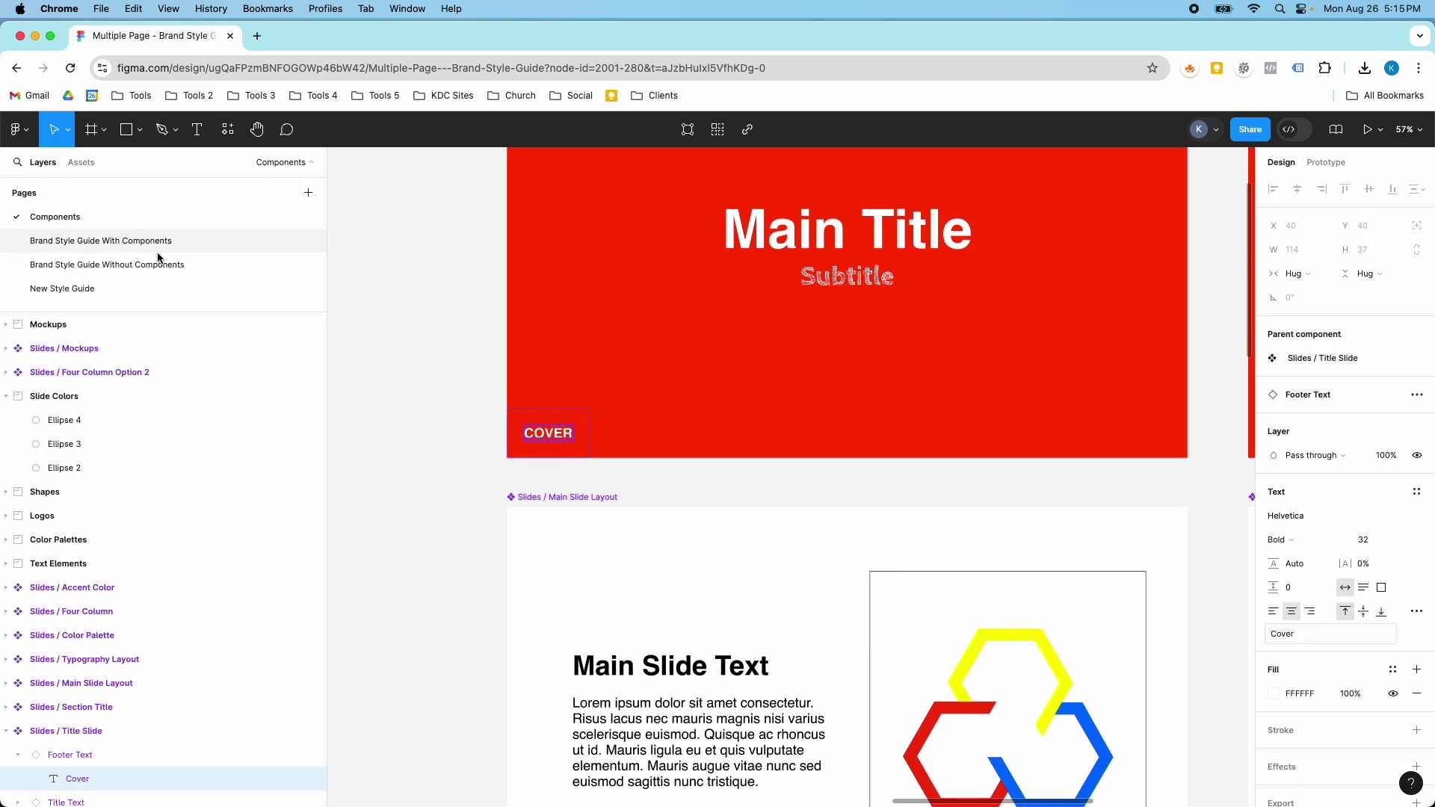
click(139, 240)
click(145, 264)
click(523, 371)
scroll(531, 371, up, 5)
click(538, 373)
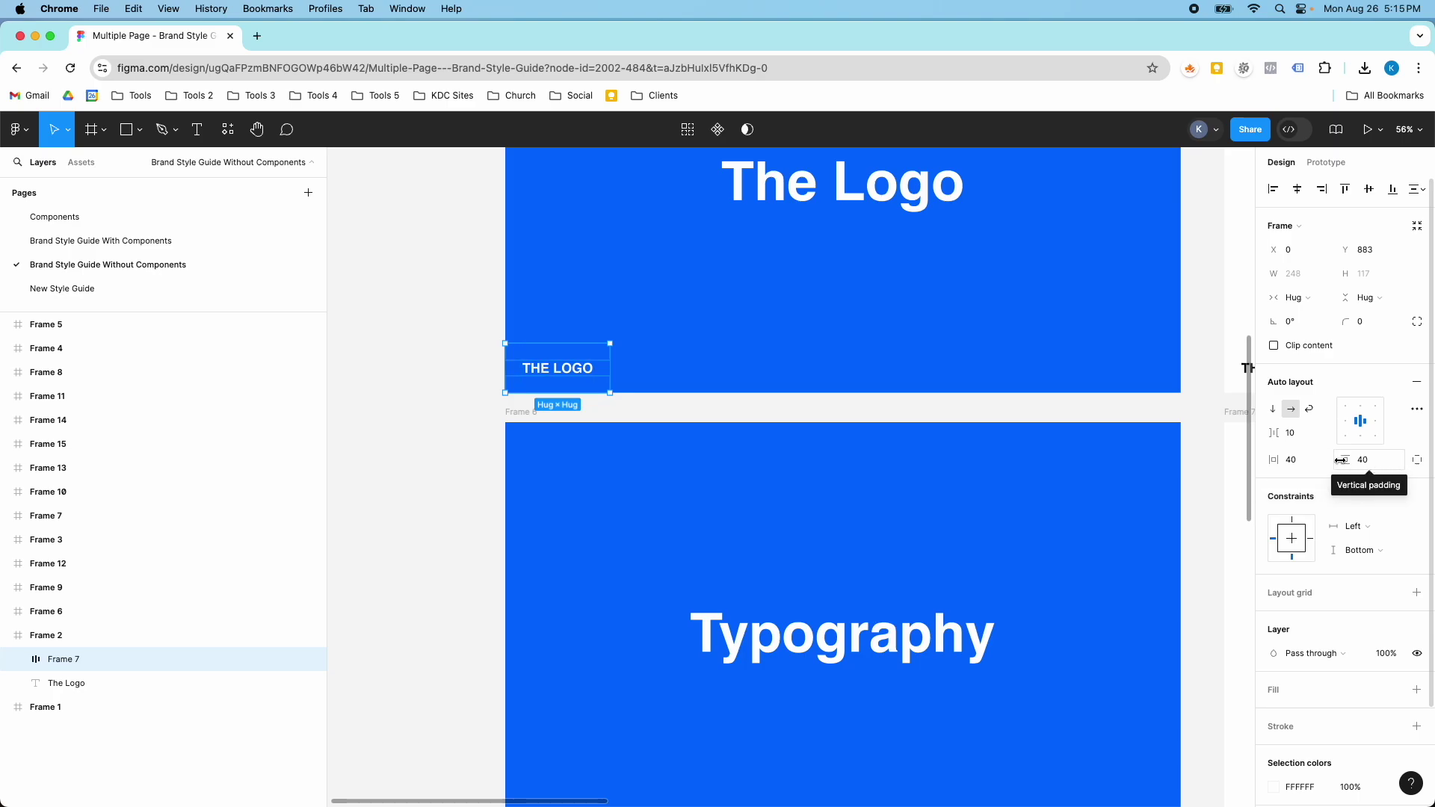
scroll(591, 380, down, 5)
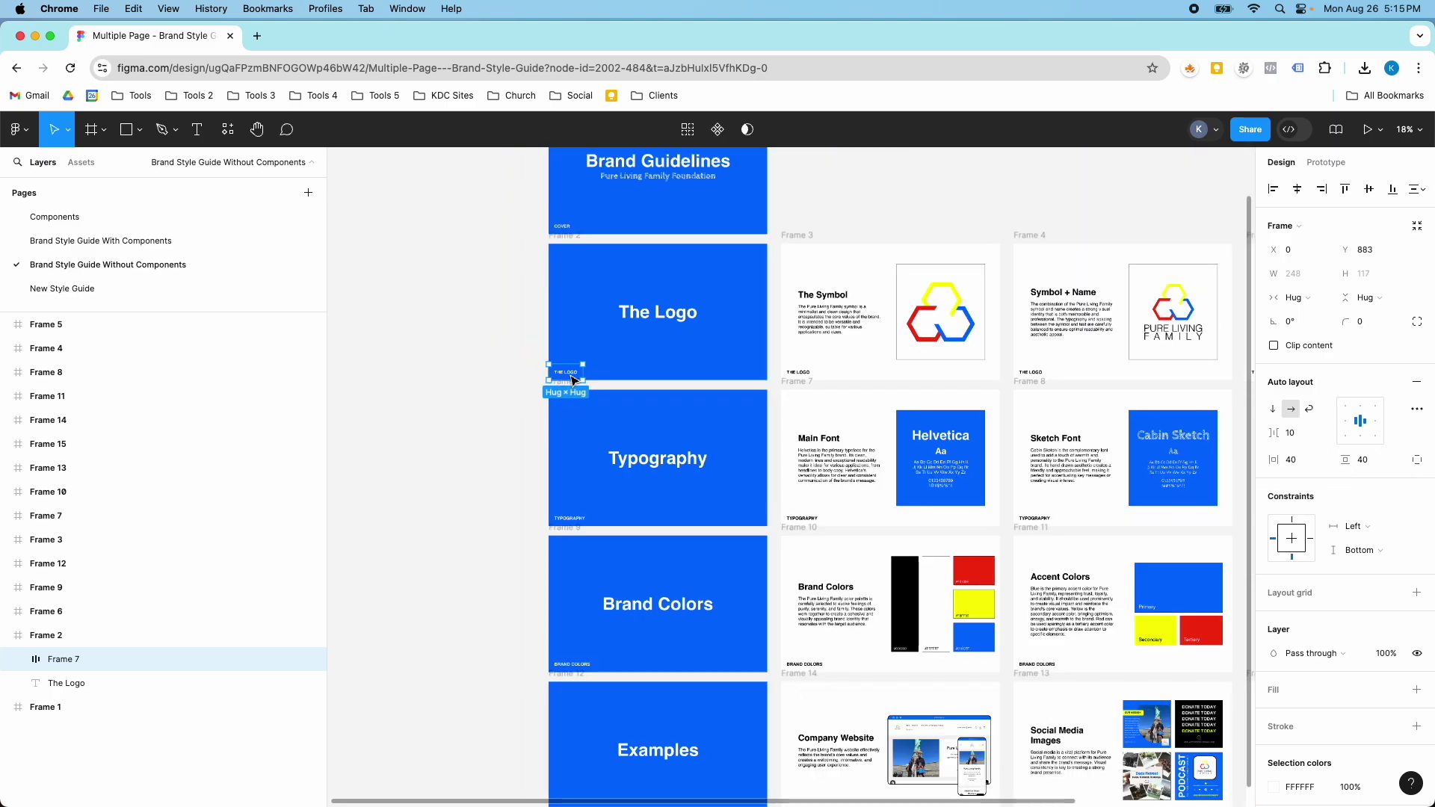
scroll(602, 366, up, 2)
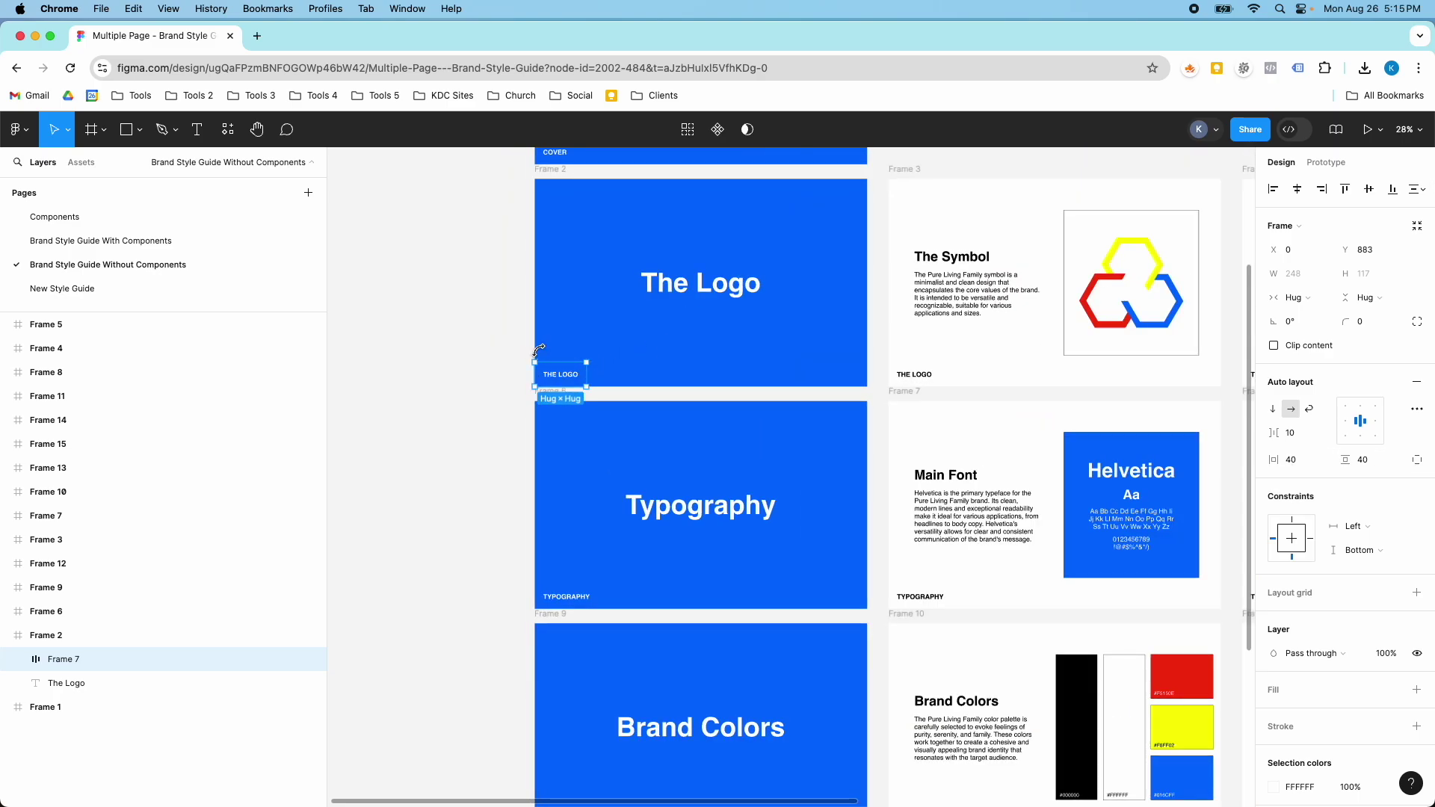
click(1321, 188)
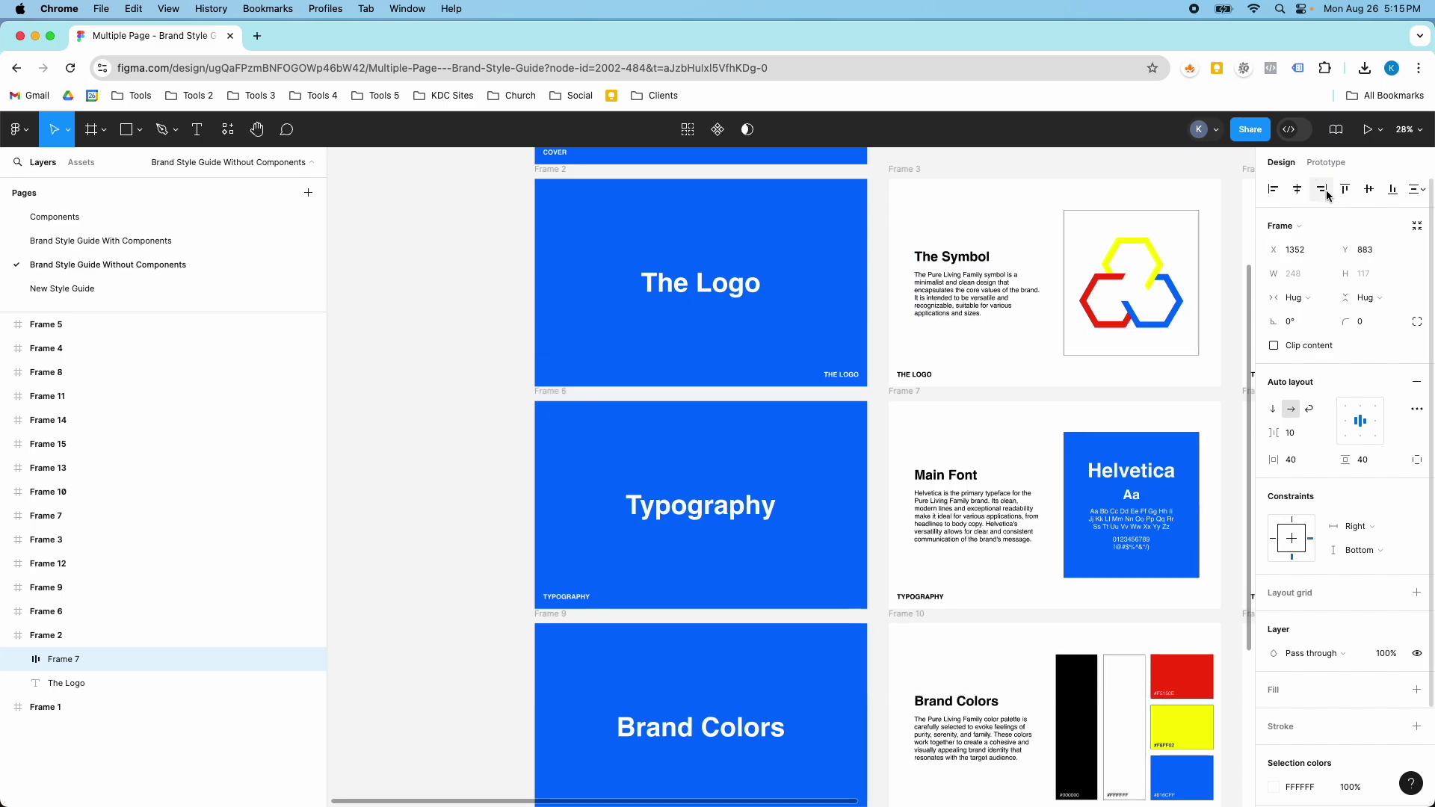
scroll(876, 385, up, 8)
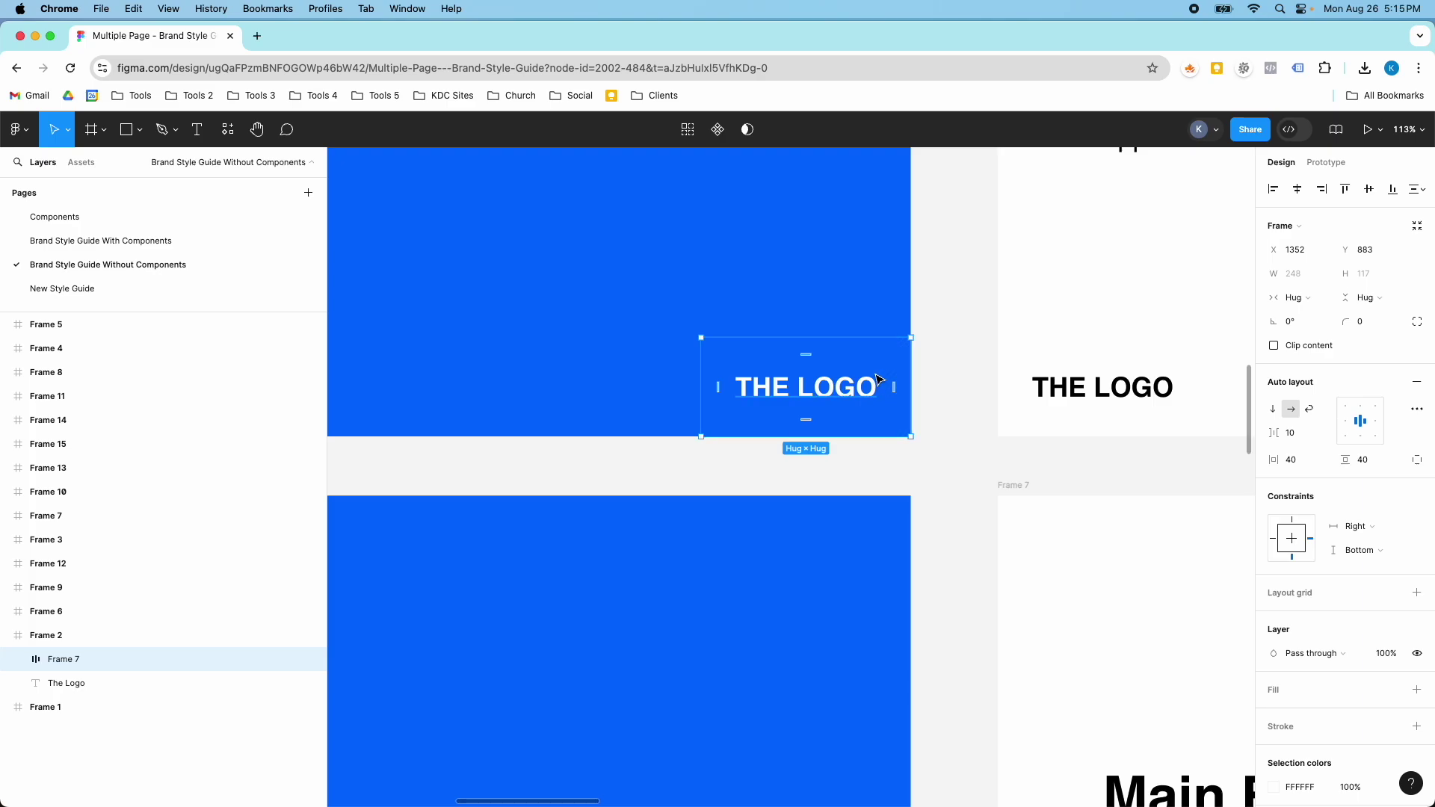
scroll(887, 377, down, 10)
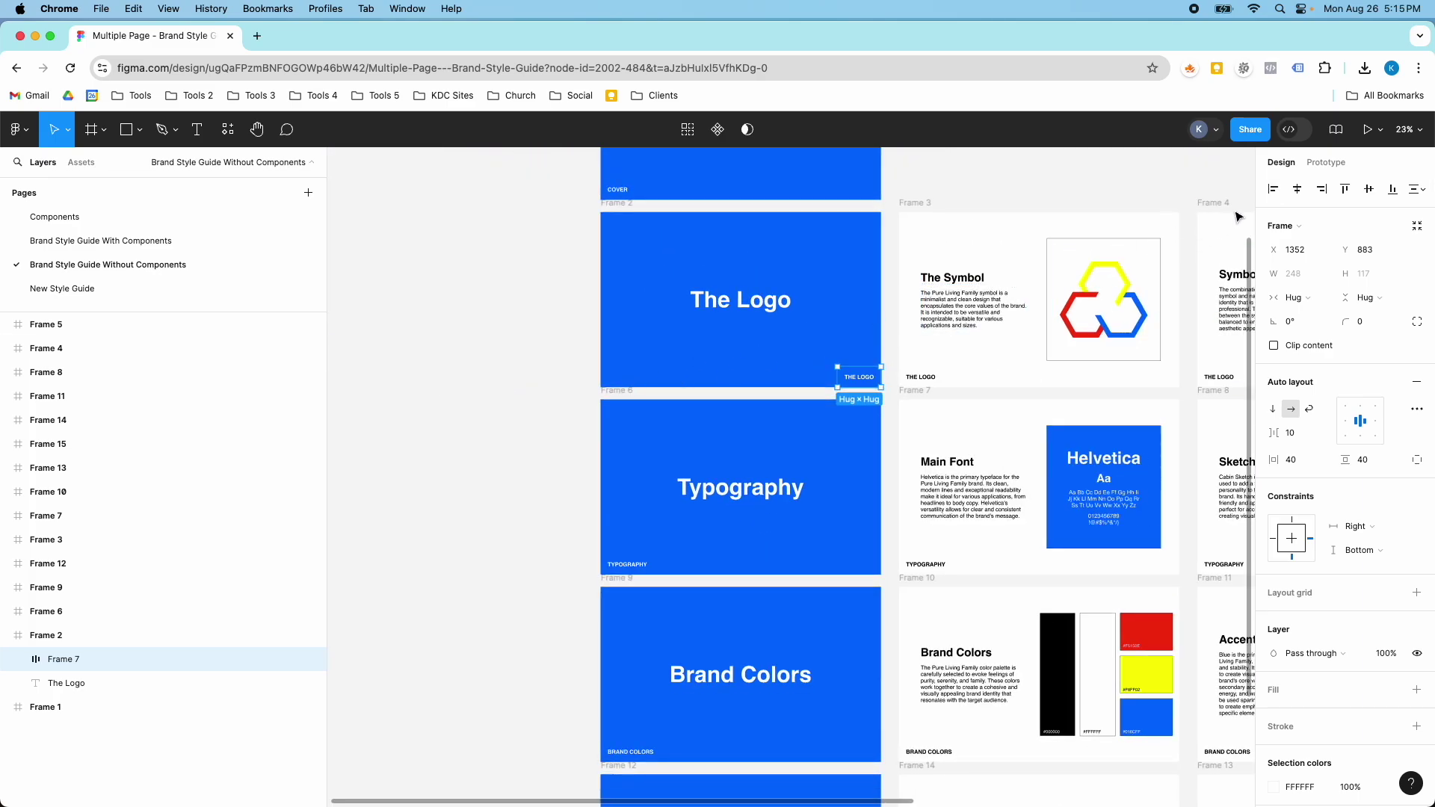
click(1273, 189)
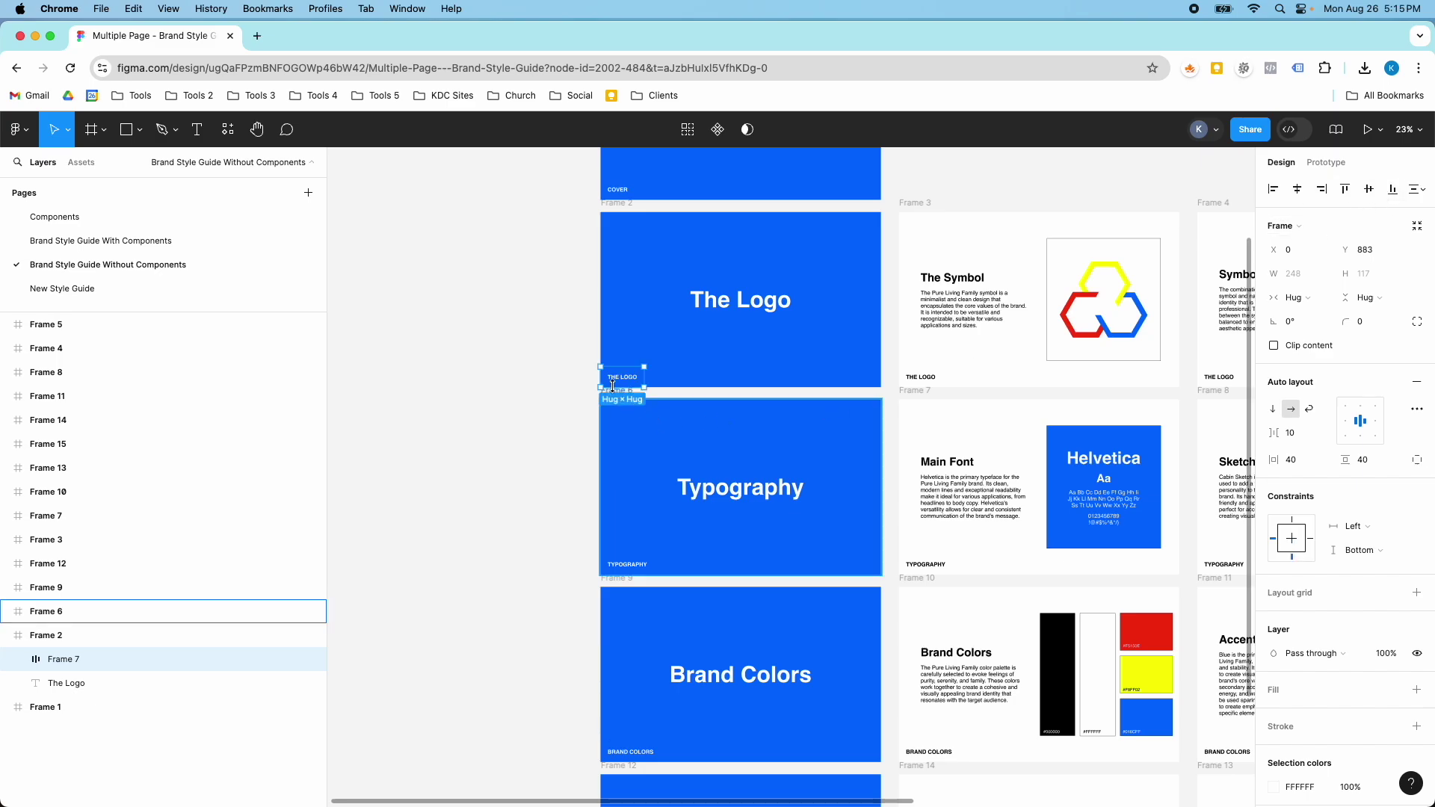
scroll(615, 384, up, 5)
scroll(614, 384, down, 8)
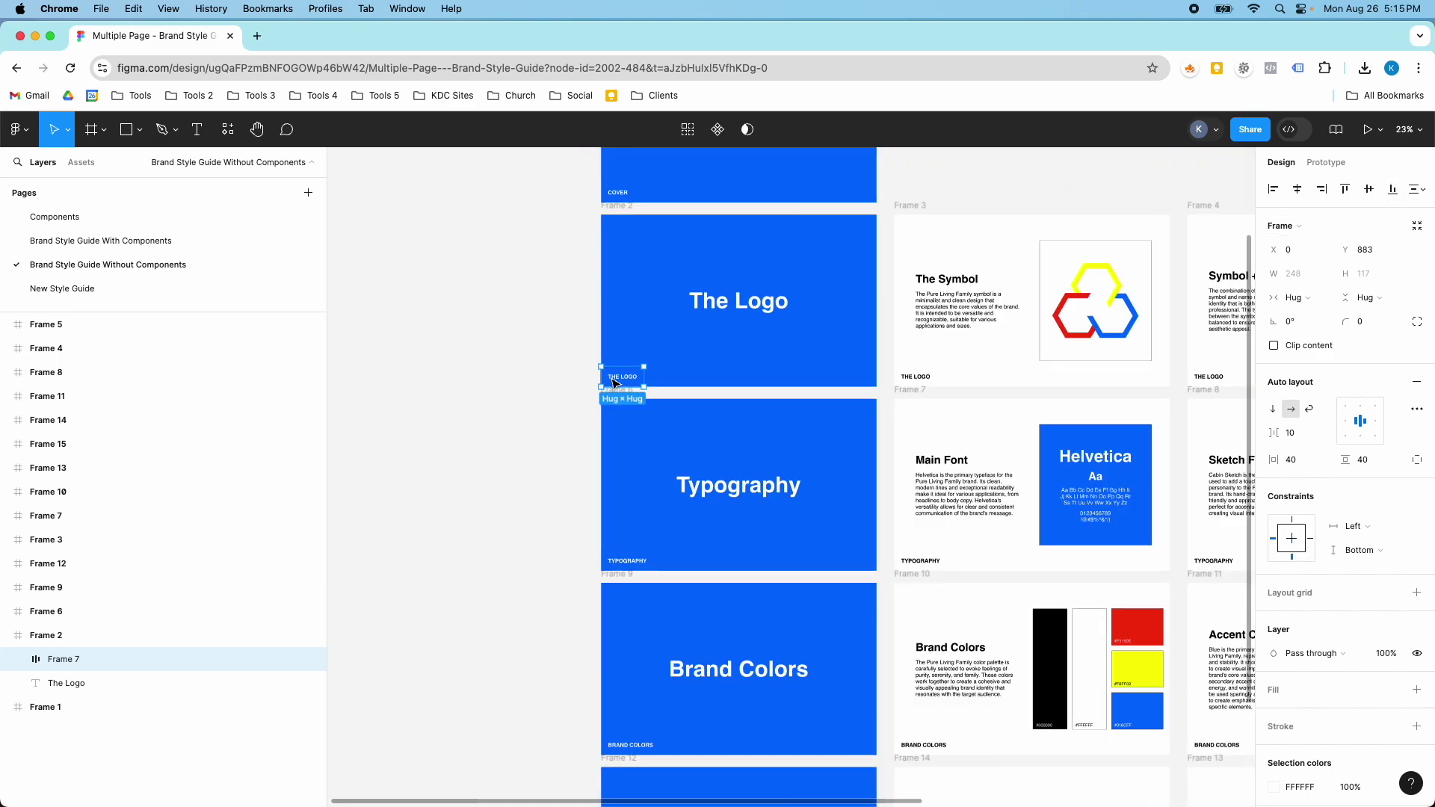
scroll(614, 383, down, 3)
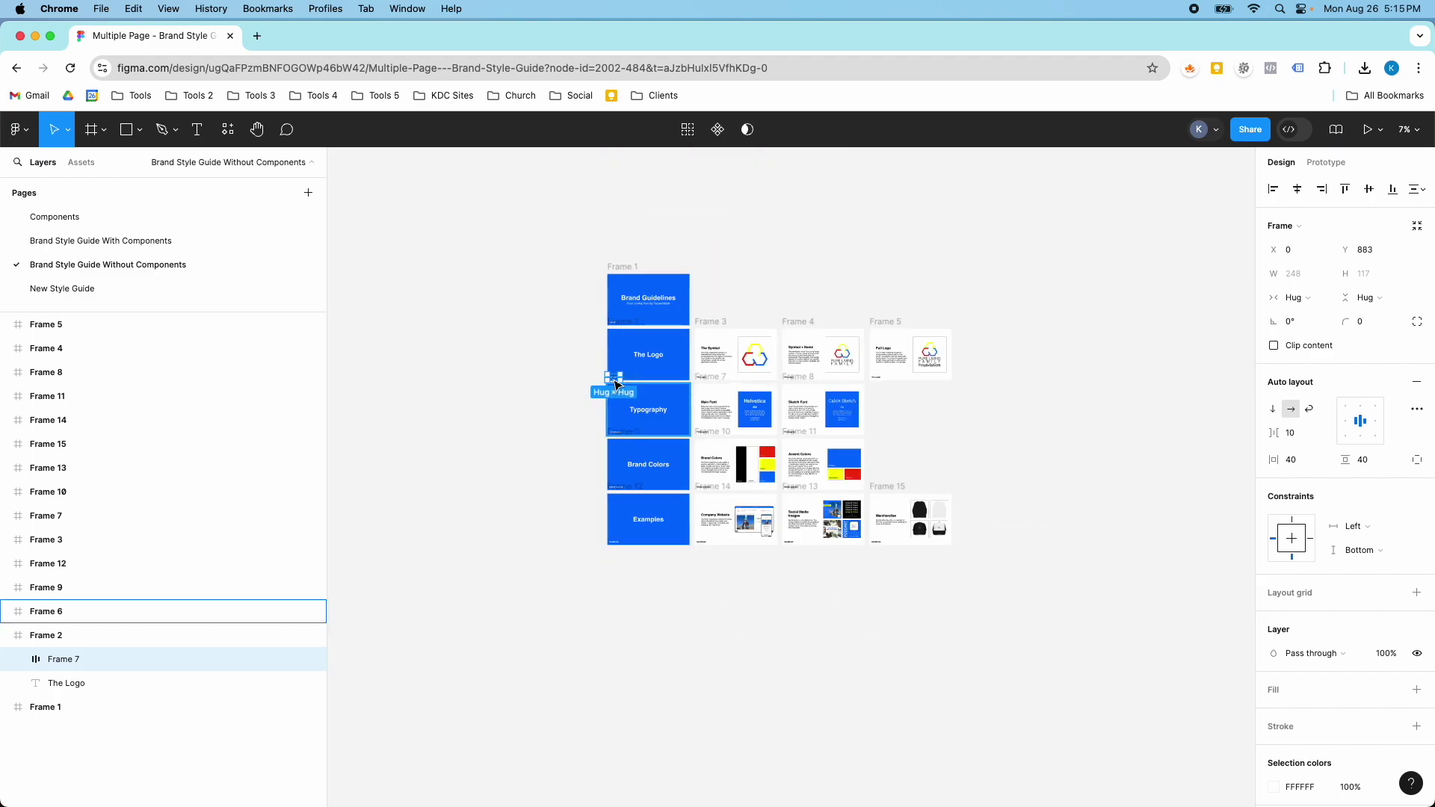
scroll(718, 373, up, 3)
Select The Symbol text block, scroll through the blue slides, then deselect to reveal Slides color styles
scroll(715, 341, up, 3)
click(691, 342)
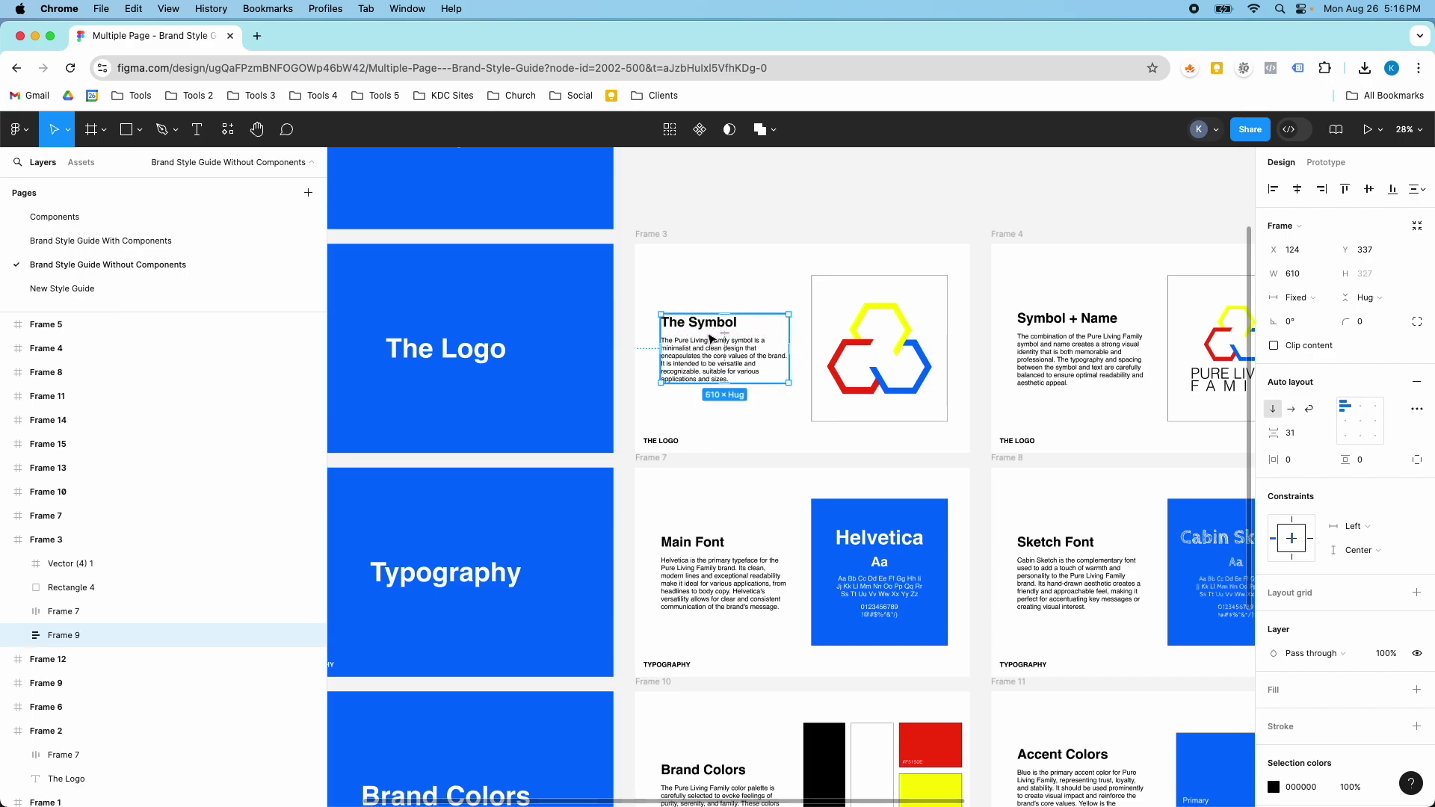
scroll(870, 374, down, 2)
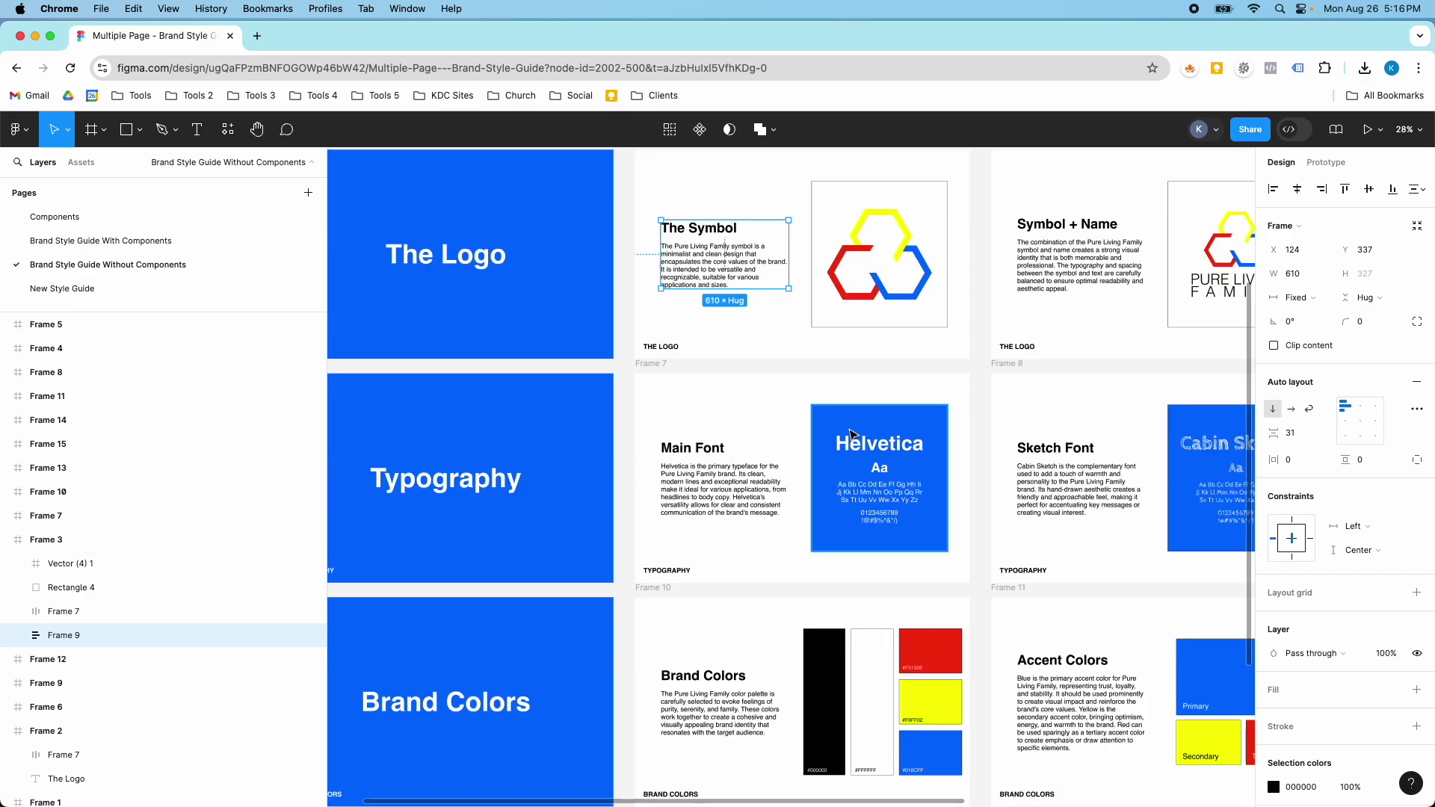
scroll(865, 477, down, 5)
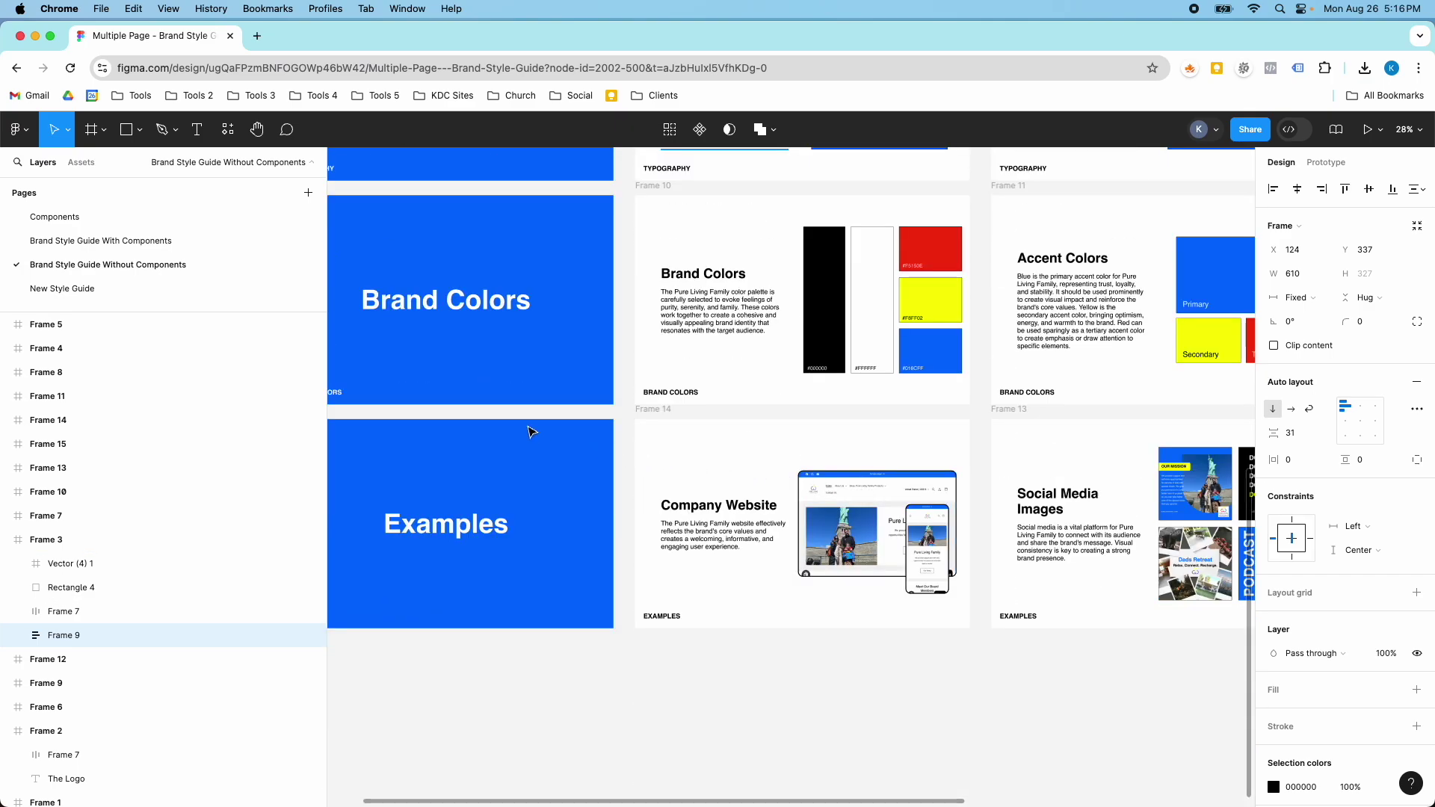
scroll(527, 432, down, 10)
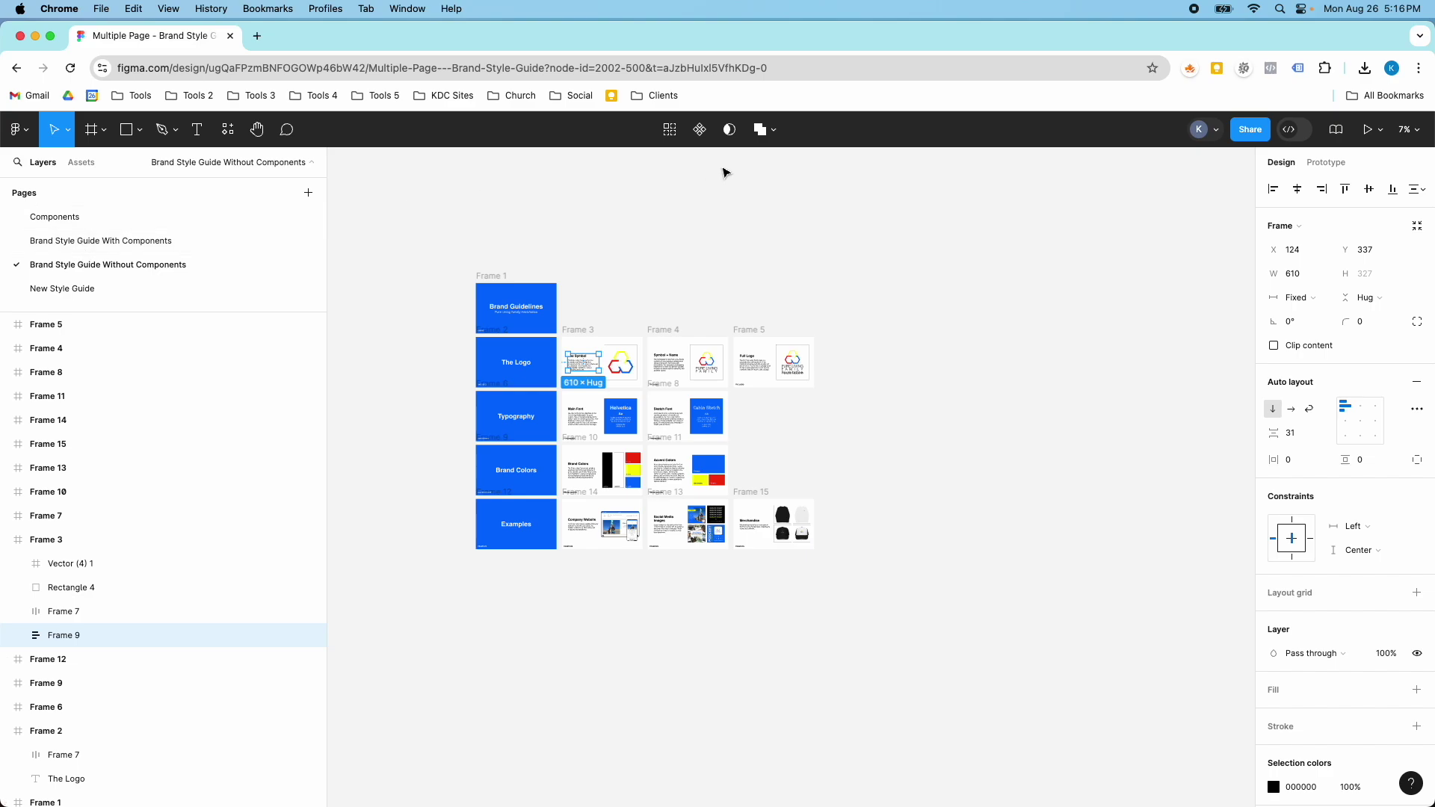
click(680, 167)
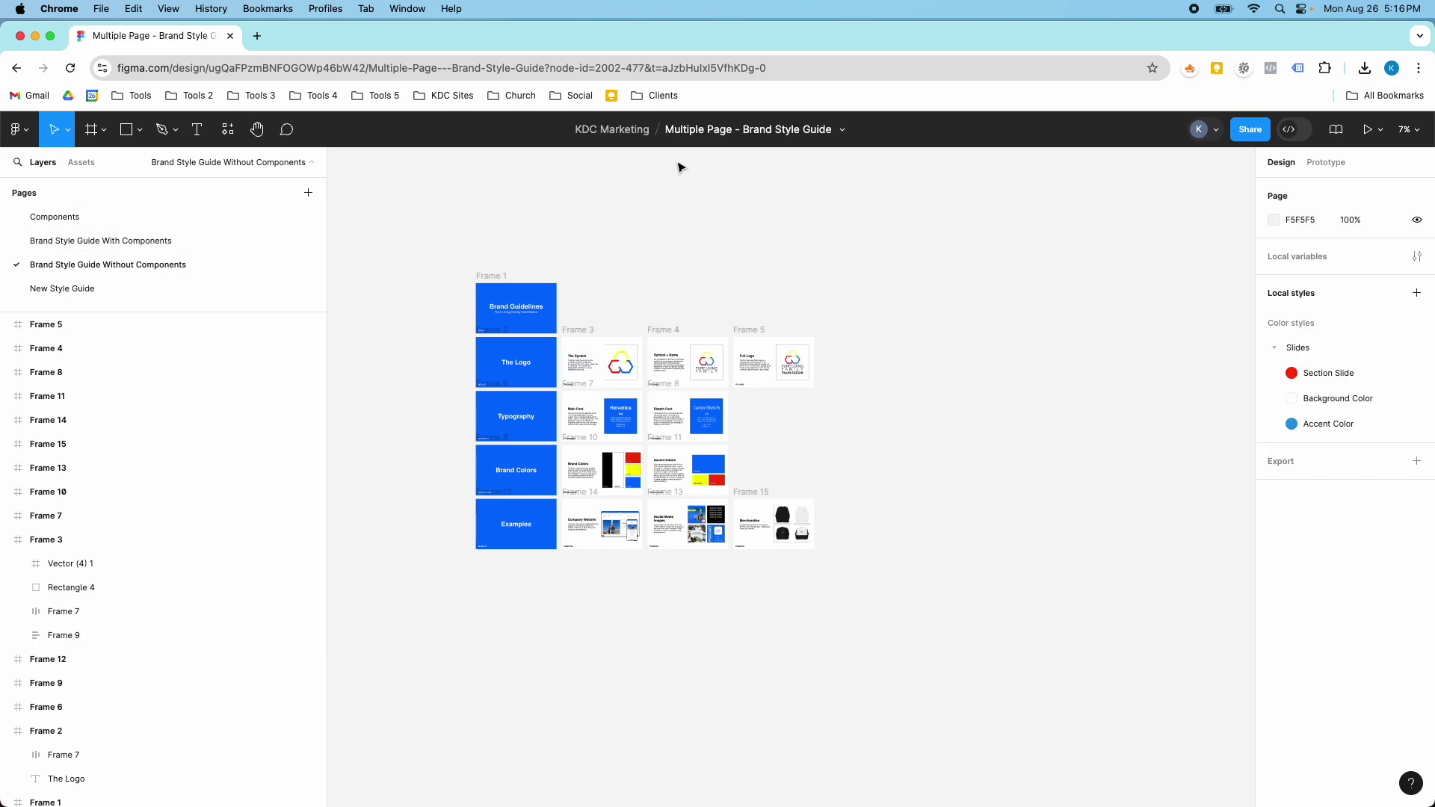
Open the Dream Jobzz - Brand Style Guide file from the KDC Marketing project
click(622, 132)
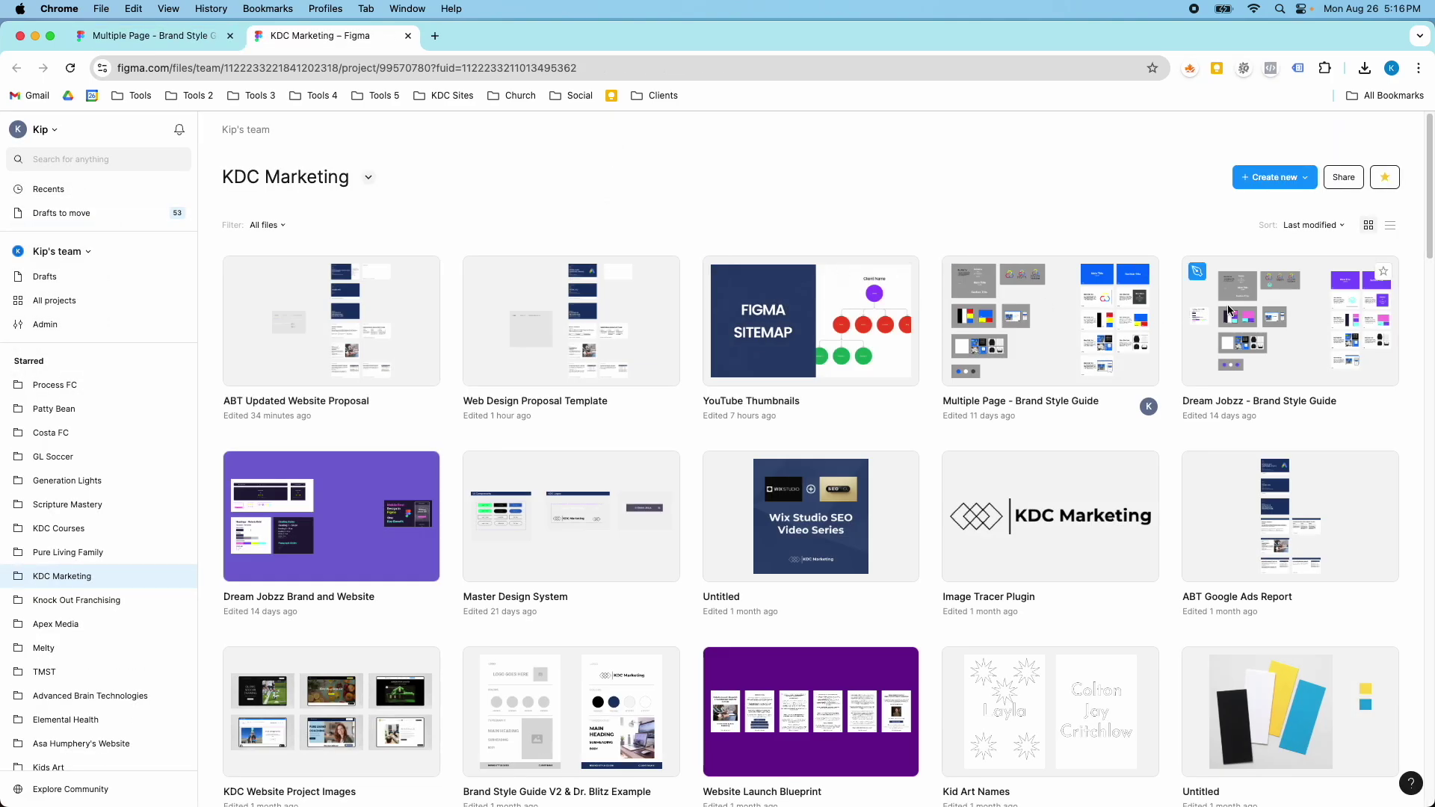
click(1230, 310)
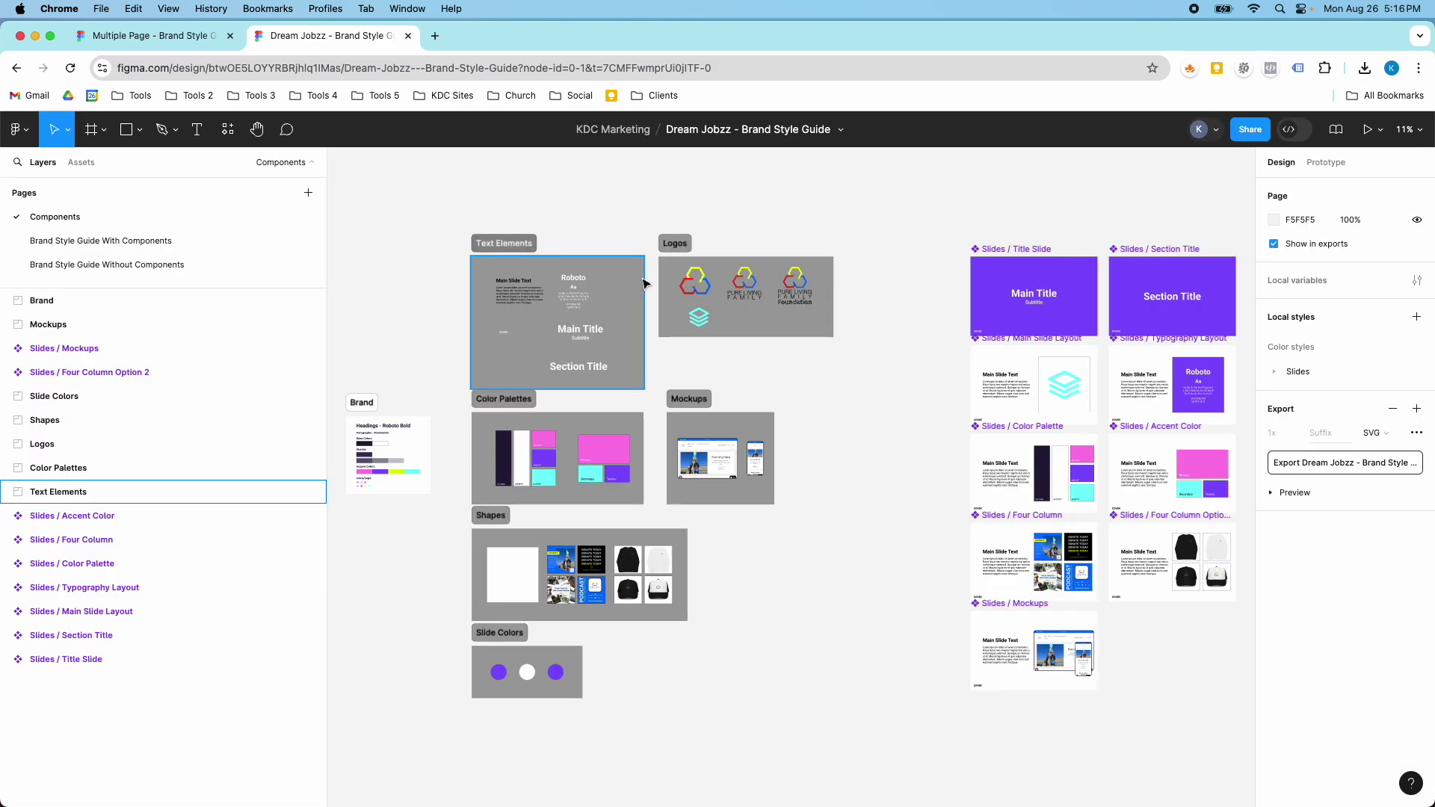
scroll(644, 282, down, 5)
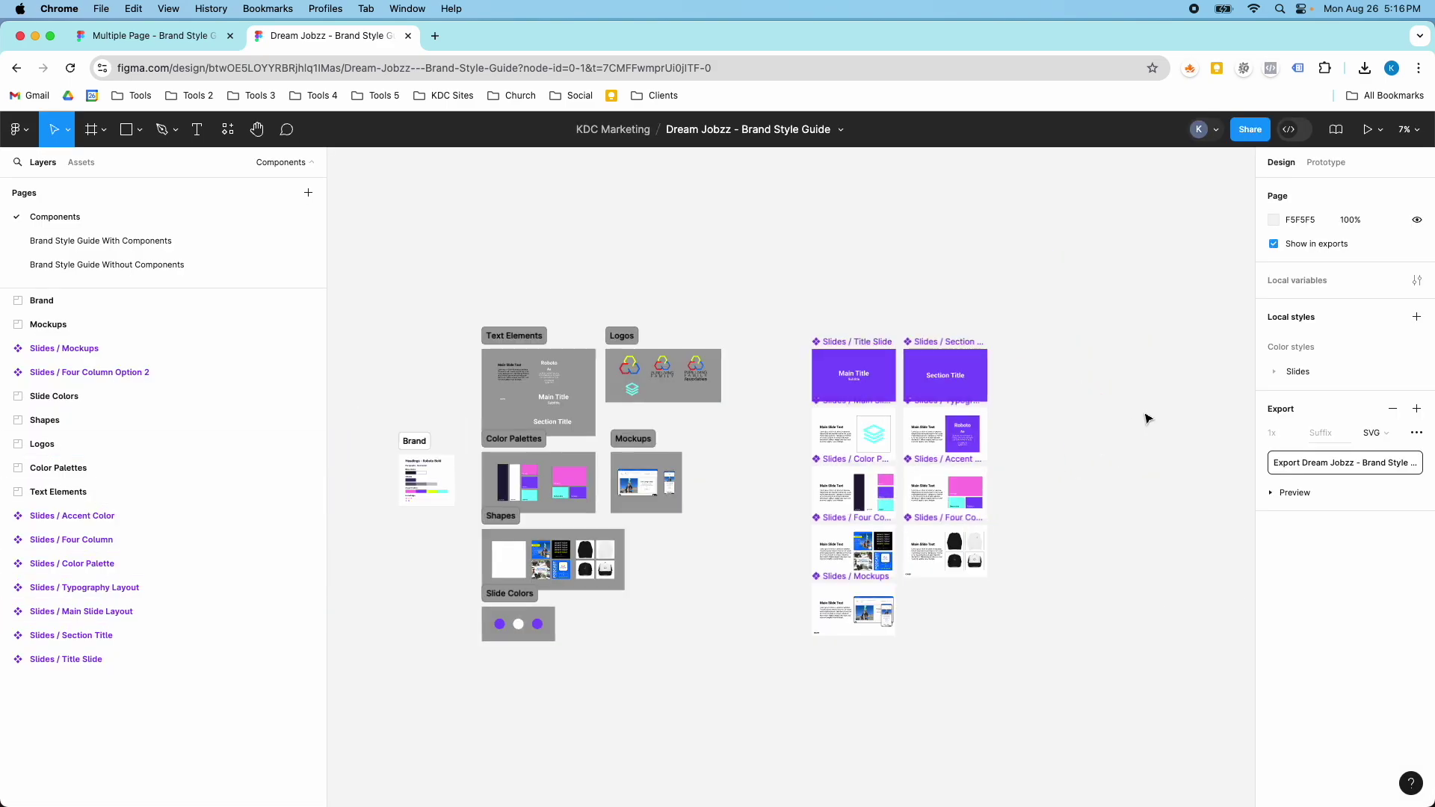
scroll(1148, 418, up, 3)
scroll(607, 411, down, 3)
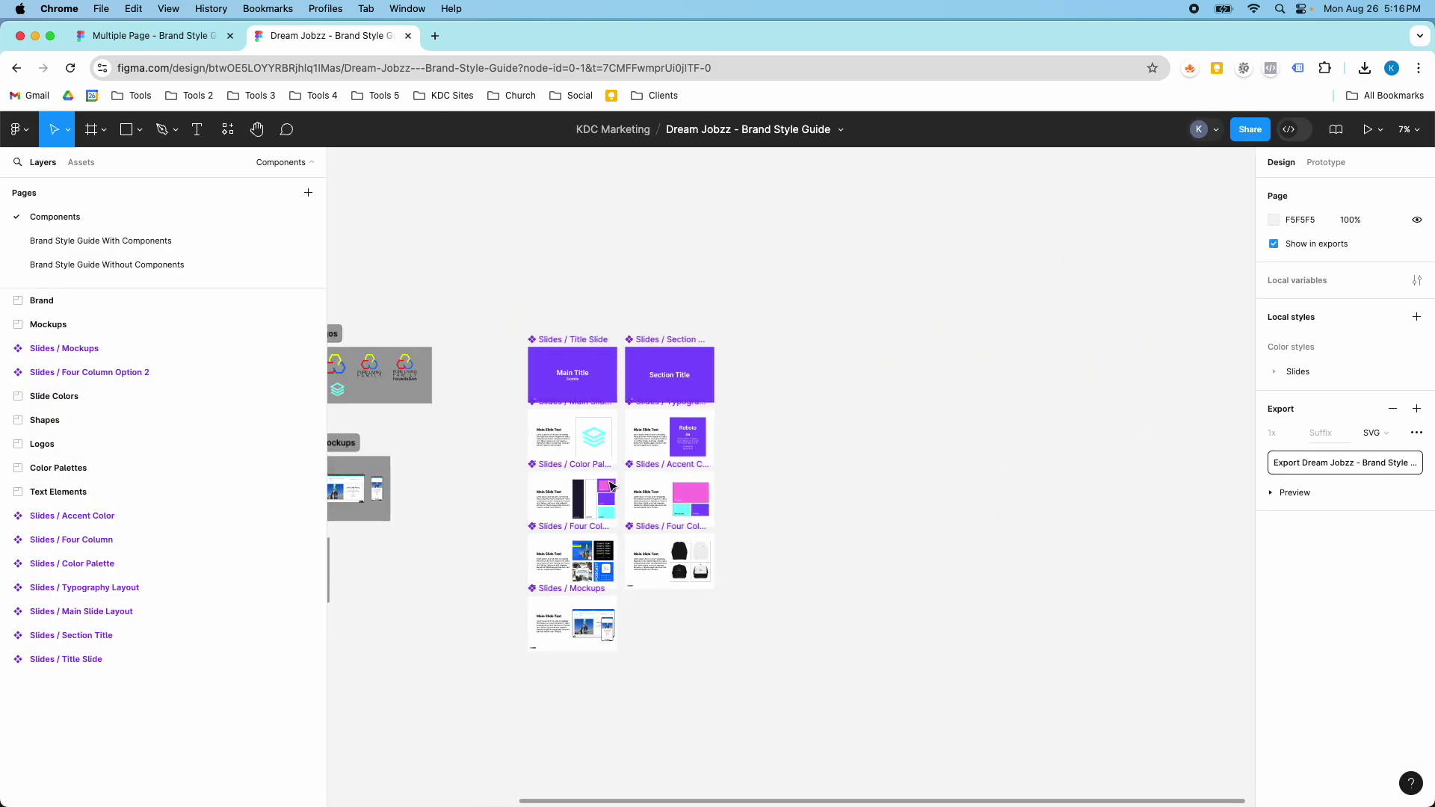
scroll(611, 486, up, 4)
scroll(612, 456, up, 5)
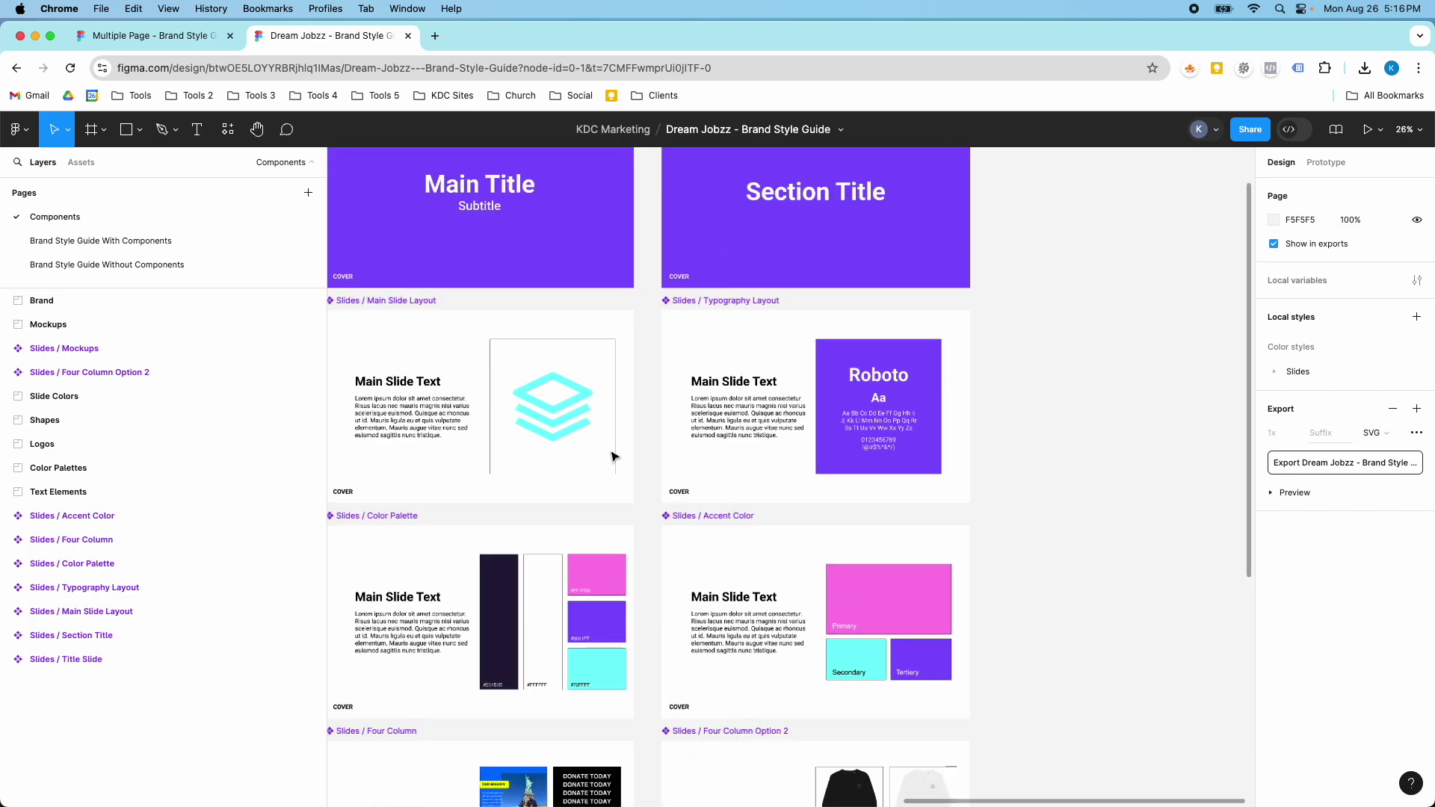
Zoom through the purple Title Slide and Section Title components on the Components page
scroll(611, 456, down, 2)
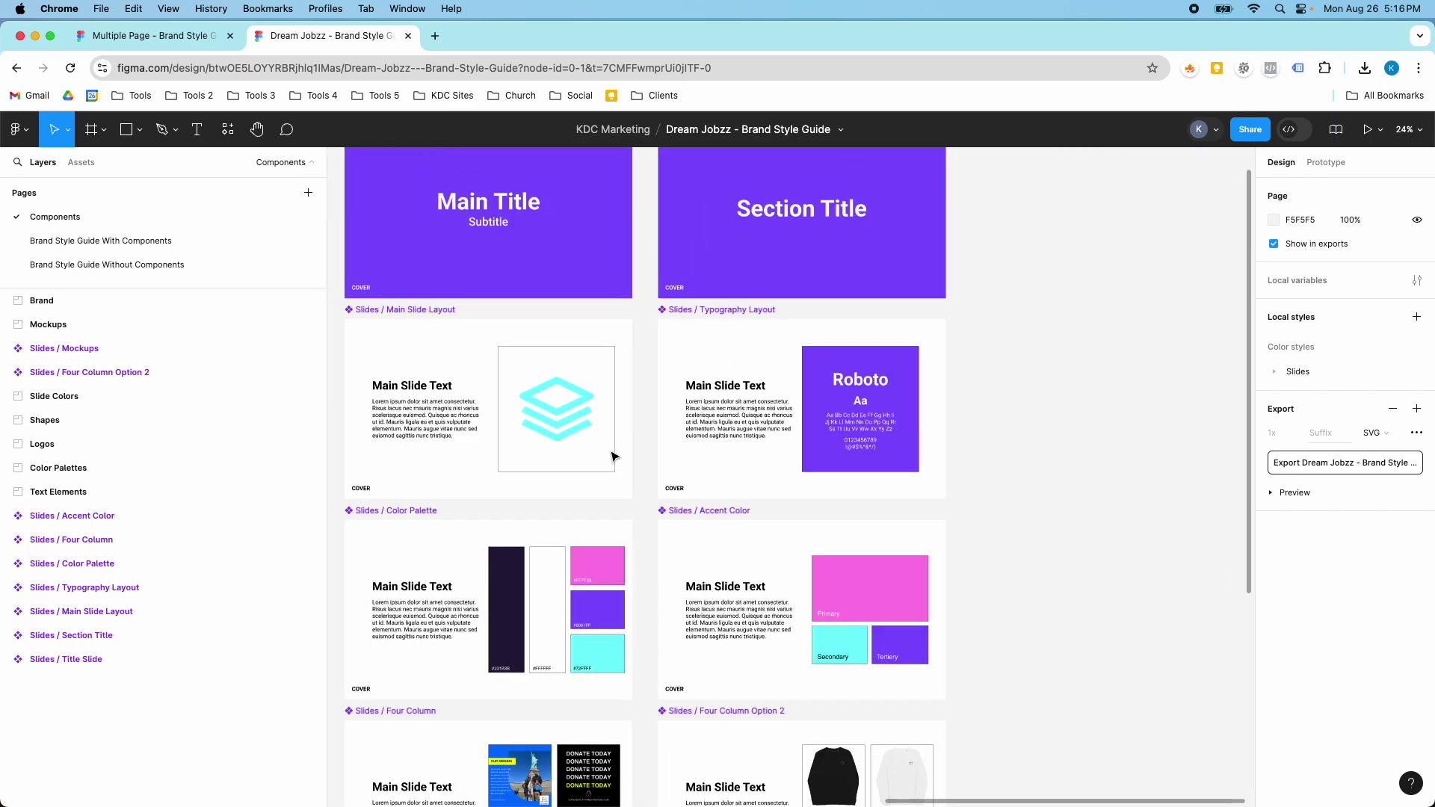
scroll(830, 467, down, 2)
scroll(755, 569, down, 3)
scroll(747, 568, up, 3)
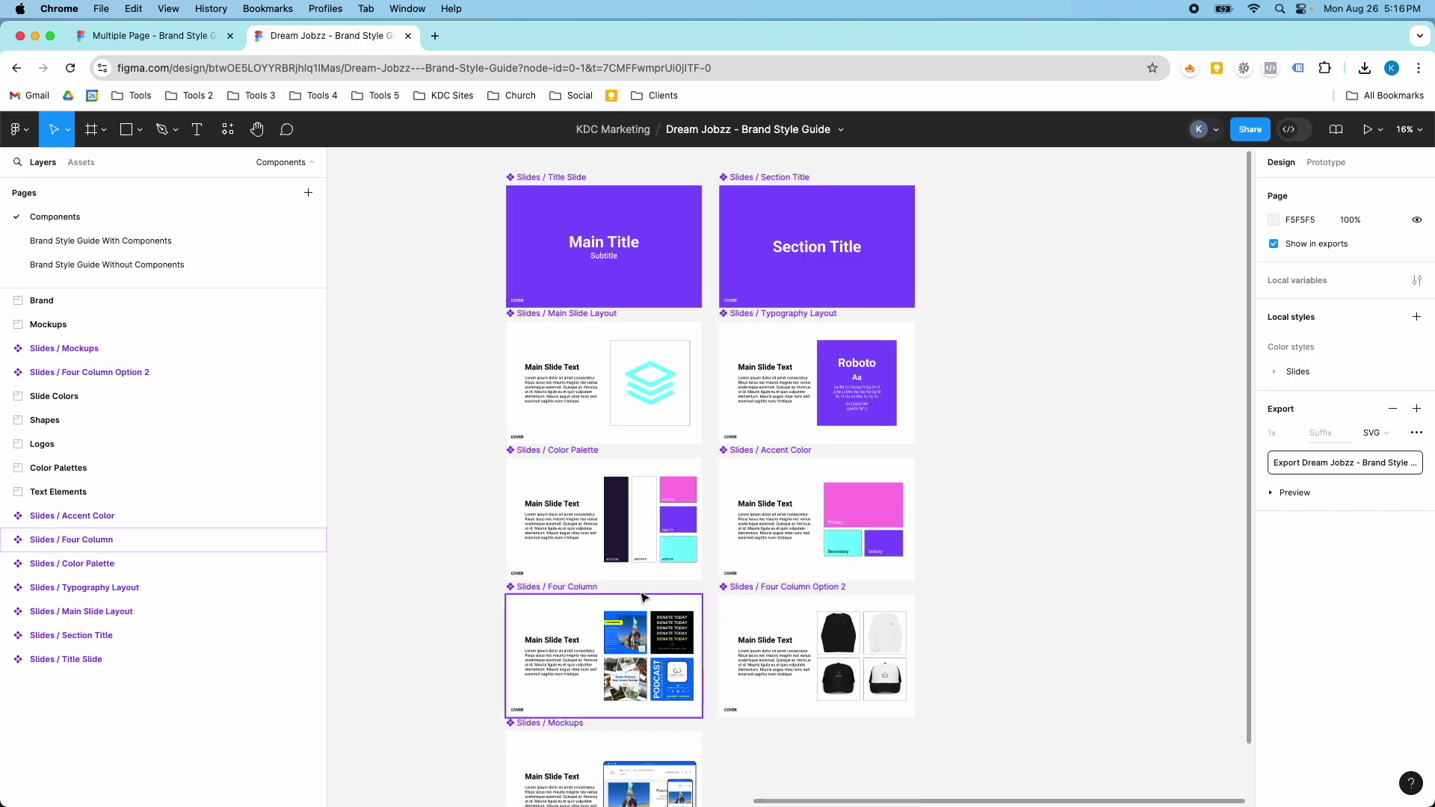
scroll(640, 624, down, 3)
scroll(586, 639, up, 5)
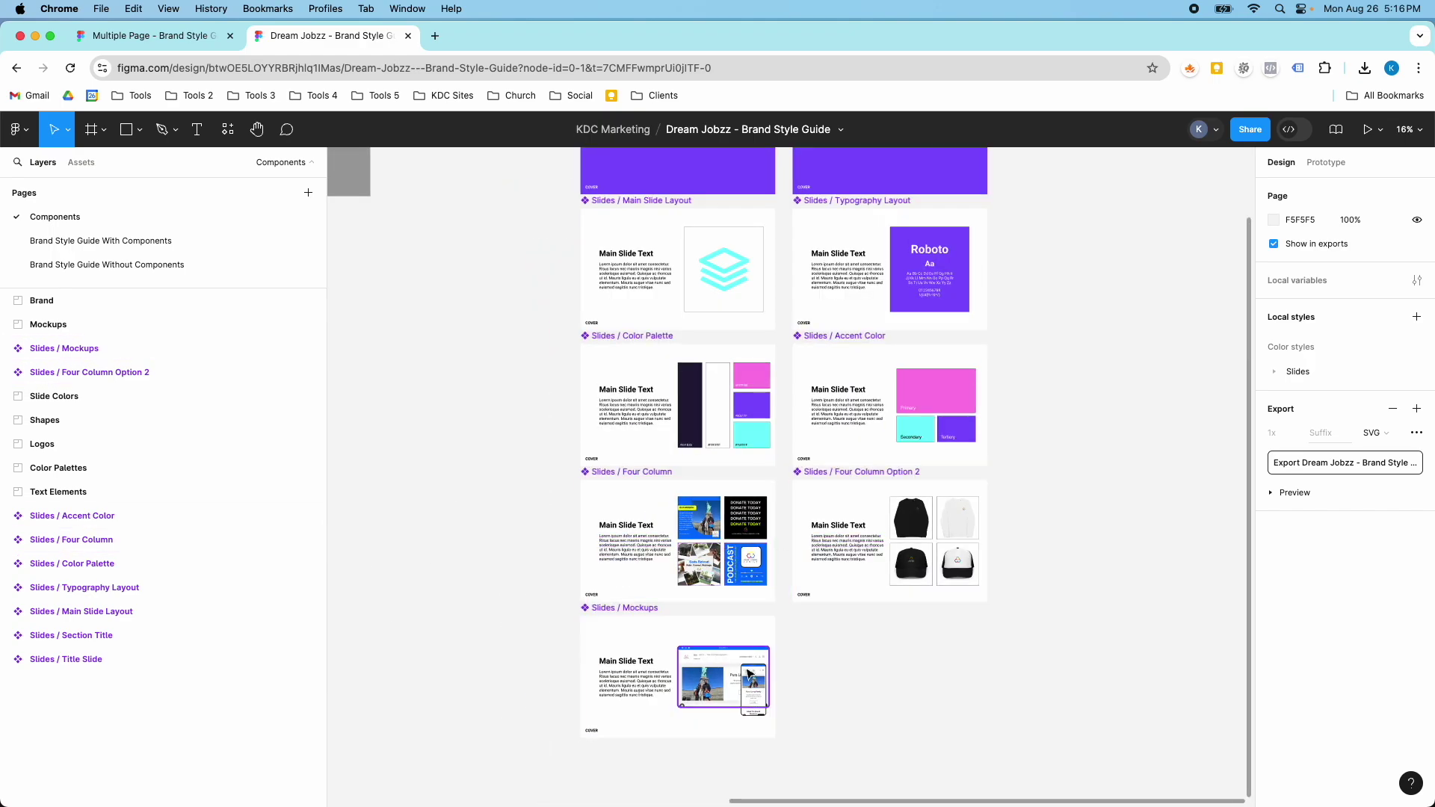
scroll(725, 665, down, 3)
scroll(665, 598, down, 2)
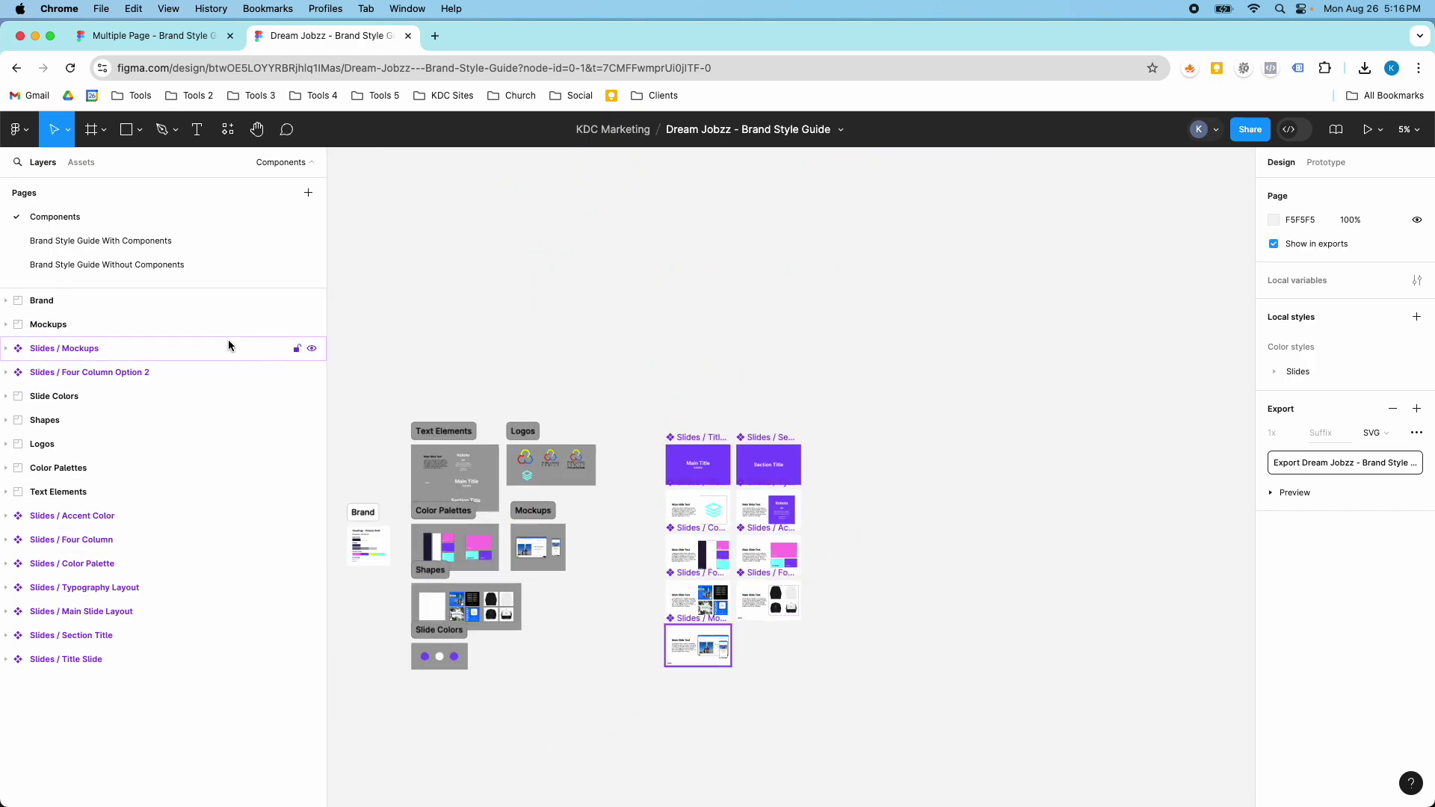
Switch to the Brand Style Guide With Components page
click(141, 265)
click(123, 243)
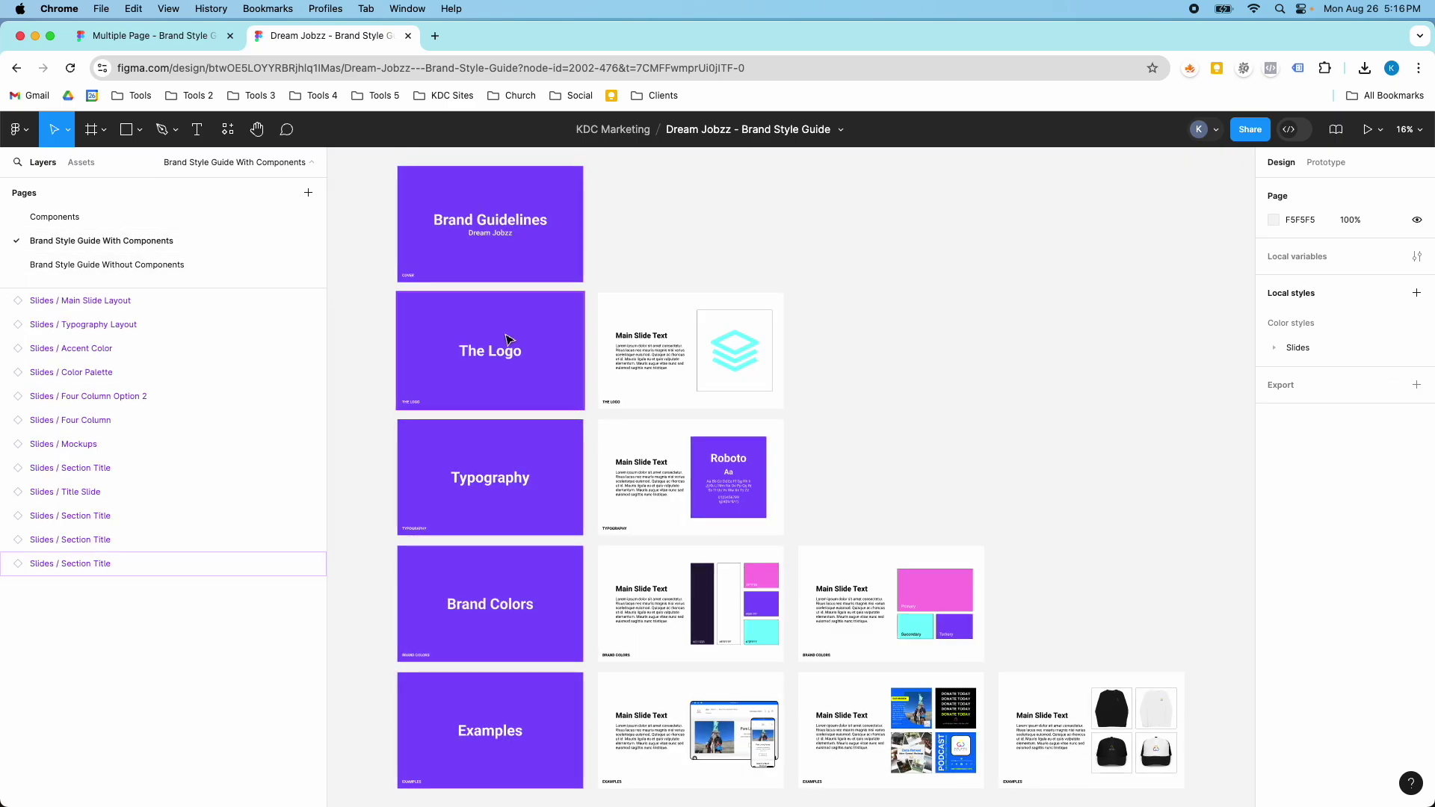
scroll(650, 402, down, 3)
scroll(653, 404, down, 3)
scroll(653, 404, down, 5)
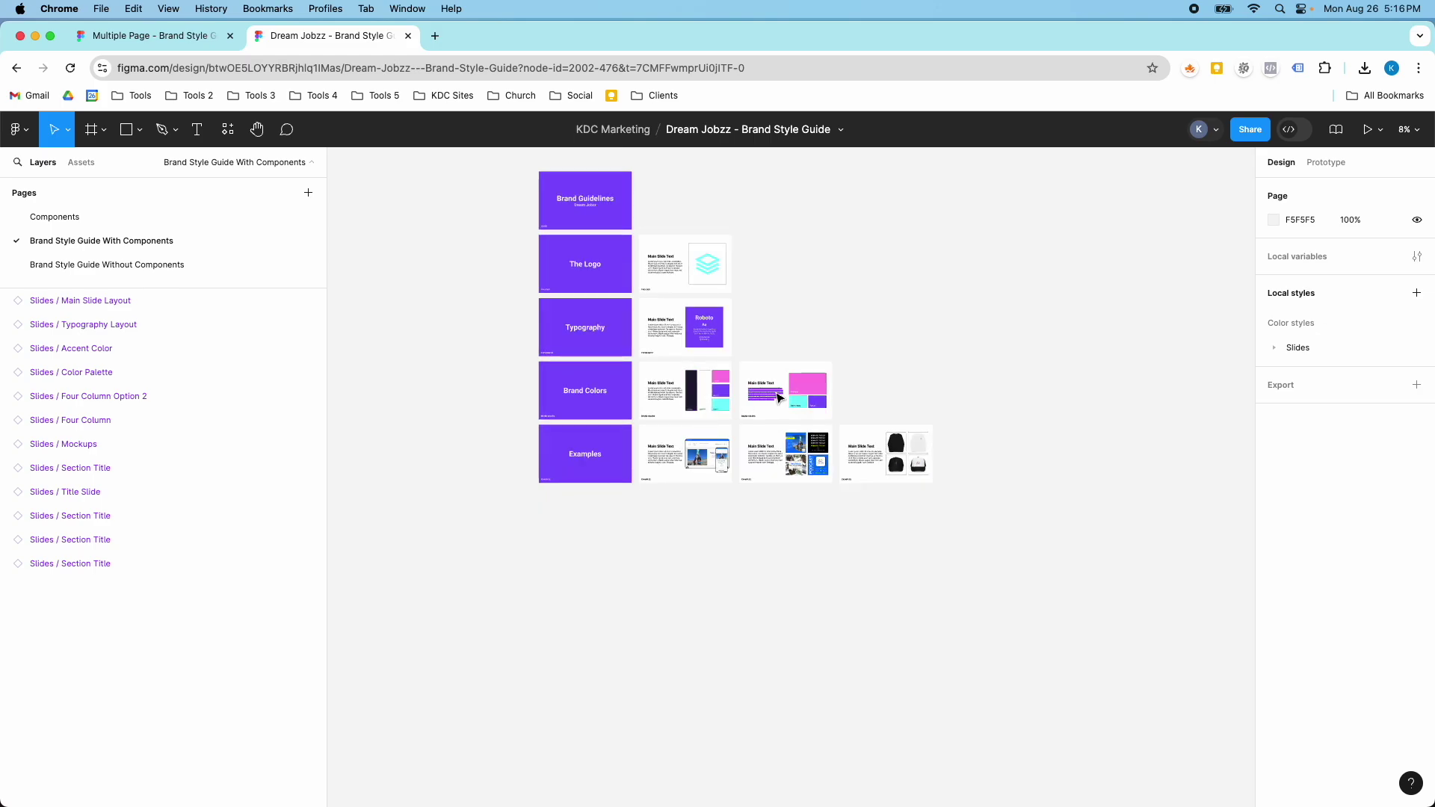
scroll(688, 281, up, 5)
scroll(688, 282, up, 5)
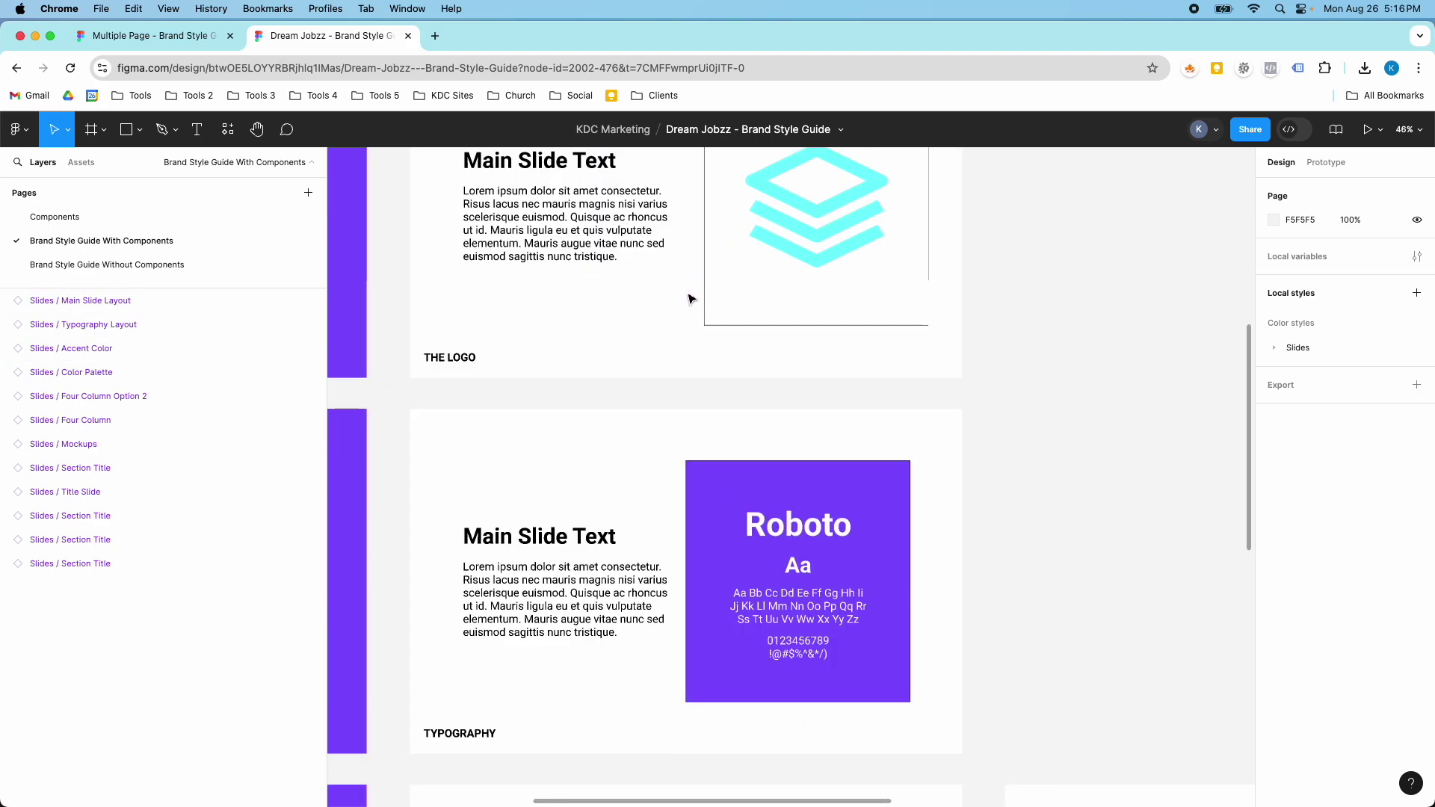
scroll(689, 298, down, 8)
scroll(688, 307, up, 5)
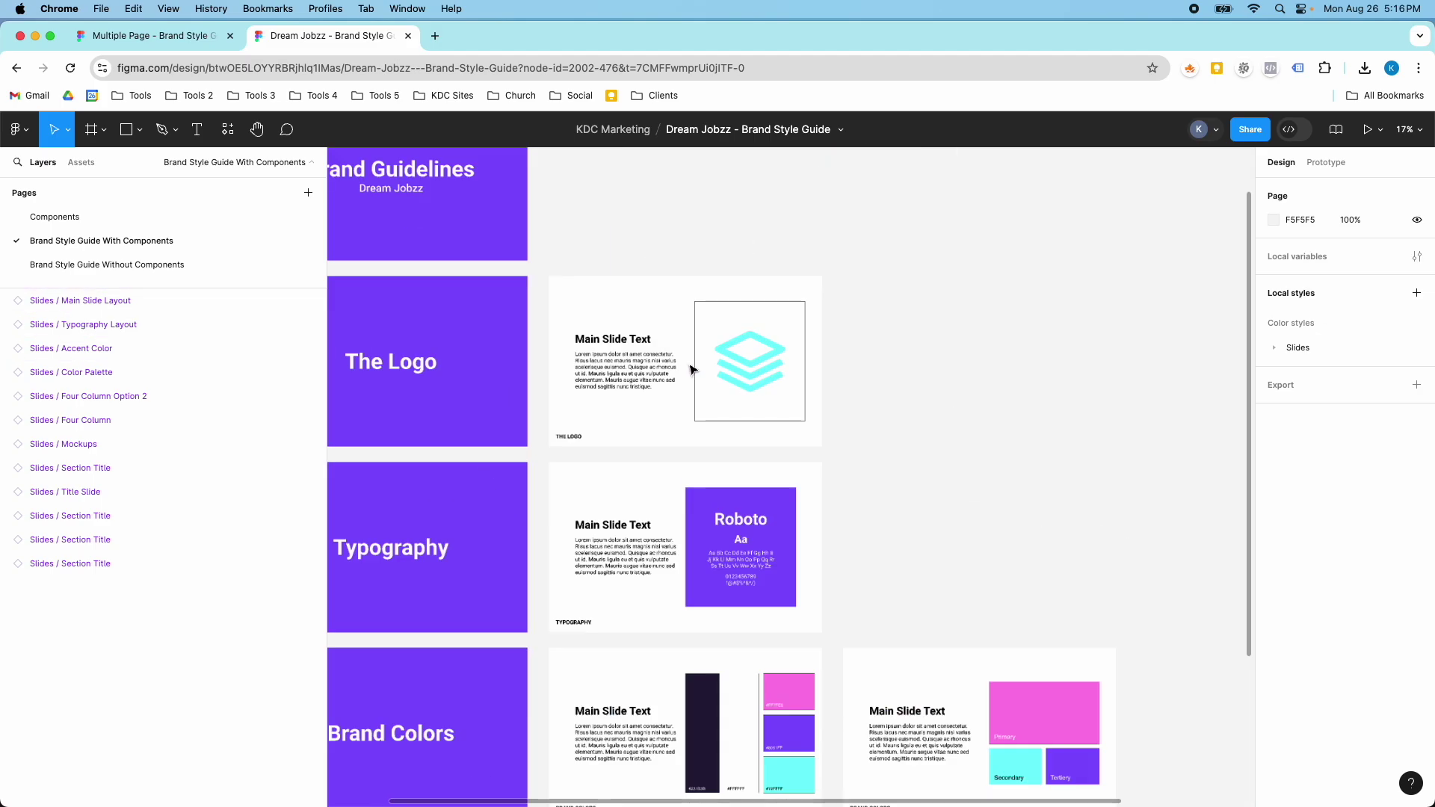
scroll(744, 405, up, 2)
scroll(715, 286, down, 4)
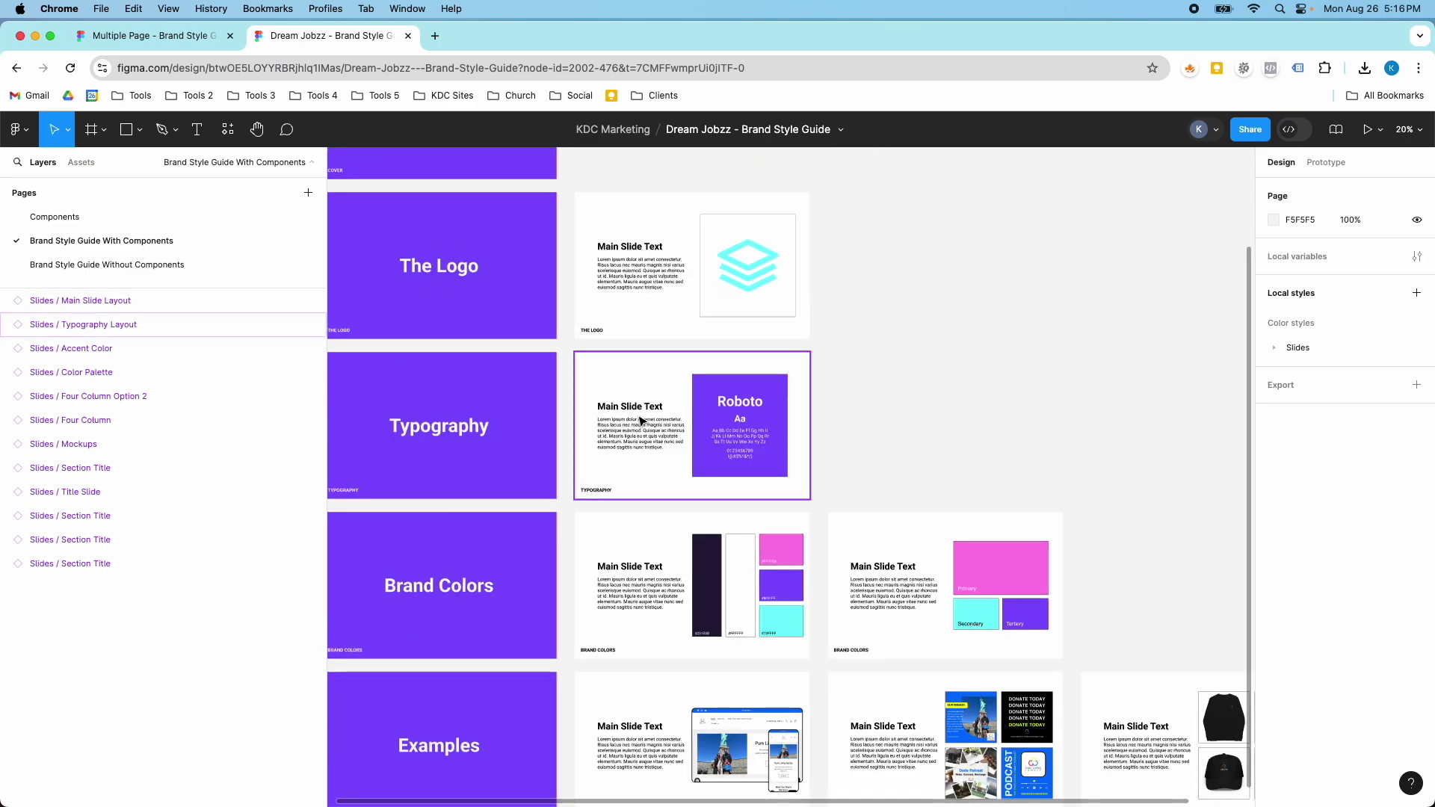
scroll(641, 420, down, 1)
Zoom around the purple linked slides from The Logo through Examples
scroll(737, 557, up, 5)
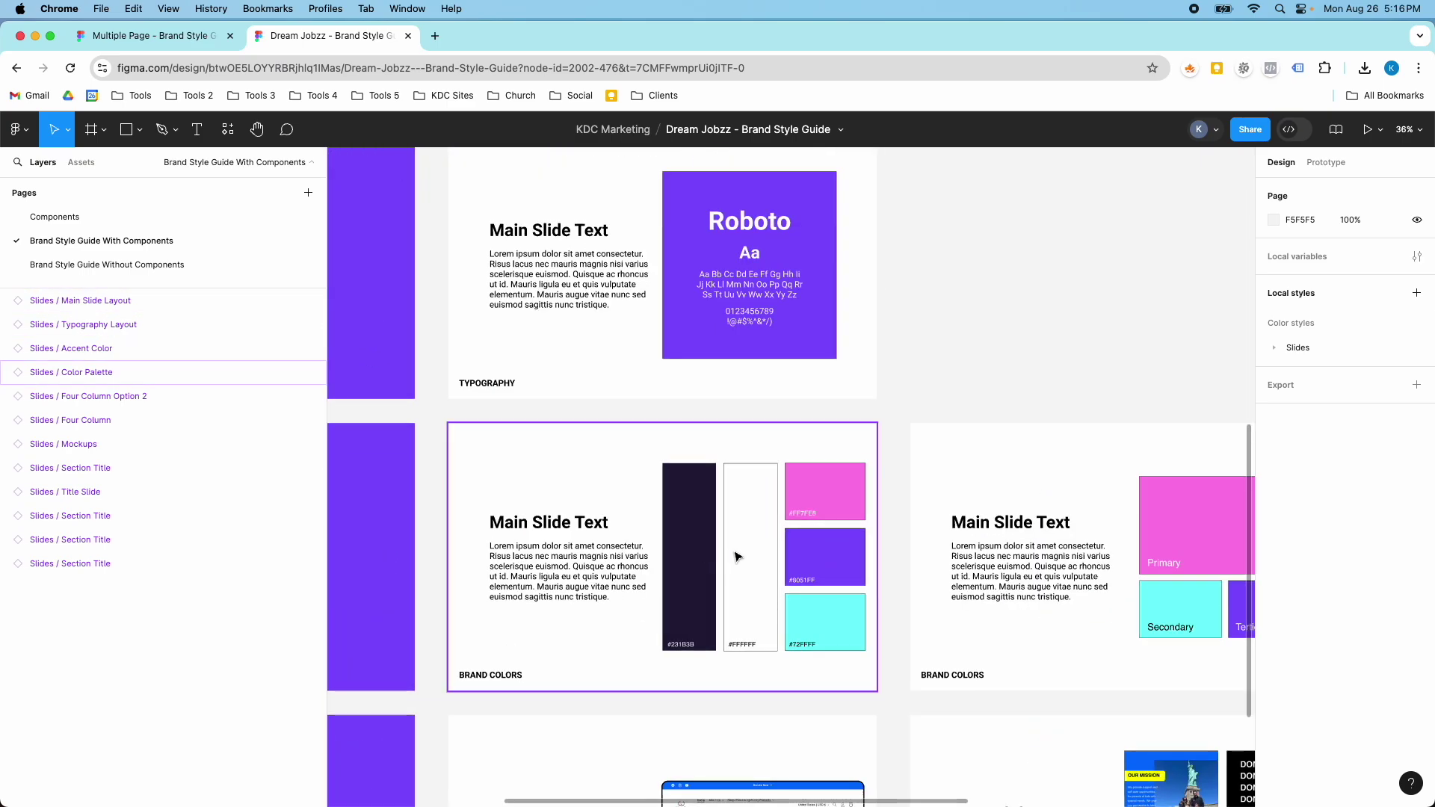
scroll(1099, 564, down, 5)
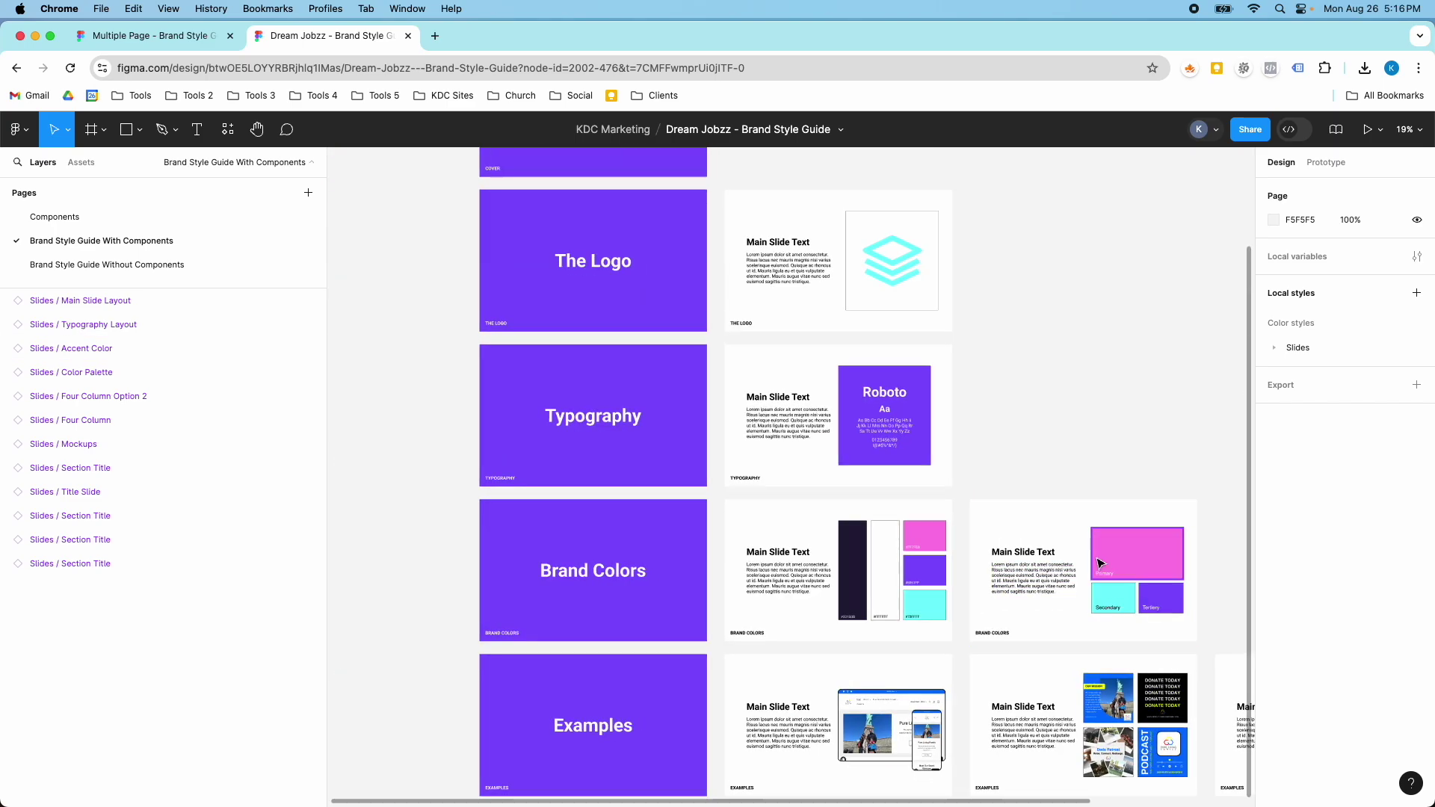
scroll(1100, 563, up, 5)
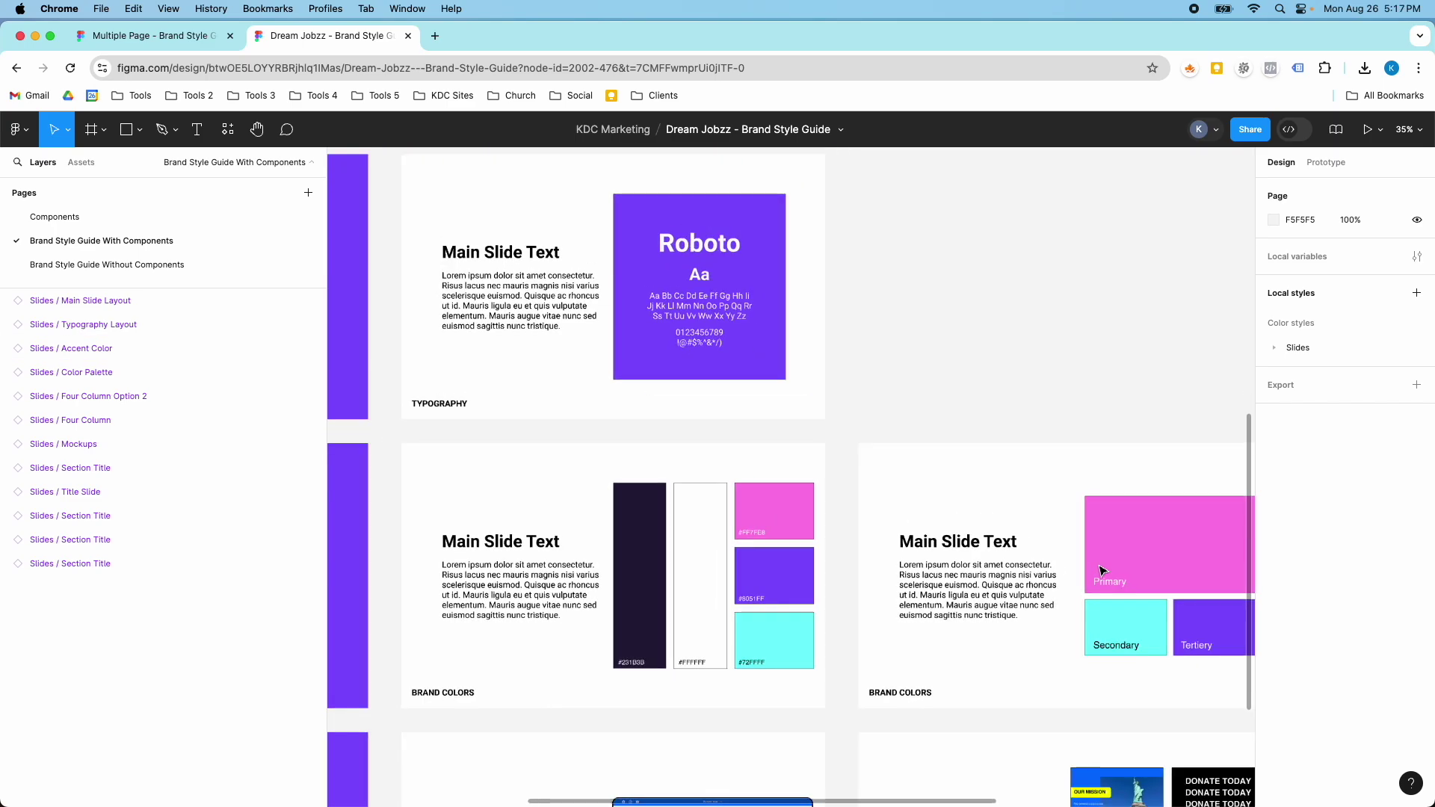
scroll(1101, 571, down, 5)
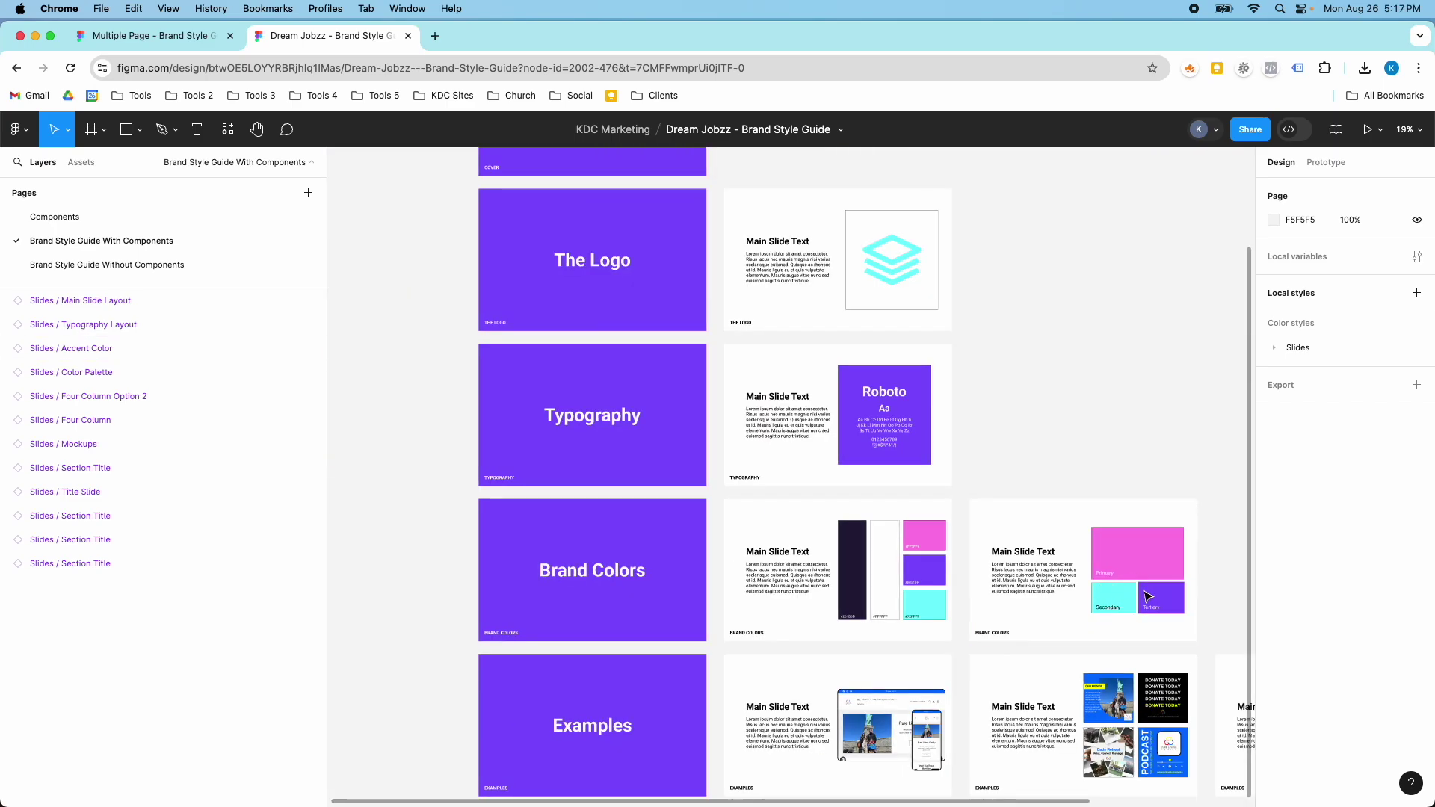
scroll(647, 577, up, 5)
scroll(584, 349, down, 8)
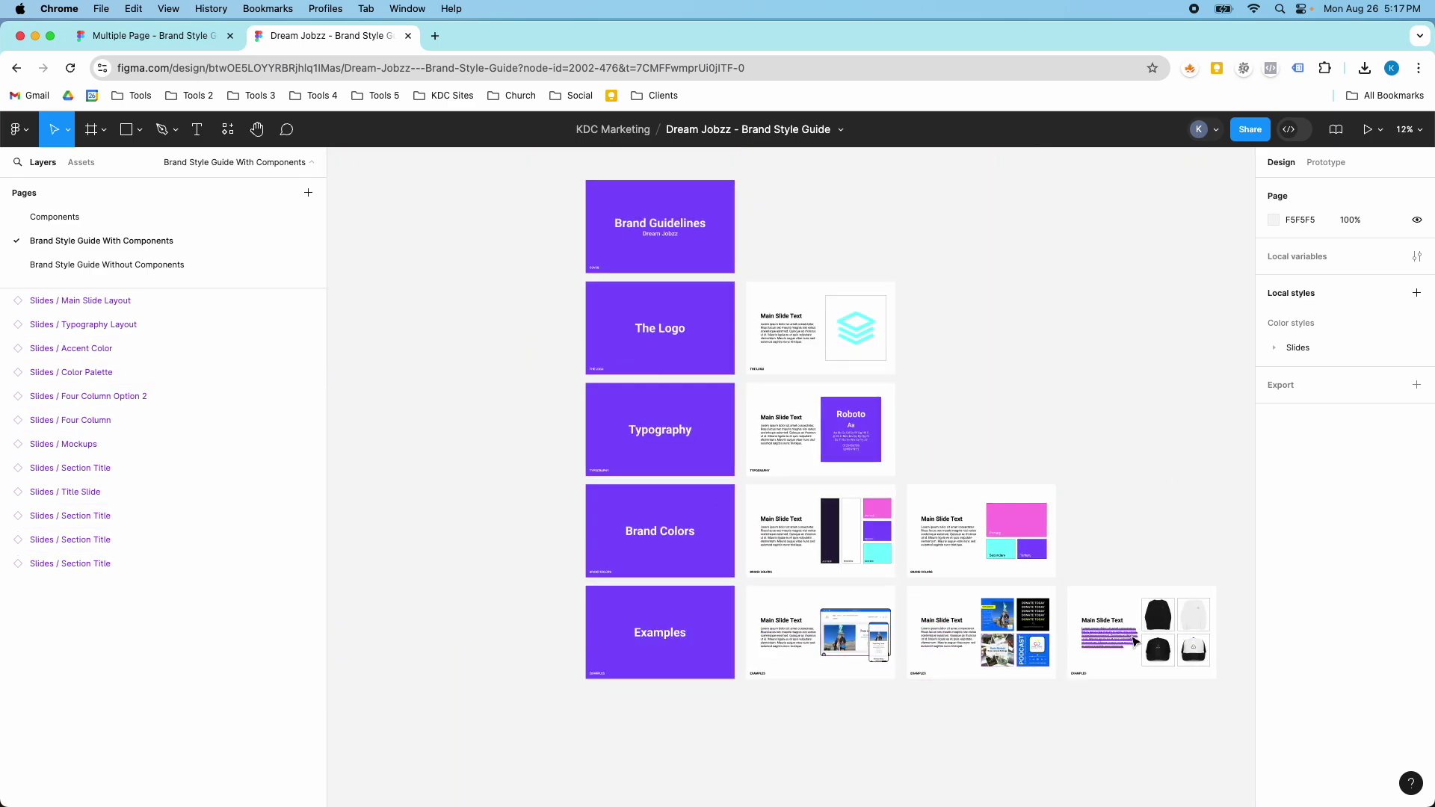
scroll(887, 449, up, 4)
scroll(632, 310, up, 3)
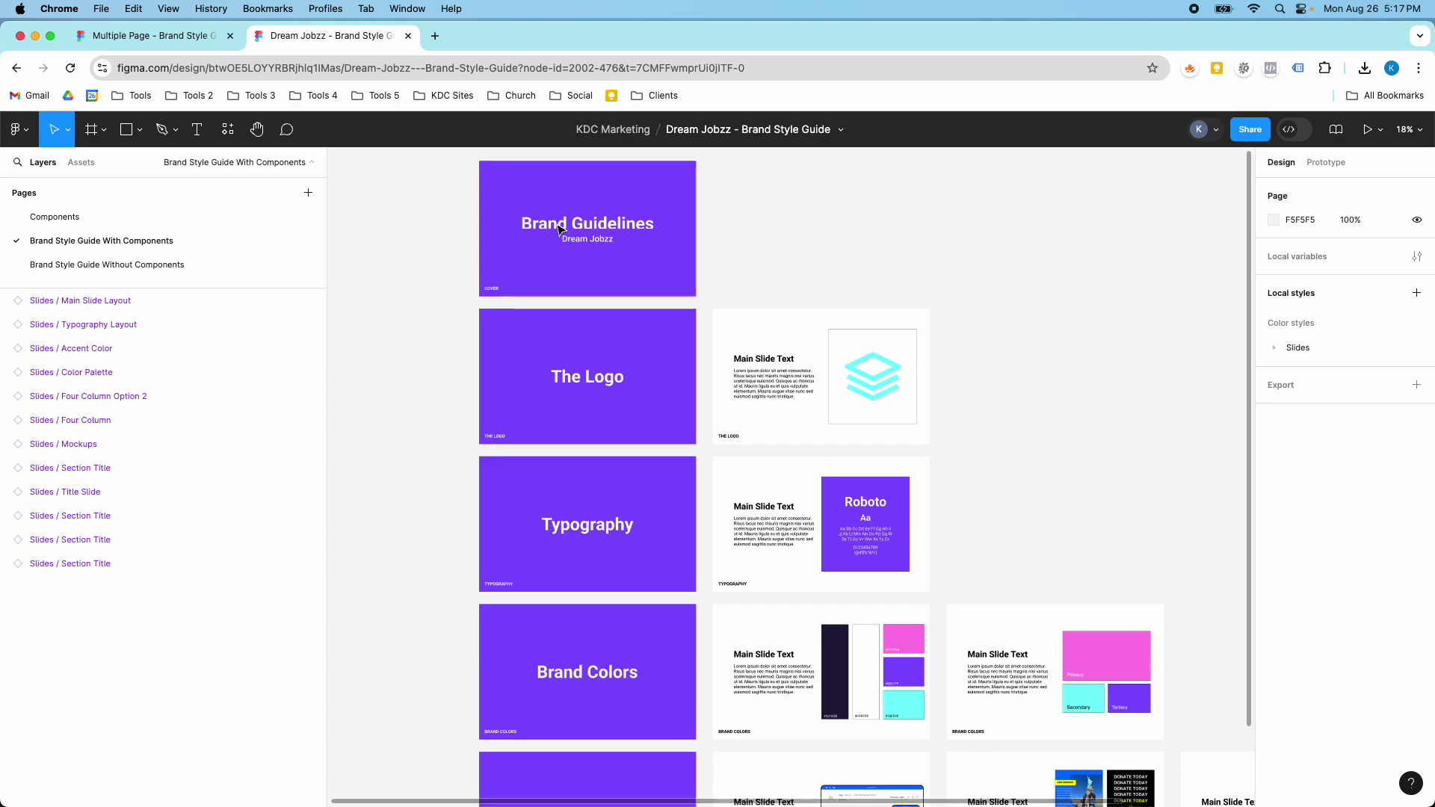
scroll(560, 230, up, 5)
scroll(608, 289, down, 5)
scroll(613, 299, down, 2)
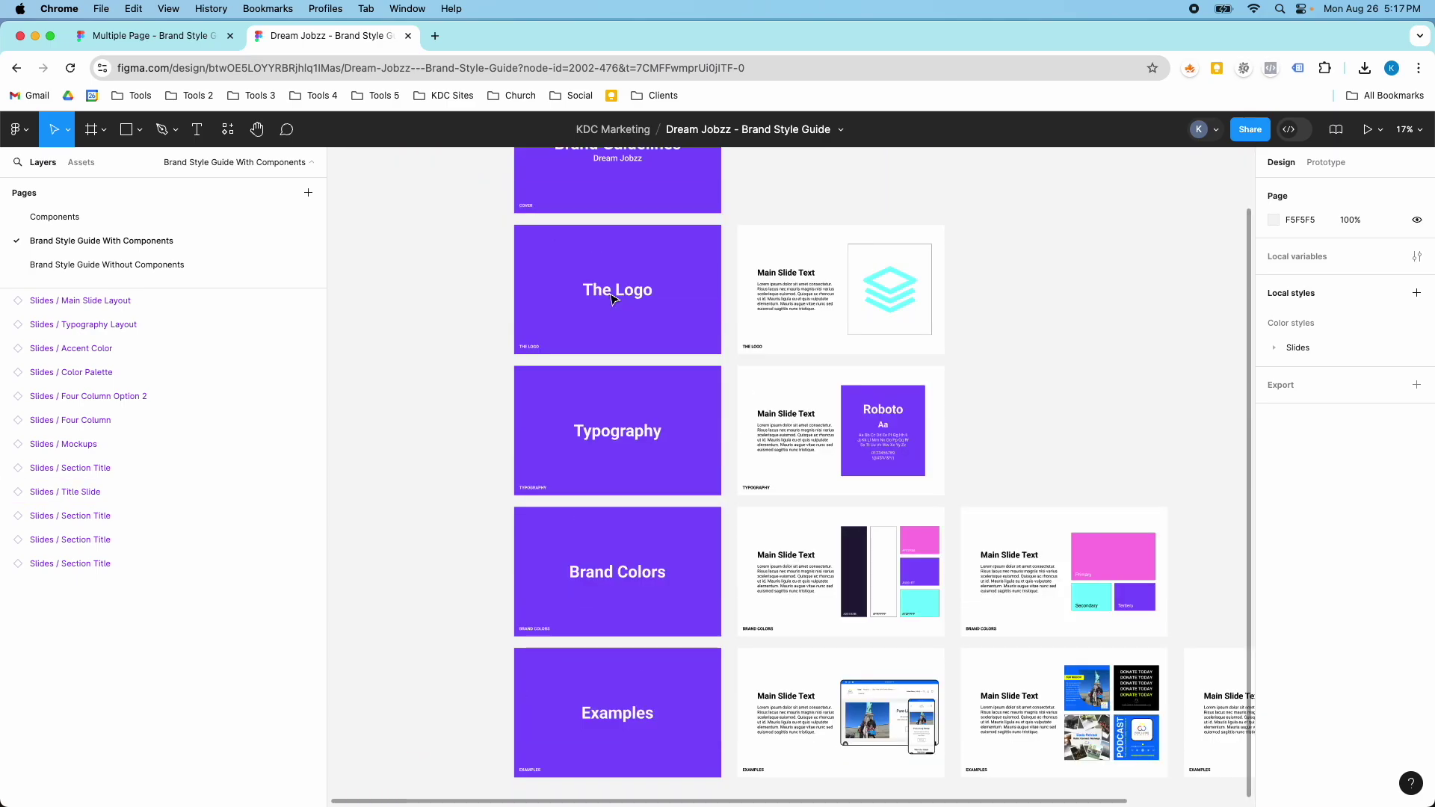
scroll(612, 299, down, 2)
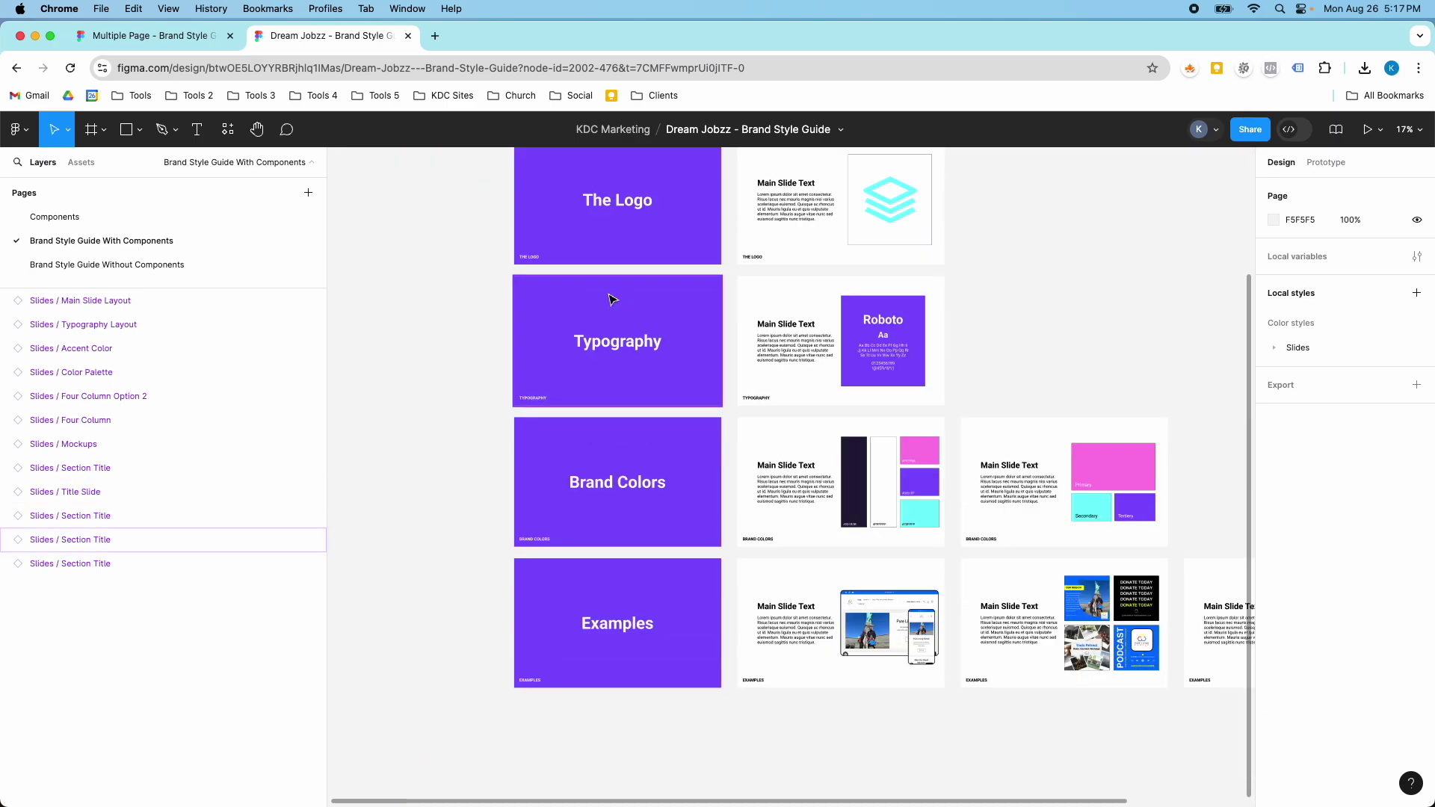
scroll(620, 314, up, 3)
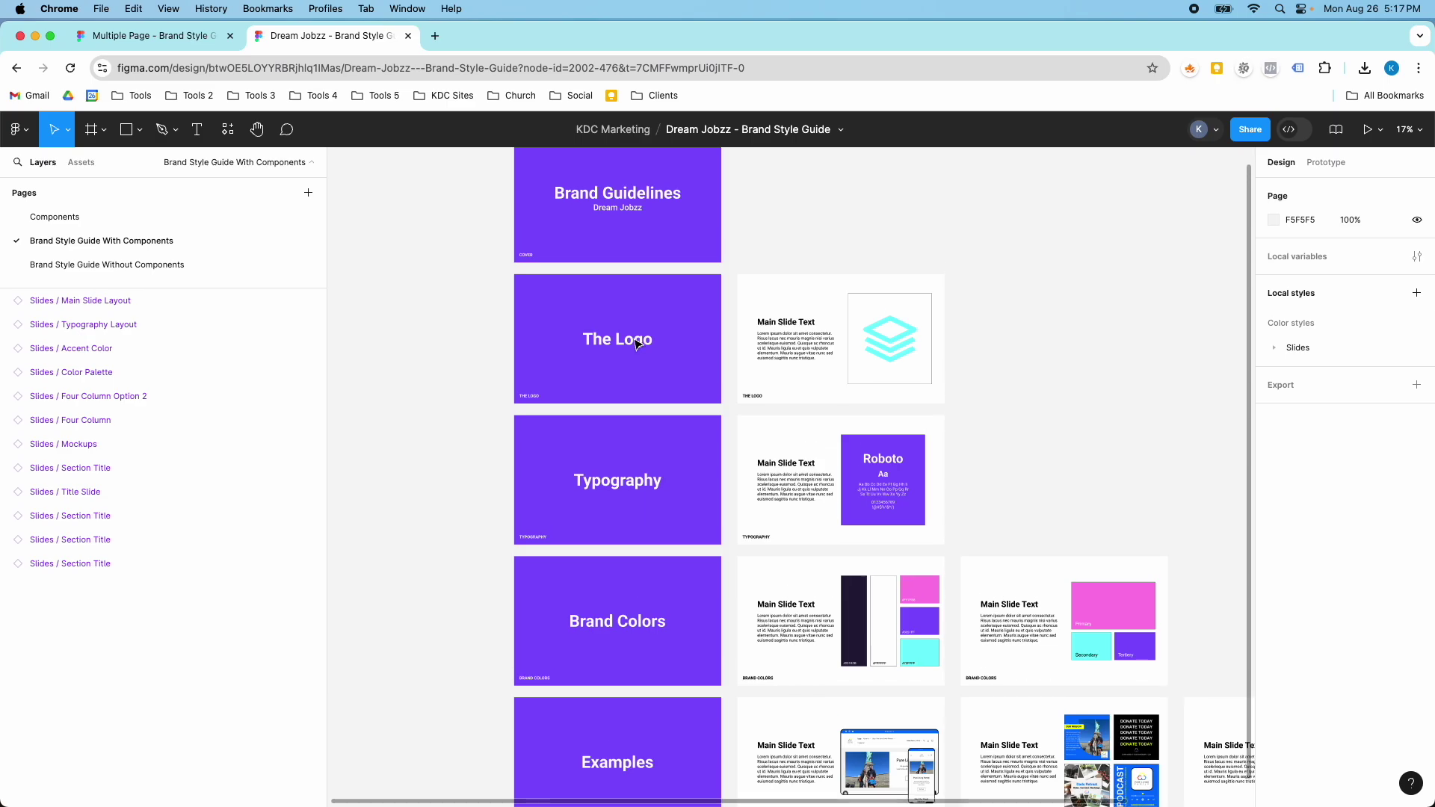